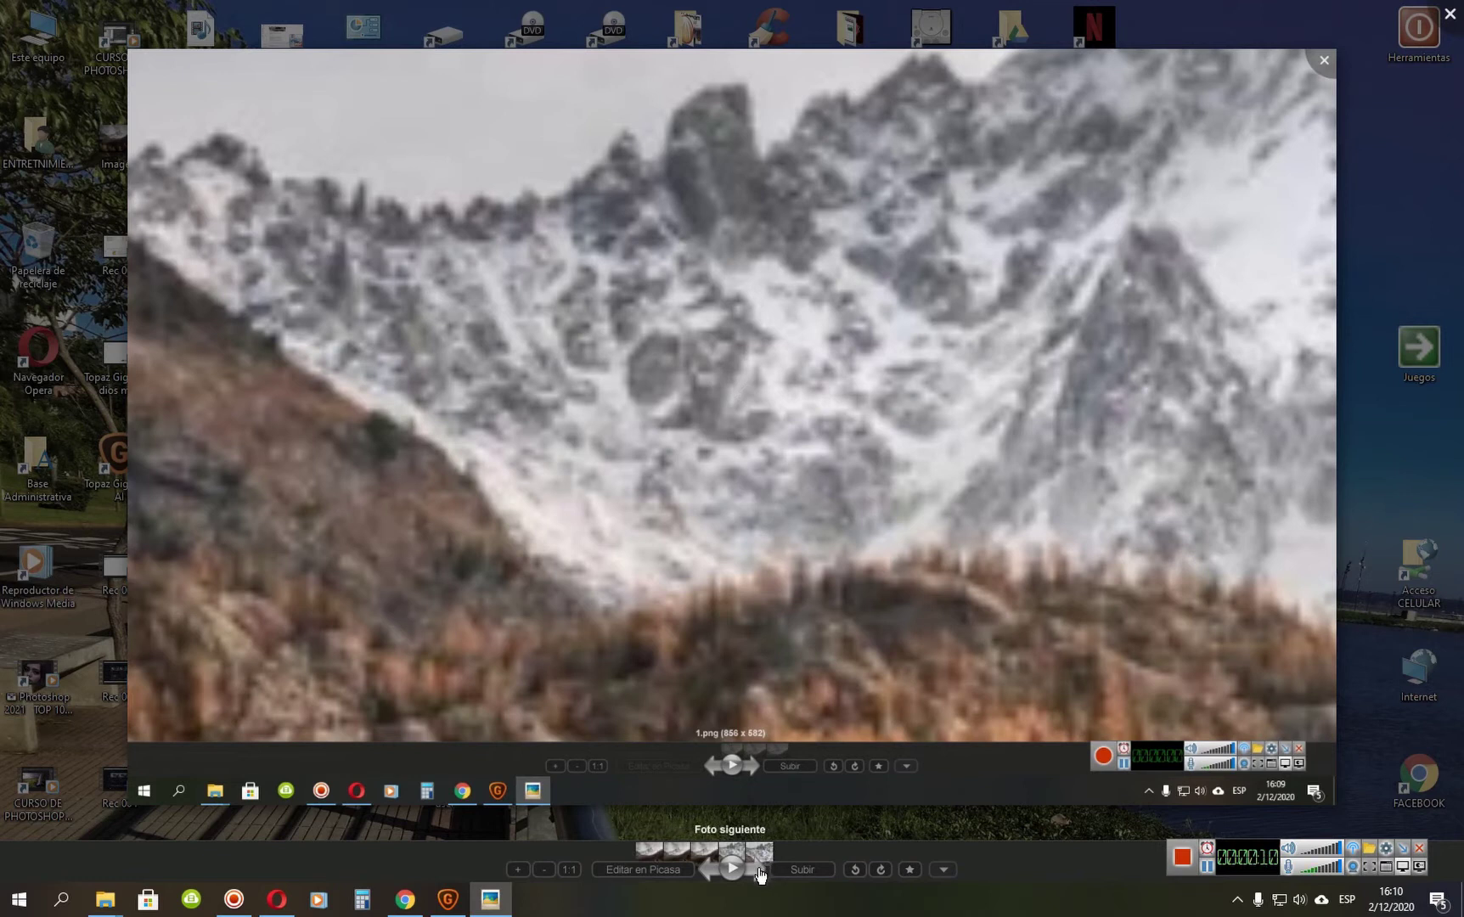
# Compare the mountain photo before and after enlargement by alternating between comp 1.jpg and comp 2.jpg.
pyautogui.click(761, 868)
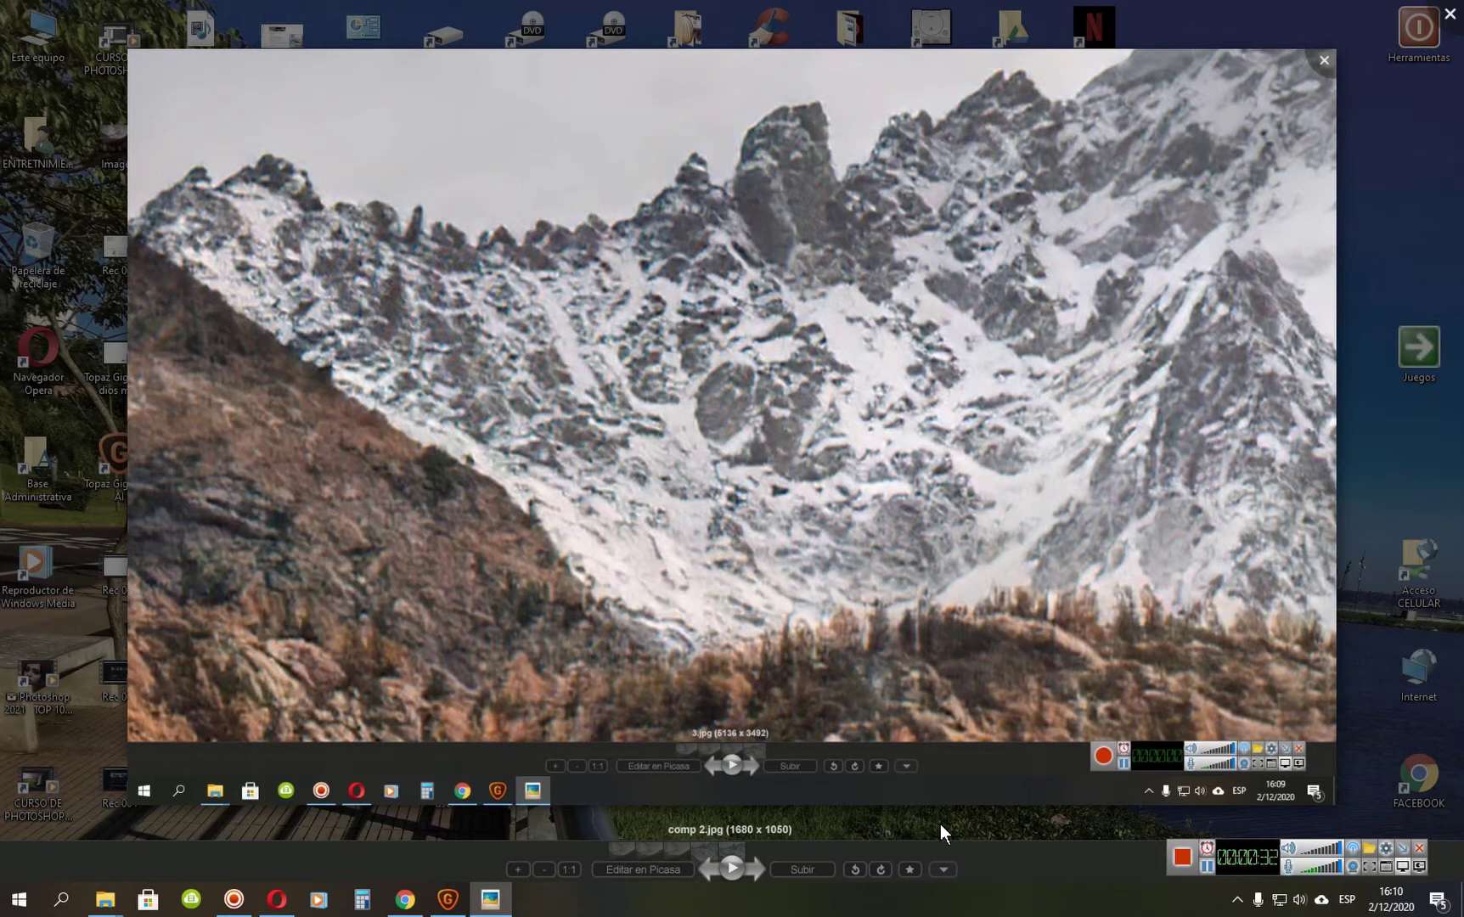
pyautogui.click(712, 870)
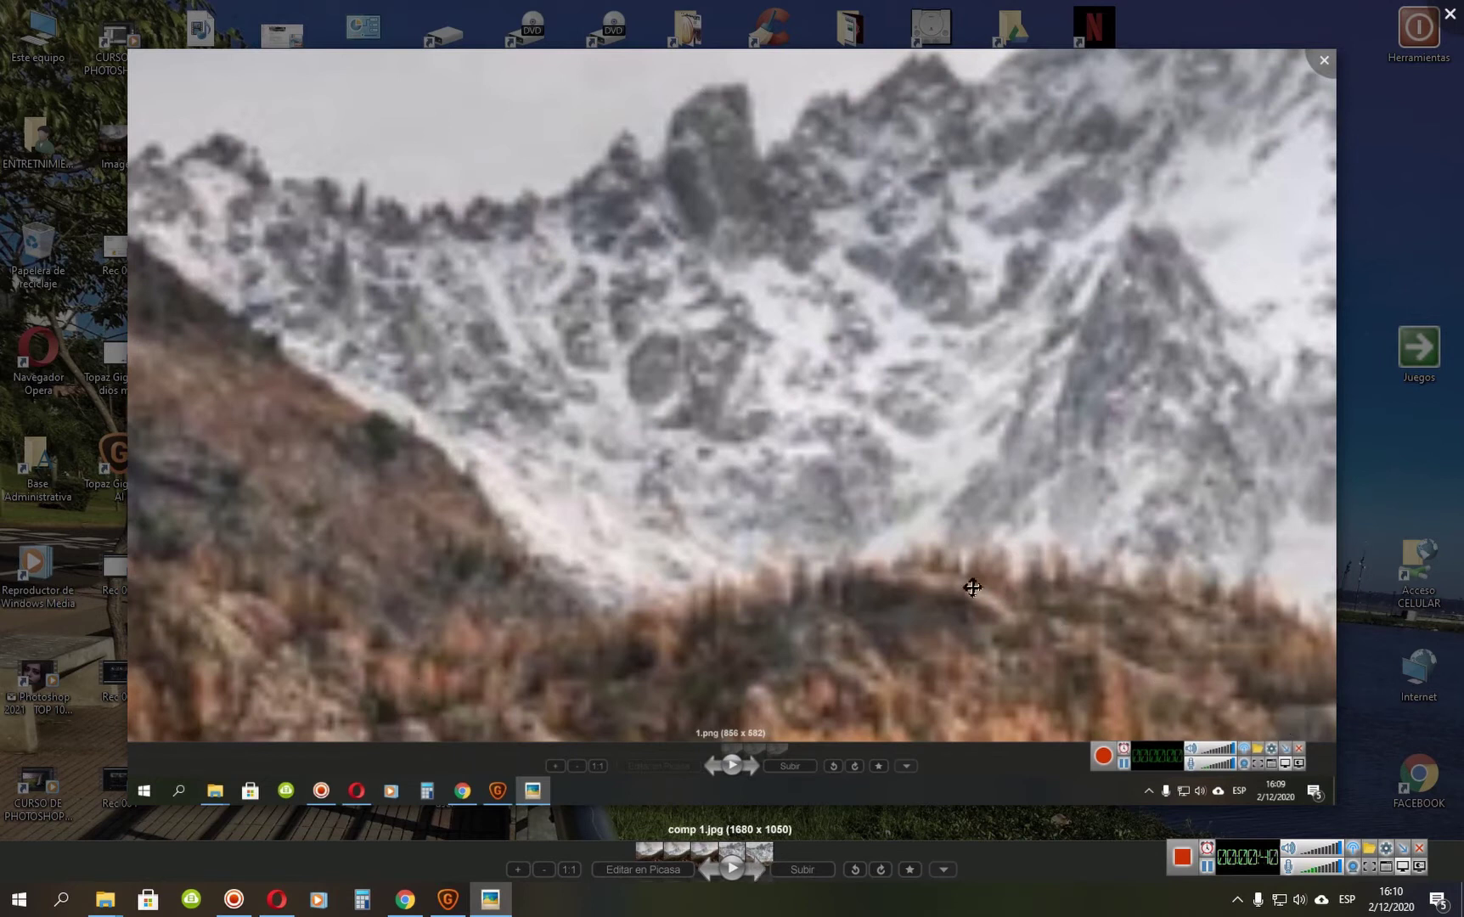
pyautogui.click(758, 871)
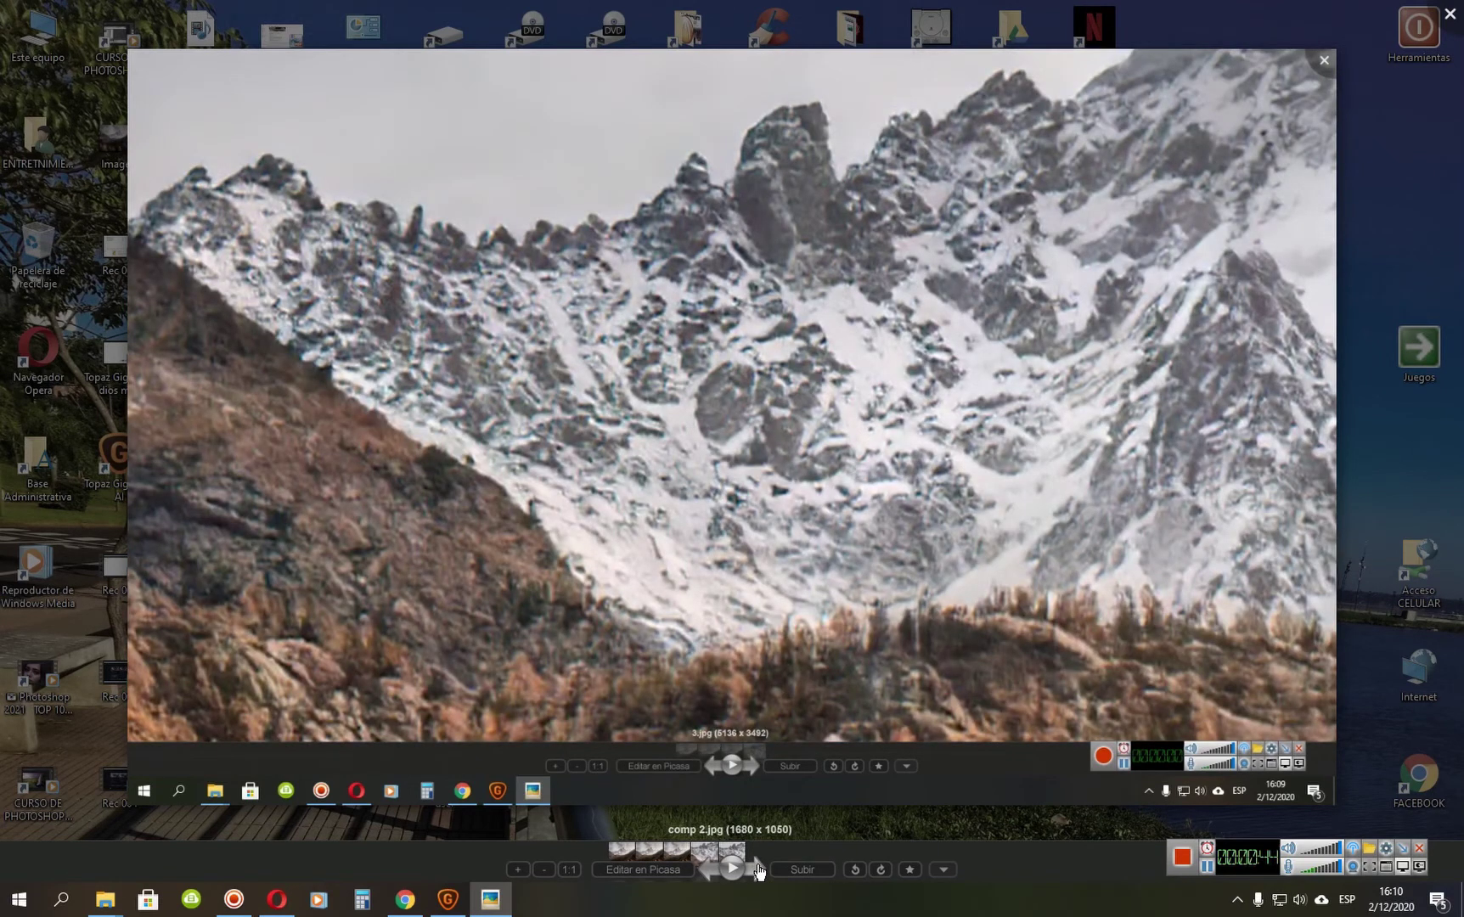
pyautogui.click(712, 870)
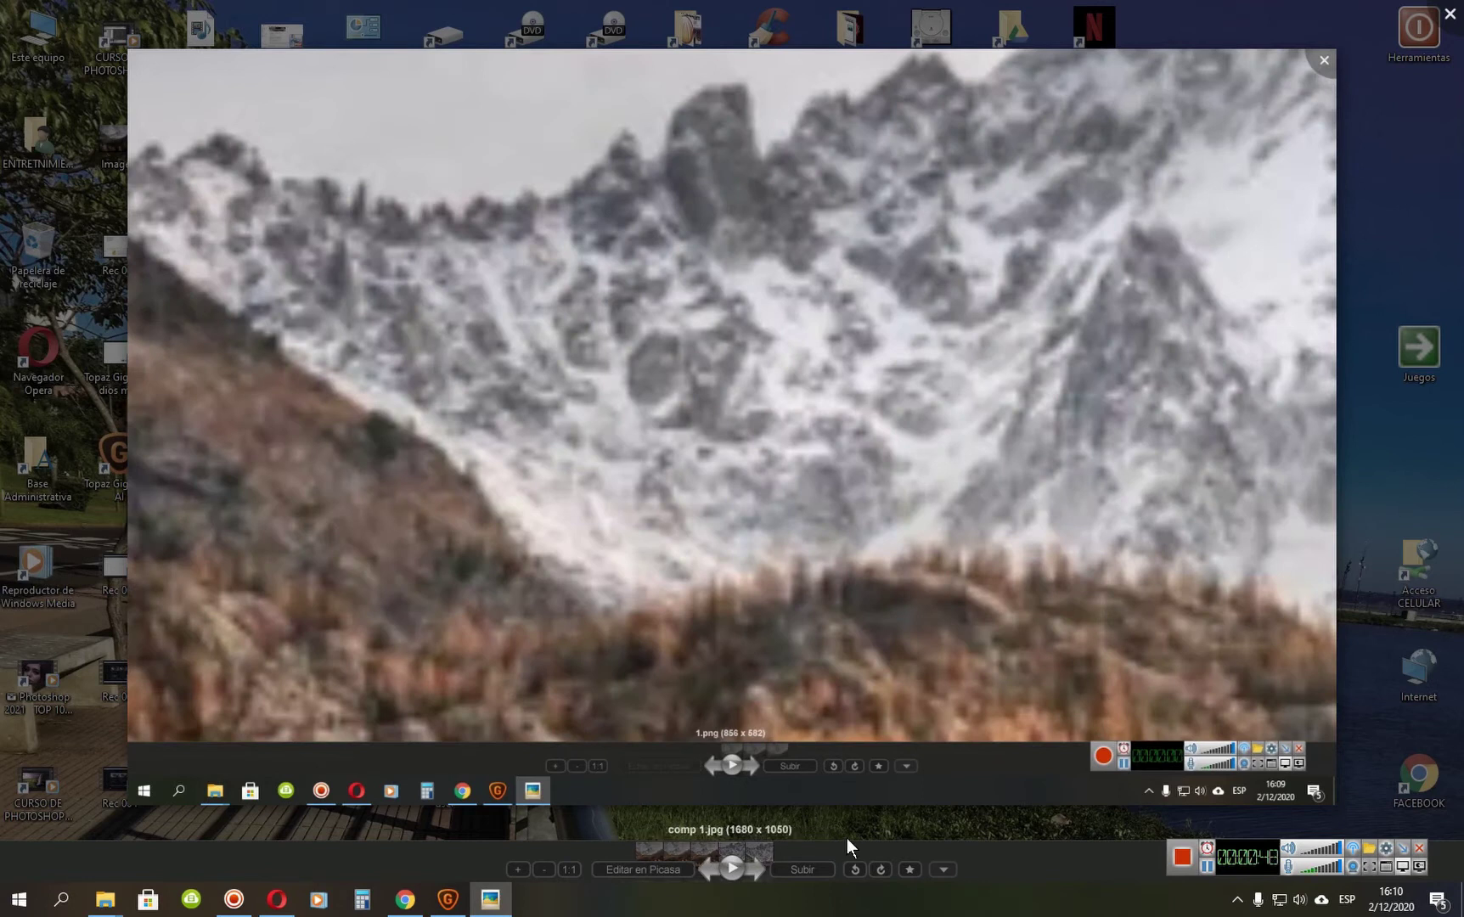
pyautogui.press('Right')
pyautogui.press('Left')
pyautogui.press('Right')
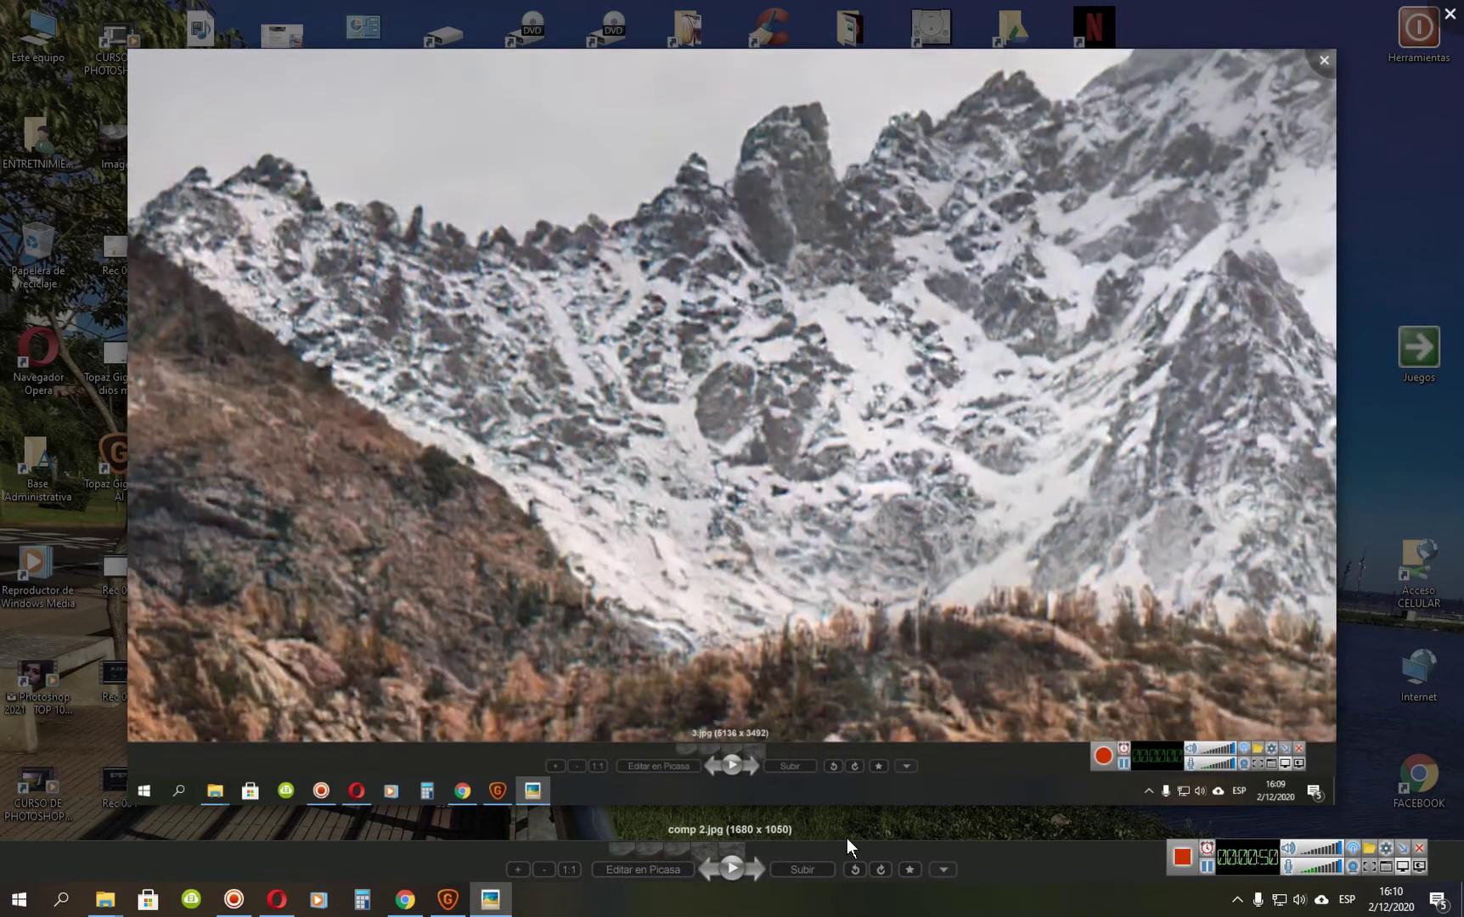
pyautogui.press('Left')
pyautogui.press('Right')
pyautogui.press('Left')
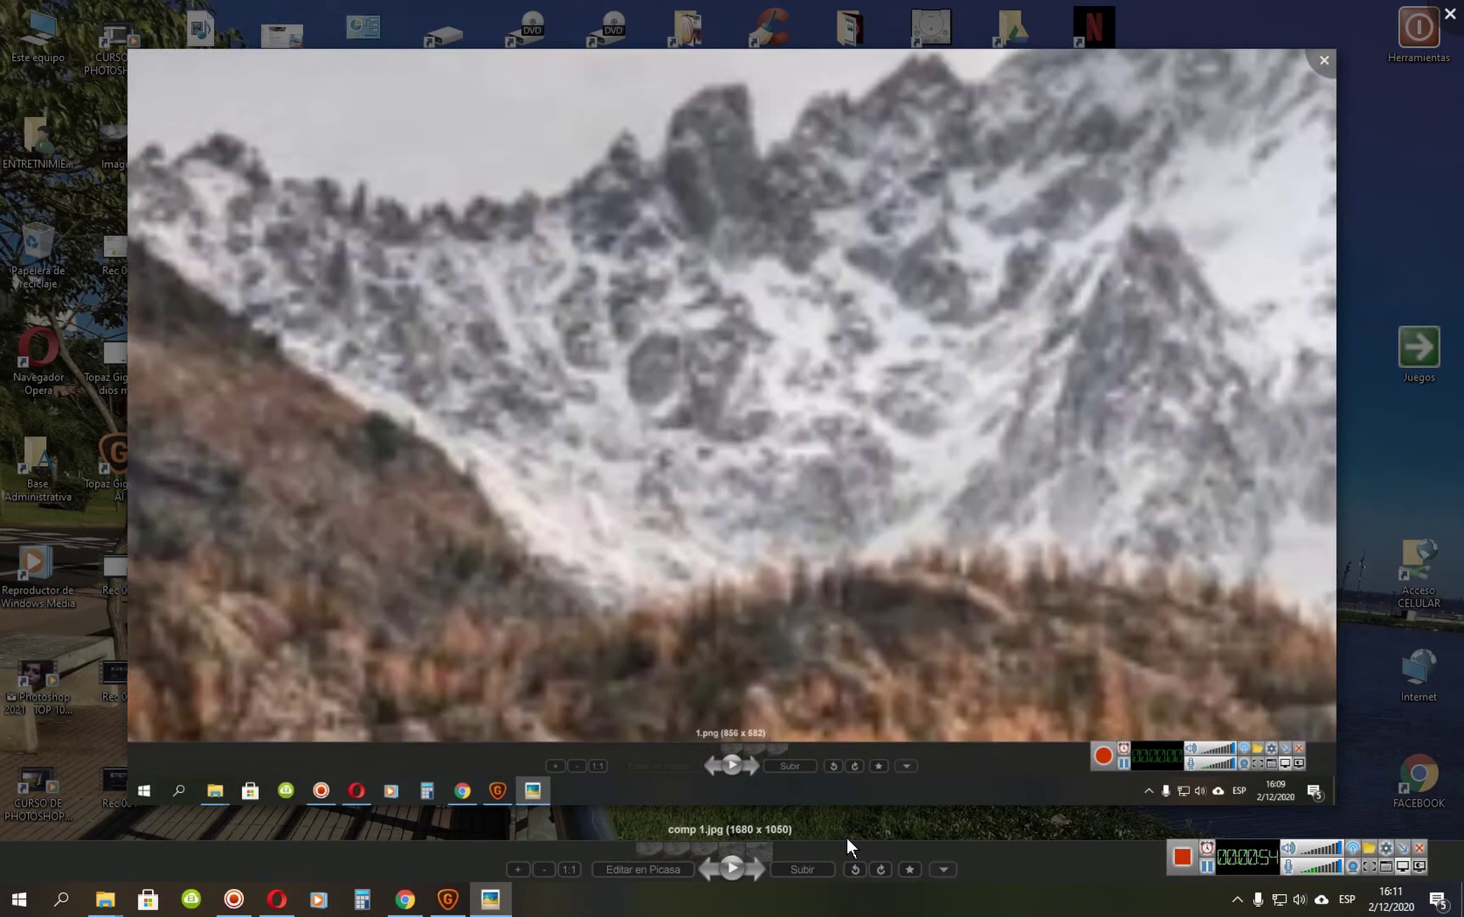
pyautogui.press('Right')
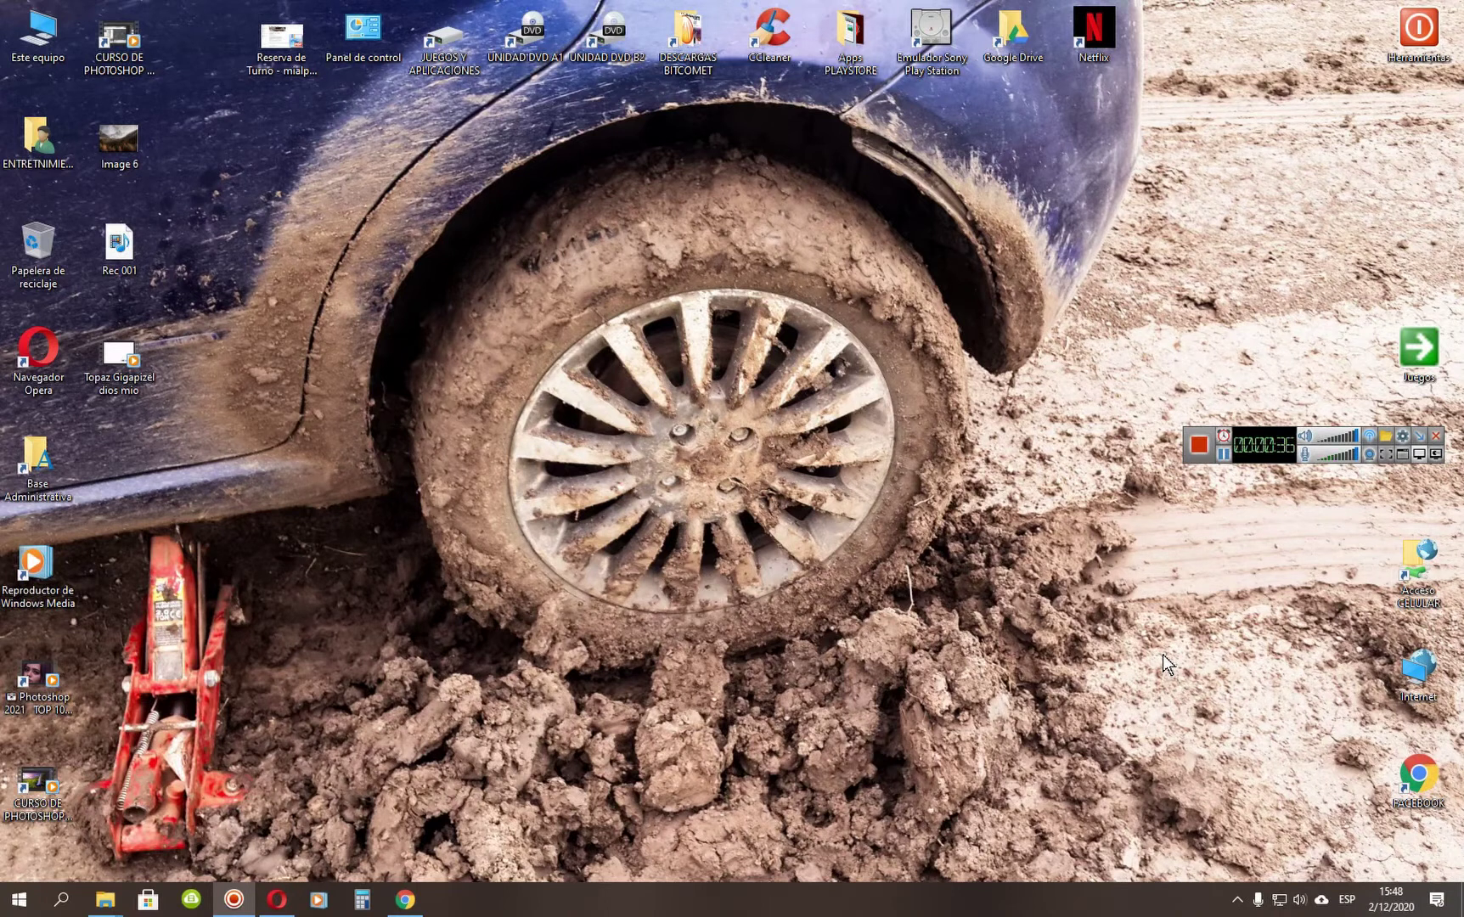
# Switch to Opera to check the video upload progress in YouTube Studio, and minimise the browser.
pyautogui.click(278, 902)
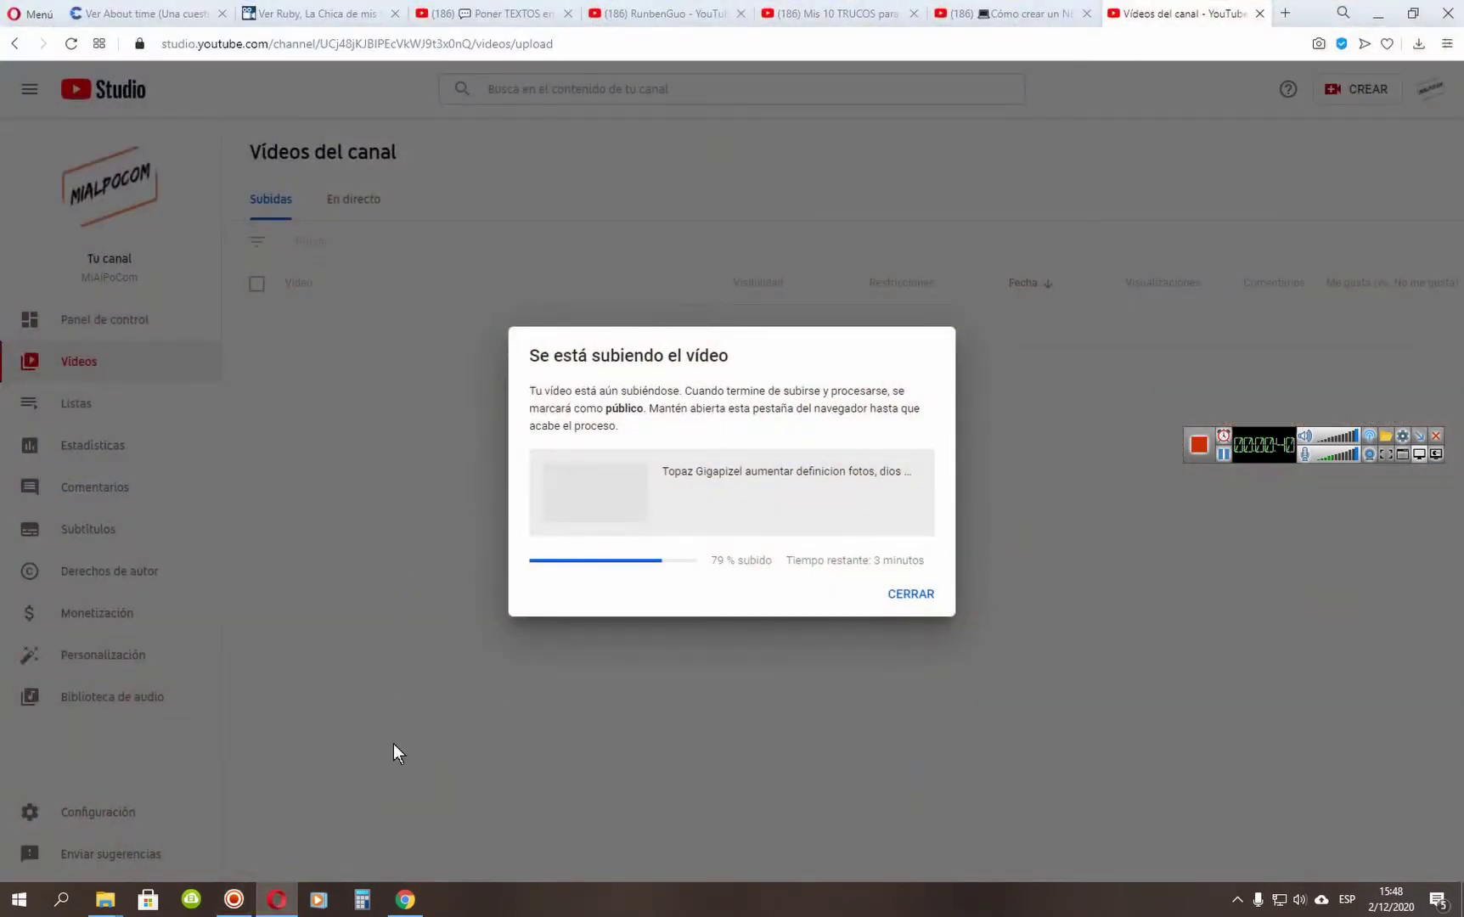
pyautogui.click(1378, 13)
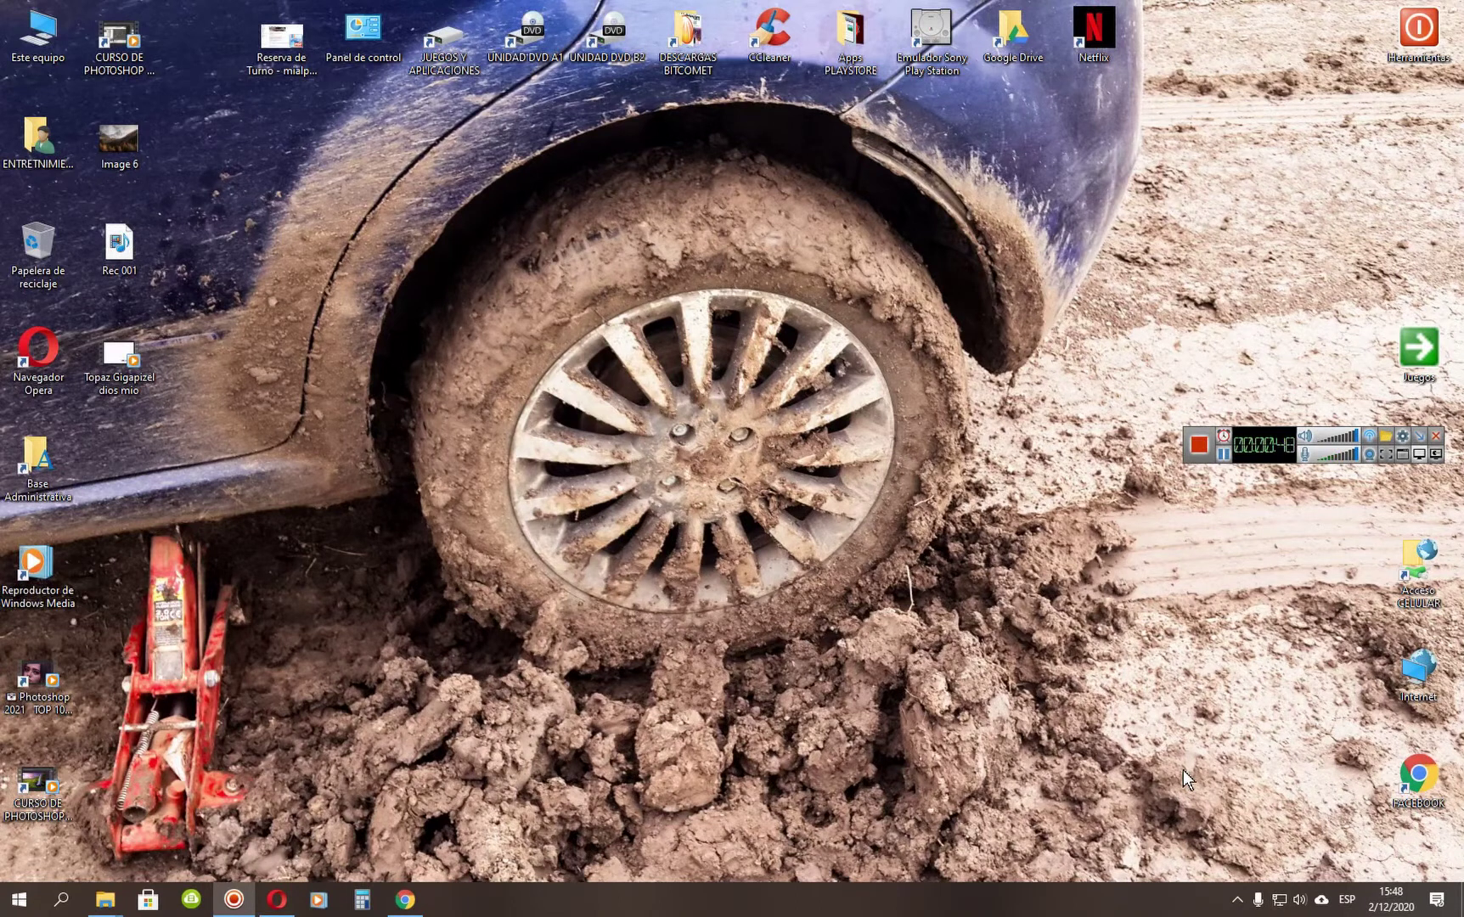
# Switch to BitComet, open the download folder of the Topaz Gigapixel AI 5.0.1 (x64) + Reg torrent, and close BitComet.
pyautogui.click(1237, 900)
pyautogui.moveTo(1267, 802)
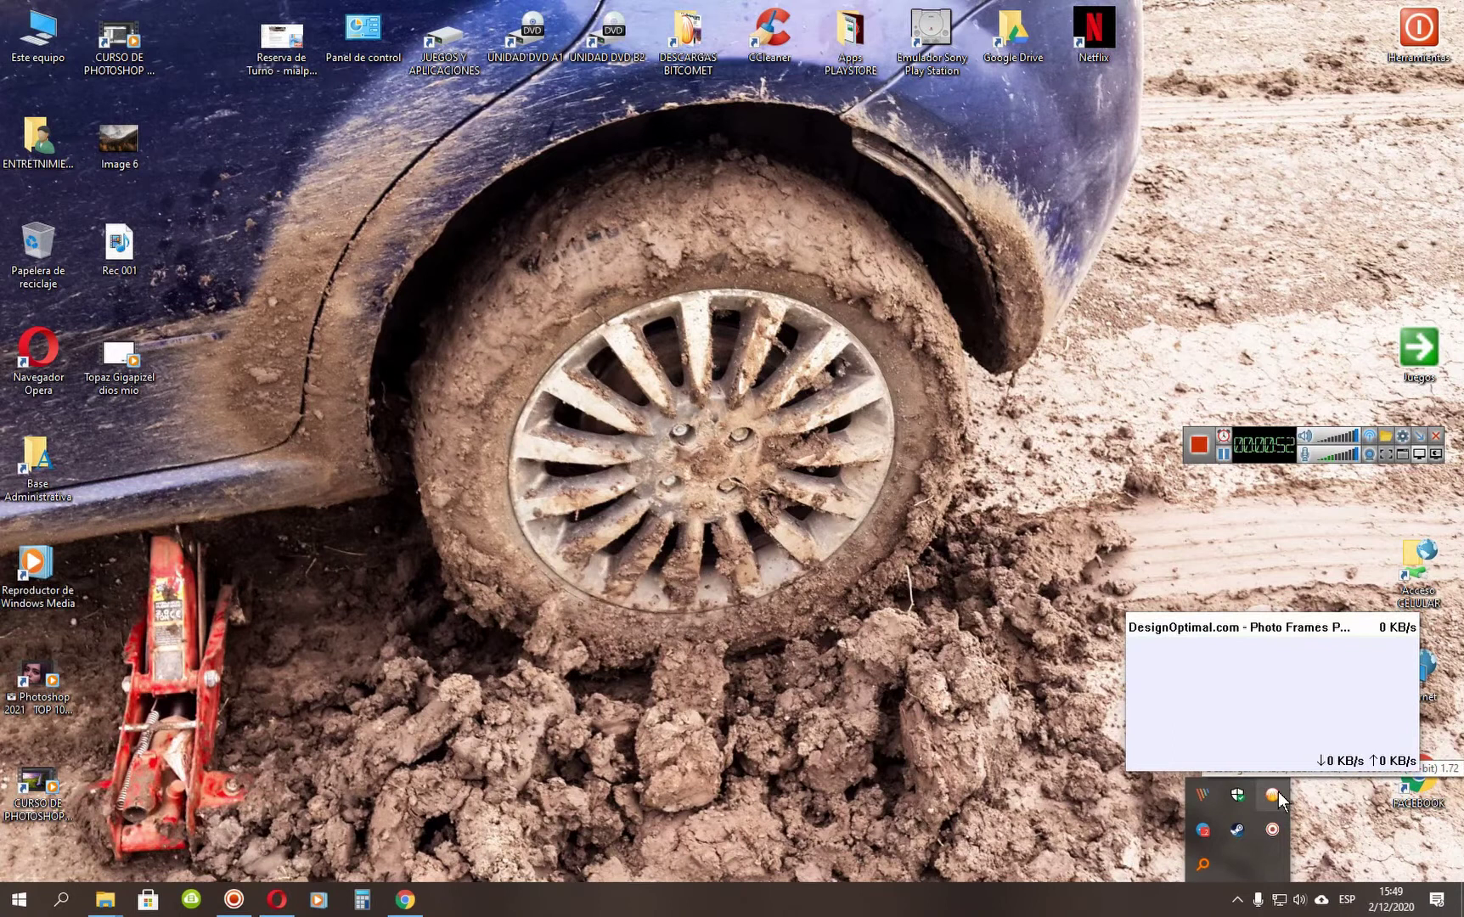
pyautogui.click(1275, 793)
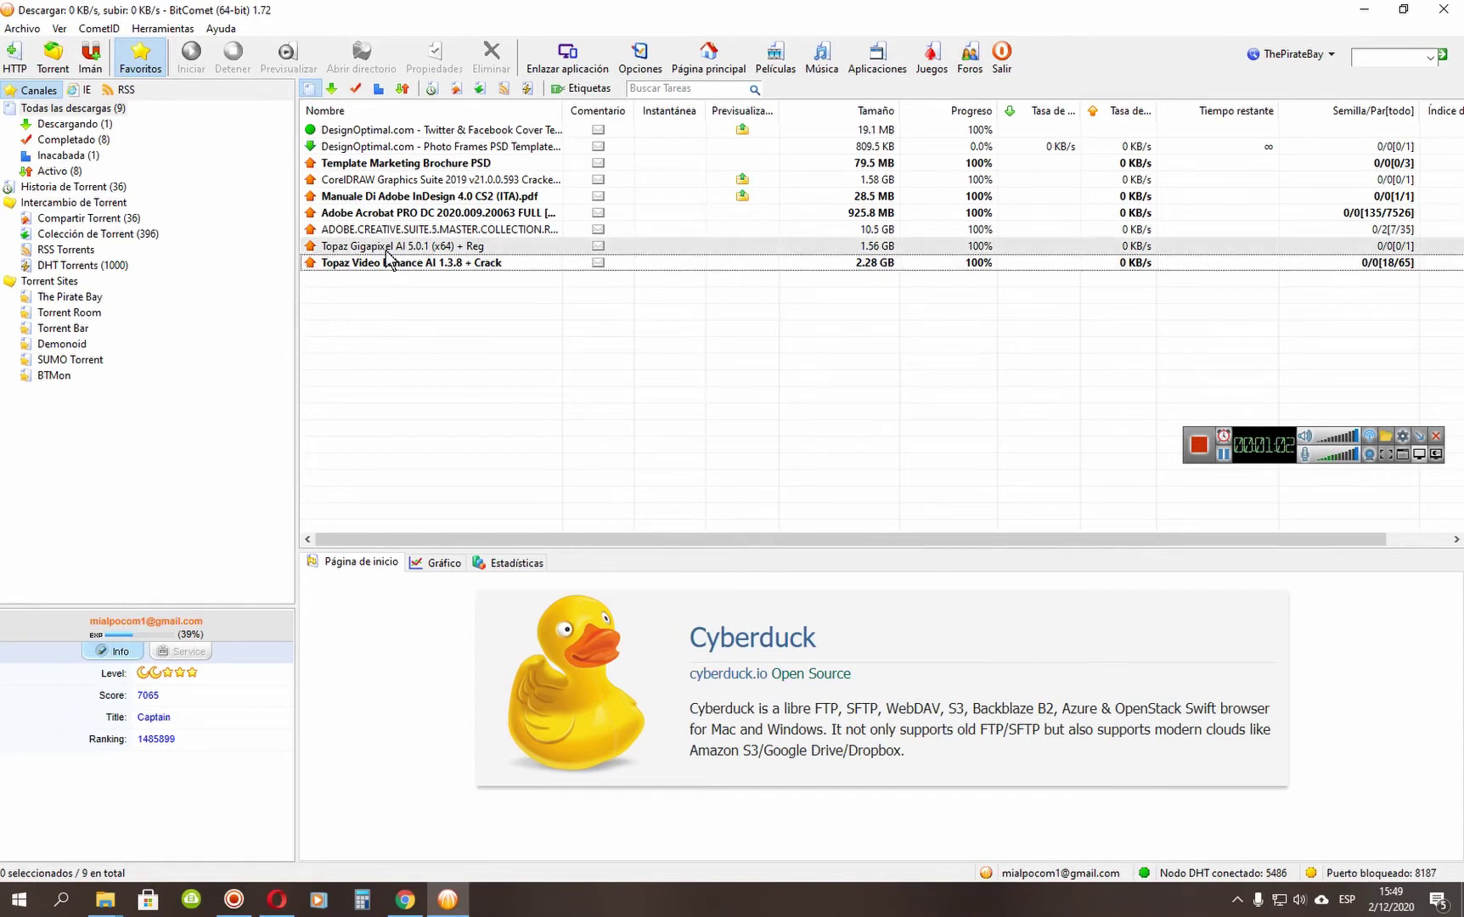
pyautogui.click(387, 248)
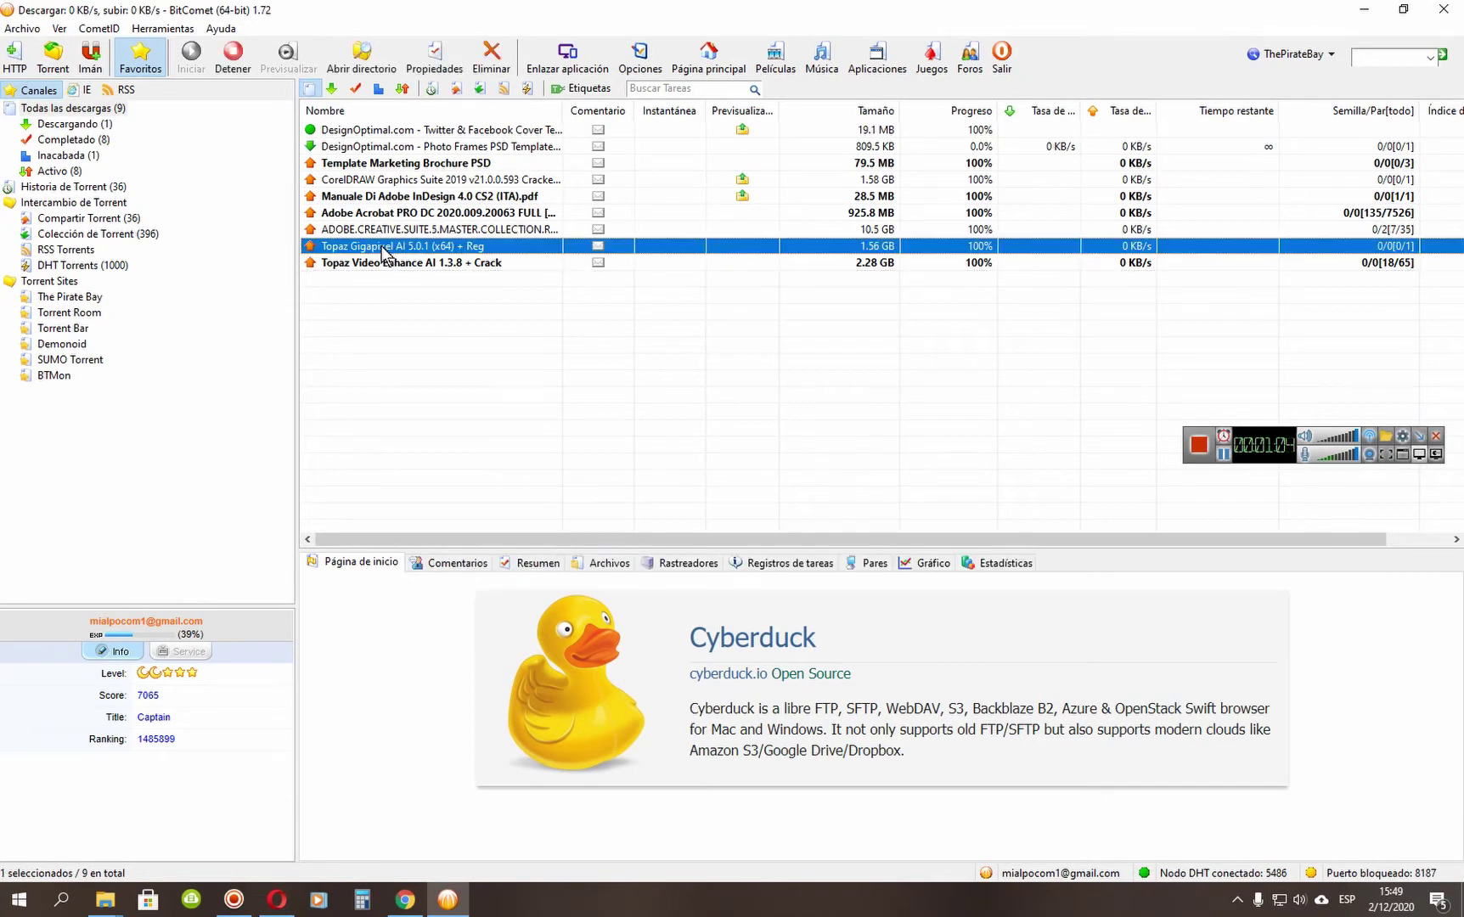
pyautogui.rightClick(385, 251)
pyautogui.click(485, 379)
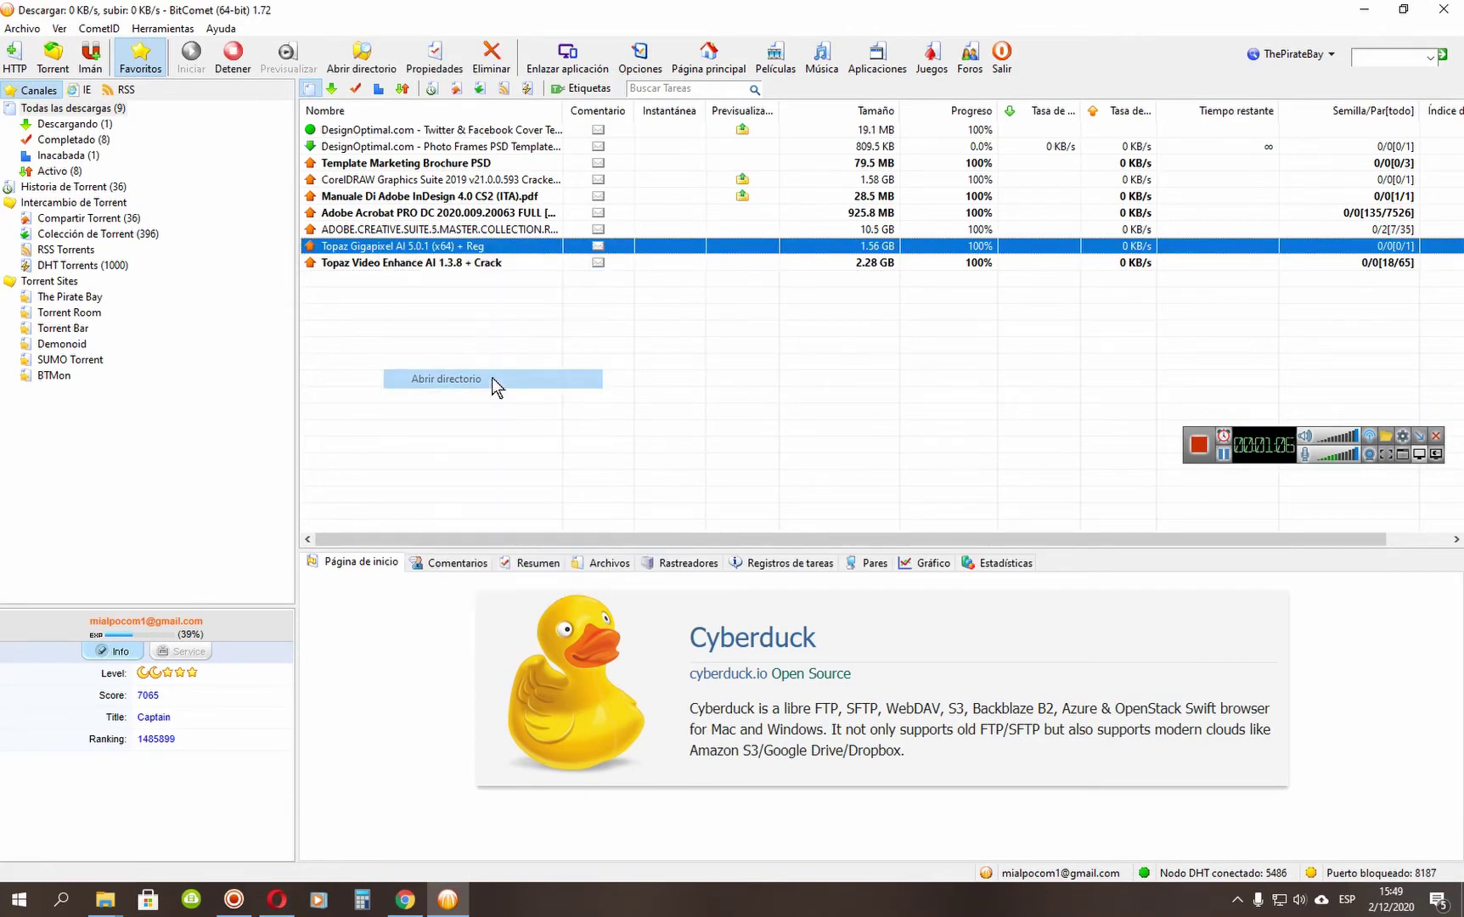
pyautogui.click(1444, 9)
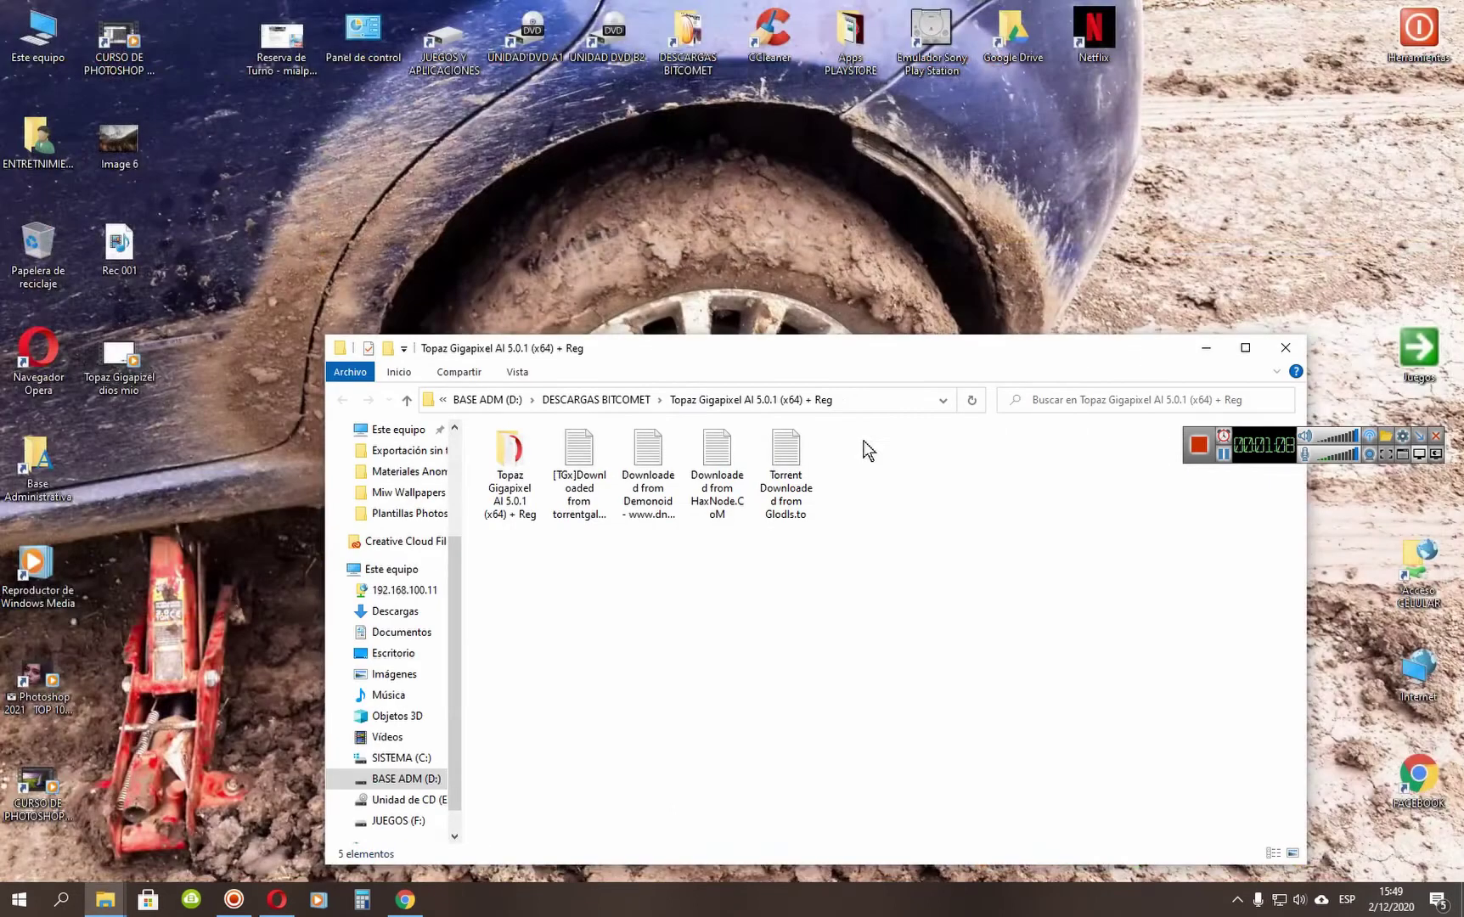
pyautogui.moveTo(847, 353); pyautogui.dragTo(783, 287)
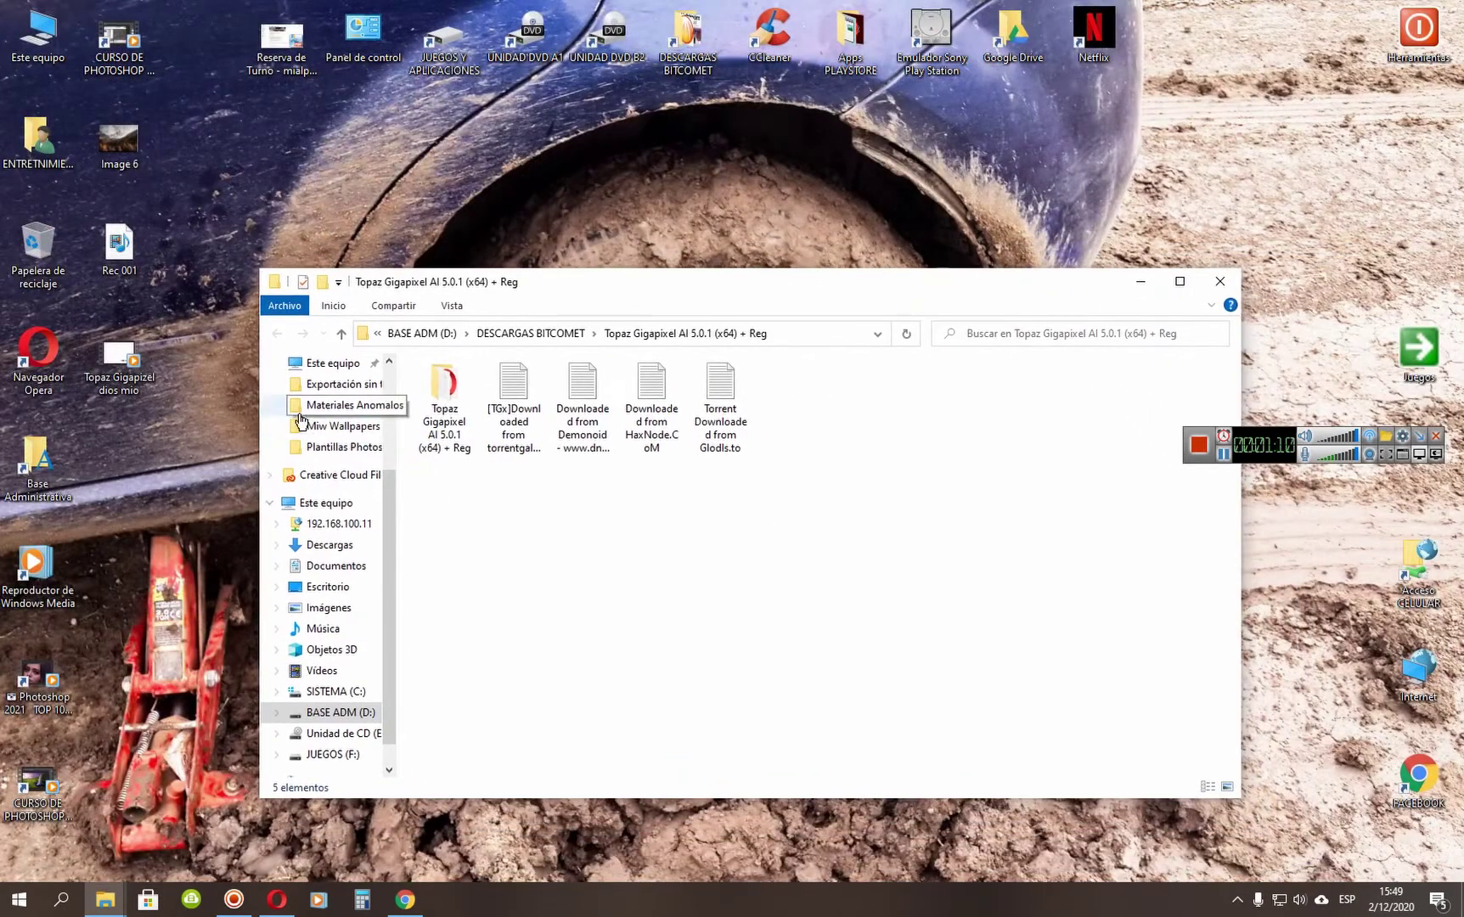
# Examine the downloaded text files and read the [TGx]Downloaded from torrentgalaxy.to note, closing it when done.
pyautogui.click(513, 399)
pyautogui.click(583, 408)
pyautogui.click(651, 398)
pyautogui.click(722, 392)
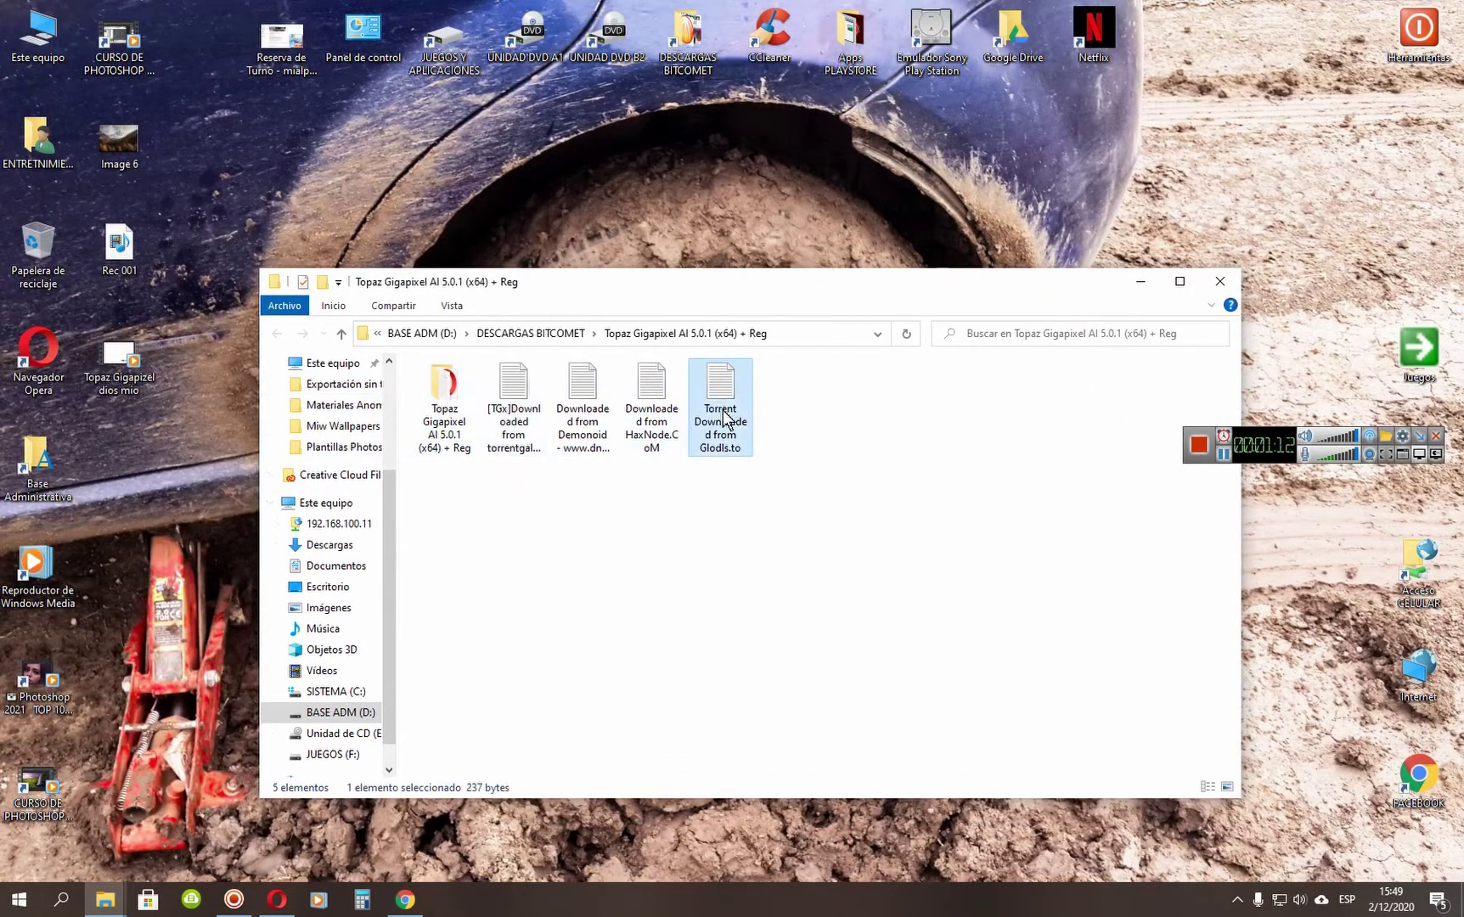
pyautogui.click(513, 398)
pyautogui.doubleClick(514, 395)
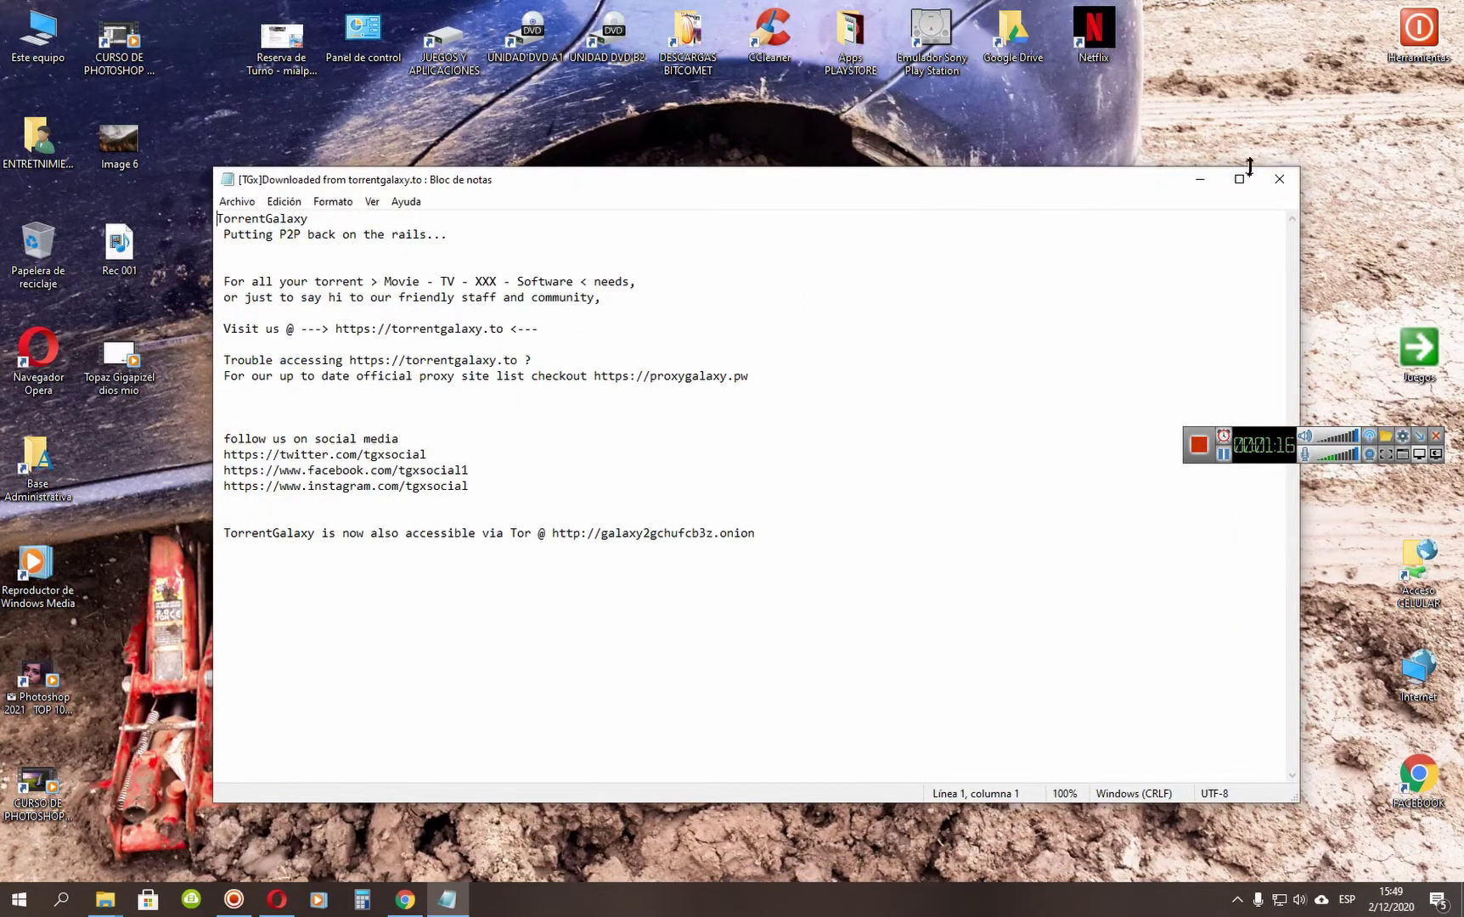
pyautogui.click(1277, 178)
pyautogui.click(1075, 505)
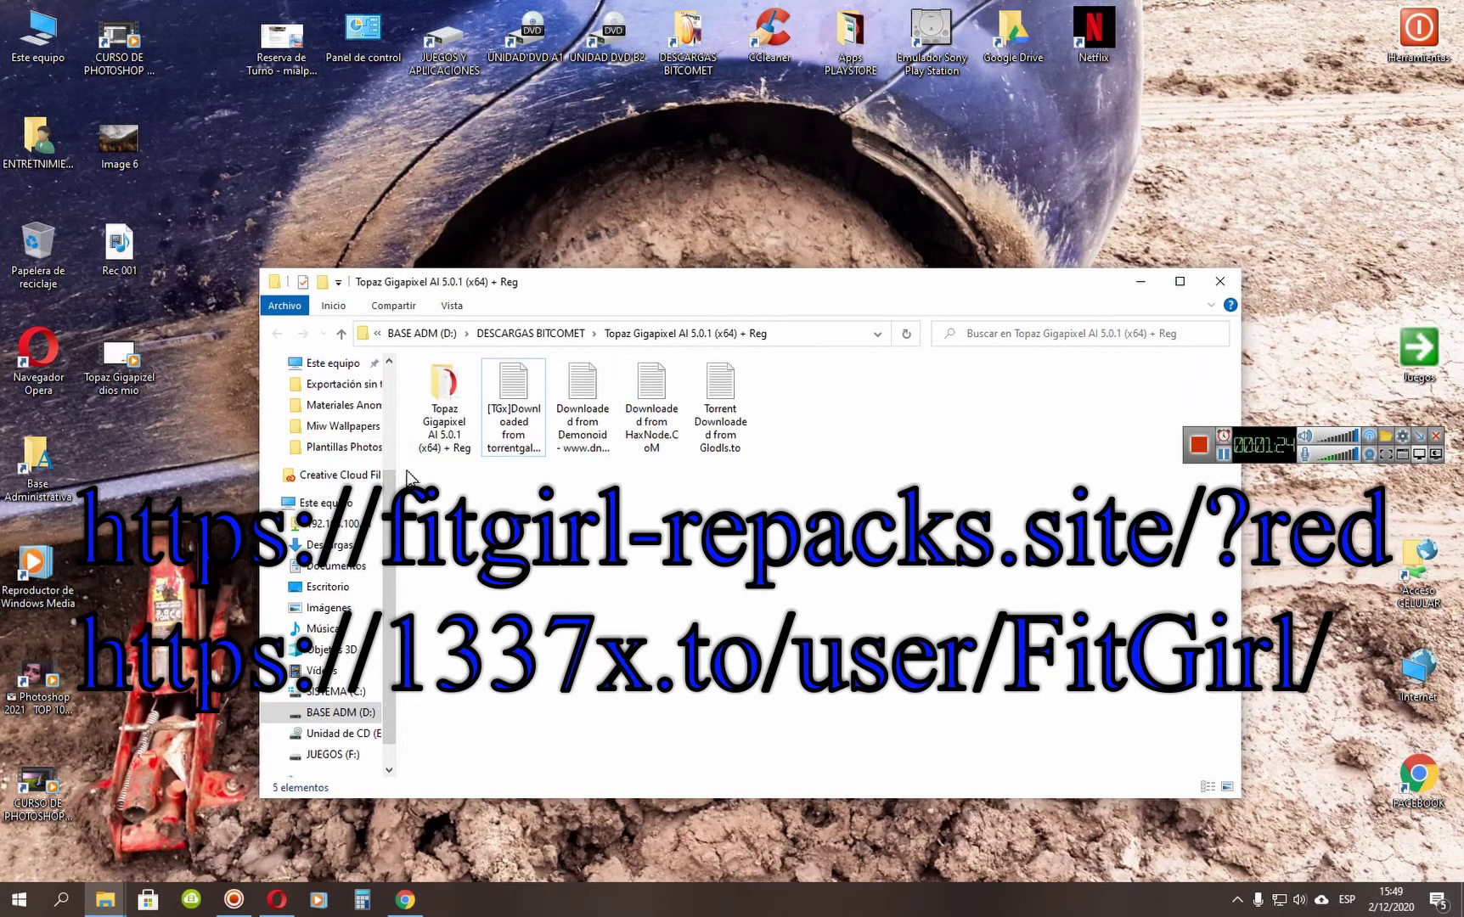
# Open the inner Topaz Gigapixel AI 5.0.1 (x64) + Reg subfolder.
pyautogui.moveTo(439, 376)
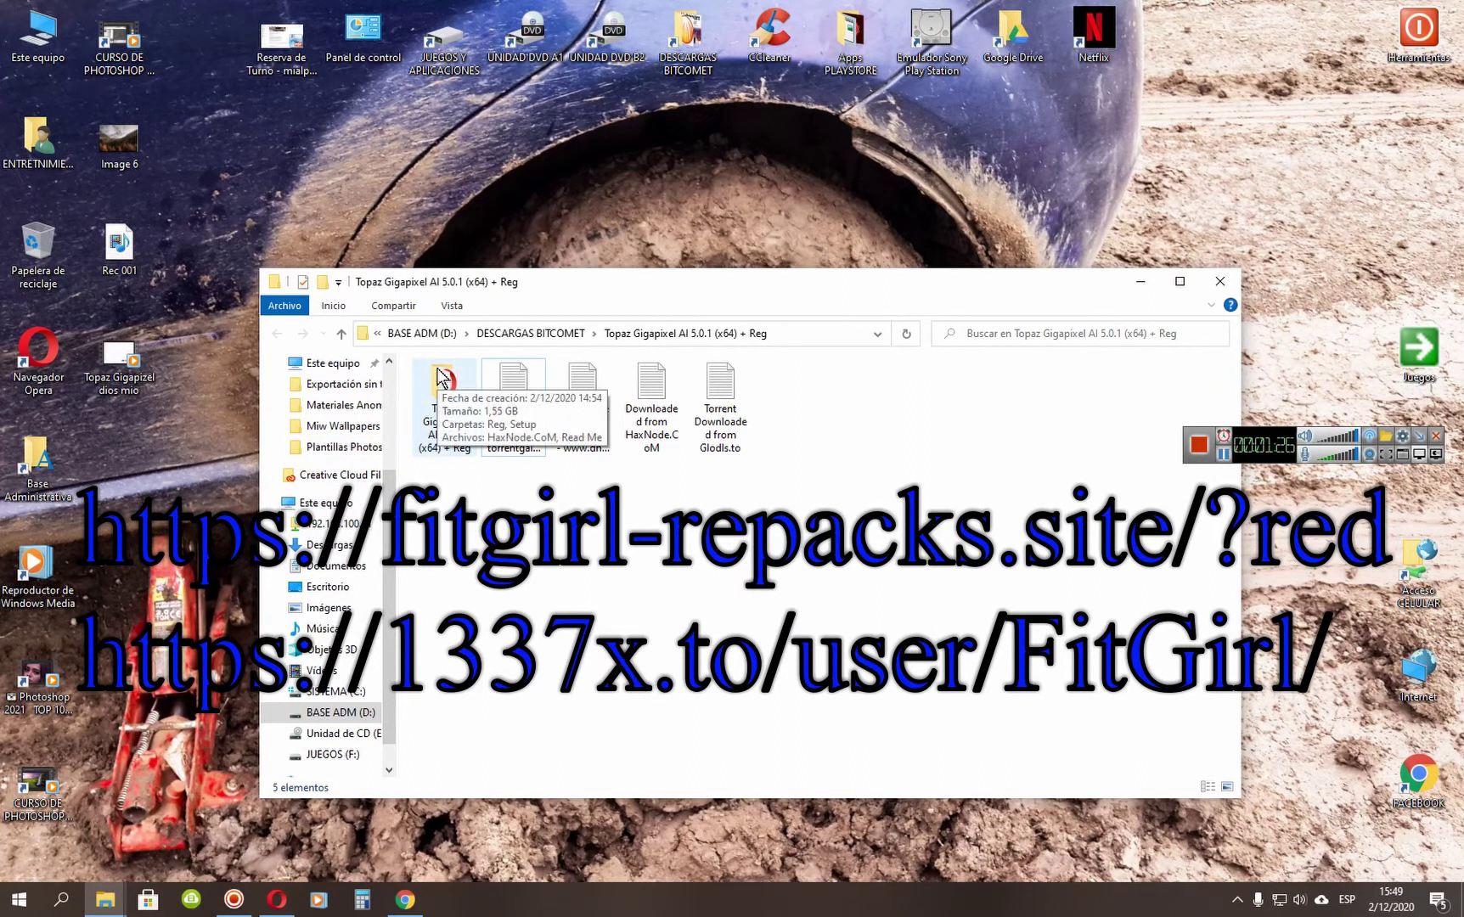
pyautogui.click(465, 404)
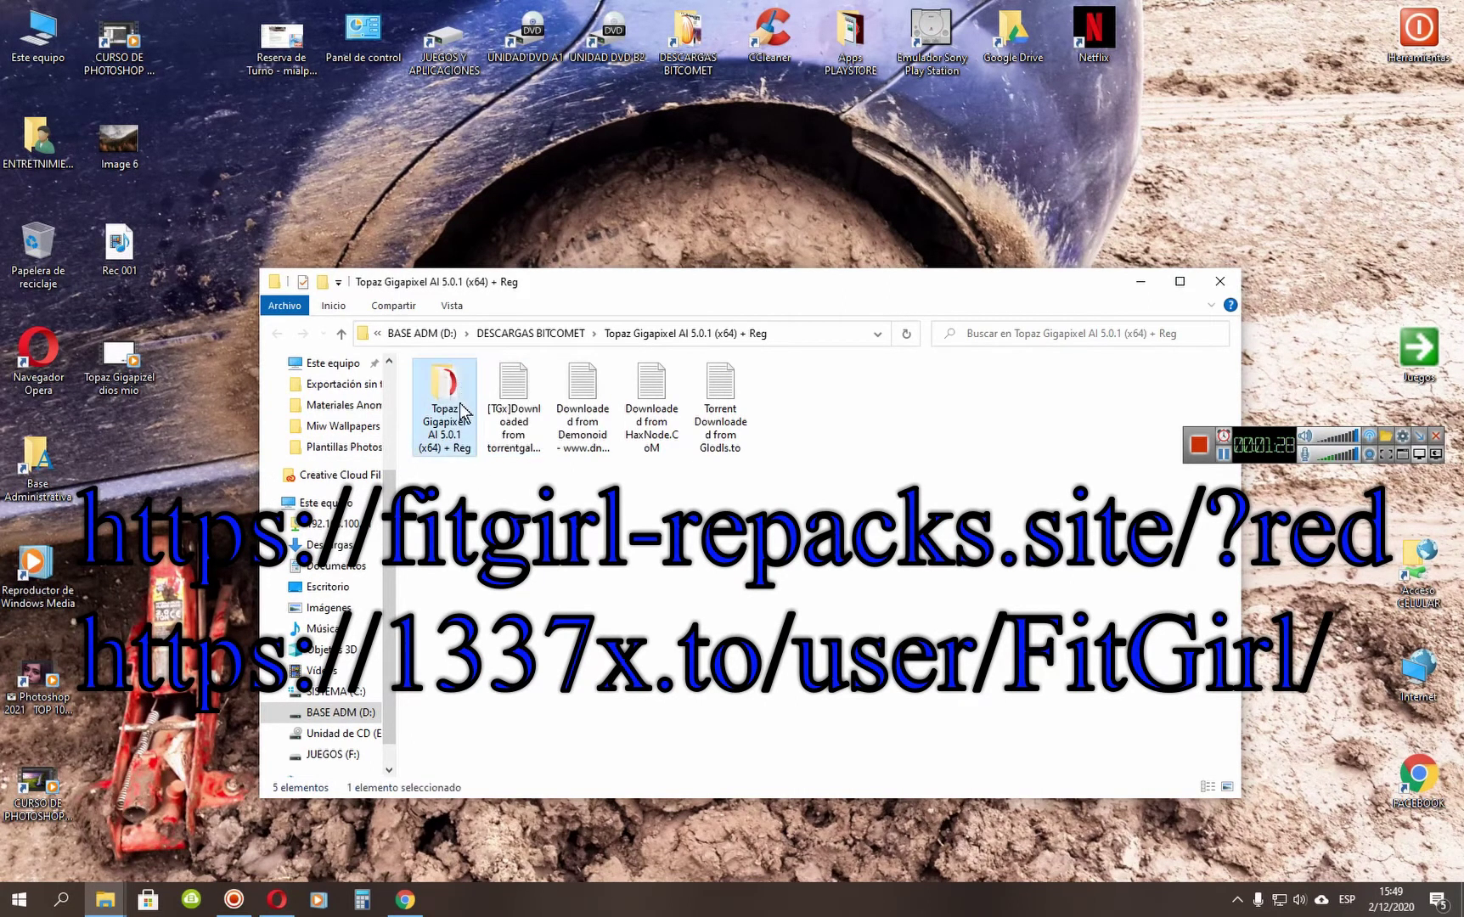
pyautogui.click(535, 605)
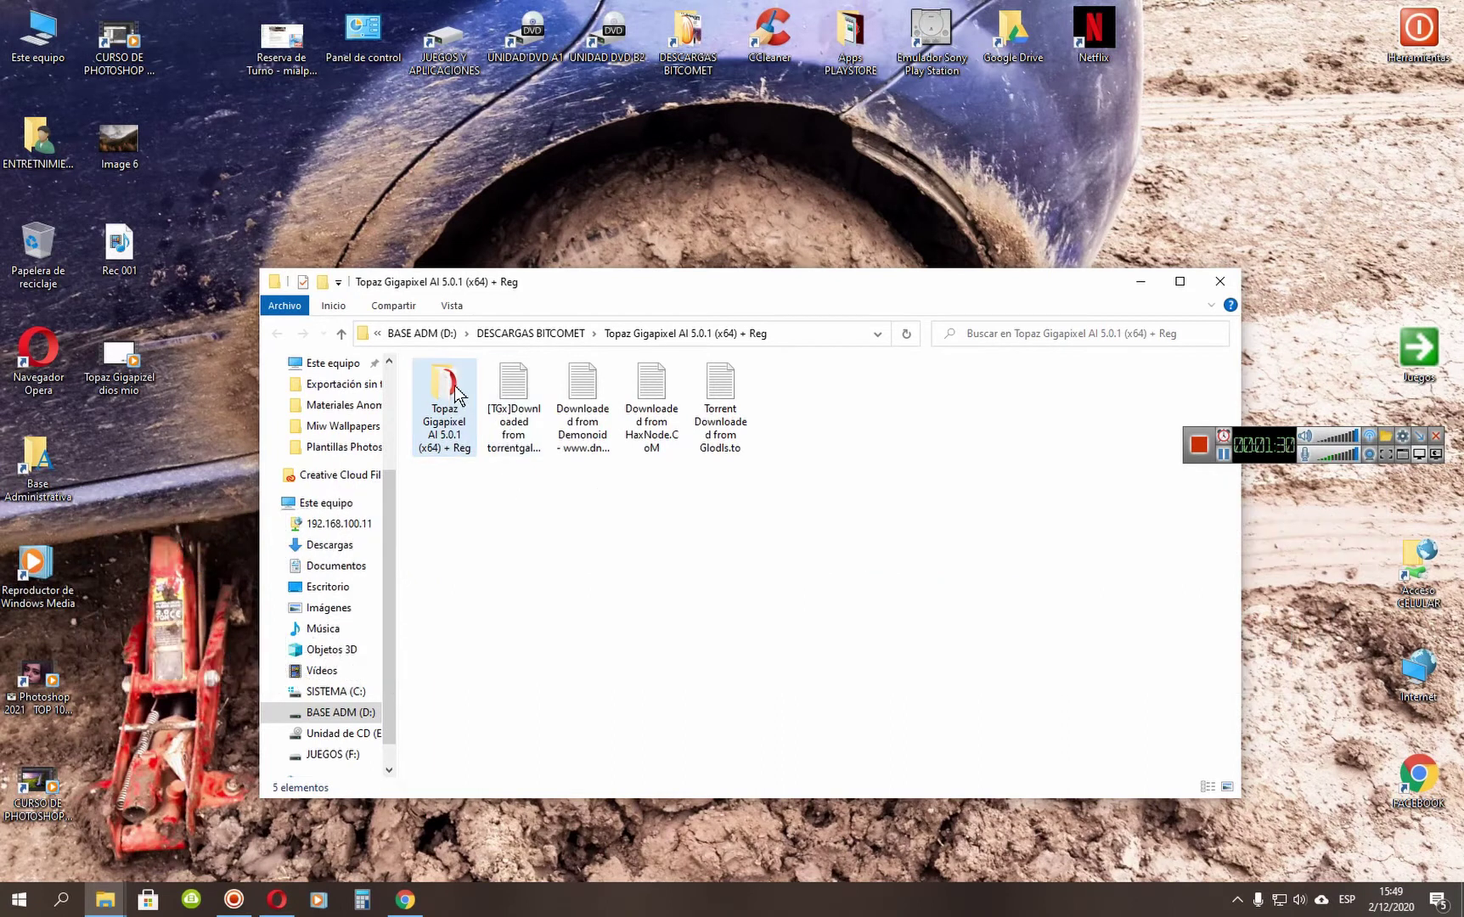
pyautogui.moveTo(456, 392)
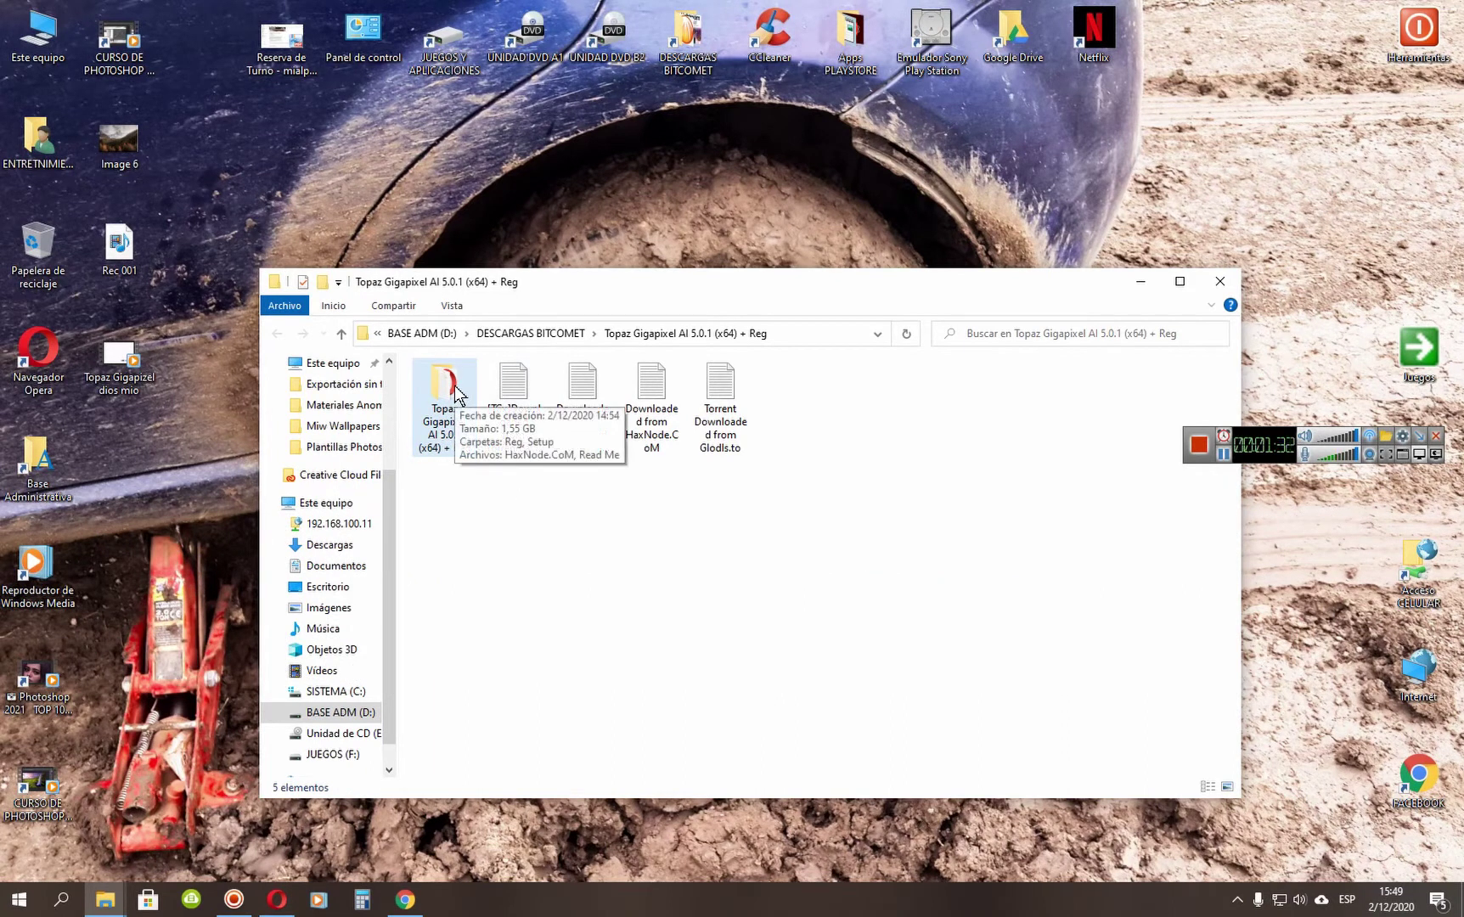
pyautogui.doubleClick(456, 392)
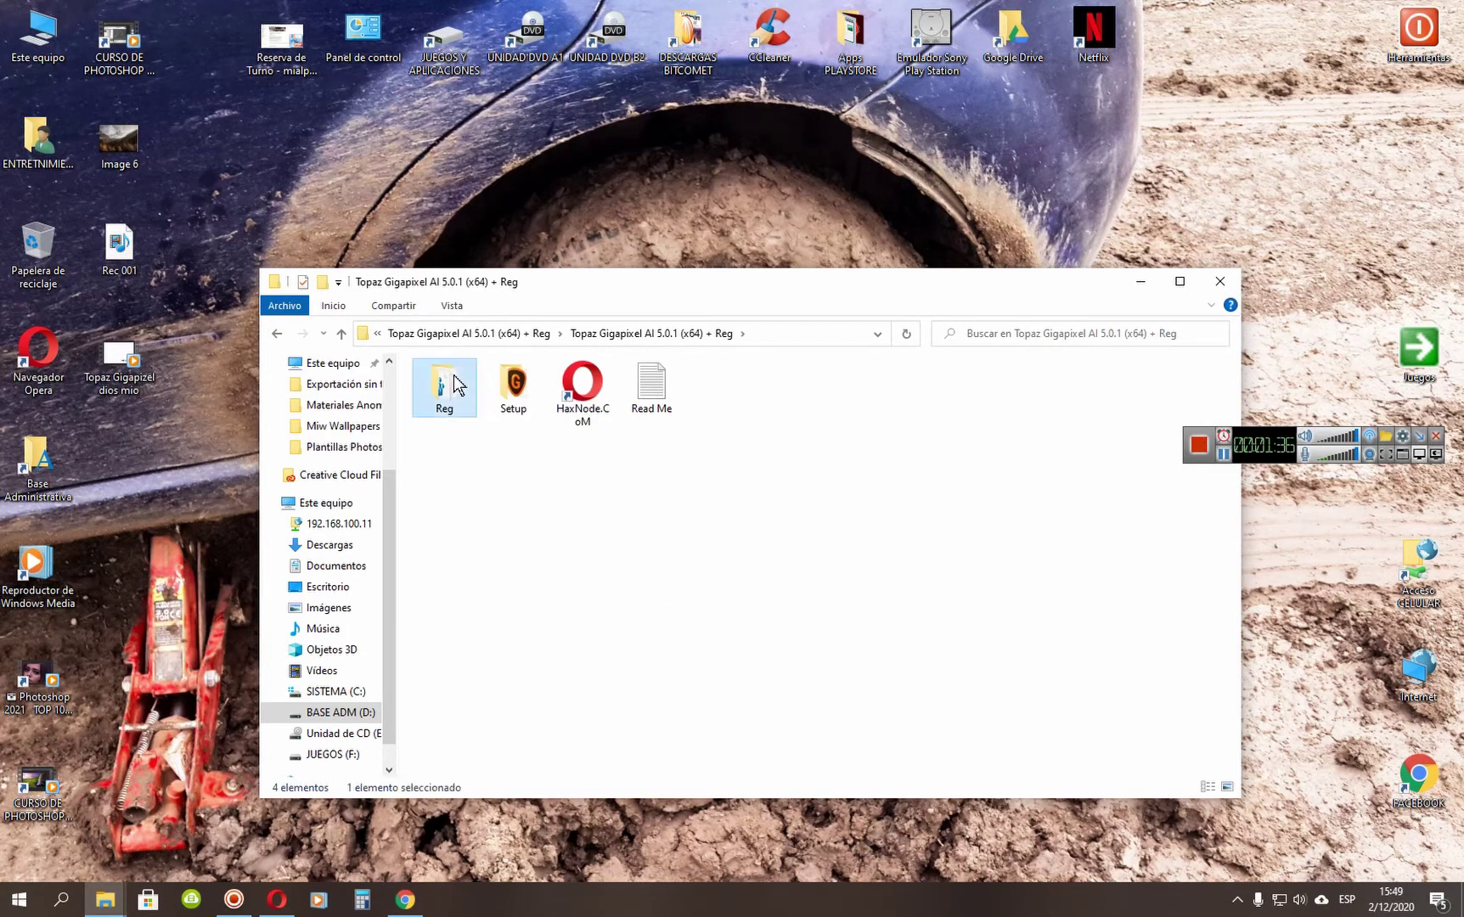
# Open the Reg folder and read the installation instructions in its readme file, closing the file when done.
pyautogui.doubleClick(467, 416)
pyautogui.click(512, 420)
pyautogui.click(508, 524)
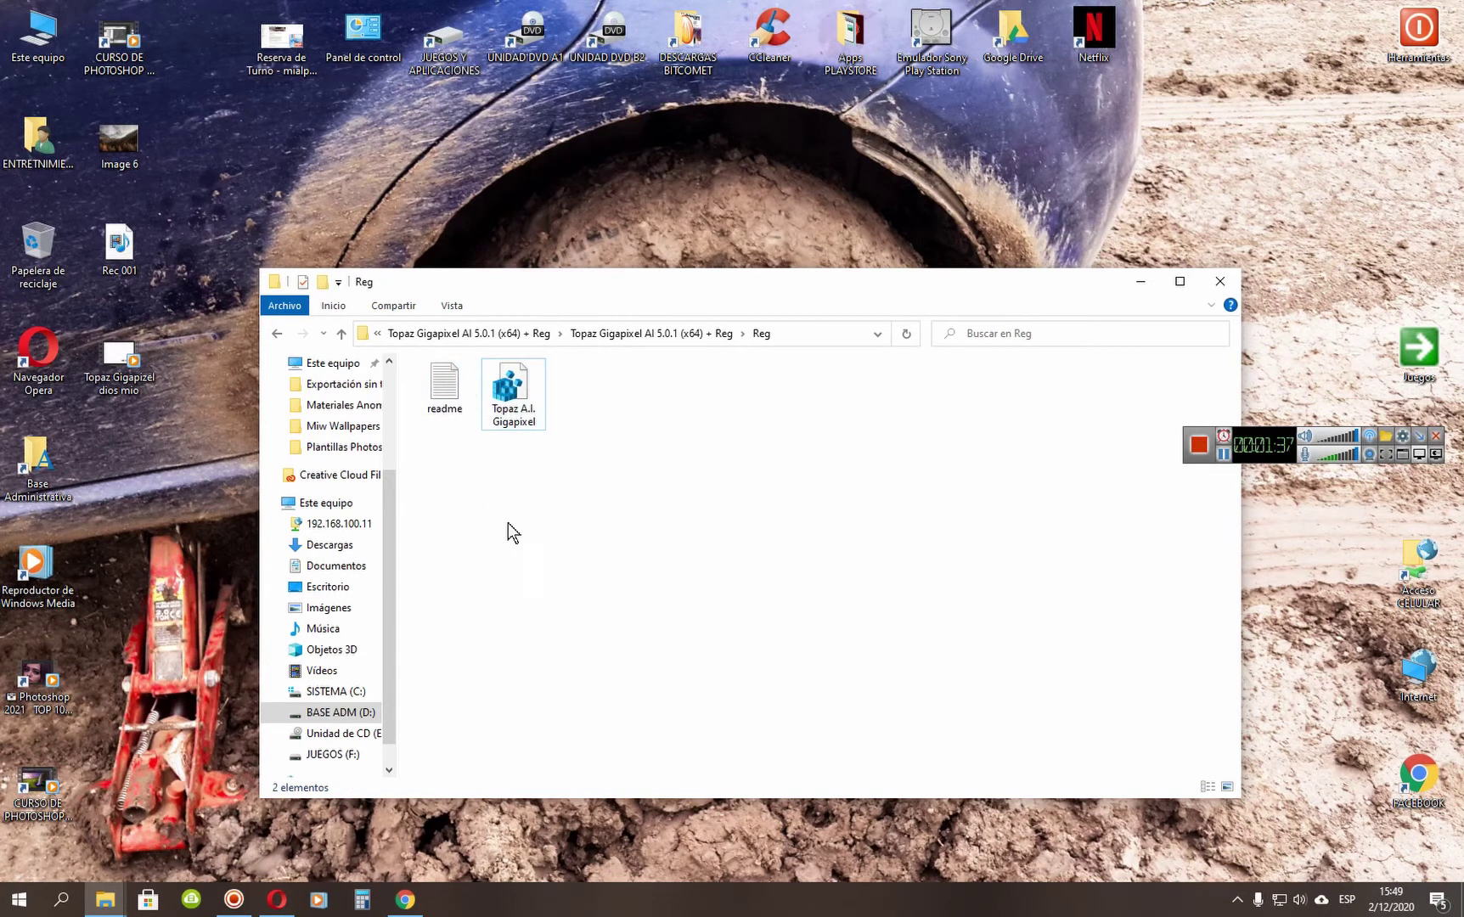
pyautogui.doubleClick(450, 389)
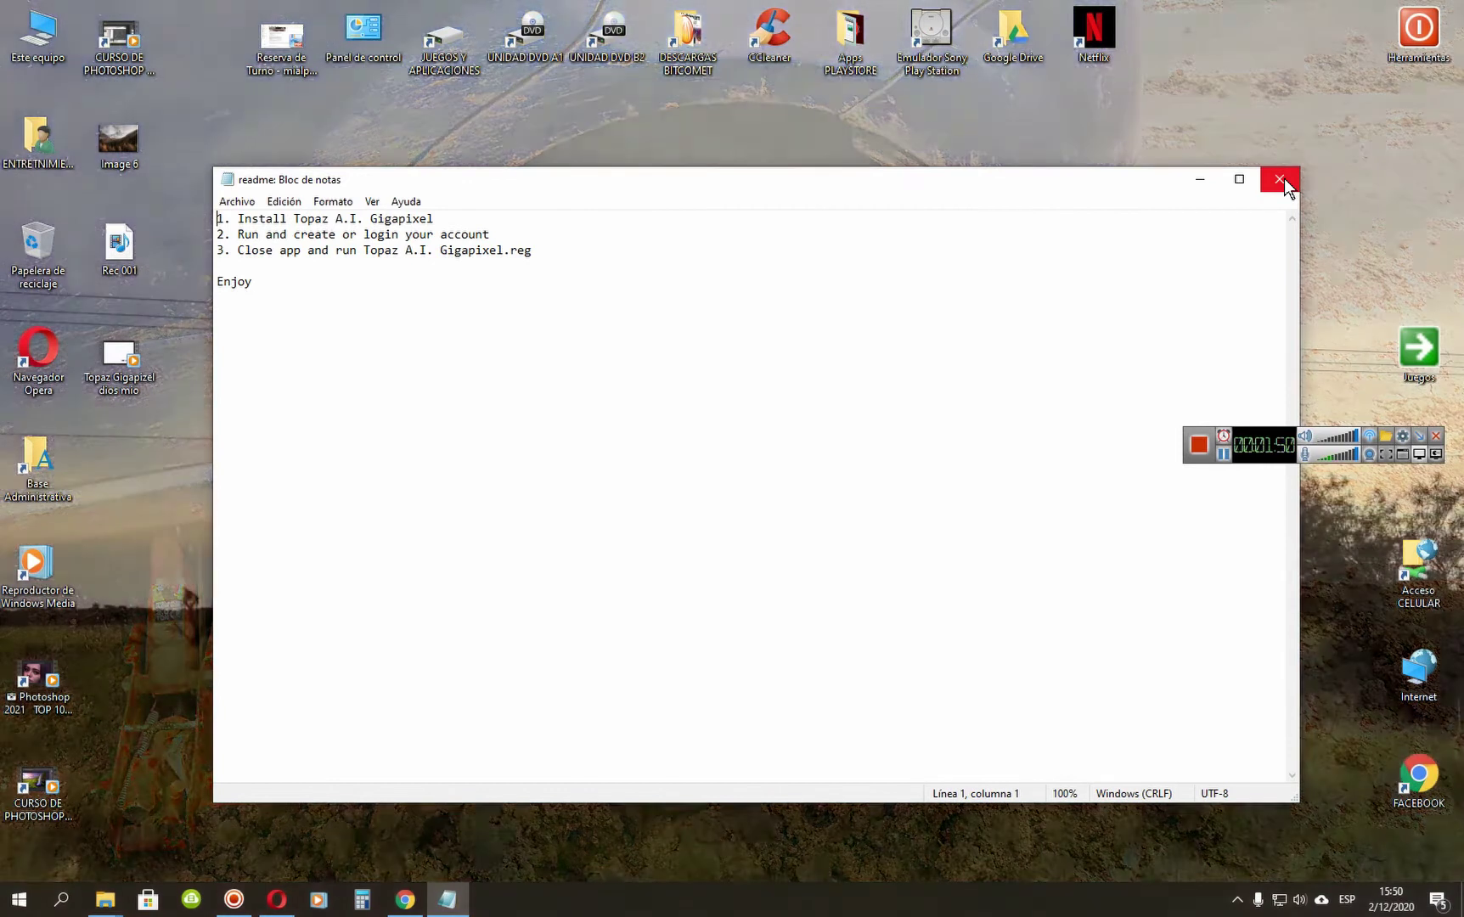
pyautogui.click(1286, 182)
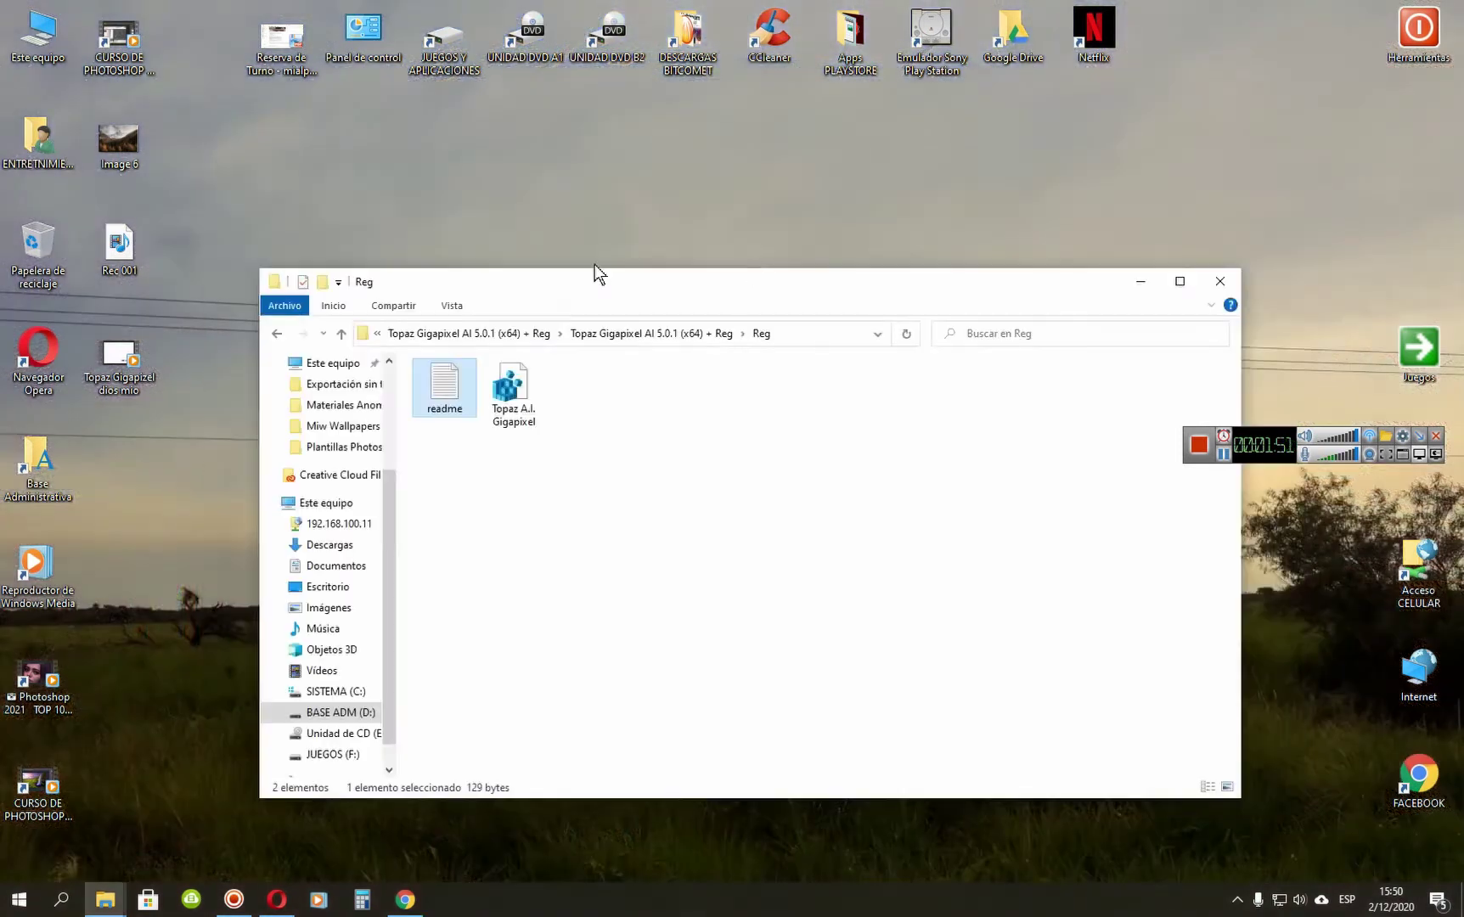
# Go back to the parent folder, open the Setup folder and launch the Topaz Gigapixel AI 5.0.1 full installer.
pyautogui.click(276, 333)
pyautogui.doubleClick(515, 387)
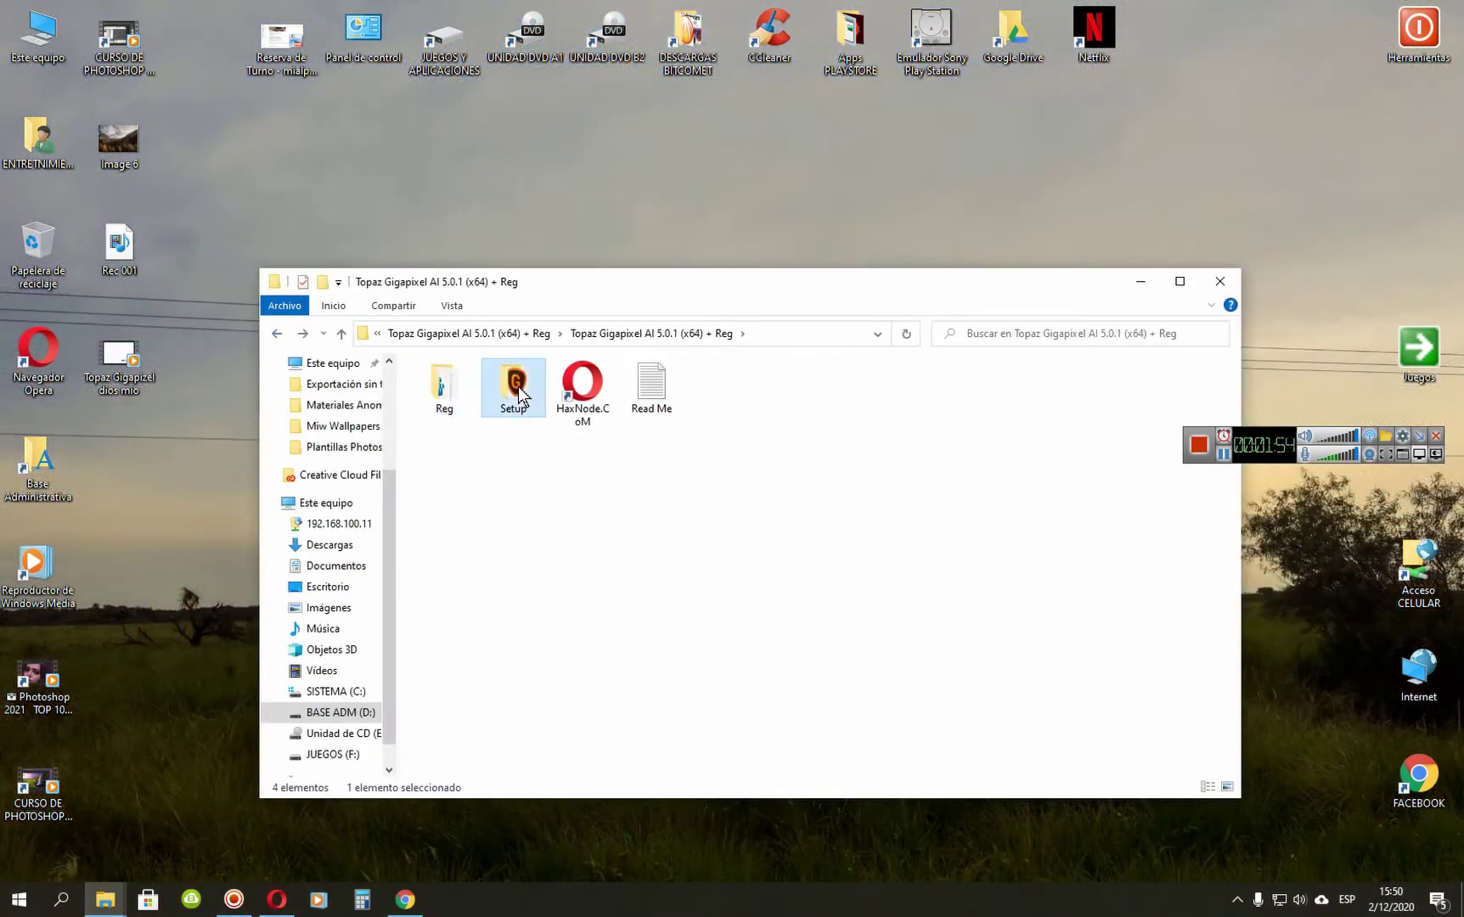
pyautogui.click(447, 437)
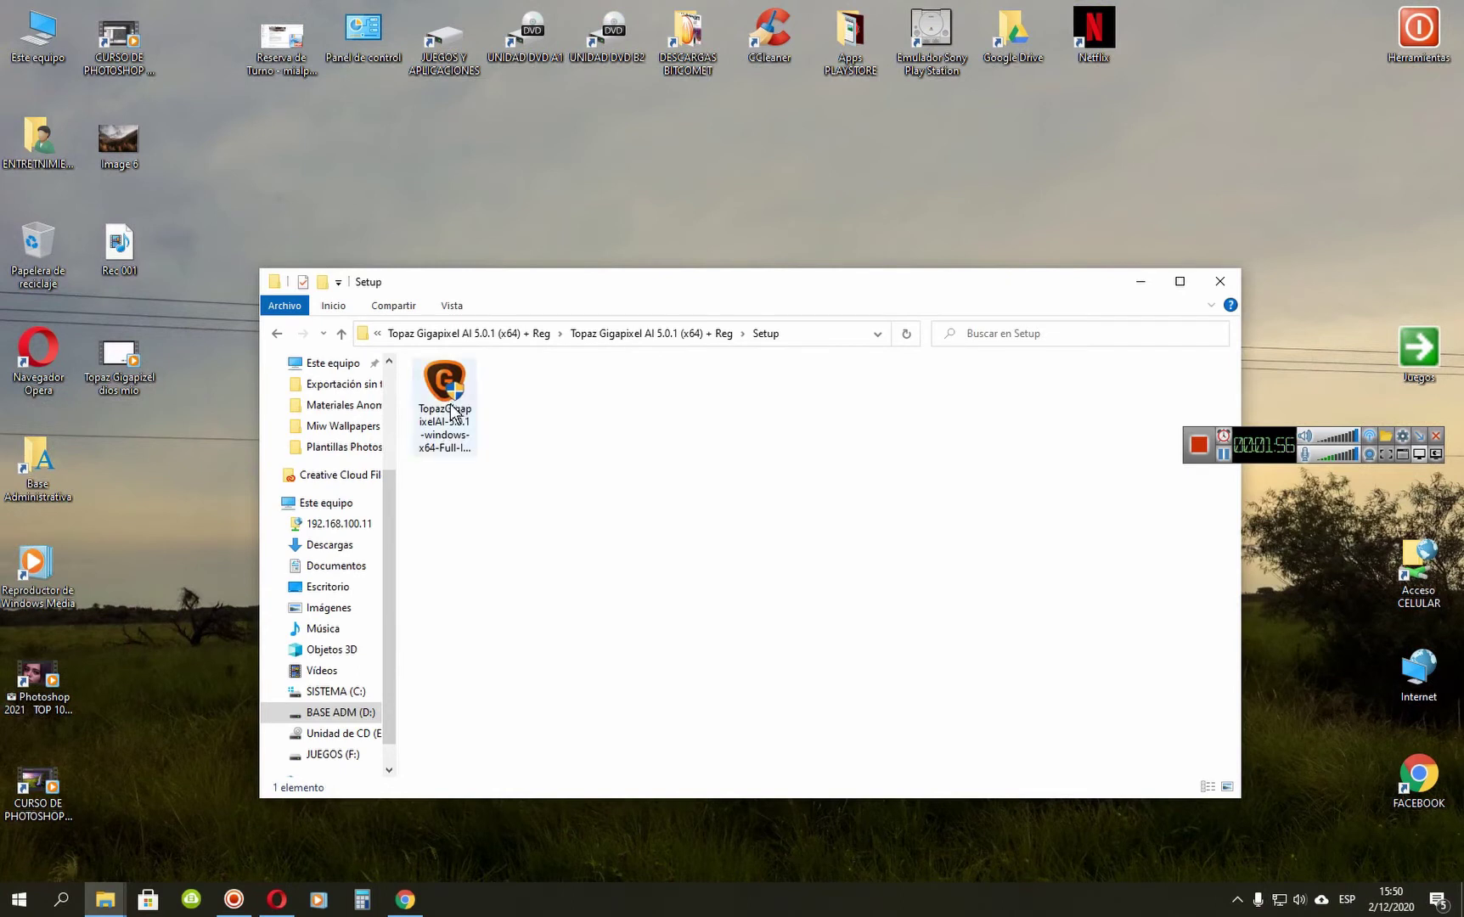
pyautogui.doubleClick(447, 440)
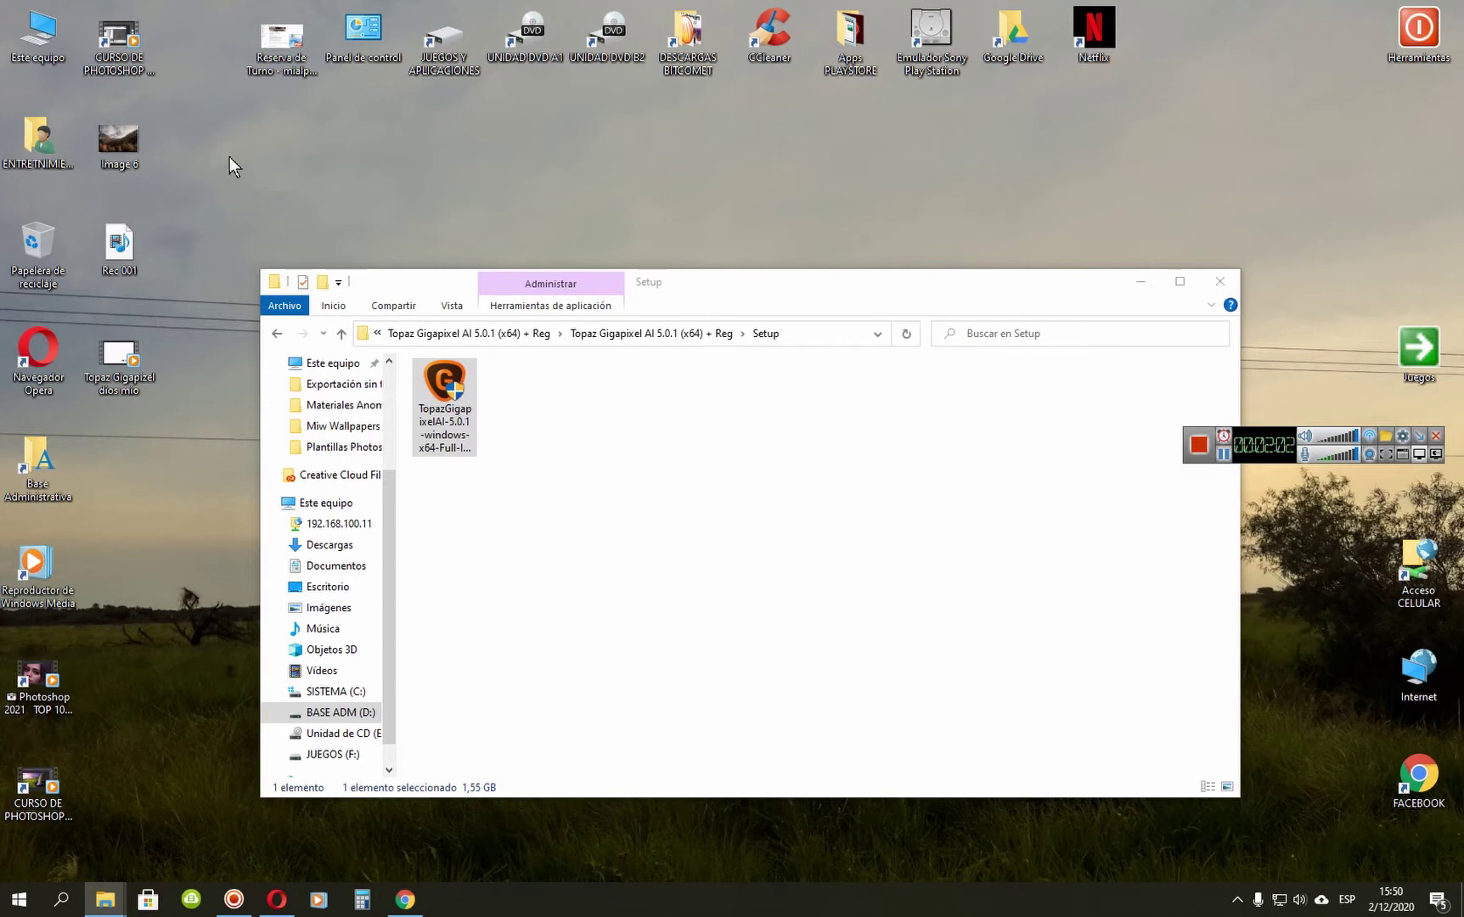
# View the desktop photo Image 6 enlarged in the photo viewer, and close the viewer.
pyautogui.doubleClick(119, 149)
pyautogui.scroll(4, 800, 508)
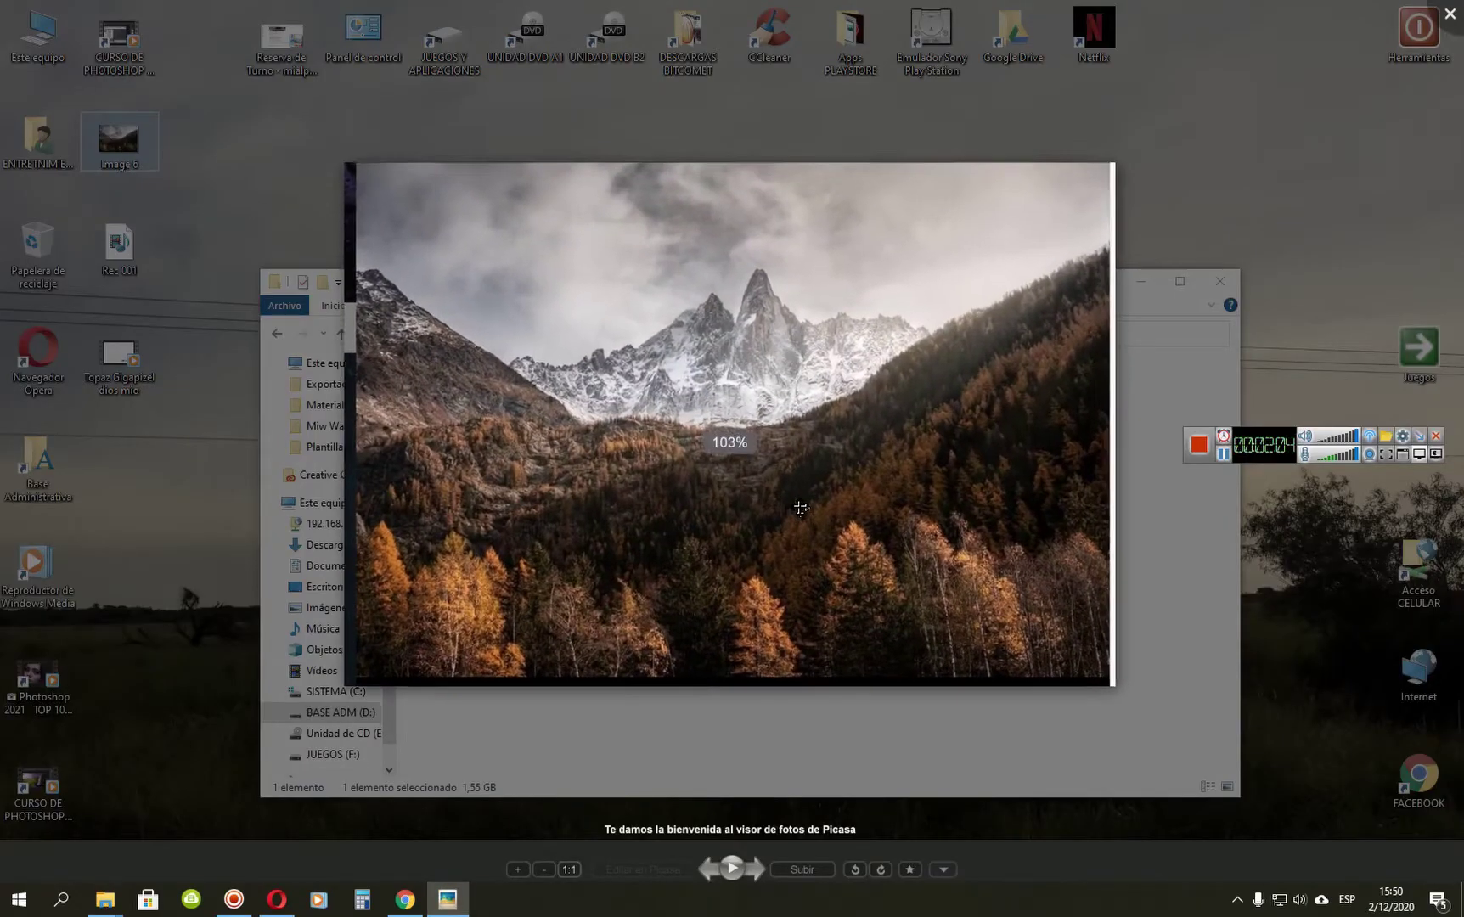
pyautogui.scroll(2, 800, 508)
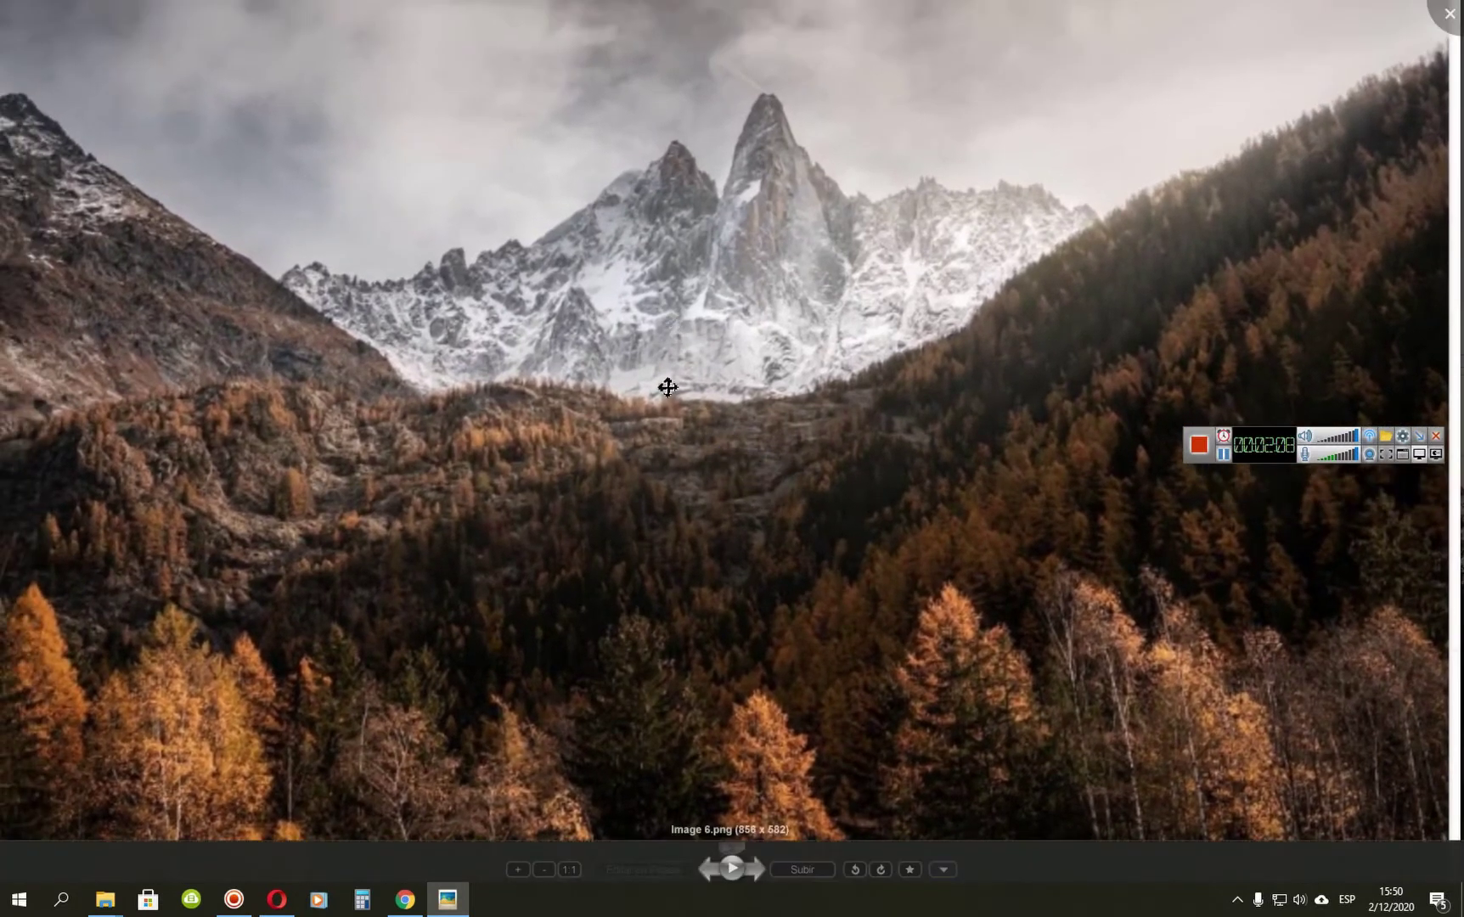
pyautogui.scroll(-4, 666, 389)
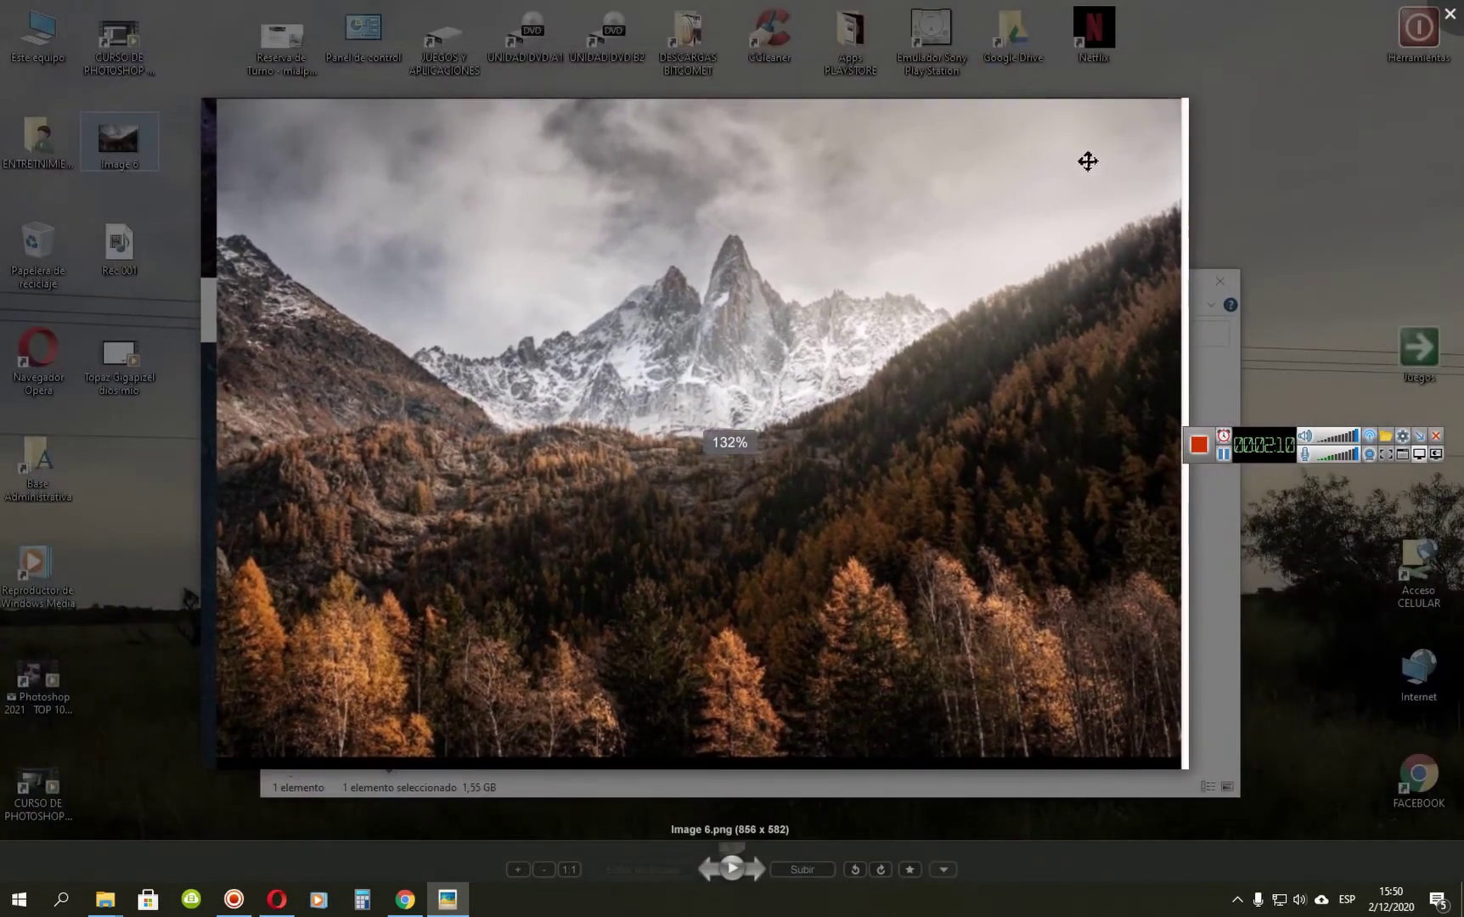
pyautogui.click(1246, 169)
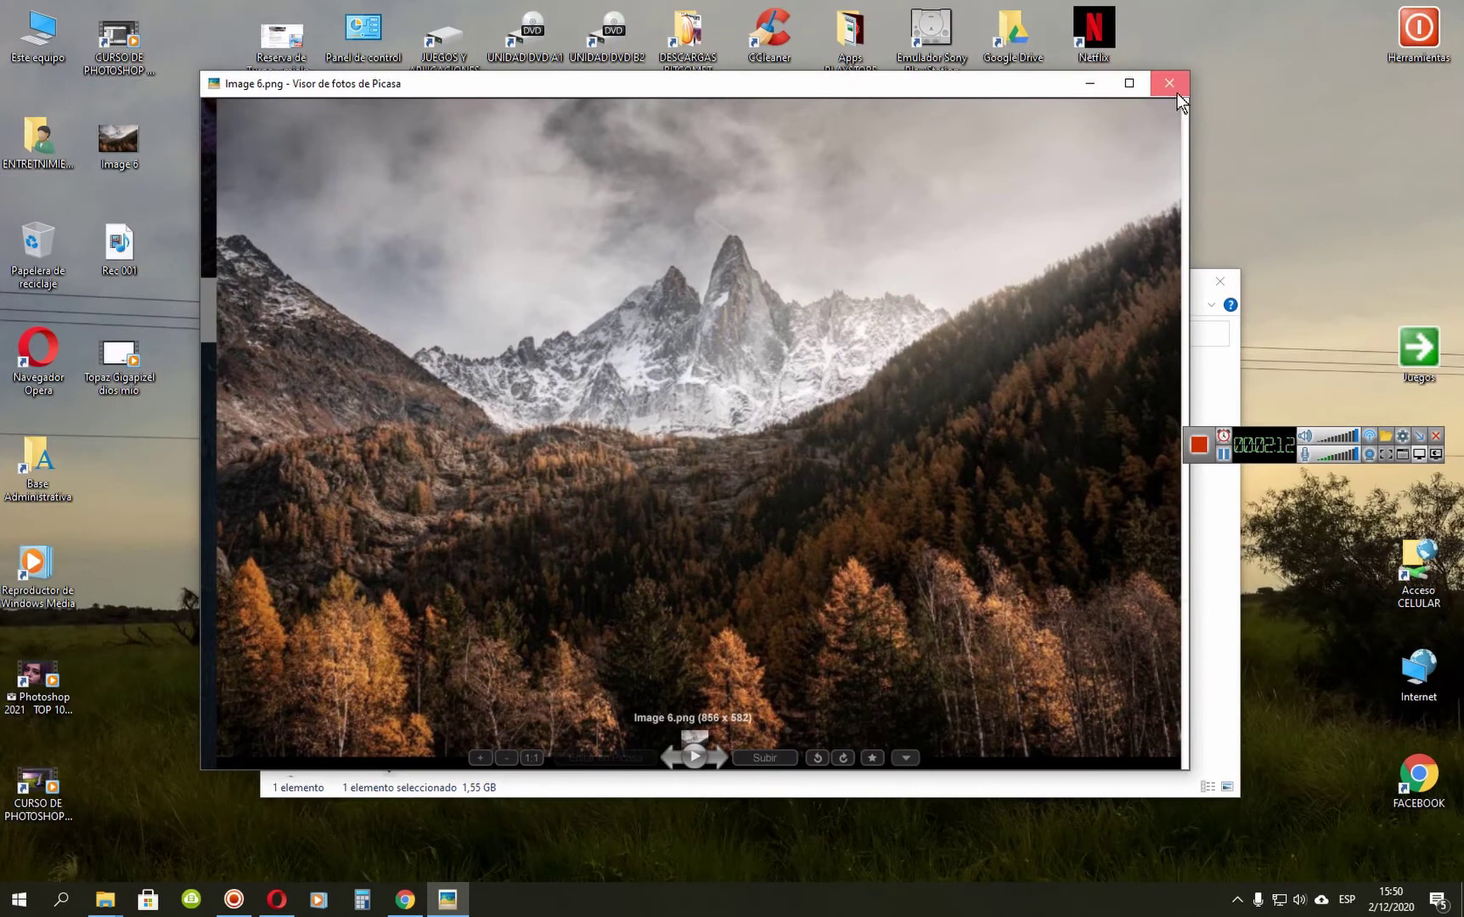
pyautogui.click(1172, 84)
# Allow TopazGigapixelAI-5.0.1-windows-x64-Full-Installer.exe to run in the SmartScreen dialog.
pyautogui.click(1035, 284)
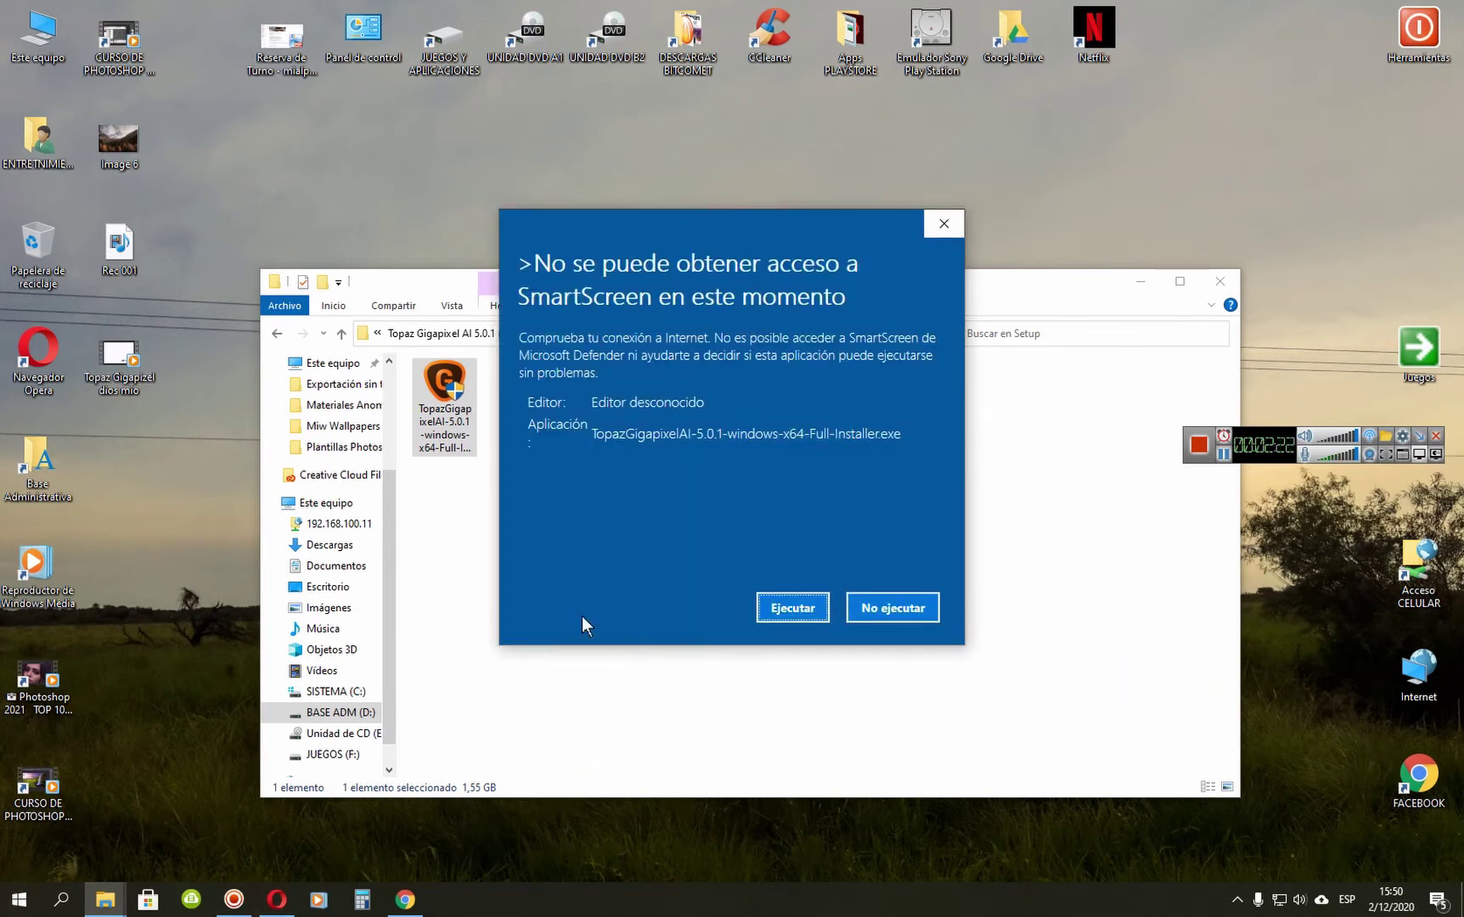
pyautogui.click(773, 613)
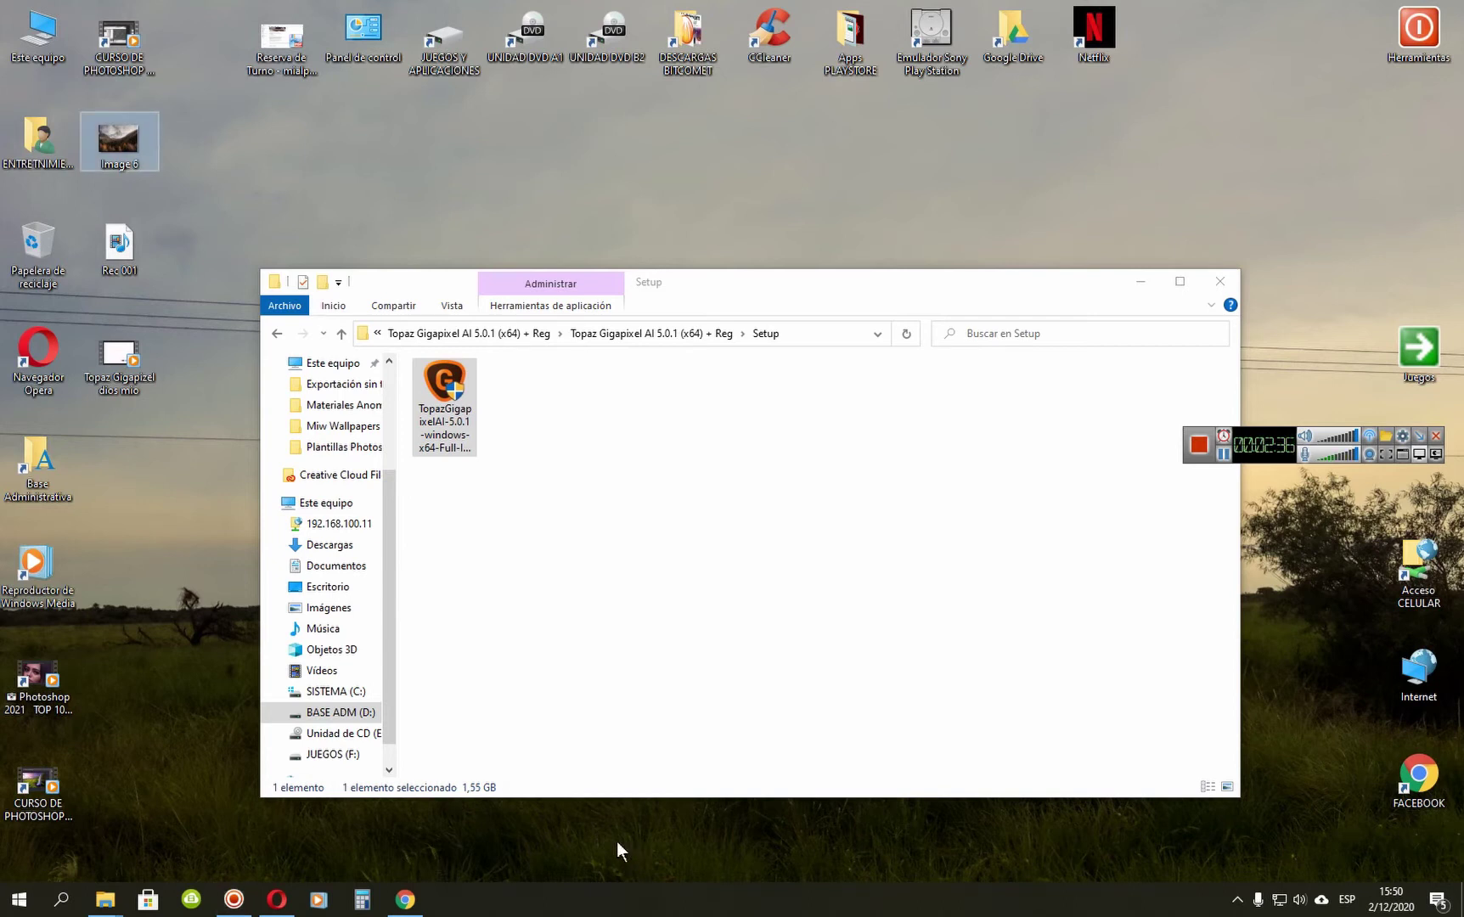
# Minimize the Setup folder window and accept the license agreement in the Topaz Gigapixel AI setup wizard.
pyautogui.click(1143, 285)
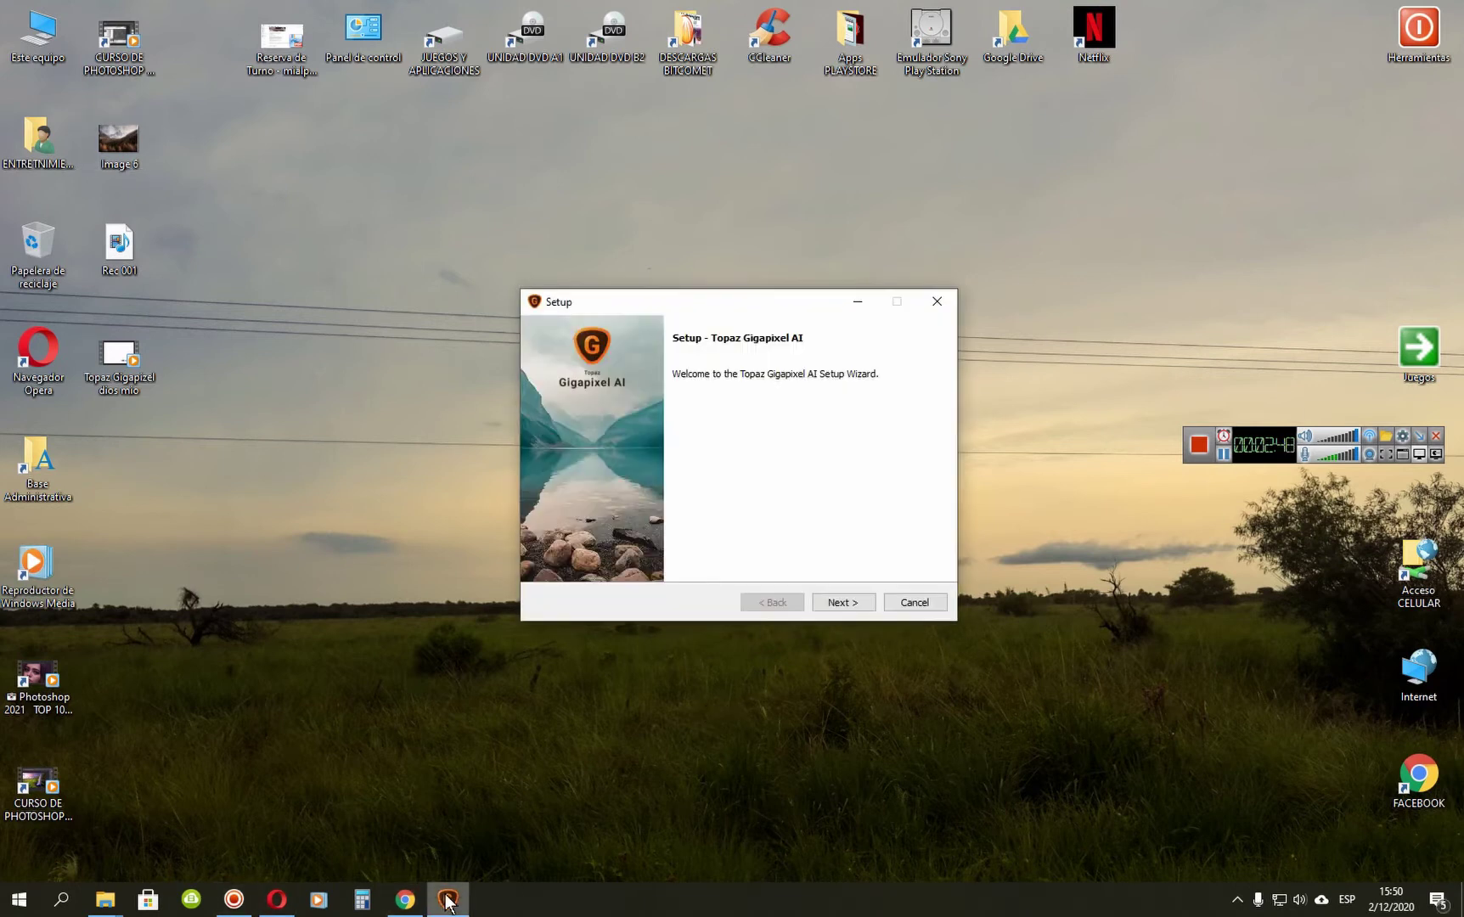
pyautogui.click(833, 604)
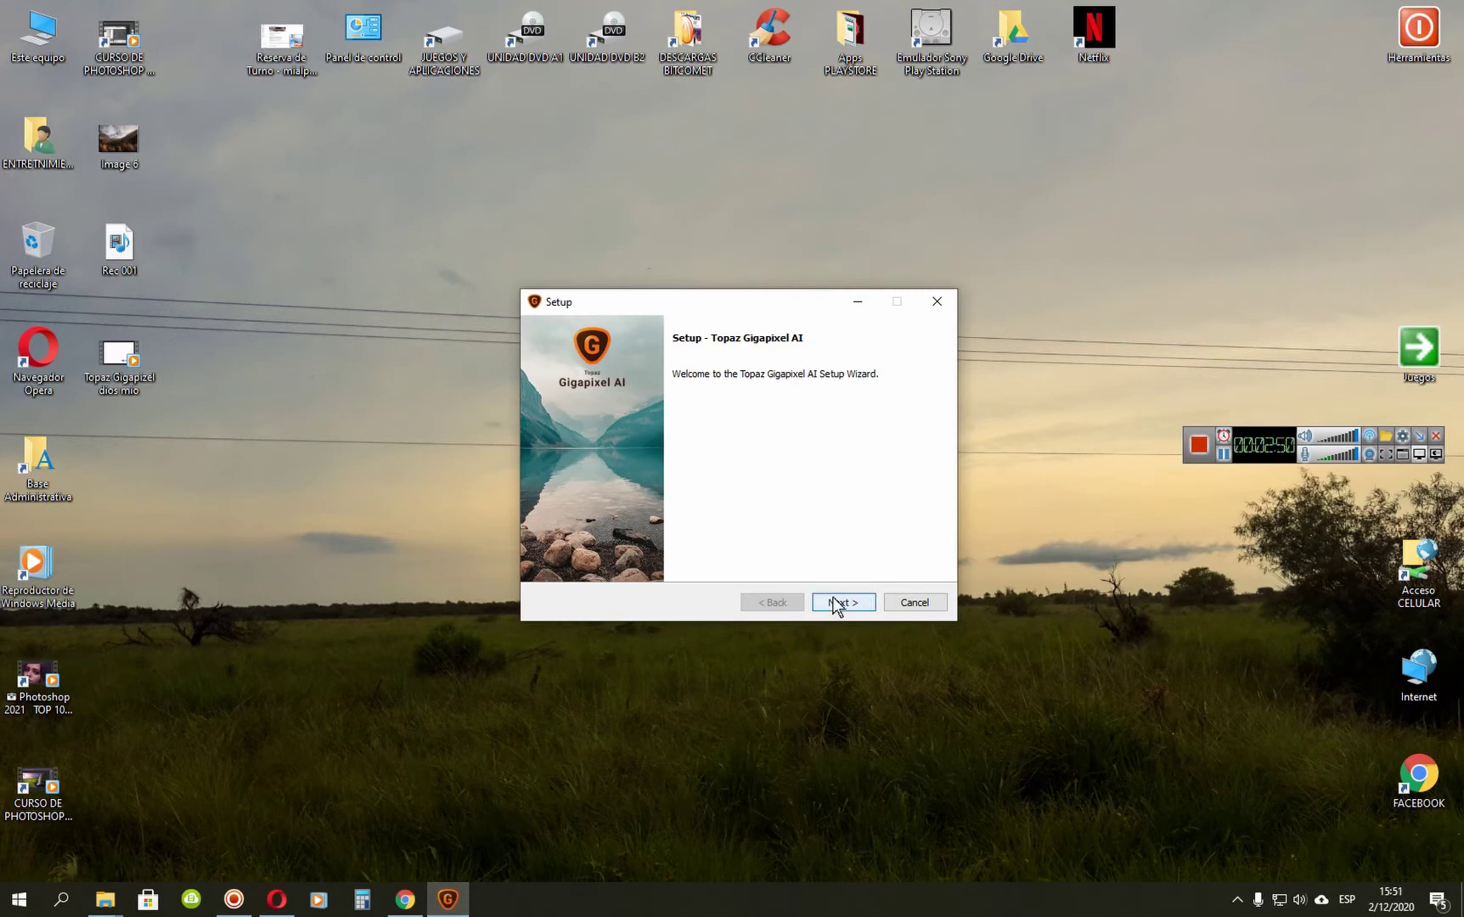
pyautogui.click(688, 554)
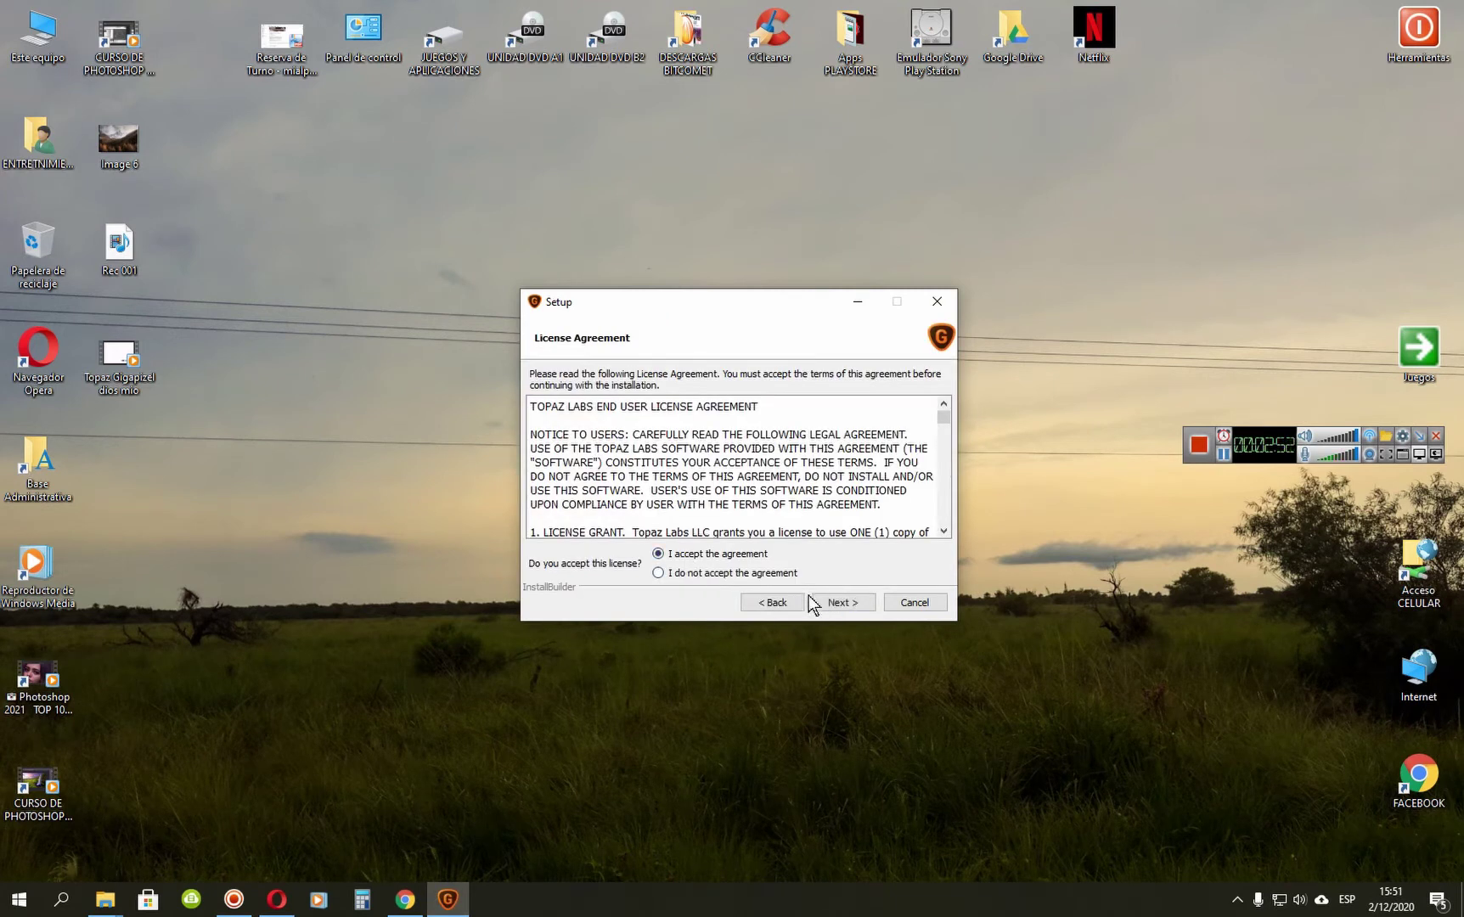
pyautogui.click(844, 602)
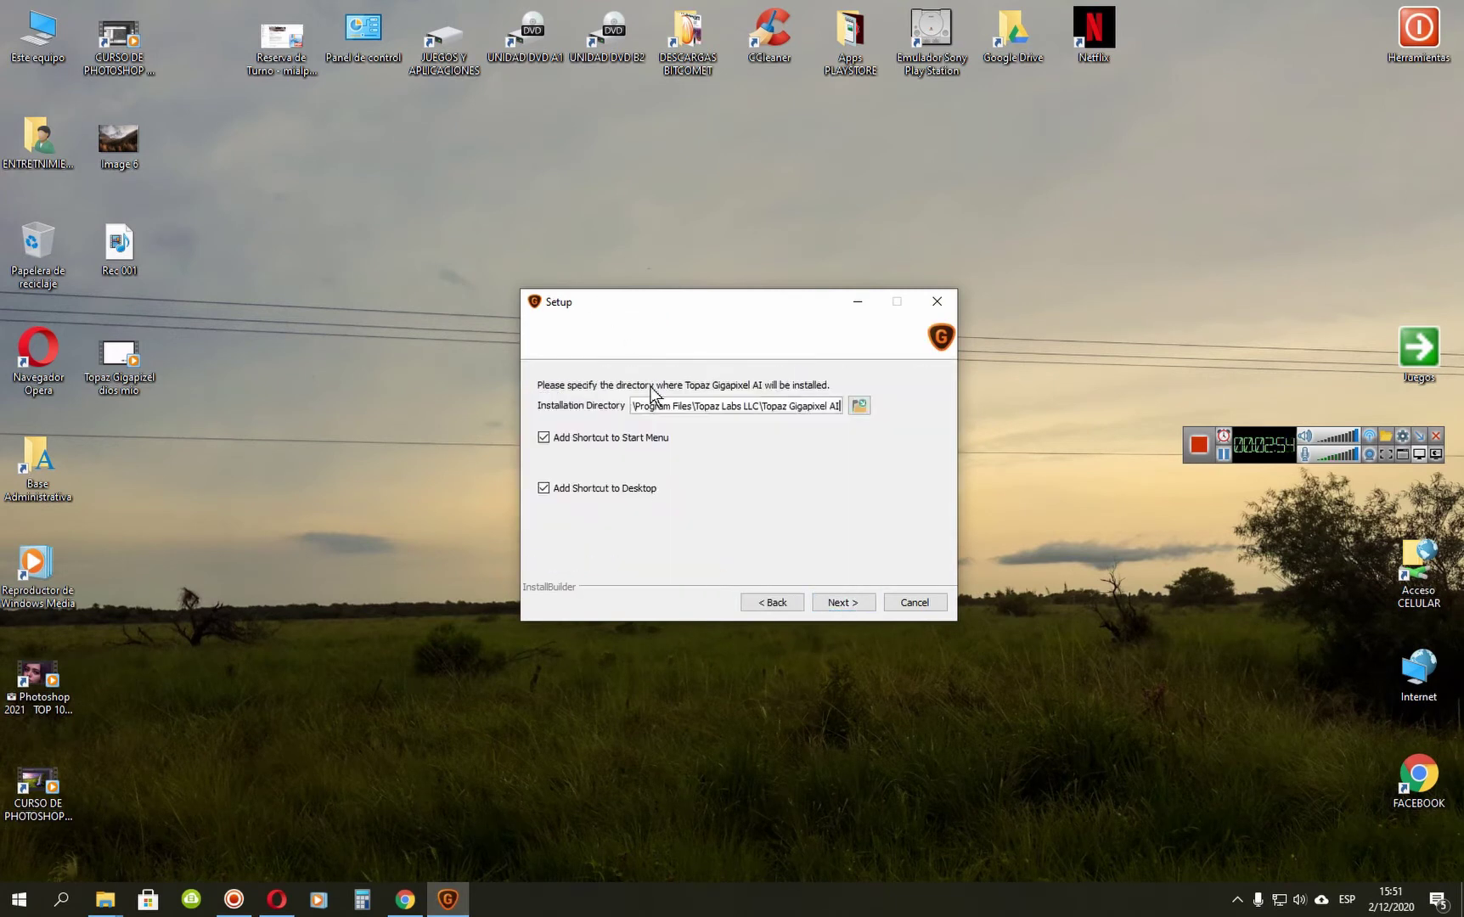
# Install Topaz Gigapixel AI with the default installation and resource directories and both shortcuts, and finish the wizard with launching the program enabled.
pyautogui.doubleClick(678, 400)
pyautogui.moveTo(724, 402); pyautogui.dragTo(841, 406)
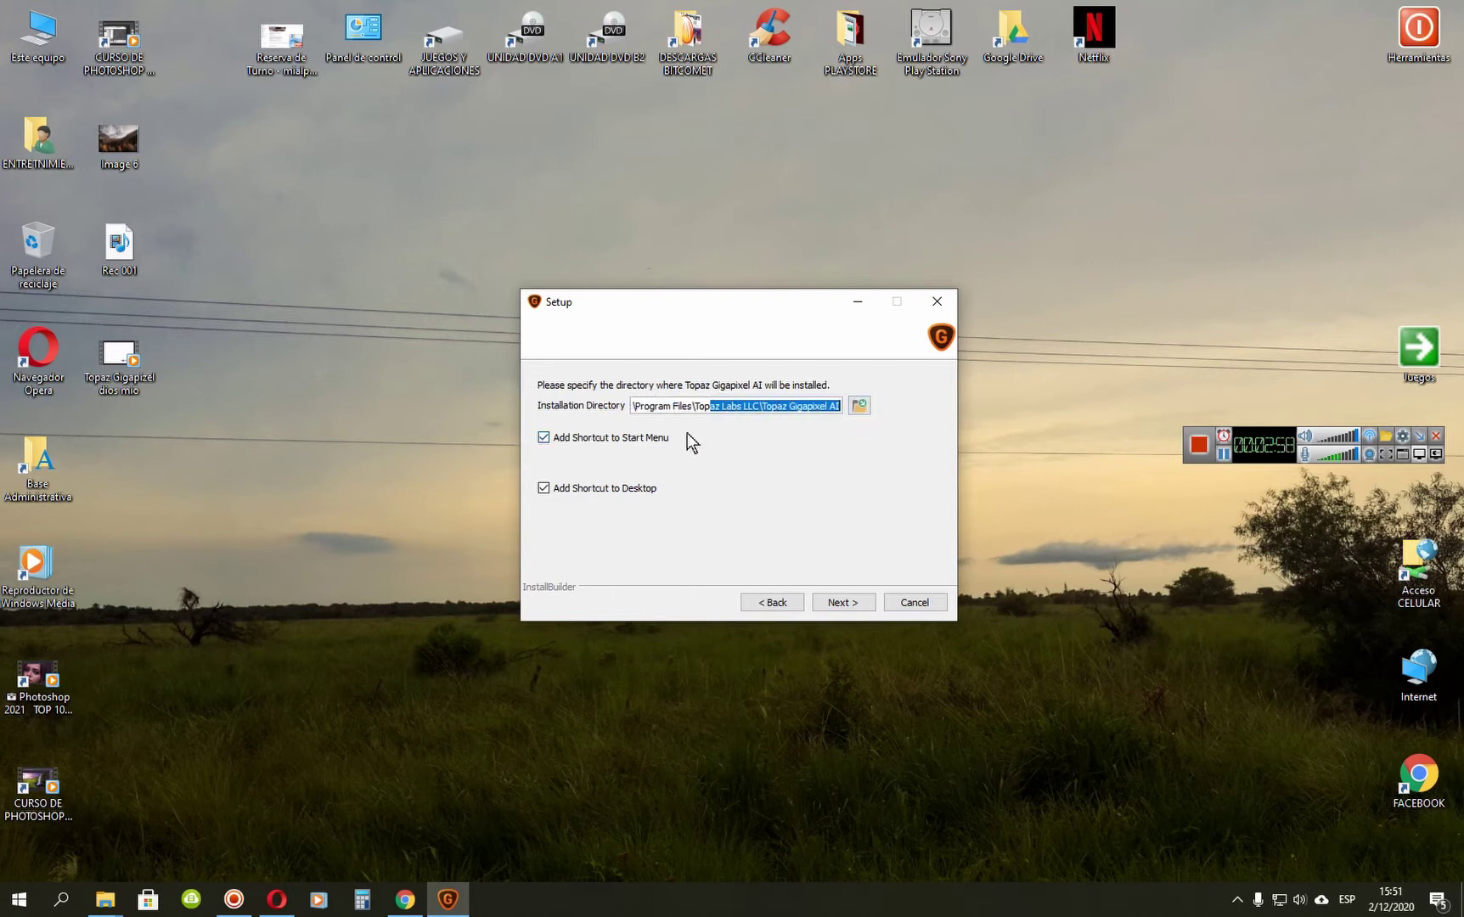
pyautogui.click(843, 605)
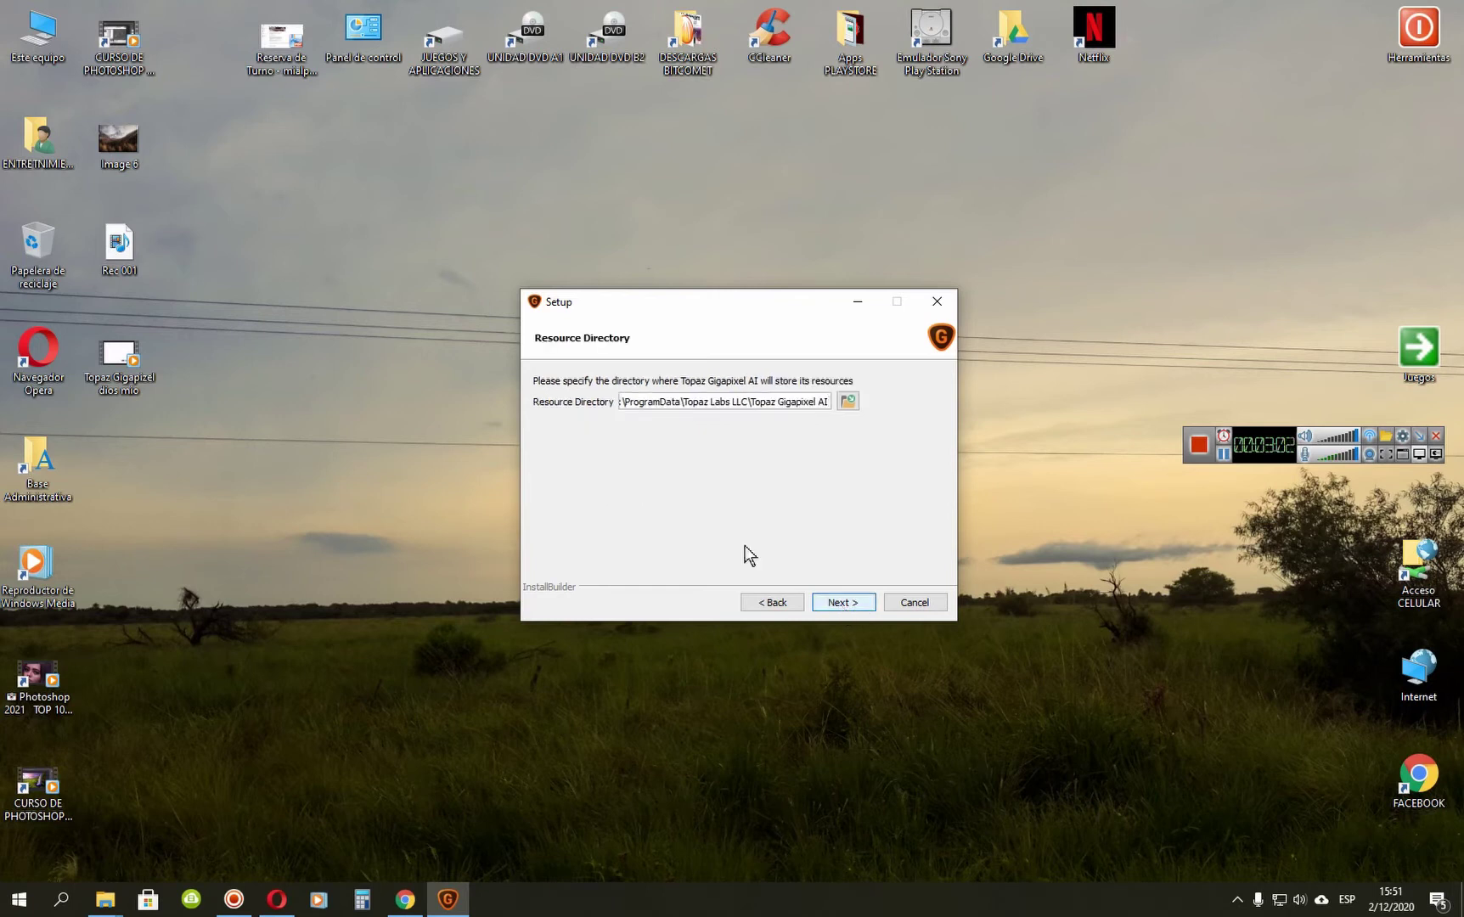
pyautogui.click(835, 604)
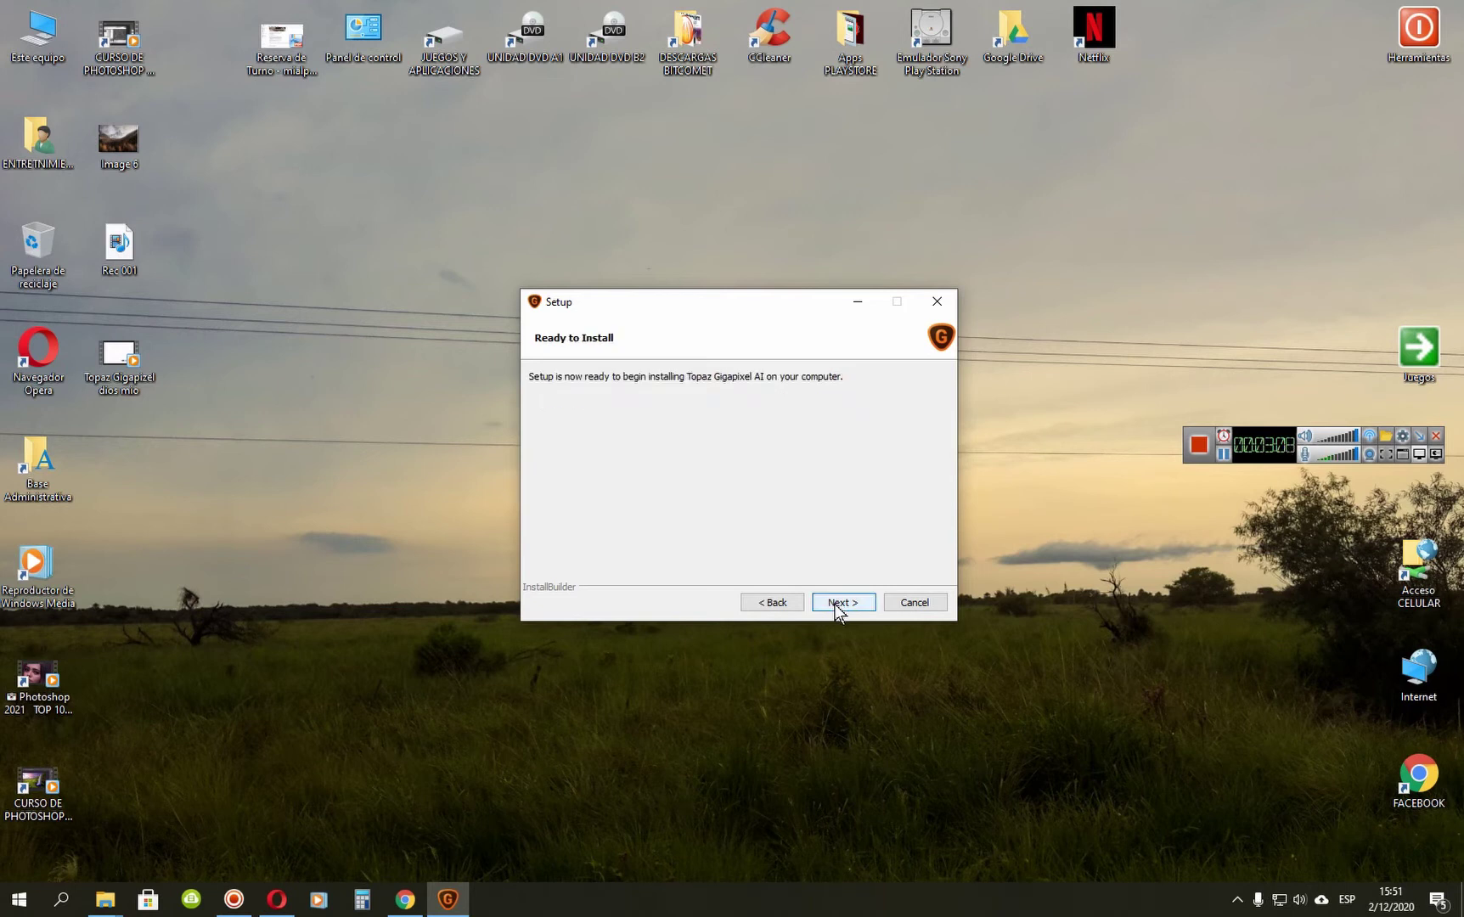
pyautogui.click(835, 604)
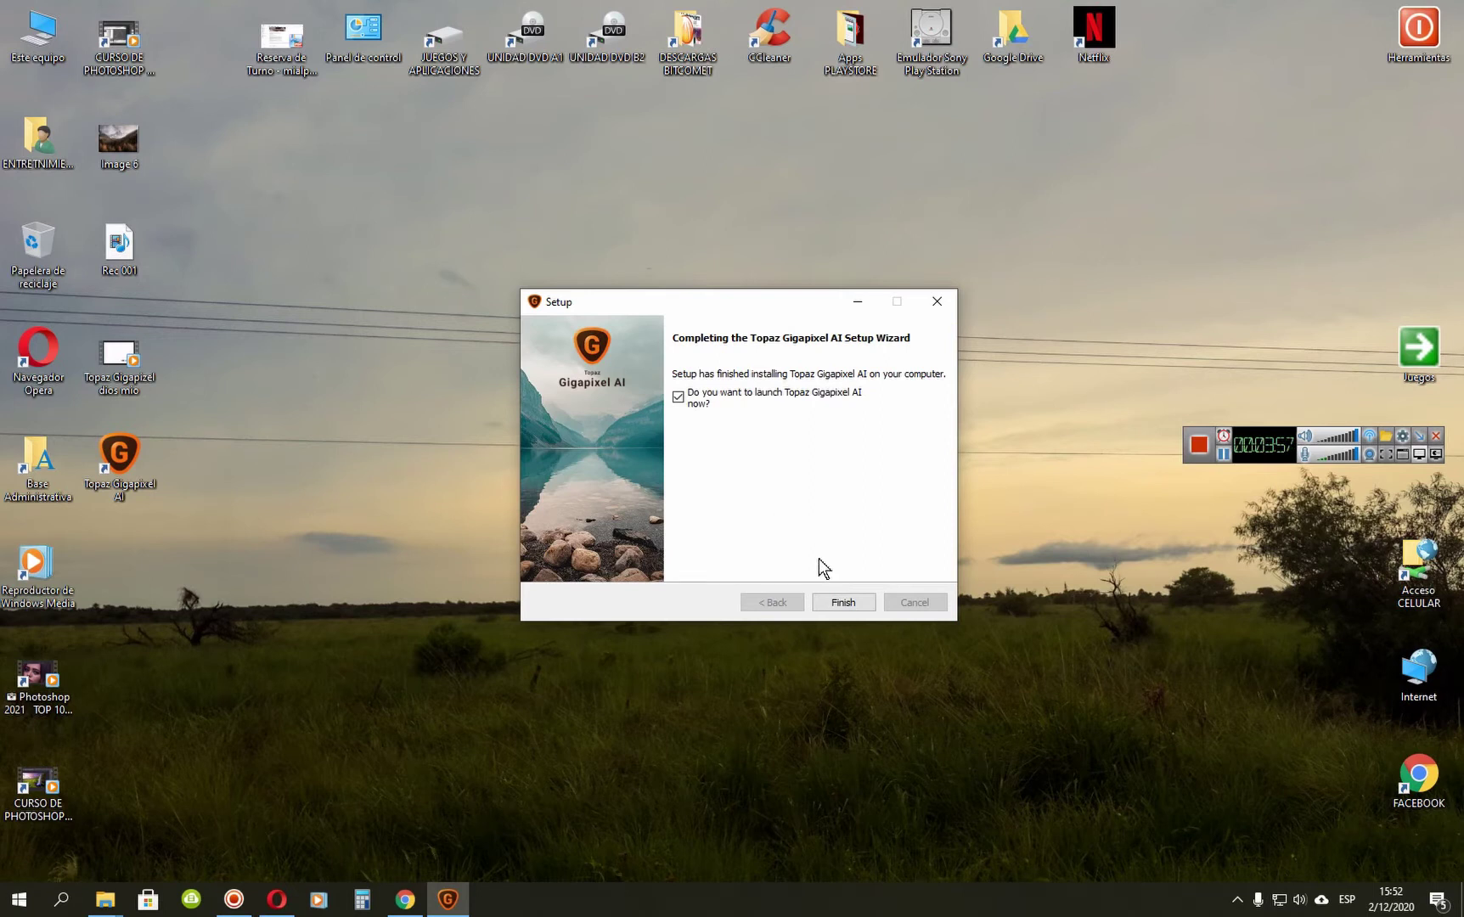
pyautogui.click(843, 603)
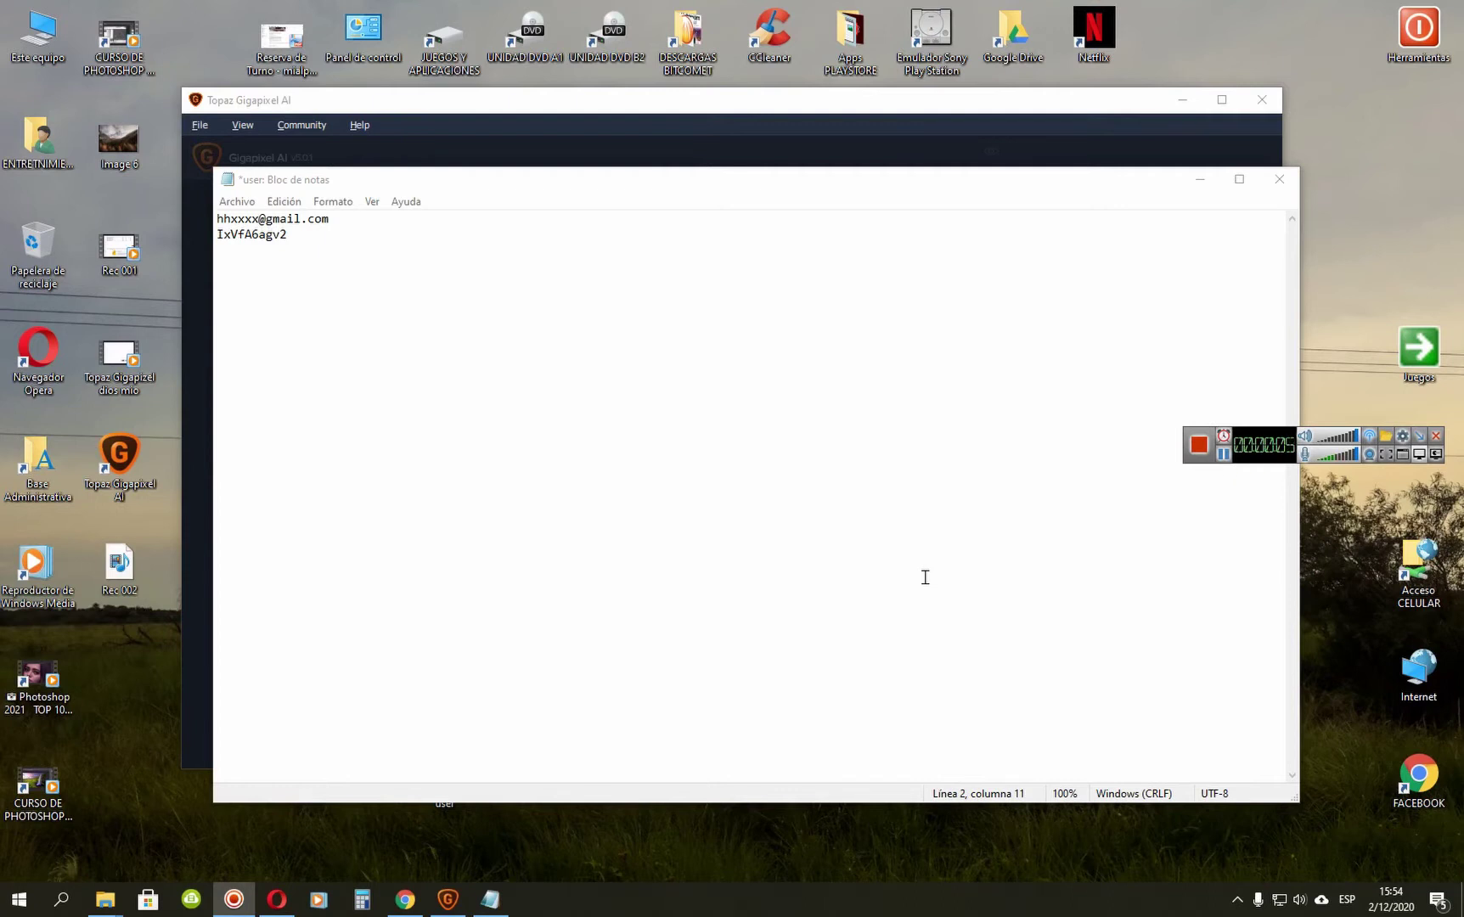
# Copy the account password from the second line of the user text file in Notepad.
pyautogui.doubleClick(251, 237)
pyautogui.rightClick(251, 237)
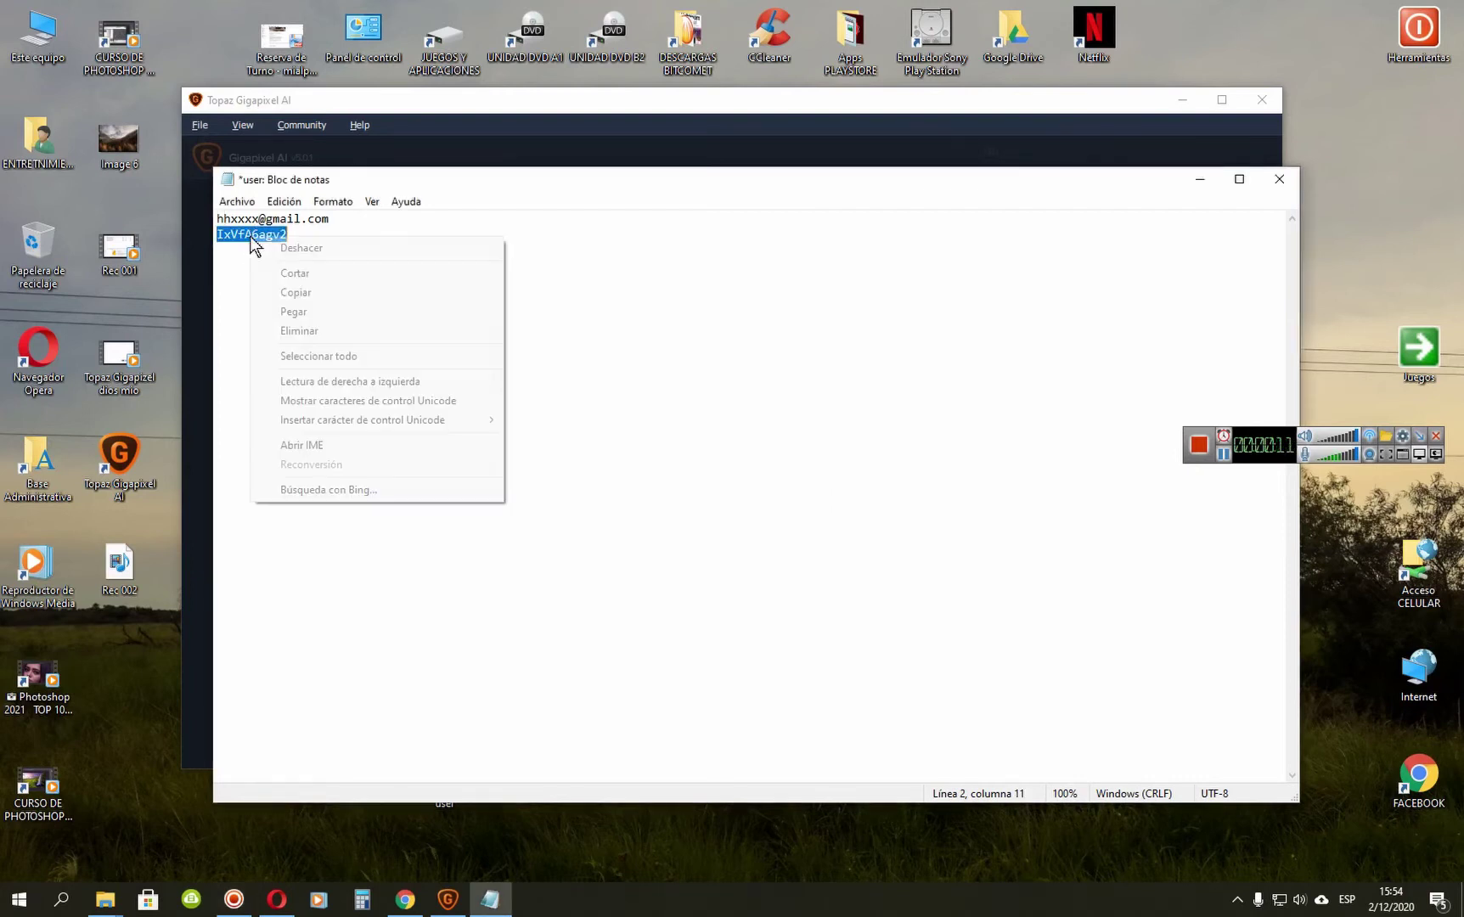
pyautogui.click(330, 307)
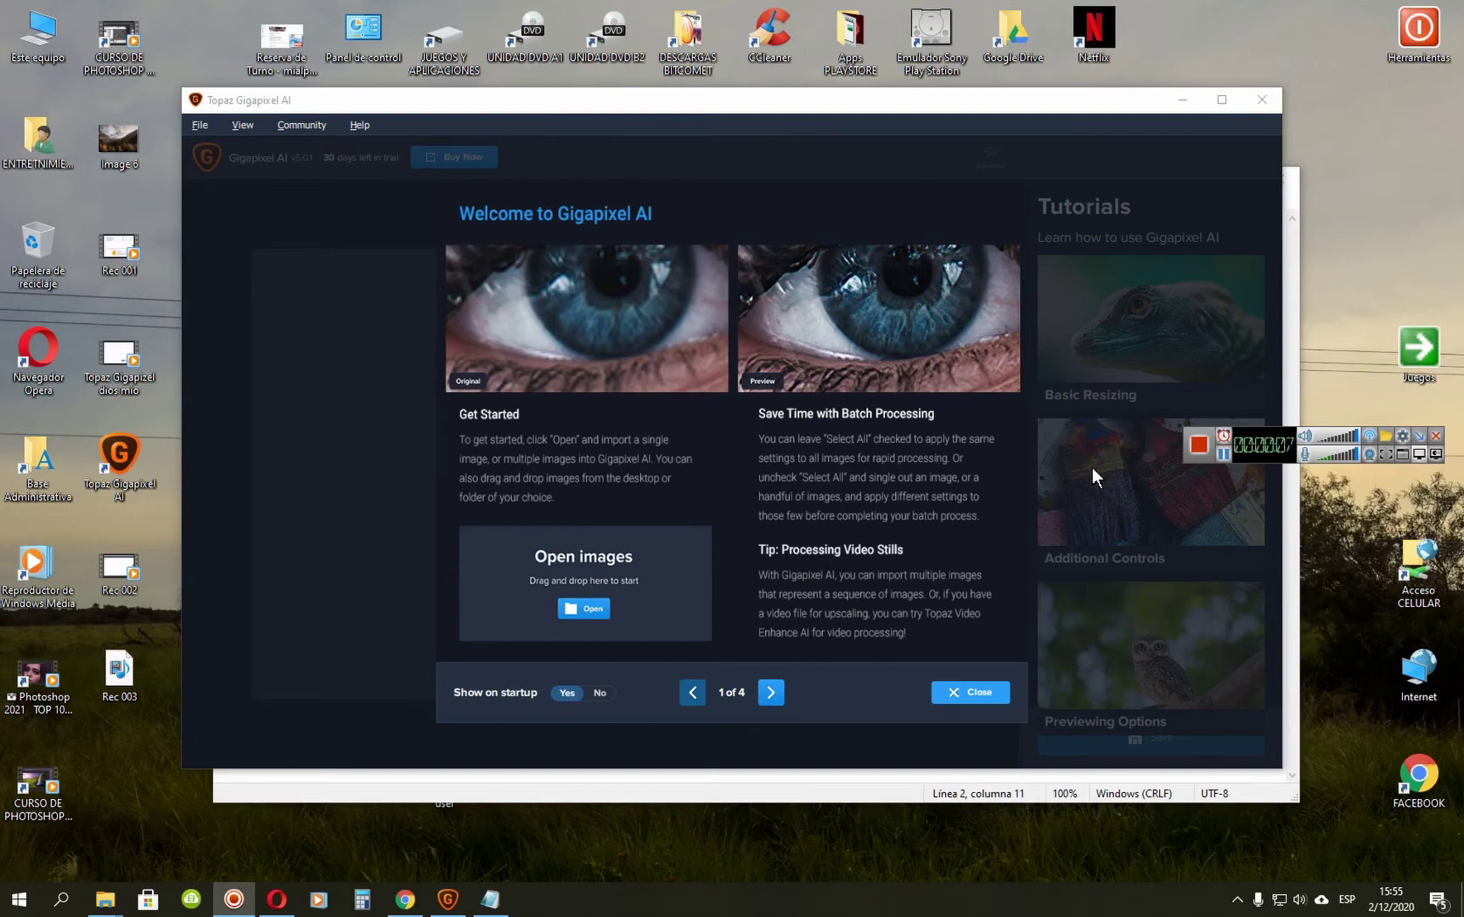
# Close Topaz Gigapixel AI, and close the user text file in Notepad, saving its changes.
pyautogui.click(1184, 214)
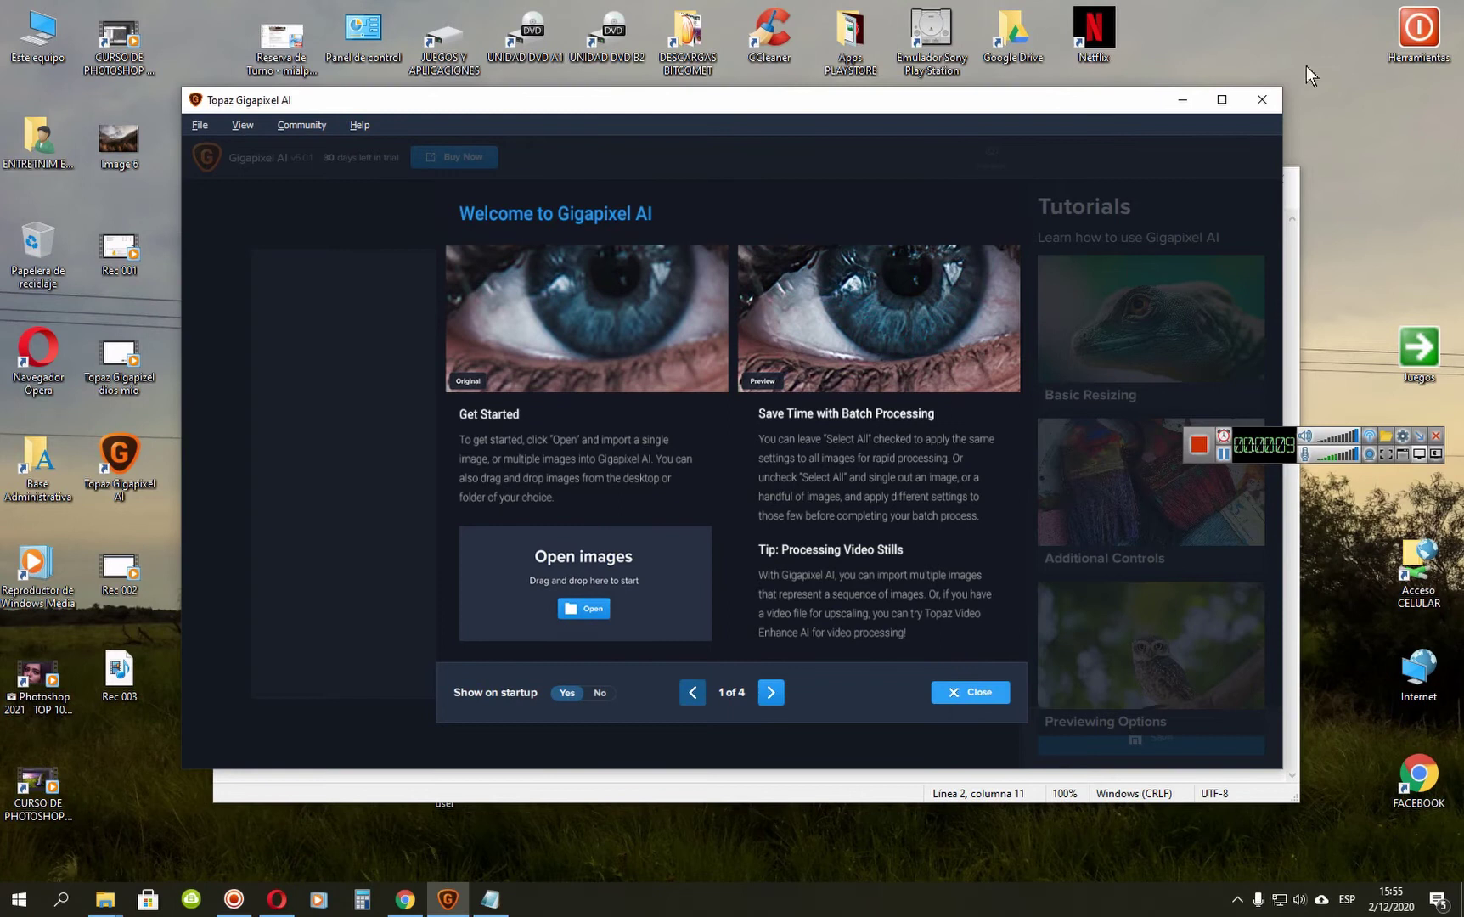
pyautogui.click(1262, 99)
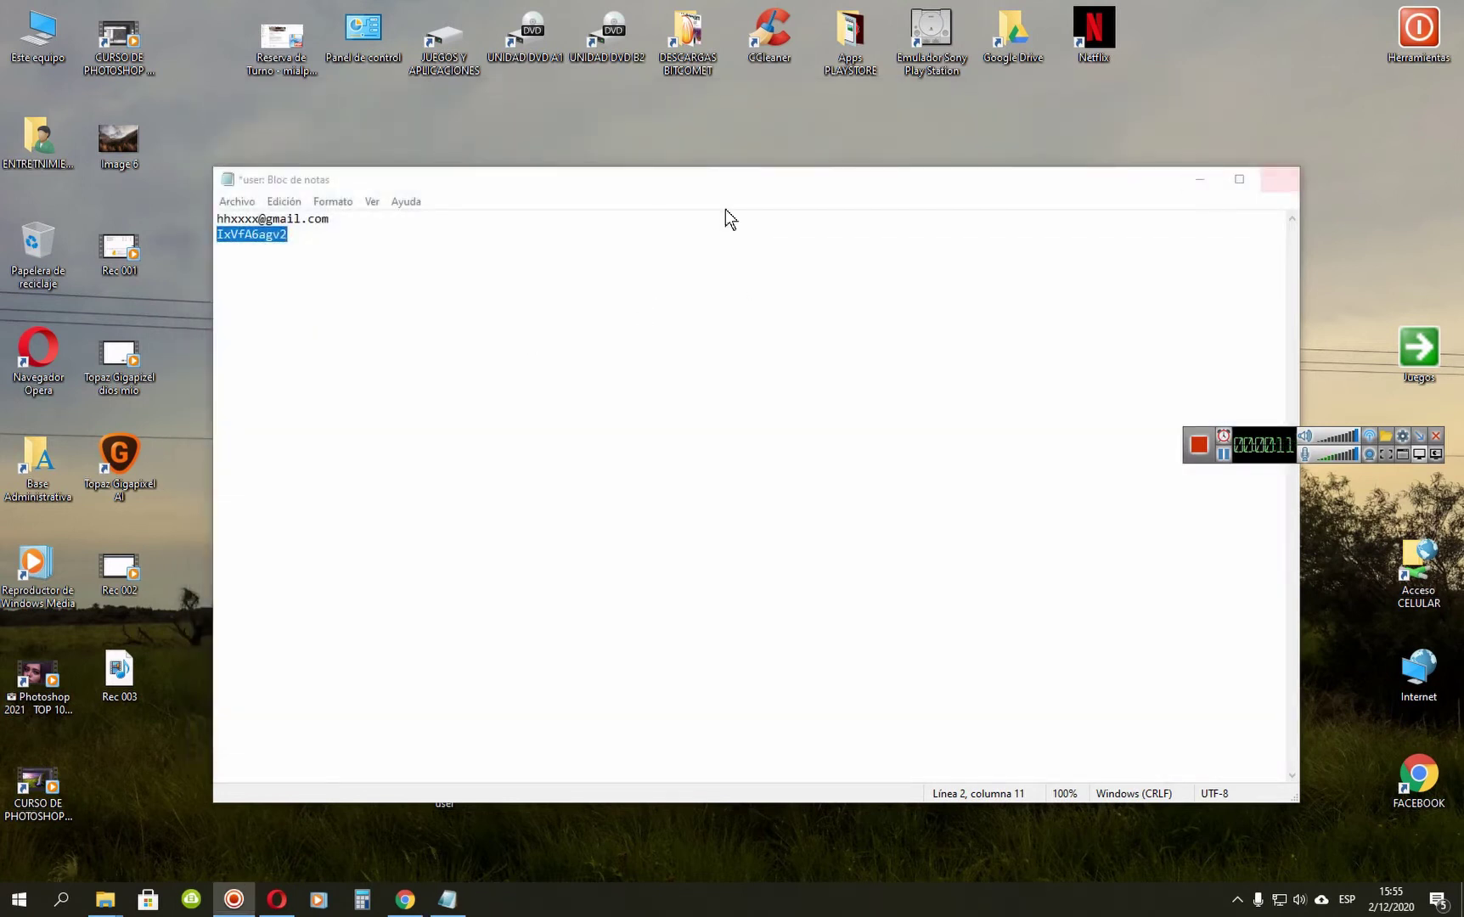
pyautogui.moveTo(330, 219)
pyautogui.mouseDown()
pyautogui.moveTo(217, 219)
pyautogui.moveTo(358, 219)
pyautogui.mouseUp()
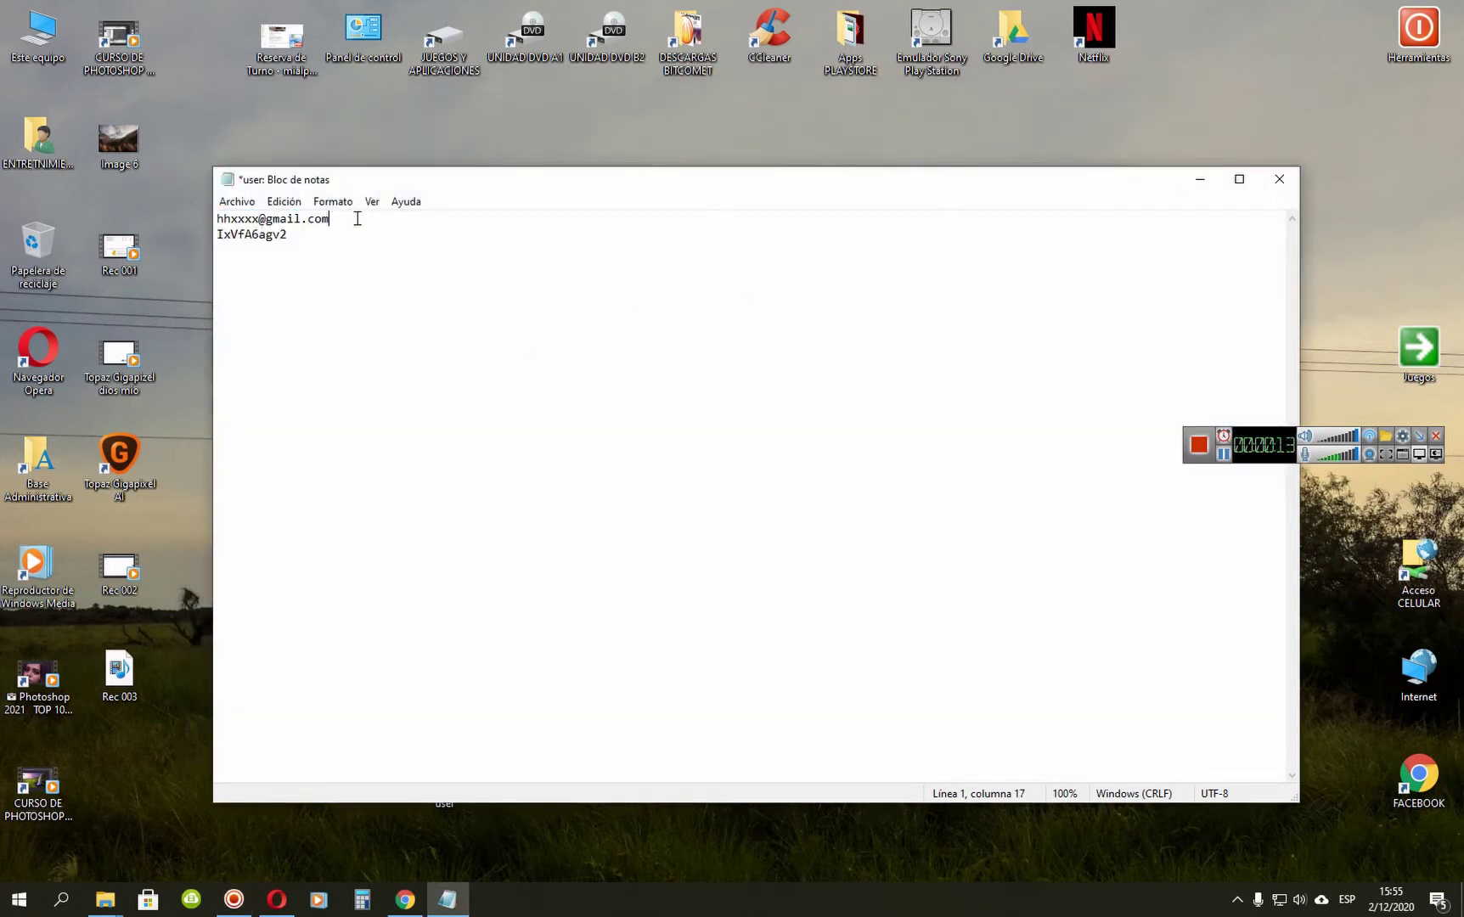
pyautogui.click(1279, 179)
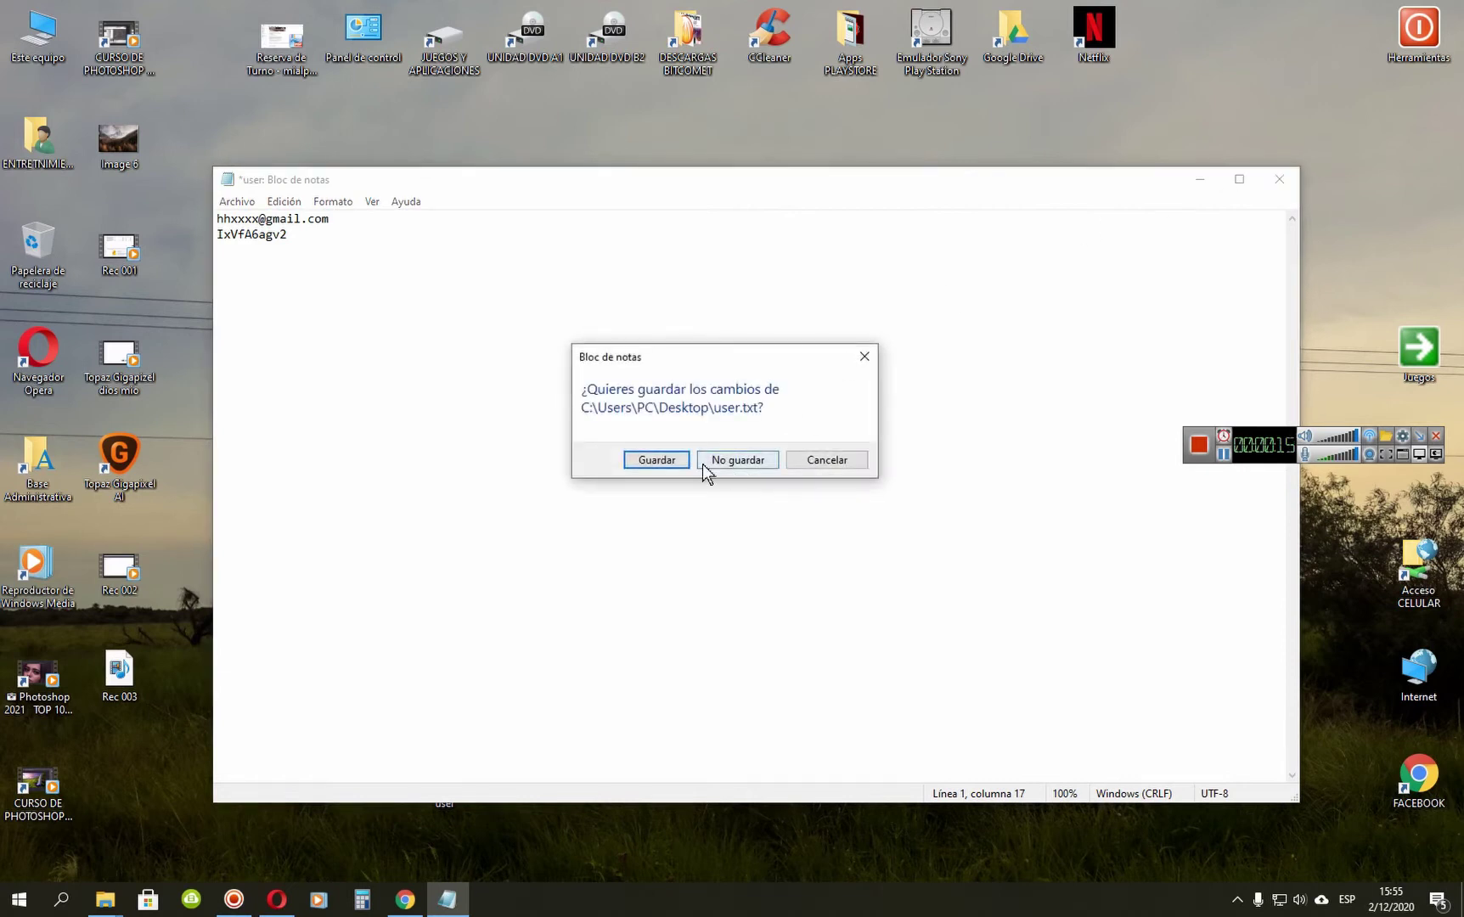
pyautogui.click(647, 461)
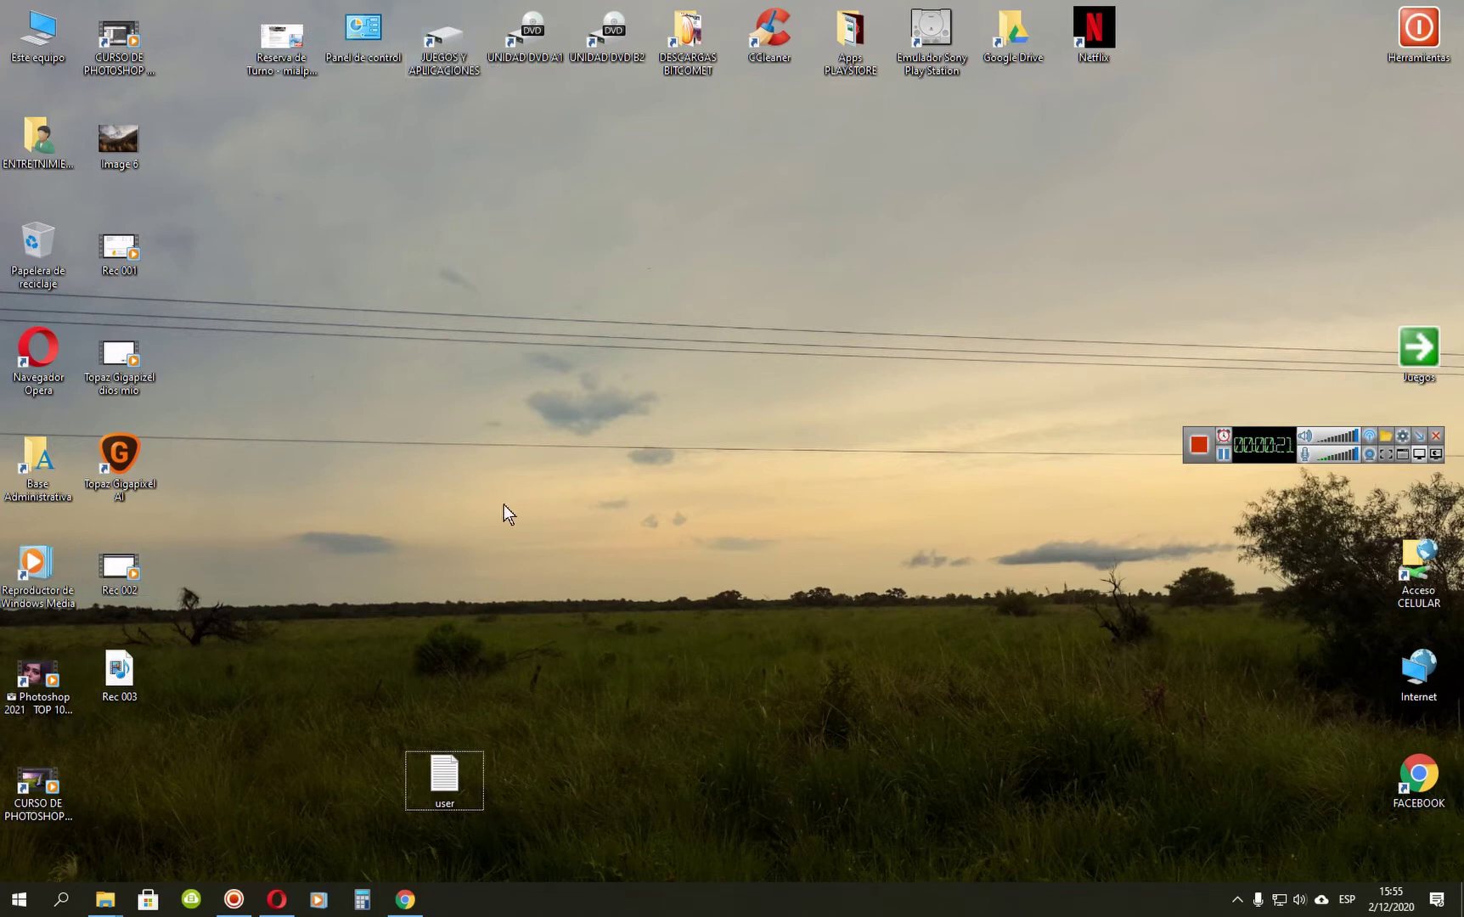
# Bring up the Setup folder window, go back to the parent folder and open the Reg folder.
pyautogui.click(105, 899)
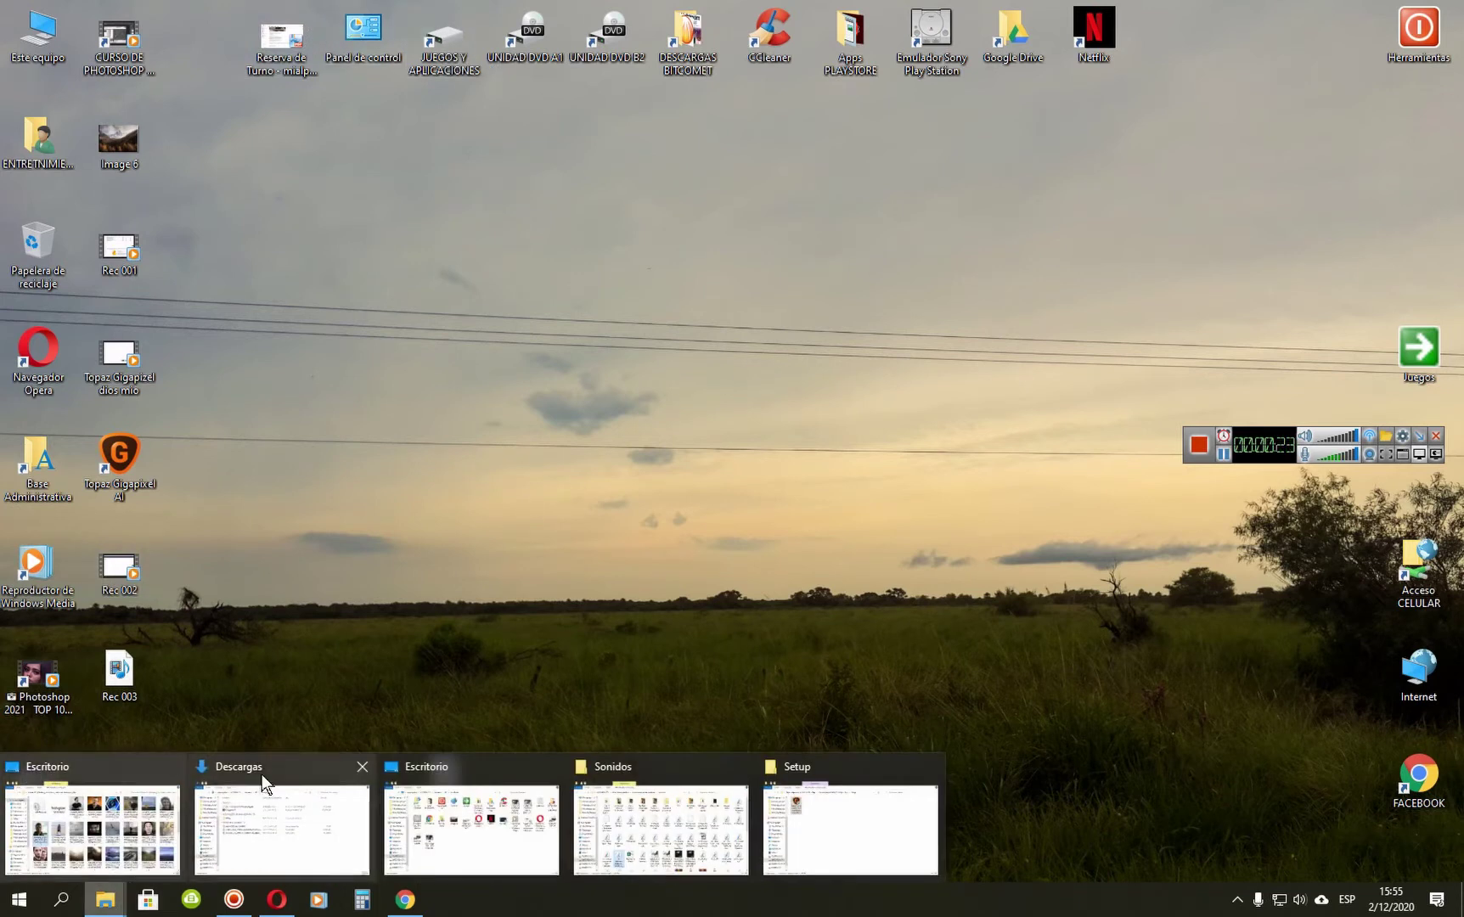
pyautogui.click(841, 815)
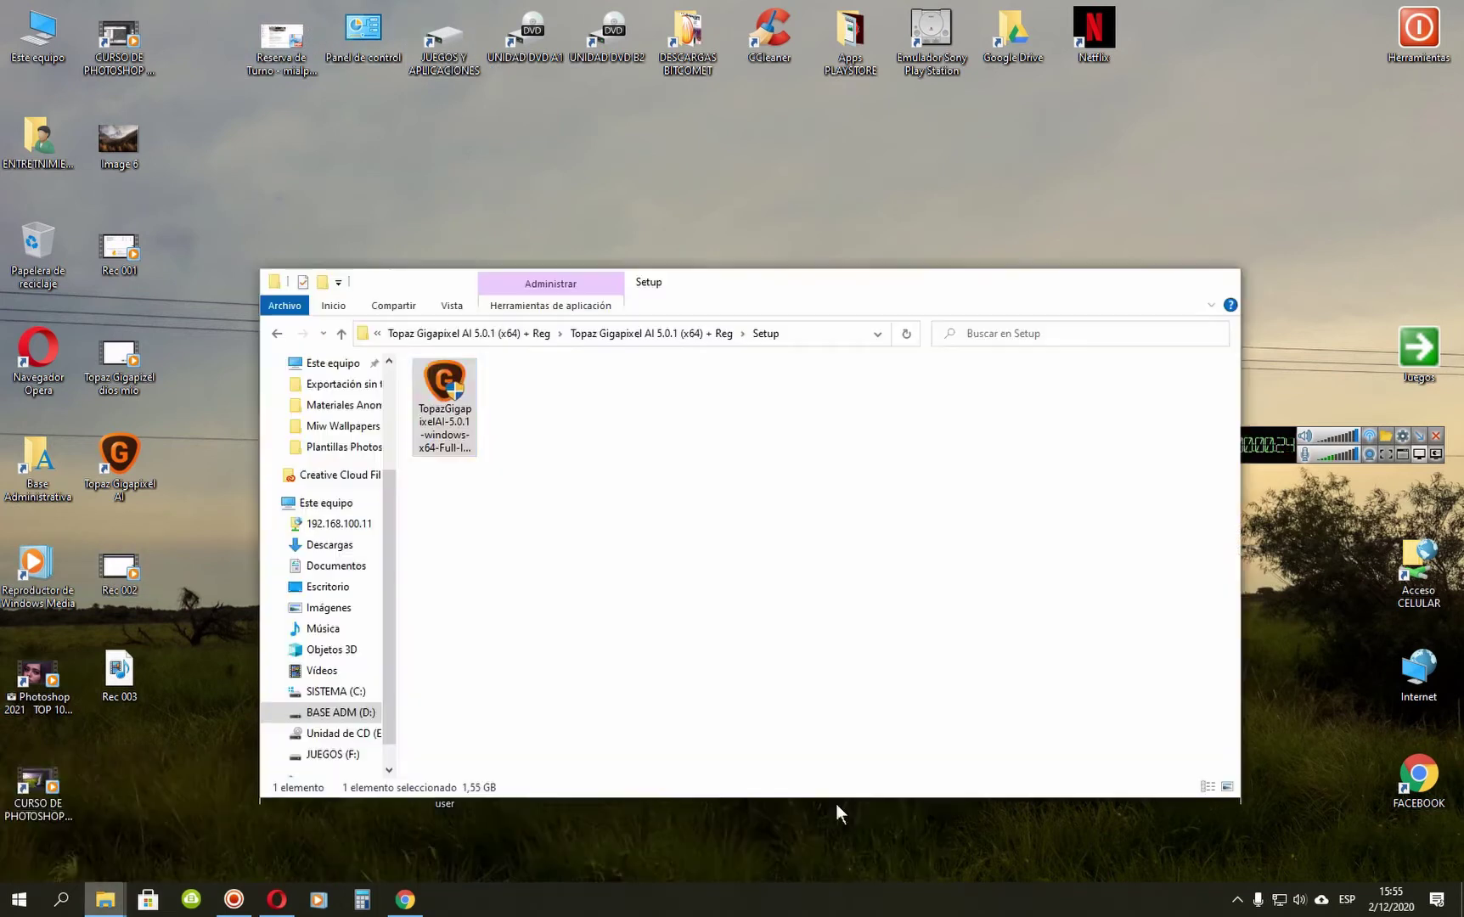
pyautogui.click(274, 333)
pyautogui.doubleClick(443, 386)
# Add the Topaz A.I. Gigapixel registry file to the Windows Registry and close the Reg folder window.
pyautogui.click(520, 392)
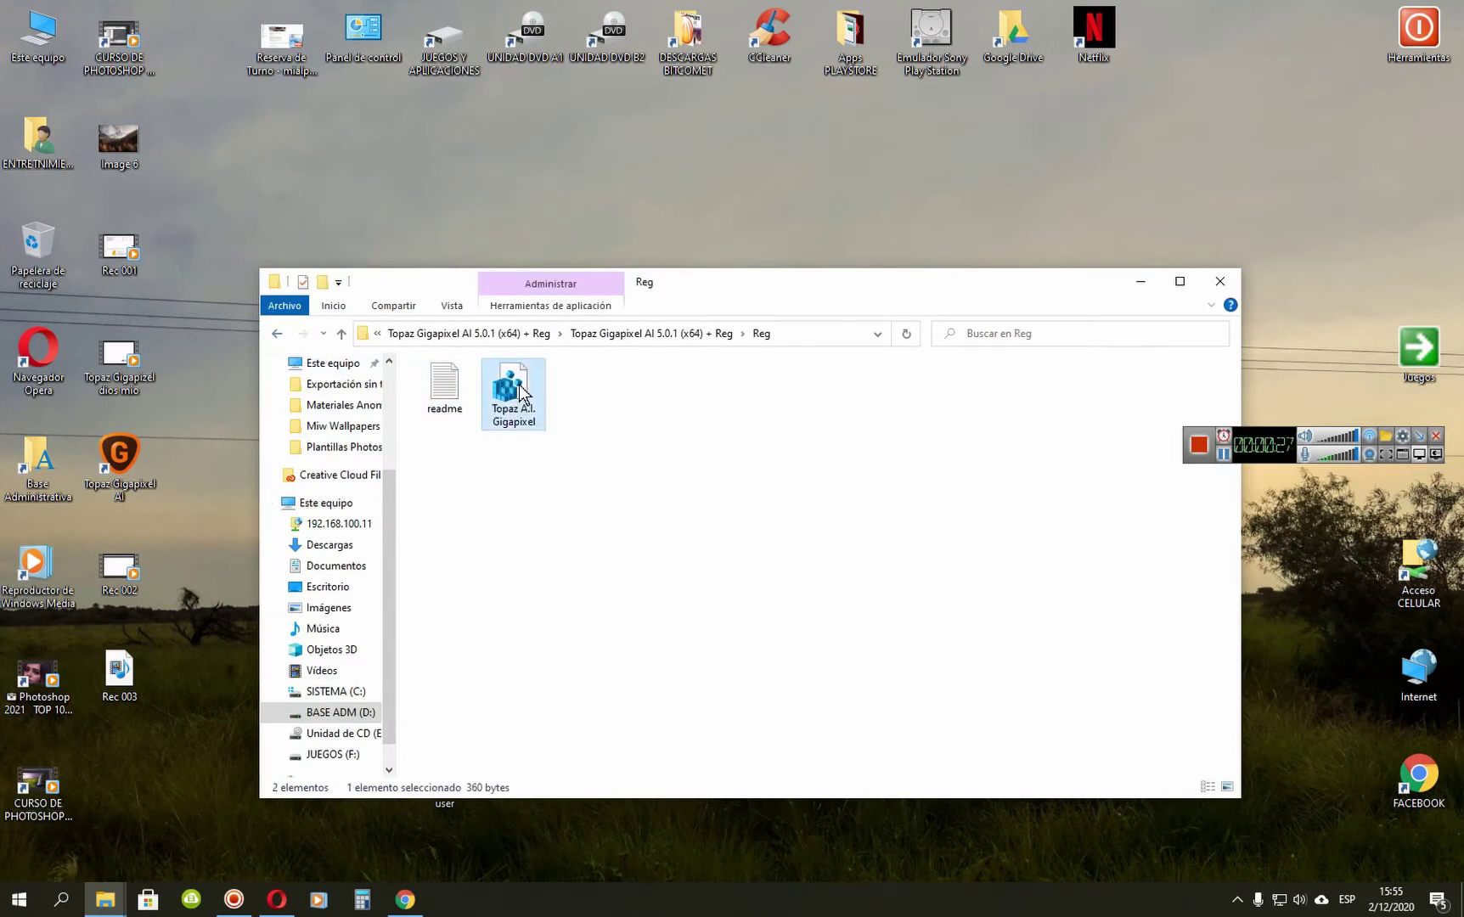
pyautogui.doubleClick(521, 392)
pyautogui.click(798, 473)
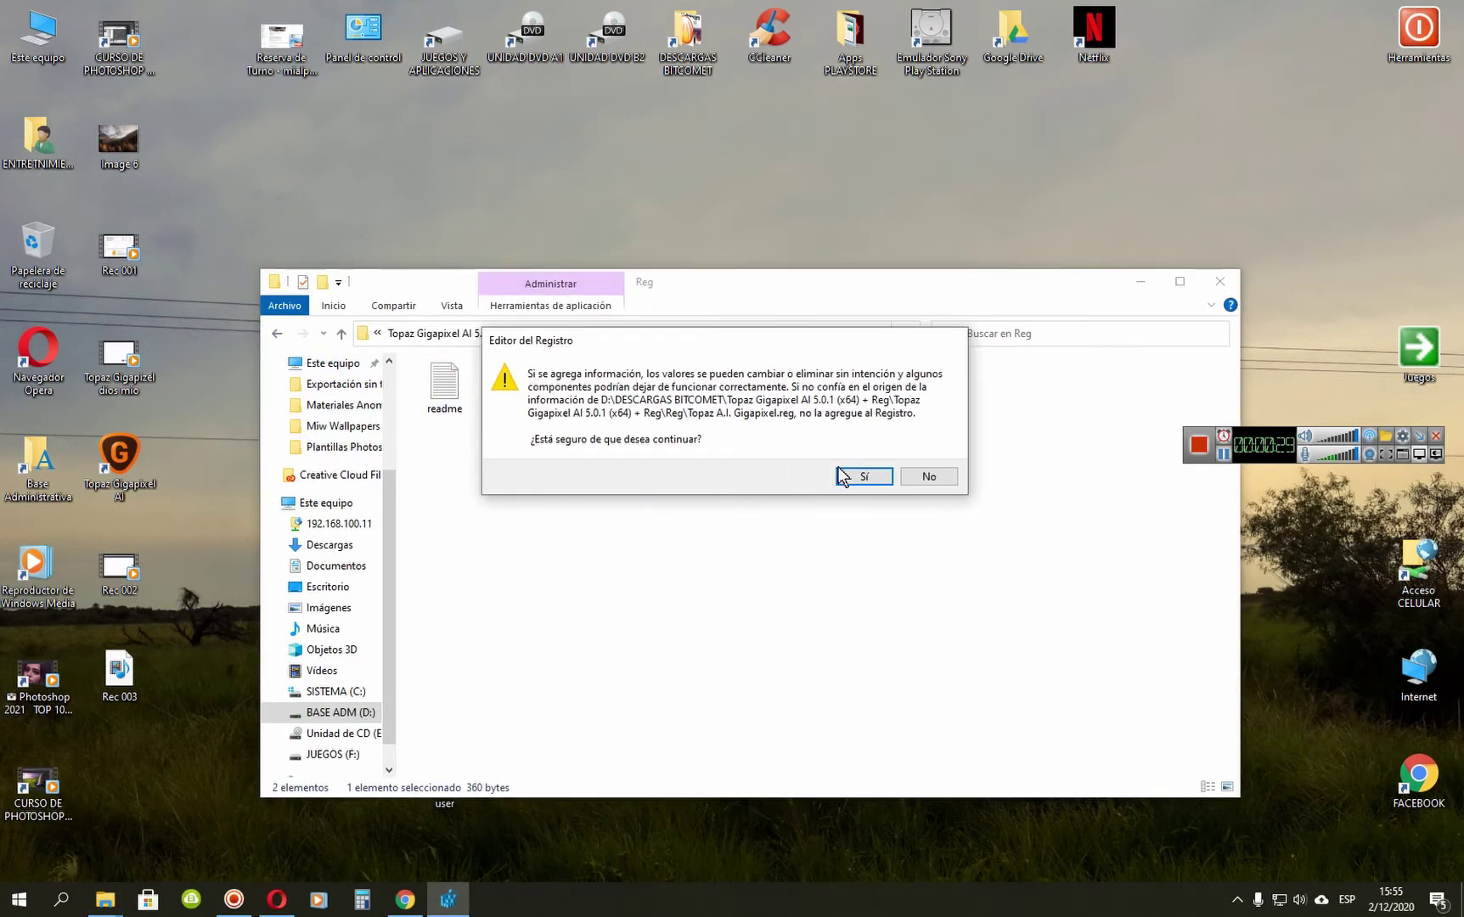
pyautogui.click(862, 476)
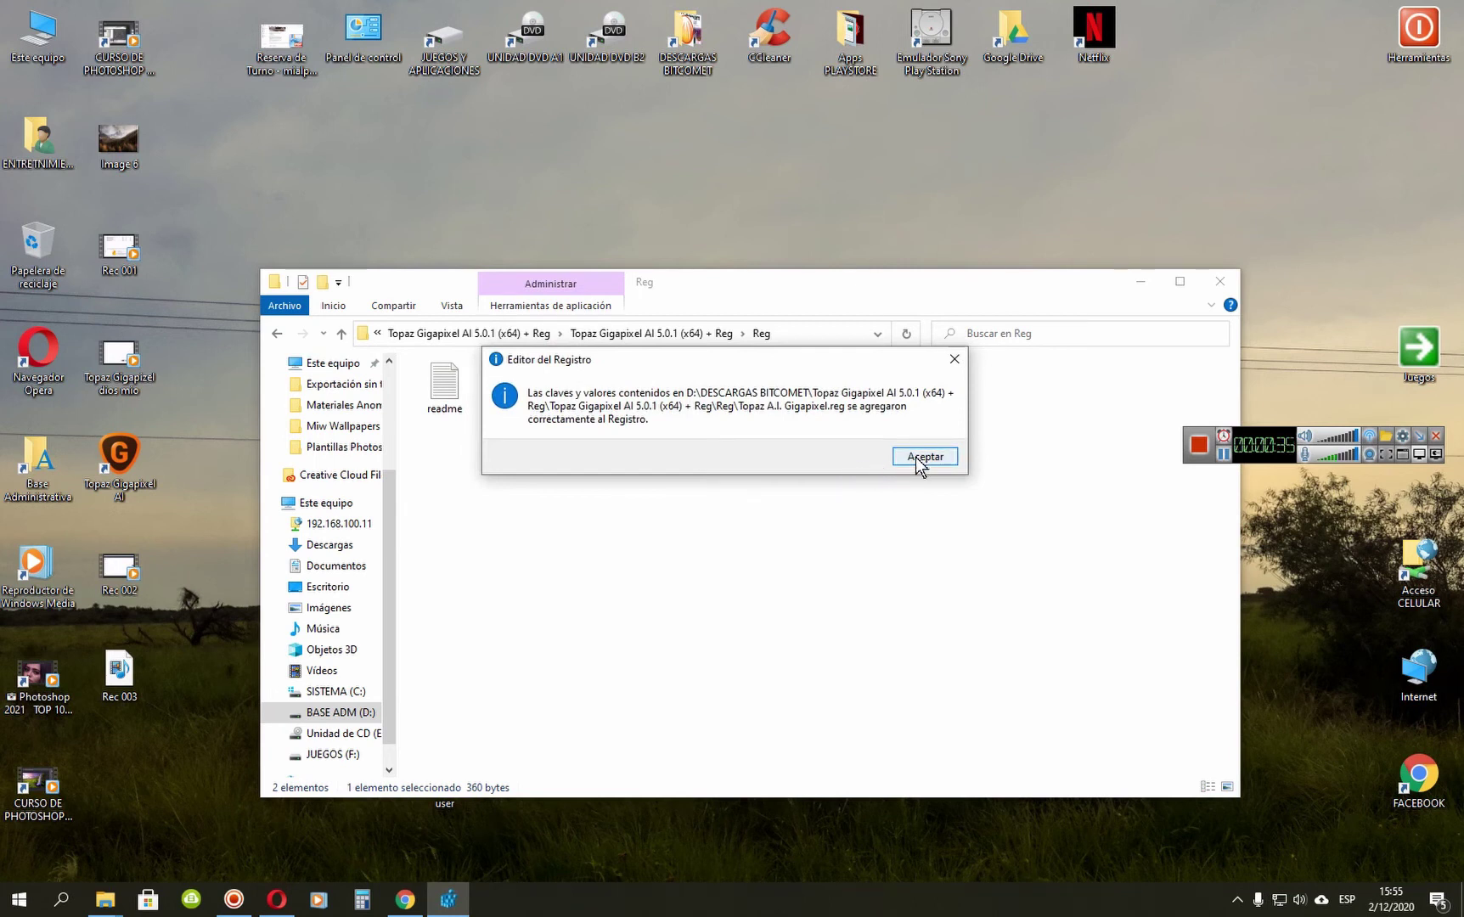
pyautogui.click(915, 456)
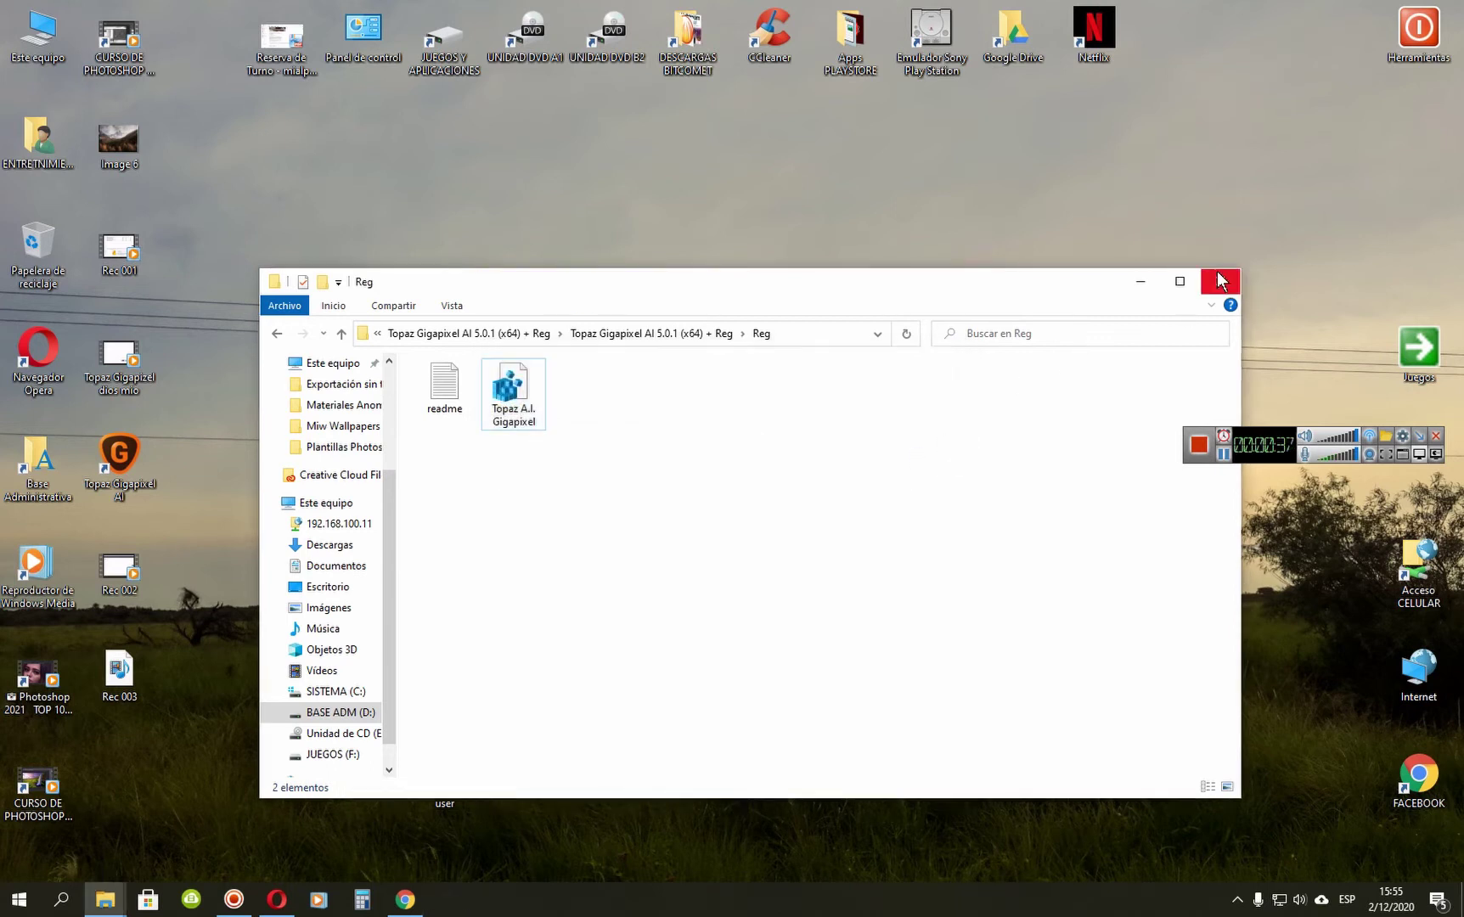
pyautogui.click(1217, 277)
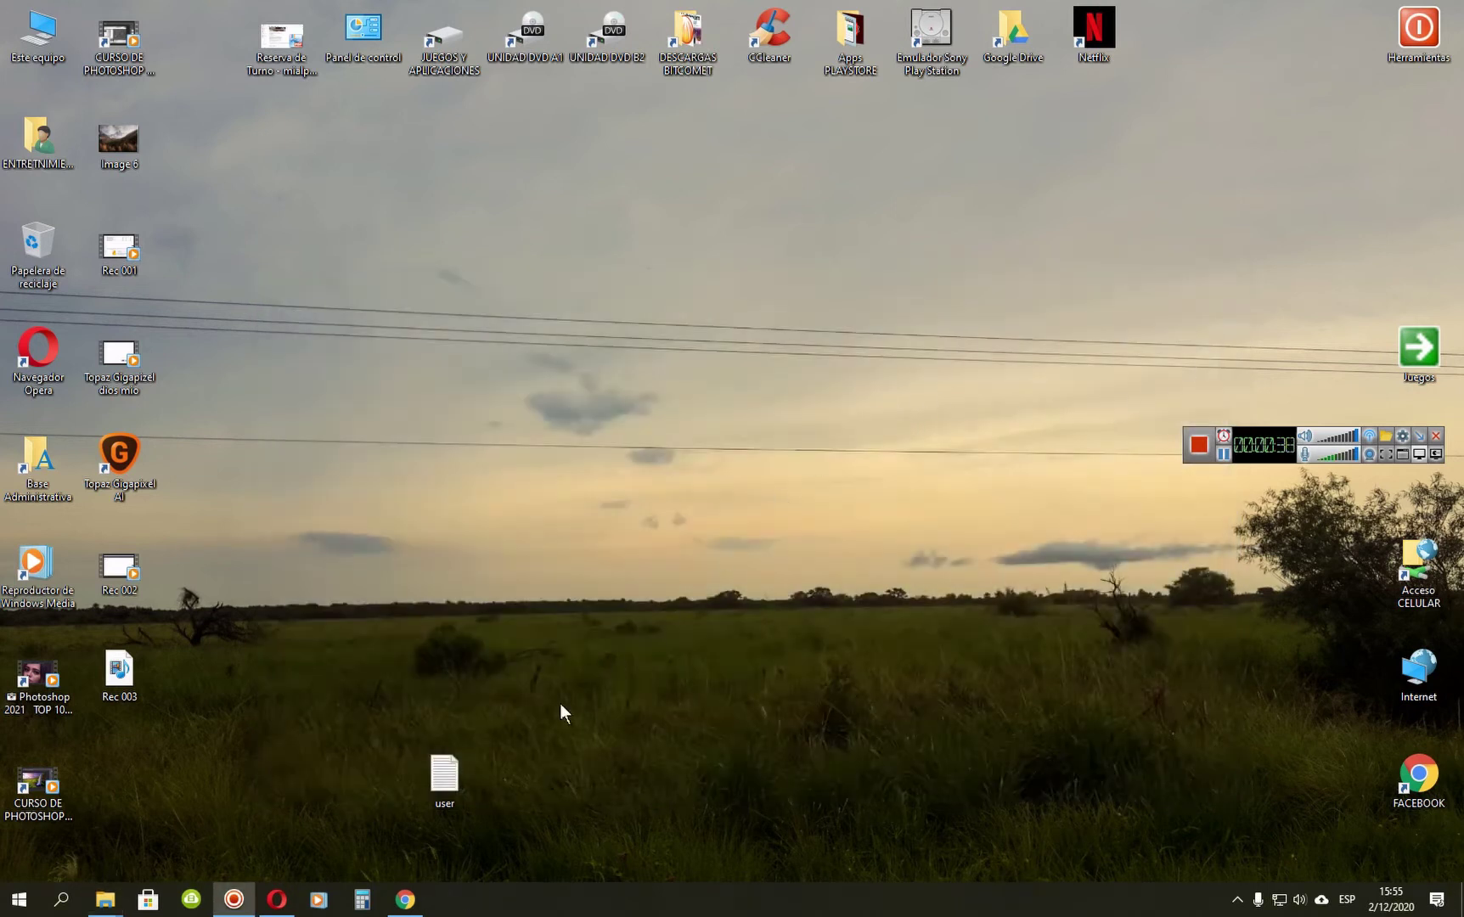
# Launch Topaz Gigapixel AI from its desktop shortcut and leave the login form for the welcome screen.
pyautogui.click(208, 683)
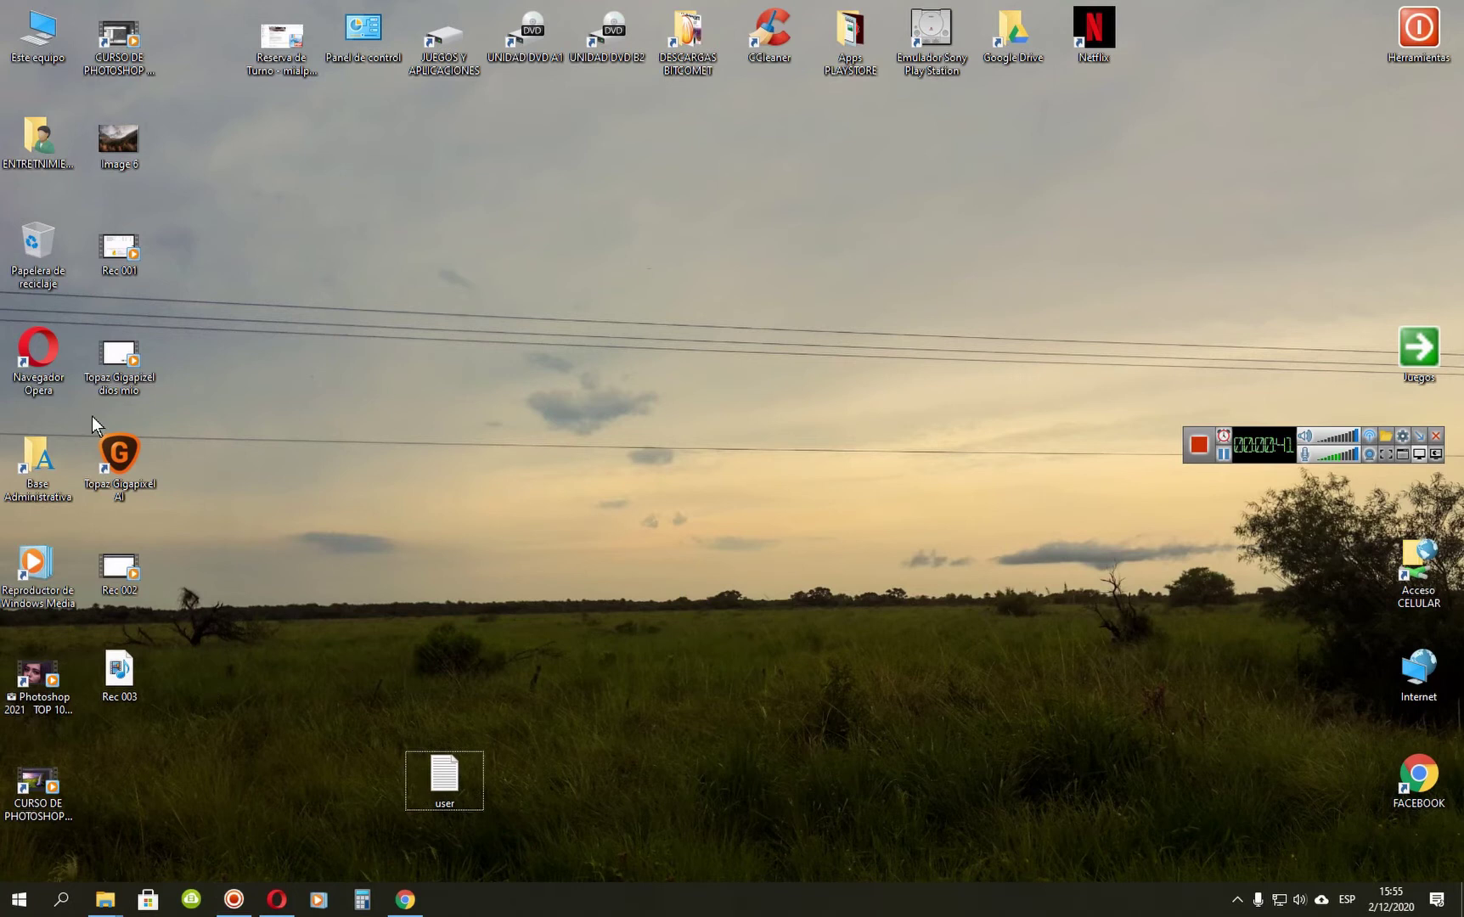
pyautogui.click(128, 458)
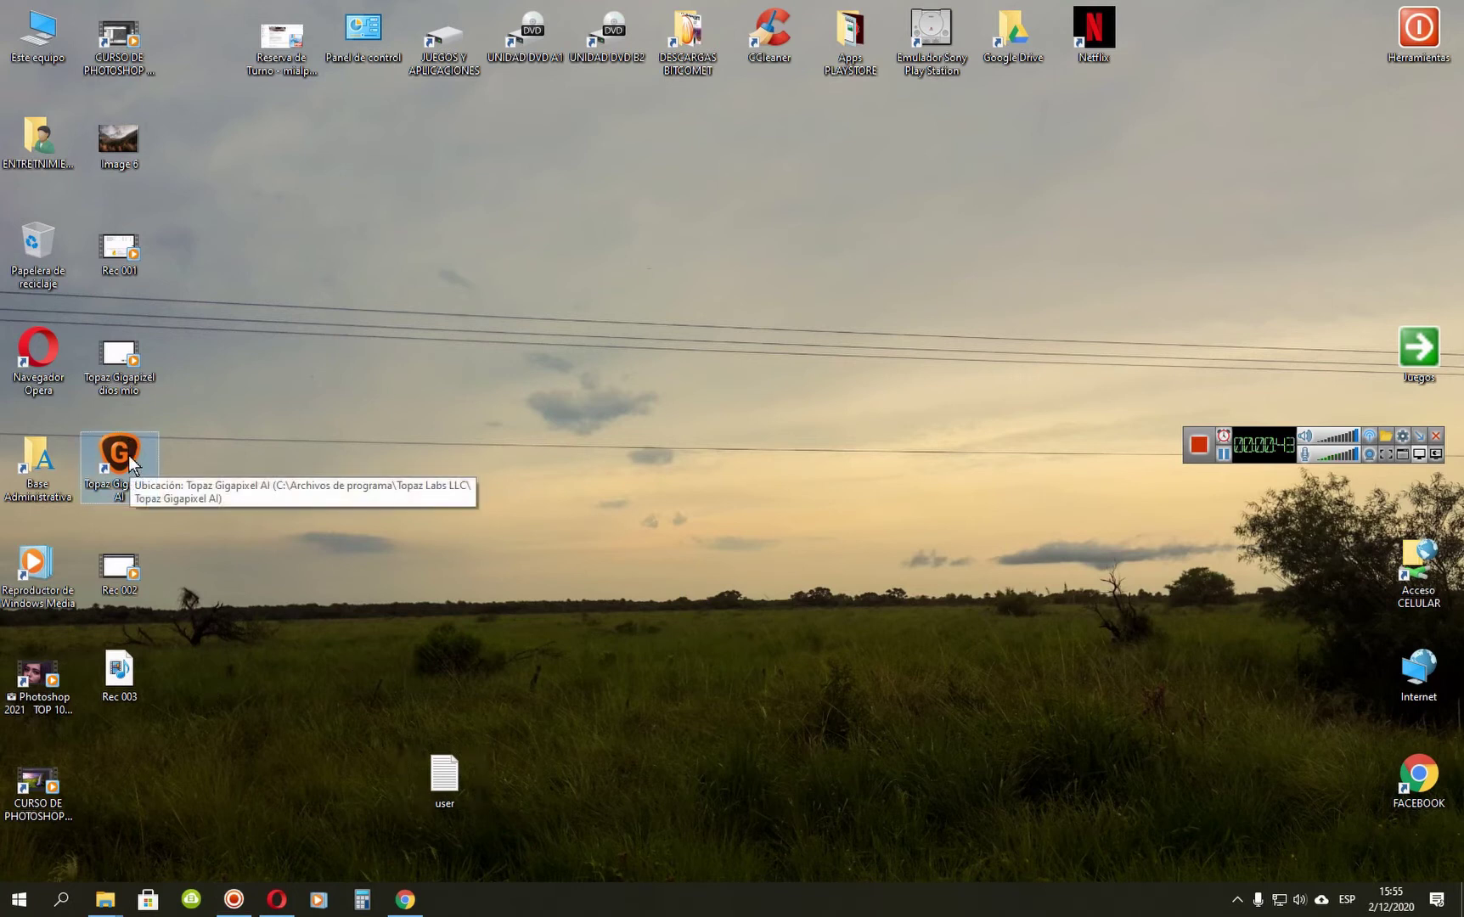
pyautogui.doubleClick(129, 461)
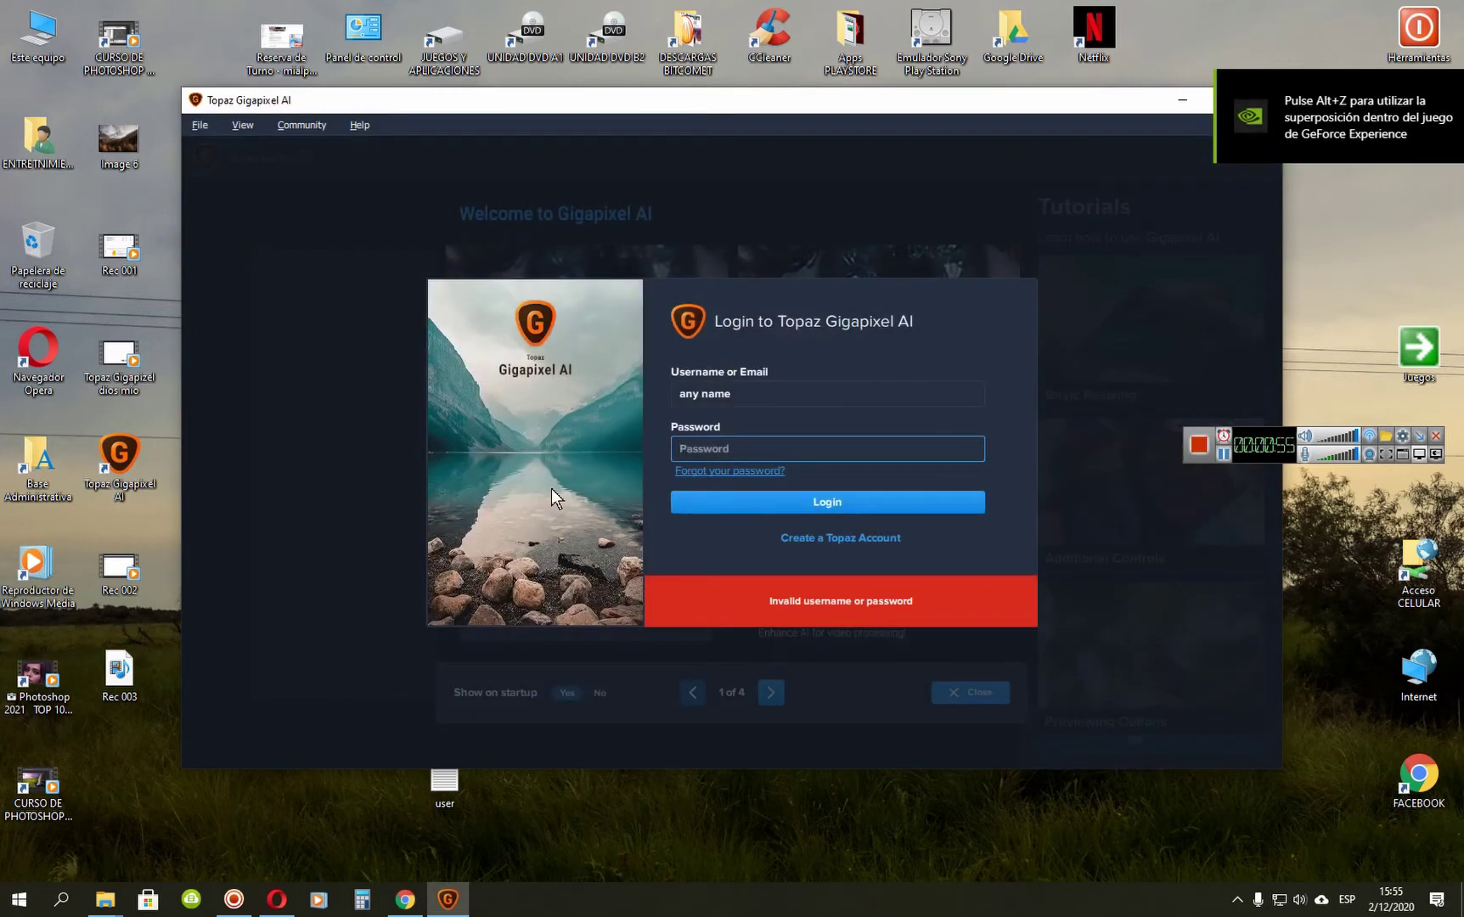
pyautogui.click(775, 393)
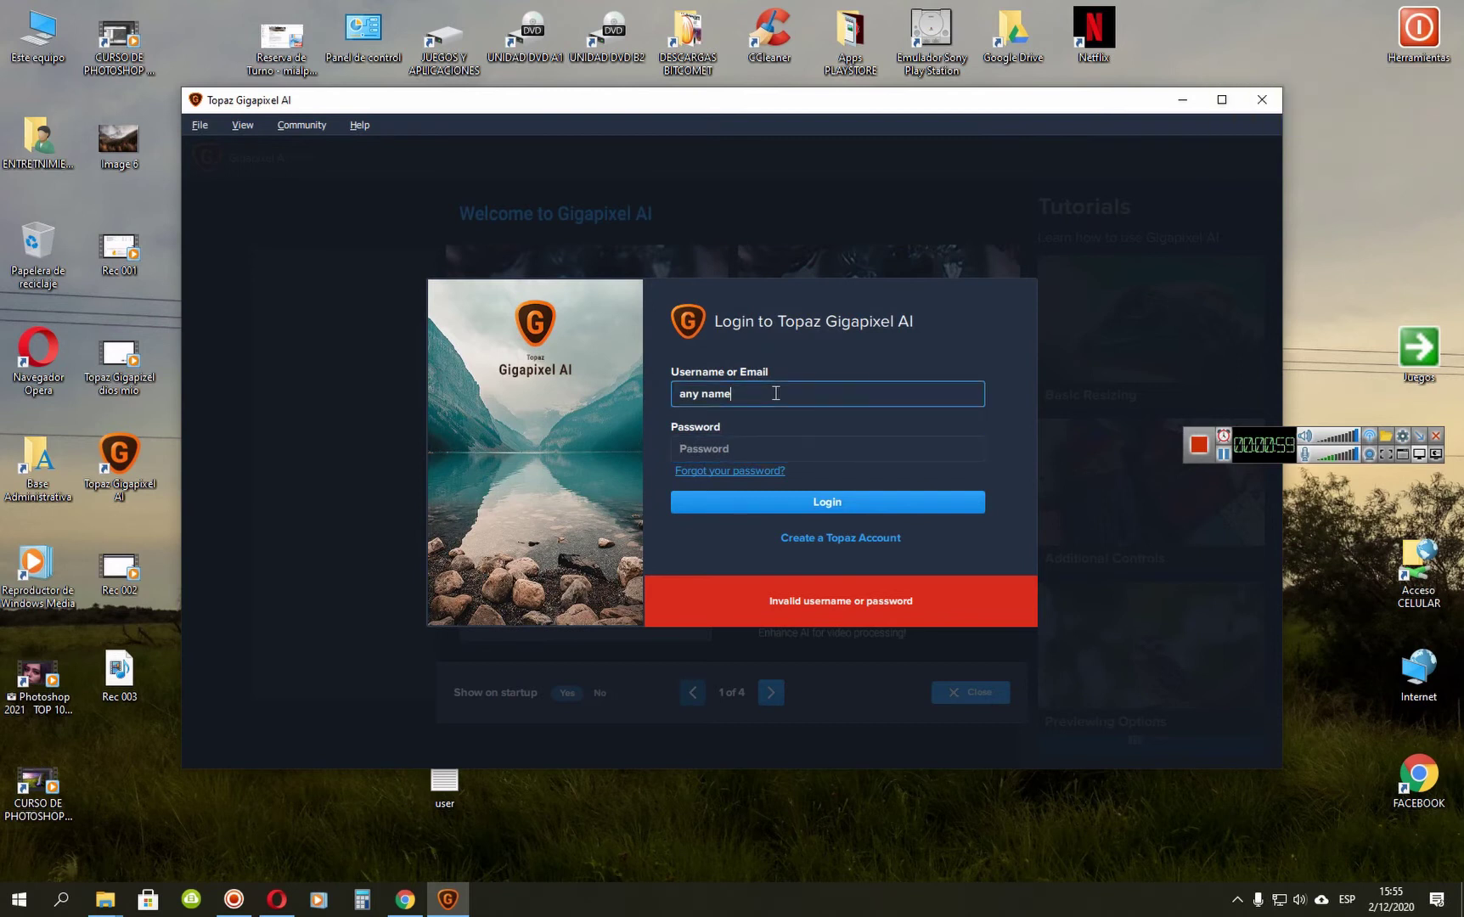
pyautogui.press('Escape')
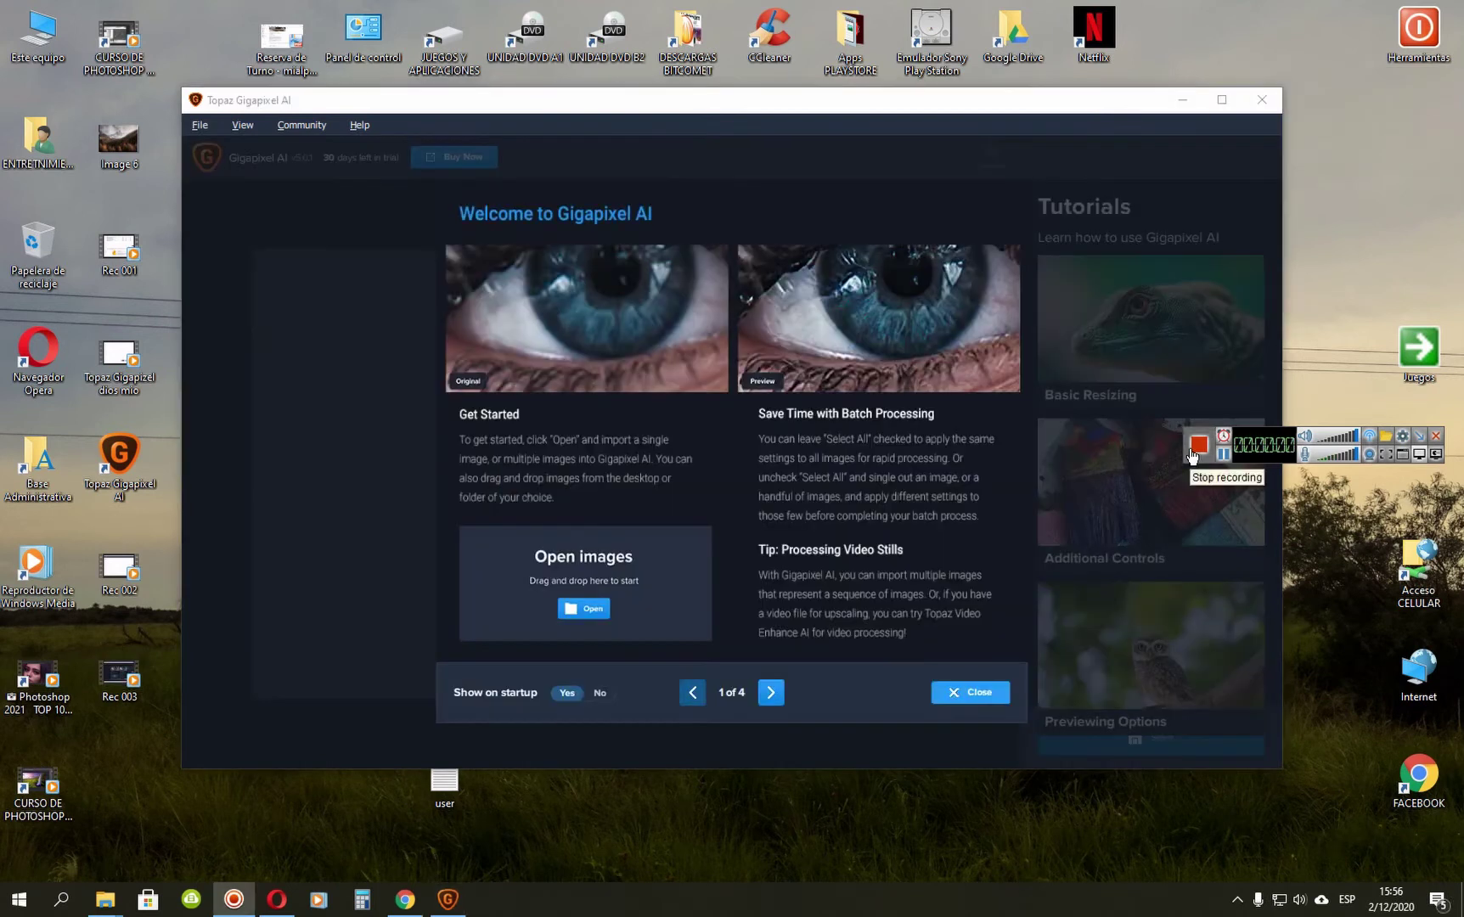
# Page through the welcome guide and read its Resizing Options and Additional Refinement Options pages.
pyautogui.click(1193, 453)
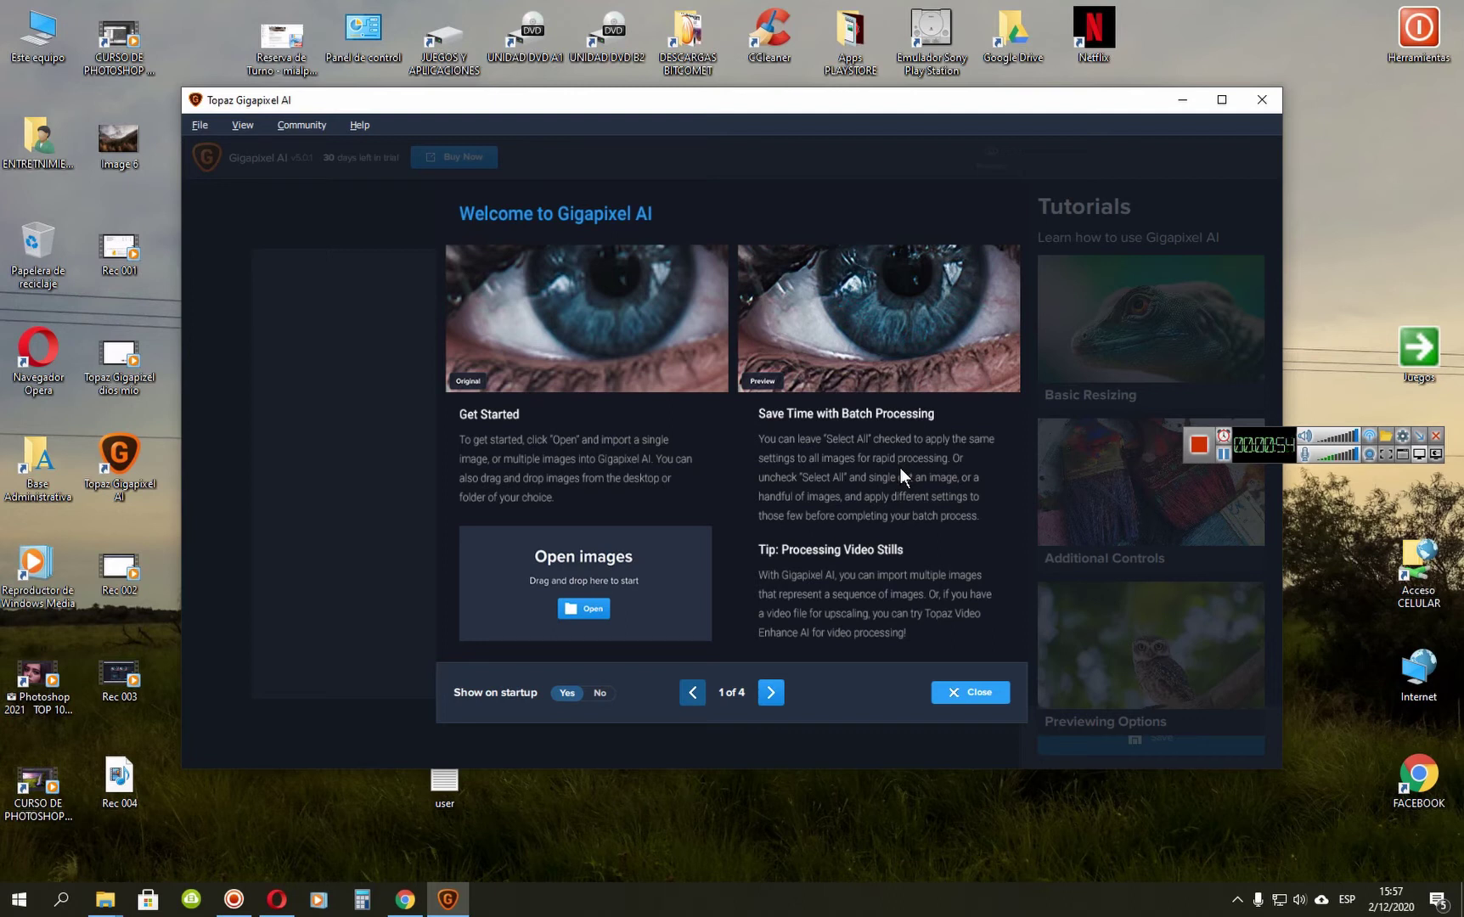
pyautogui.click(772, 694)
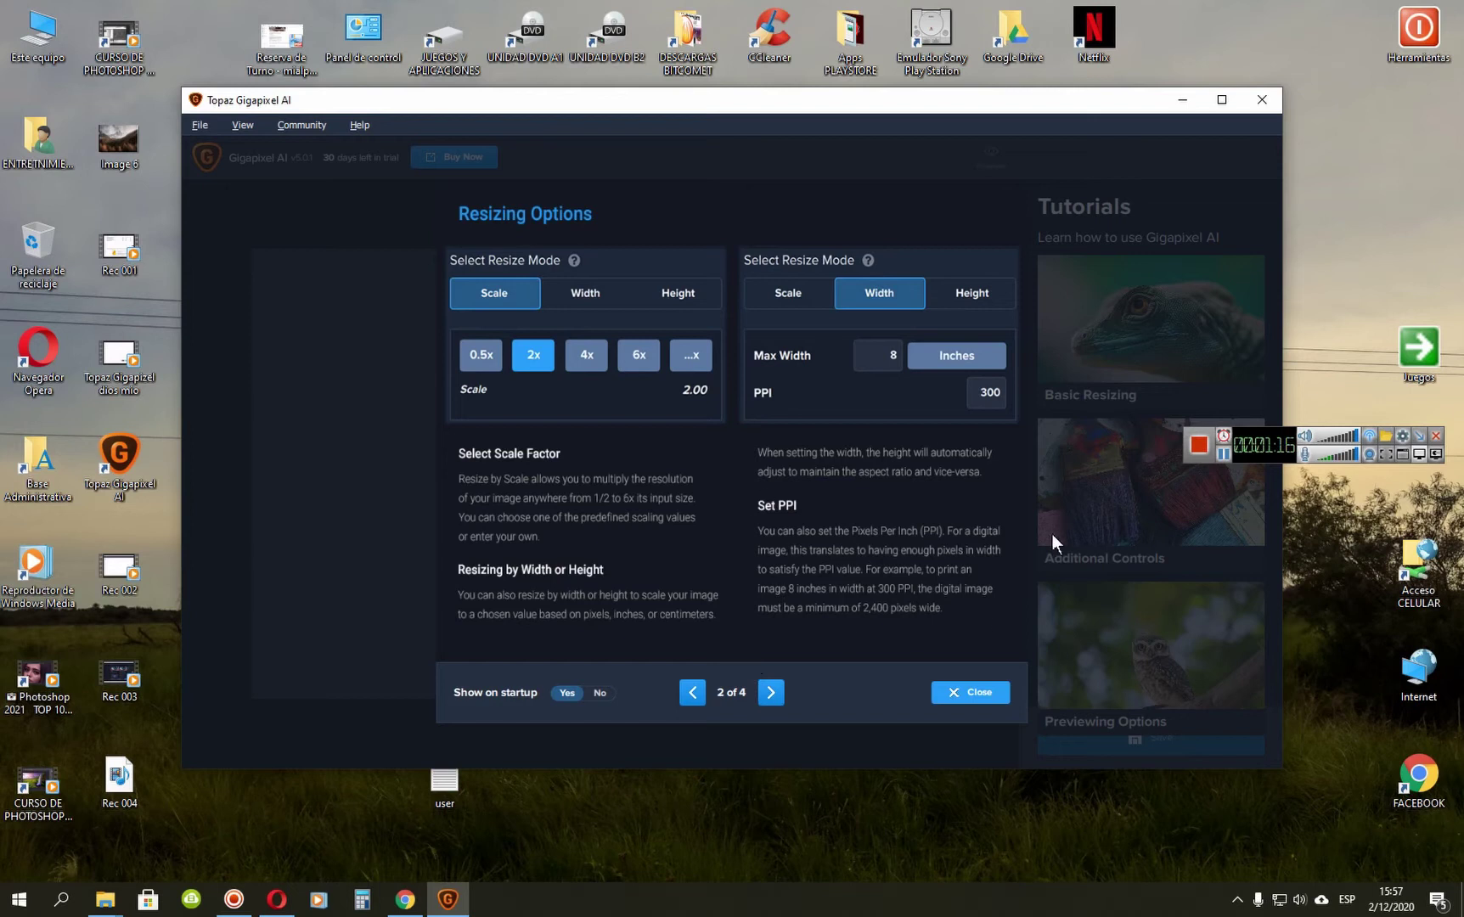
pyautogui.click(773, 694)
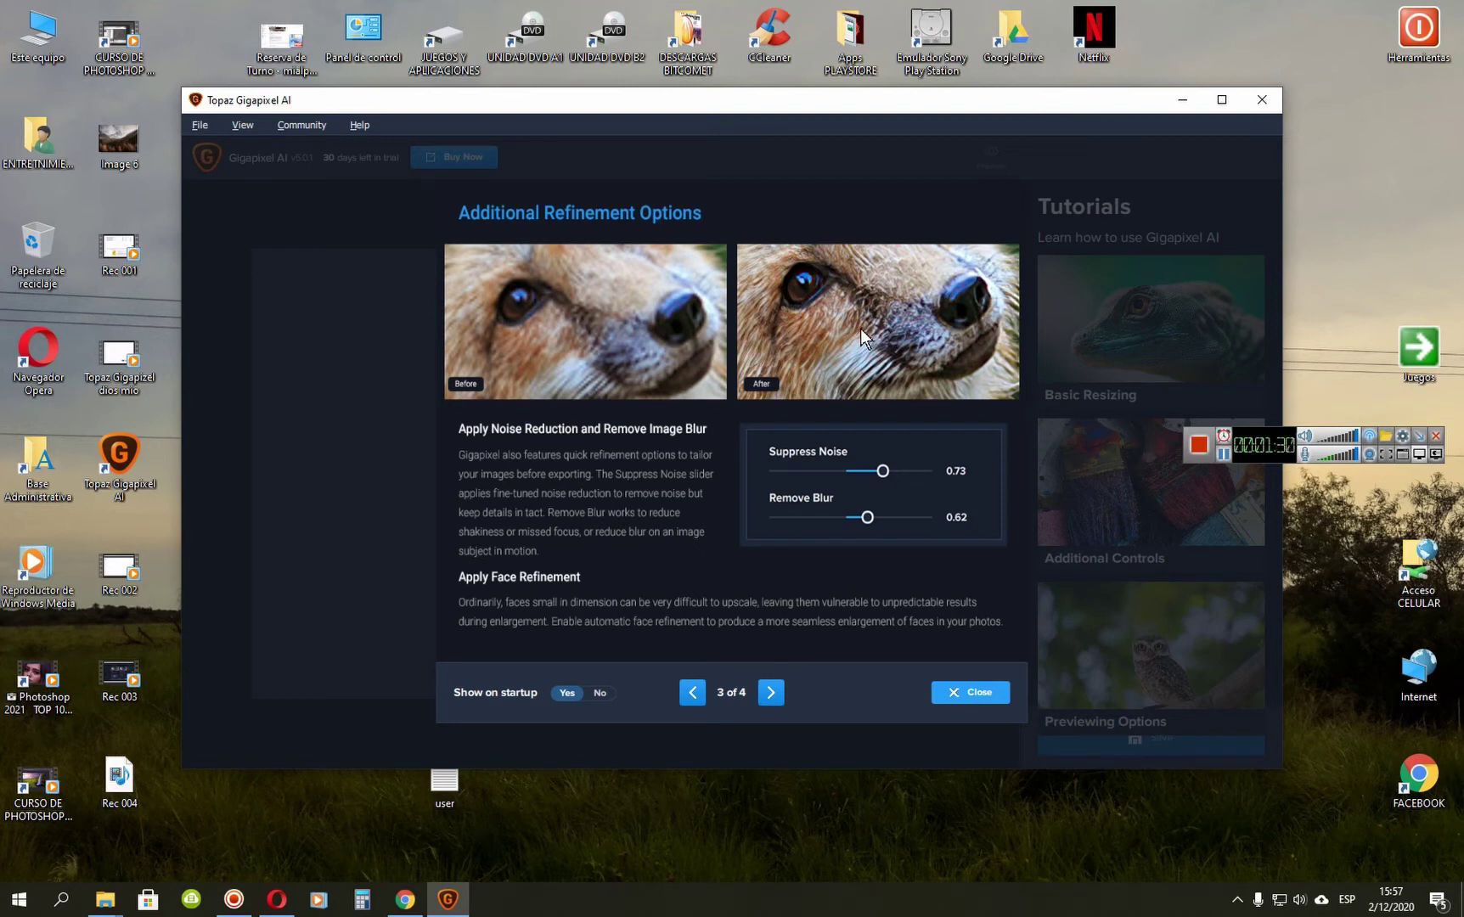
# Switch to the Opera browser and look through the open YouTube pages, including the RunbenGuo channel and the DaVinci Resolve 16 text tutorial.
pyautogui.click(277, 899)
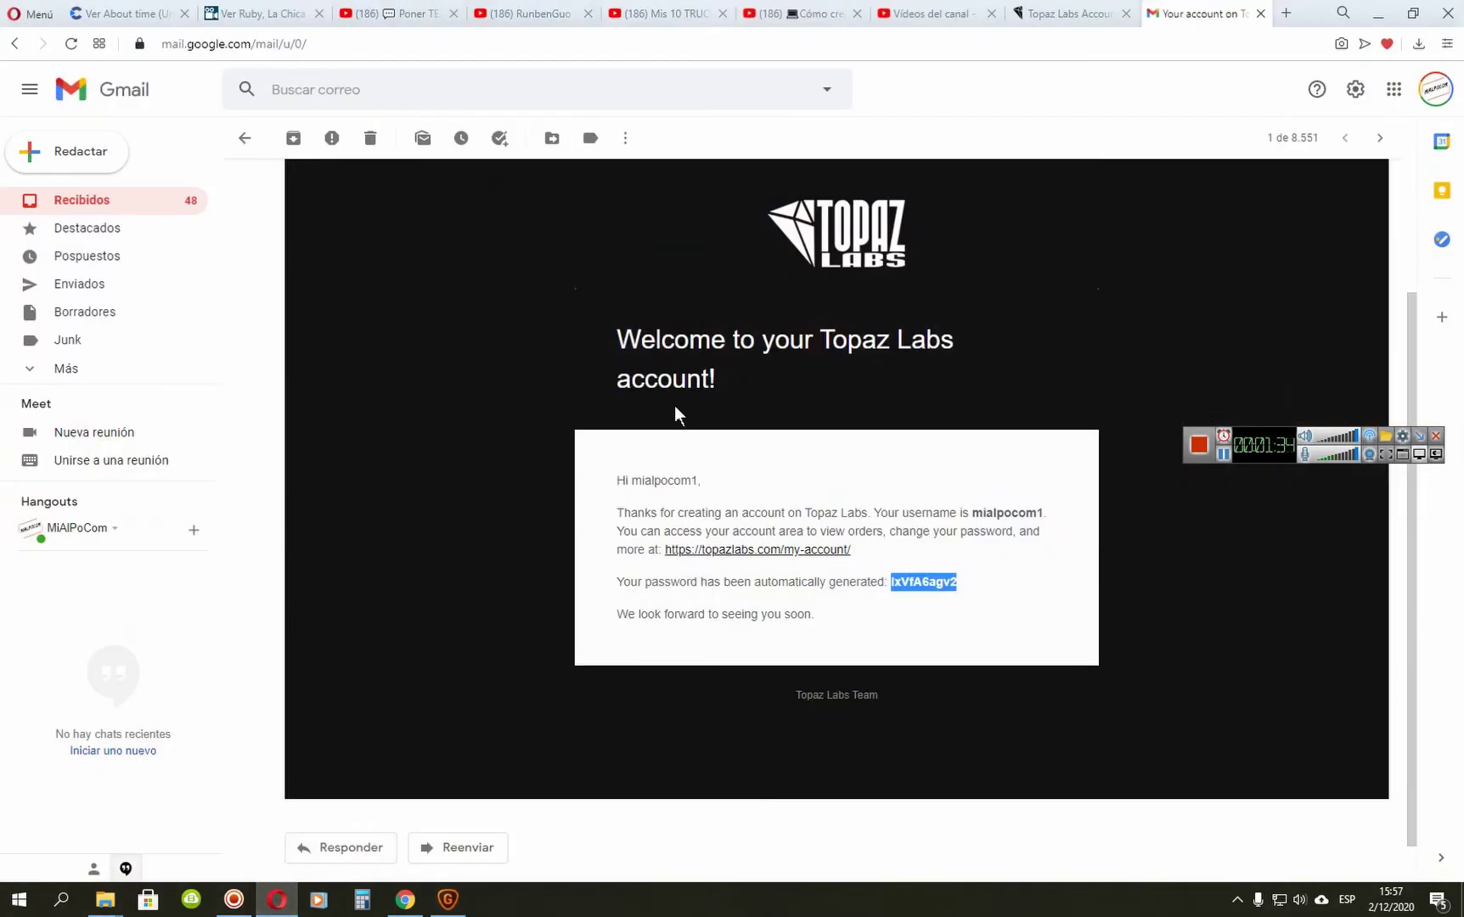
pyautogui.click(663, 13)
pyautogui.click(565, 14)
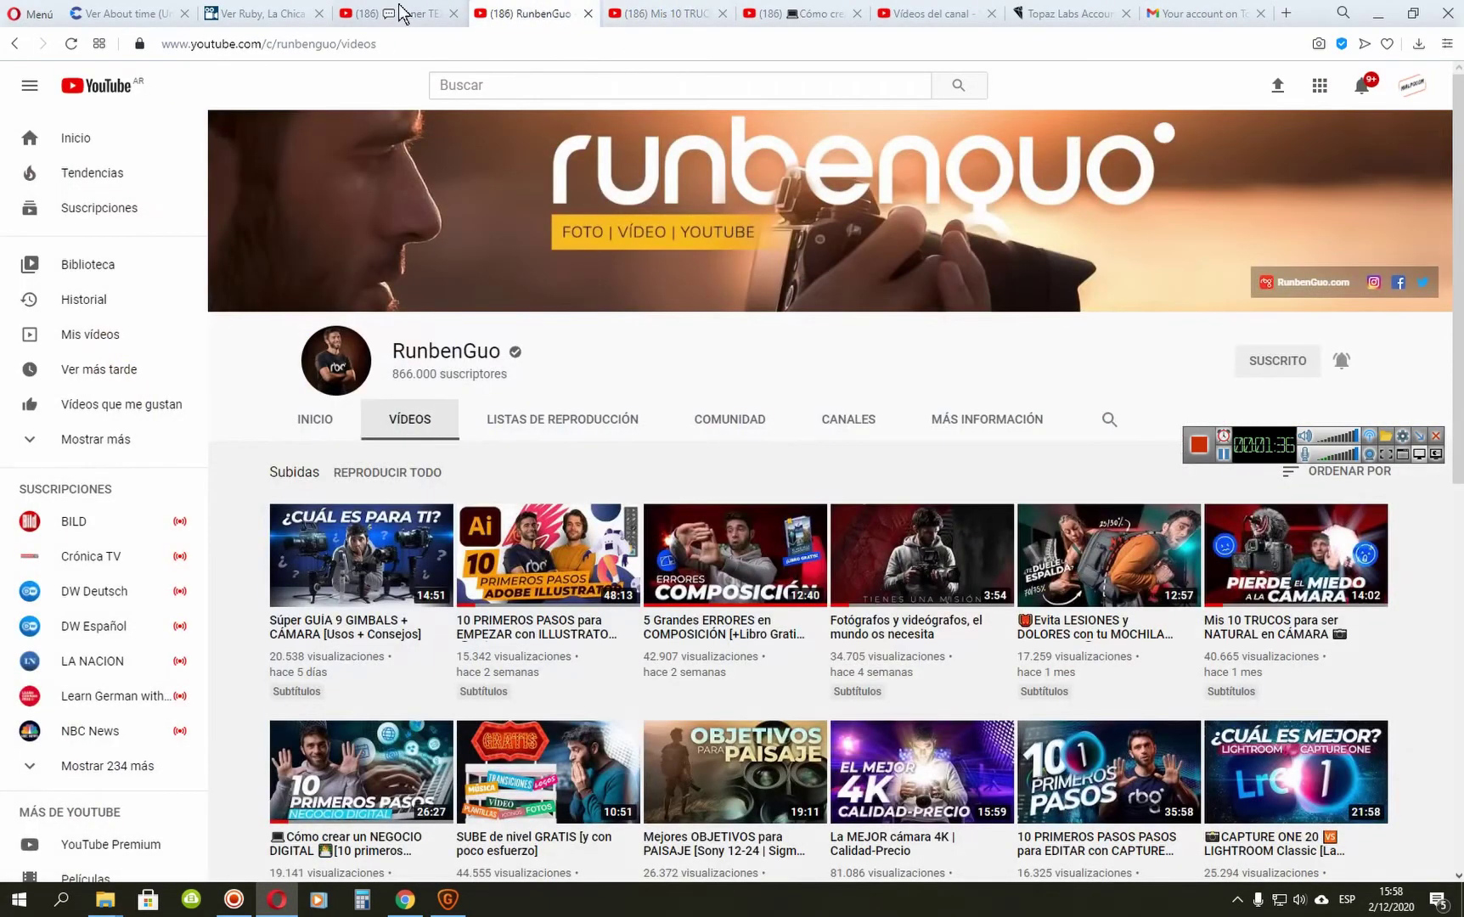
pyautogui.click(393, 14)
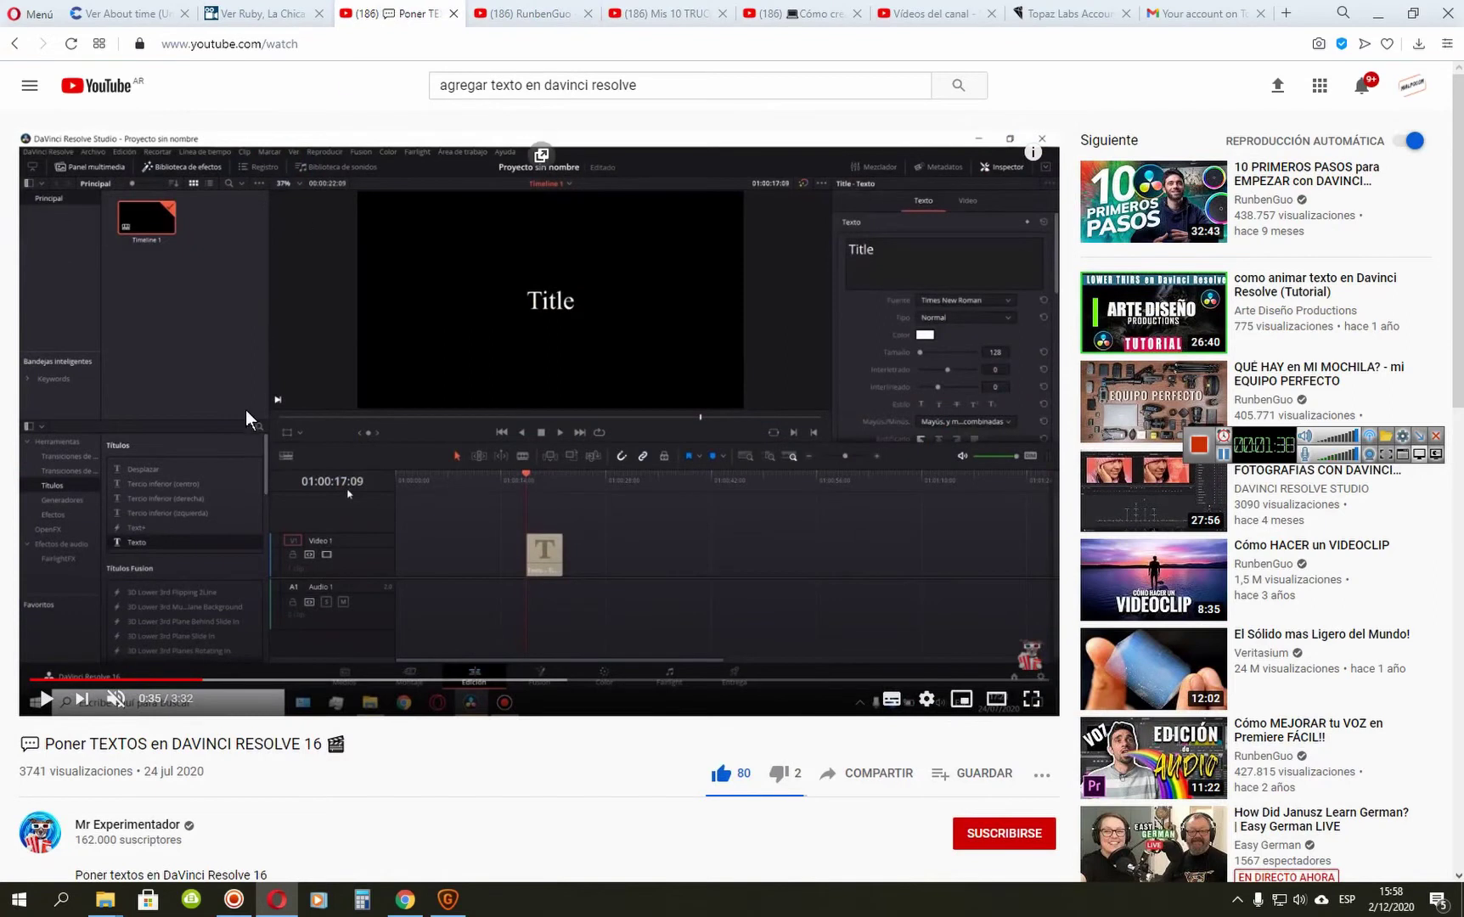
pyautogui.scroll(-2, 247, 409)
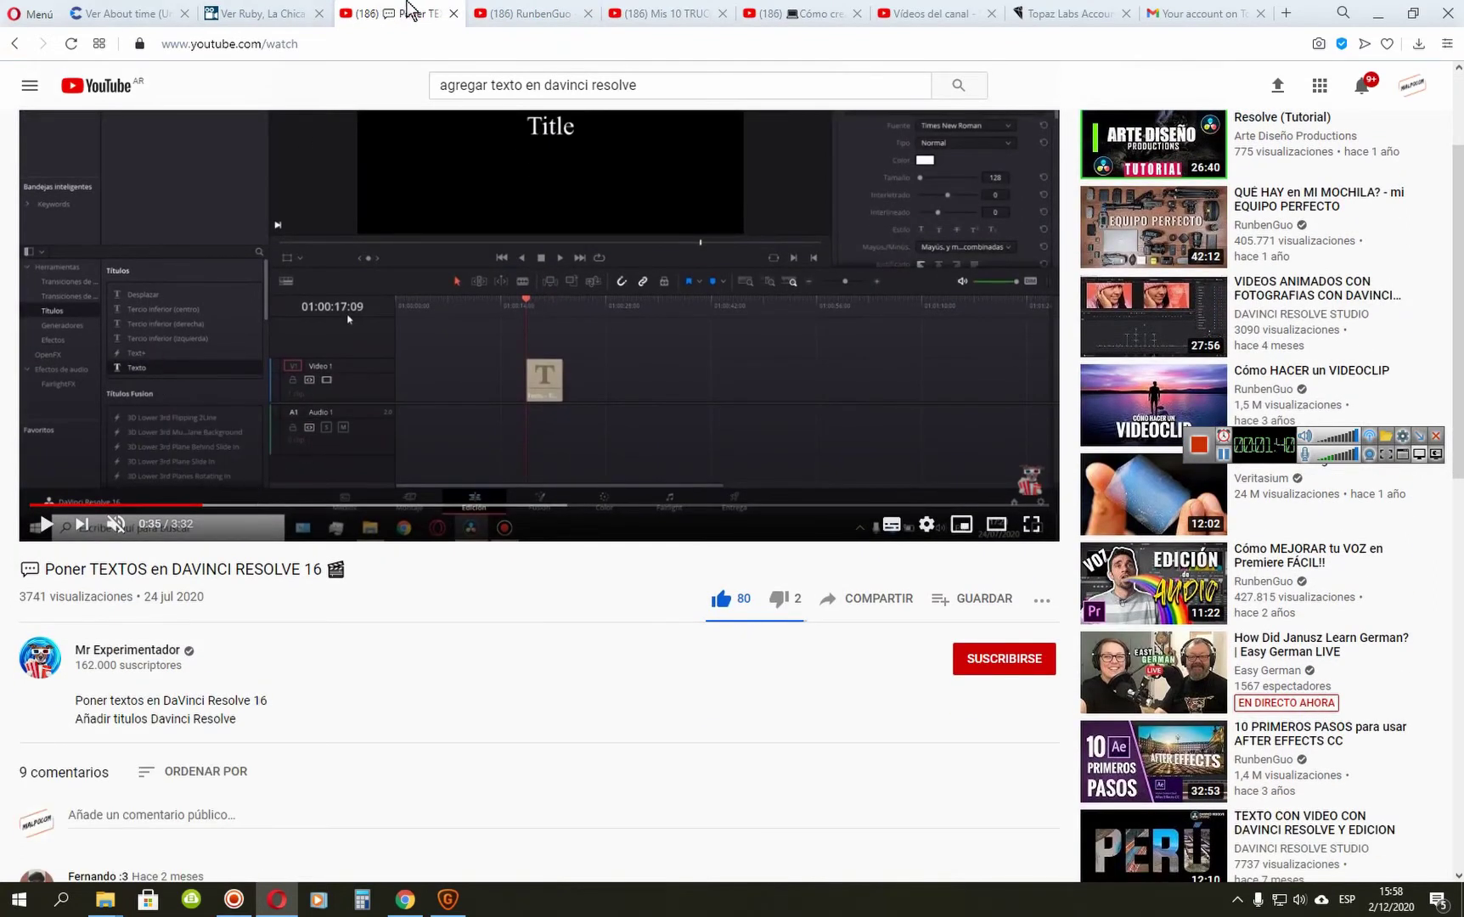
pyautogui.click(476, 11)
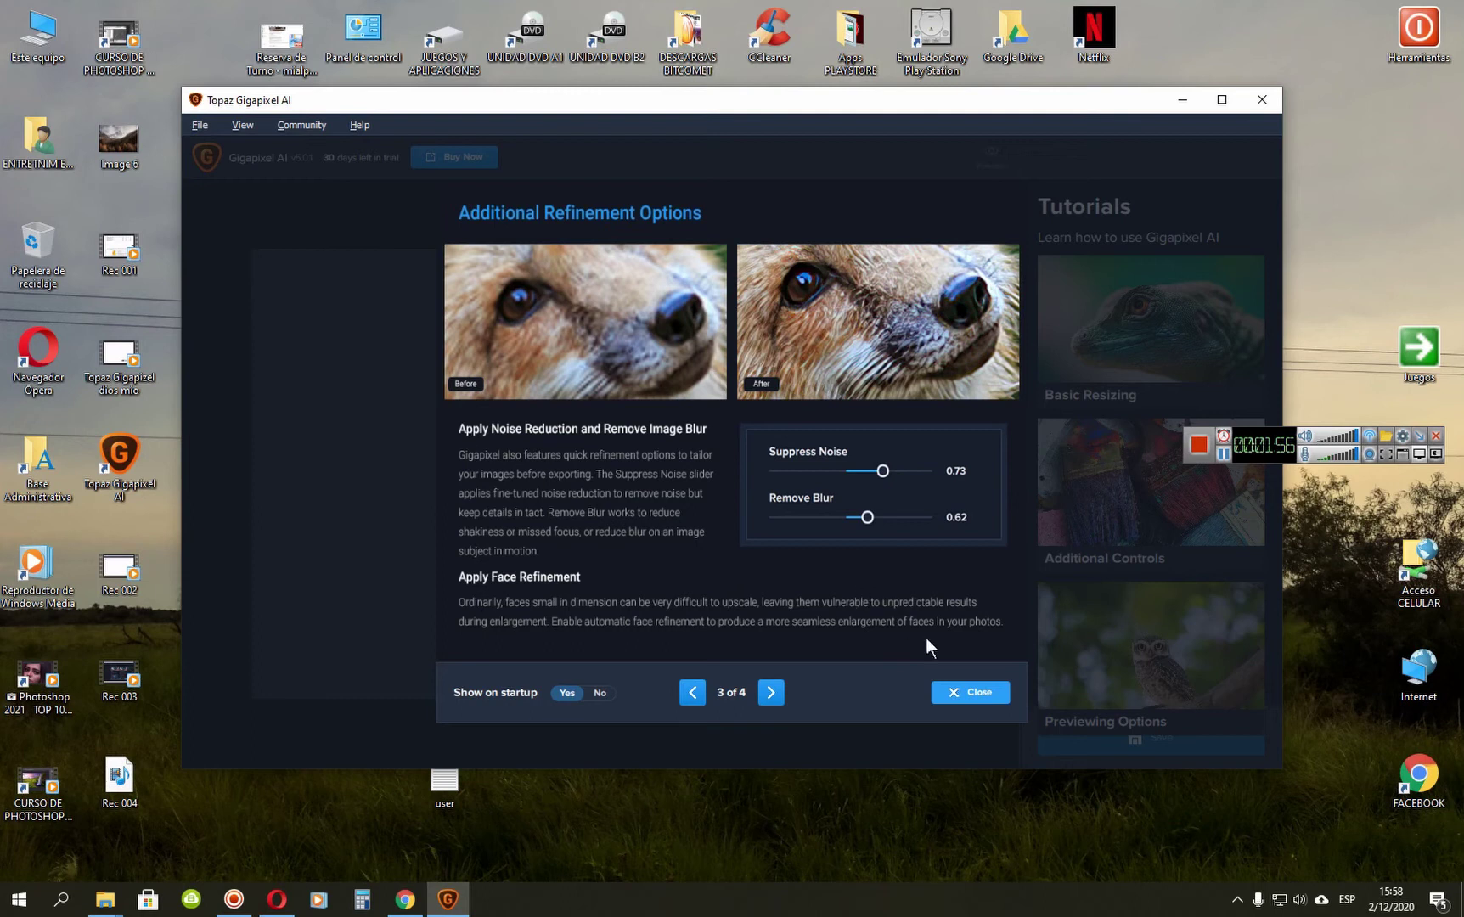
# Read the Output Options page of the welcome guide in Topaz Gigapixel AI and close the guide.
pyautogui.click(773, 694)
pyautogui.click(684, 697)
pyautogui.click(774, 694)
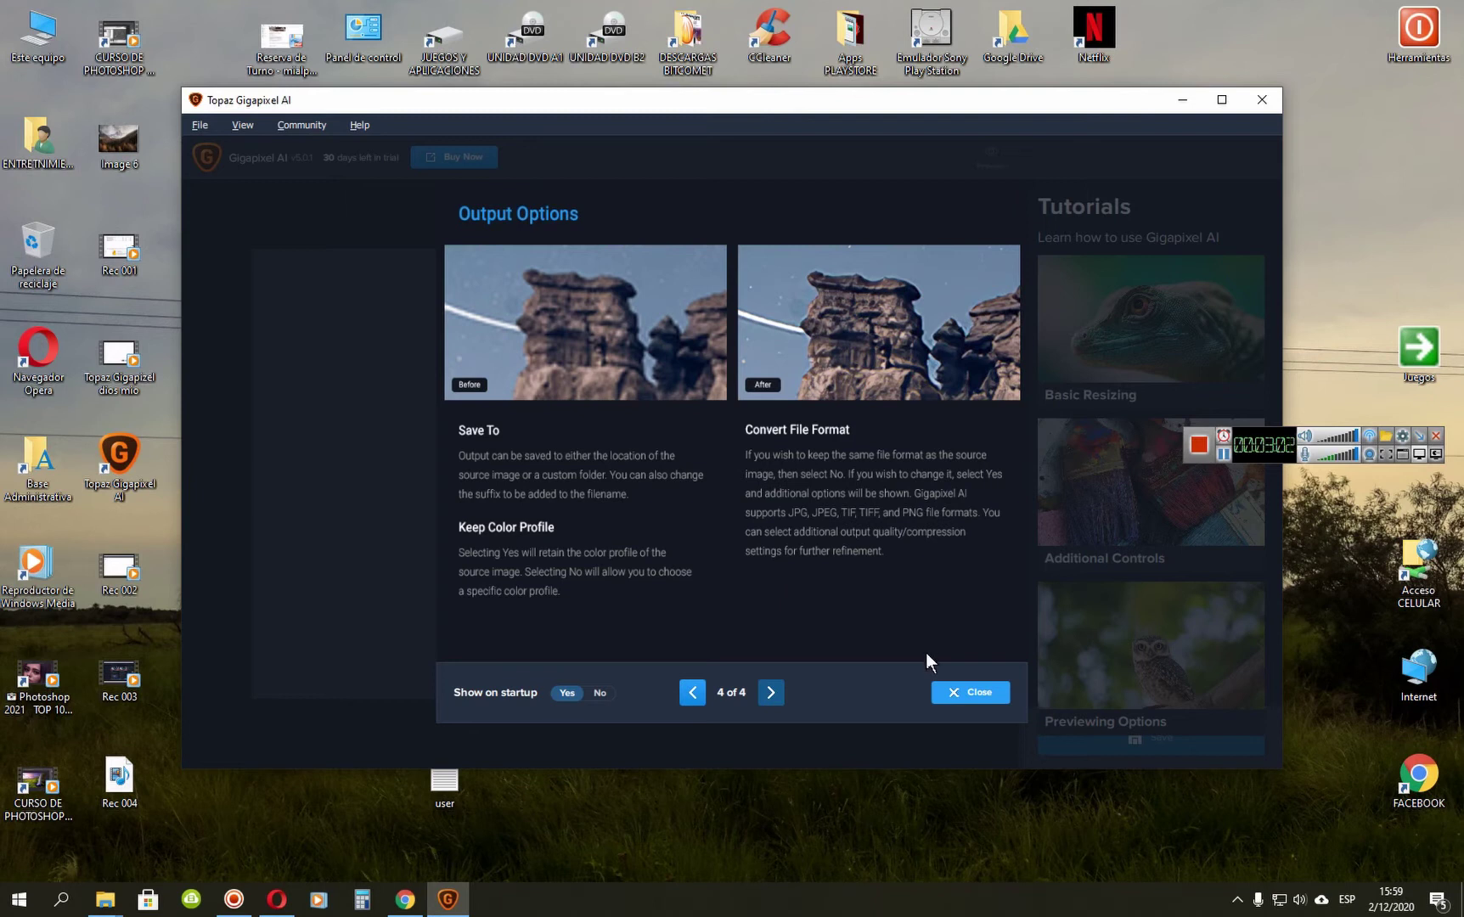
pyautogui.click(958, 697)
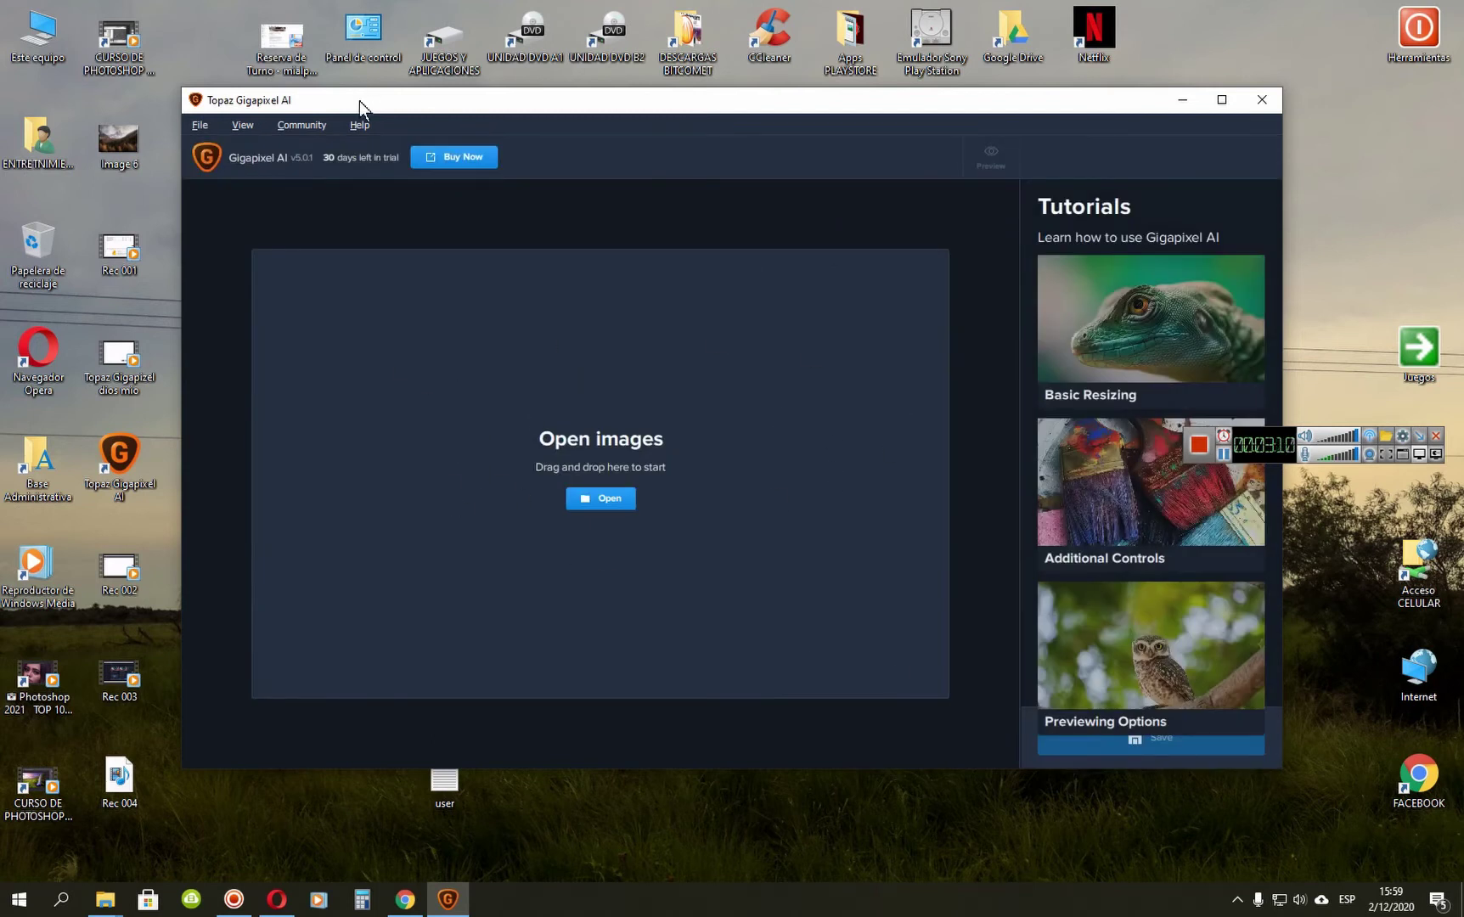
# Load the photo Image 6 from the desktop into Gigapixel AI and display its preview.
pyautogui.moveTo(359, 101); pyautogui.dragTo(400, 116)
pyautogui.moveTo(131, 128); pyautogui.dragTo(448, 339)
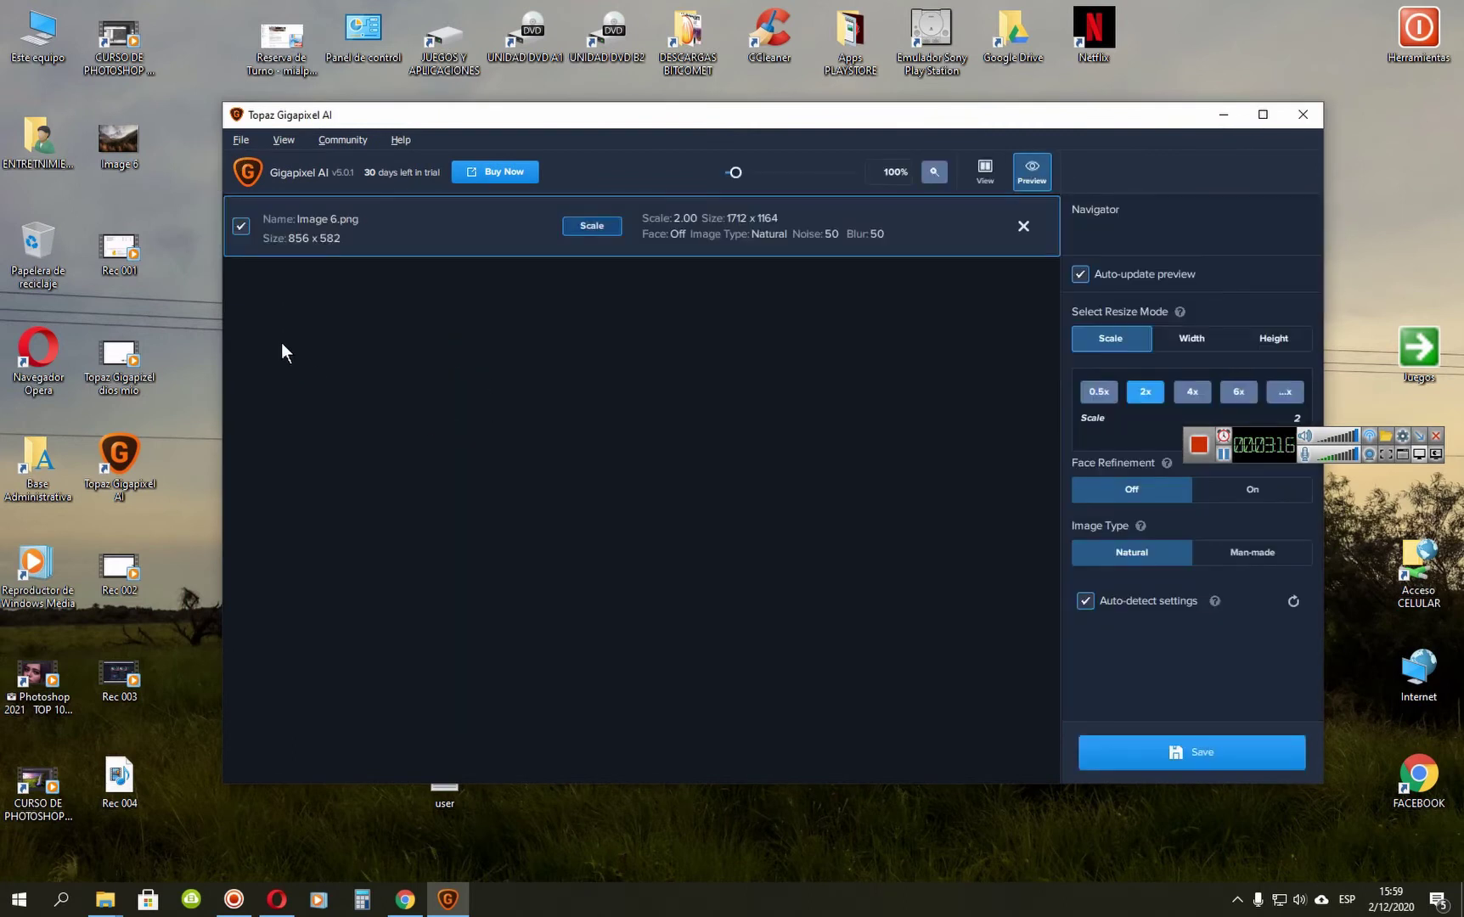
pyautogui.click(570, 246)
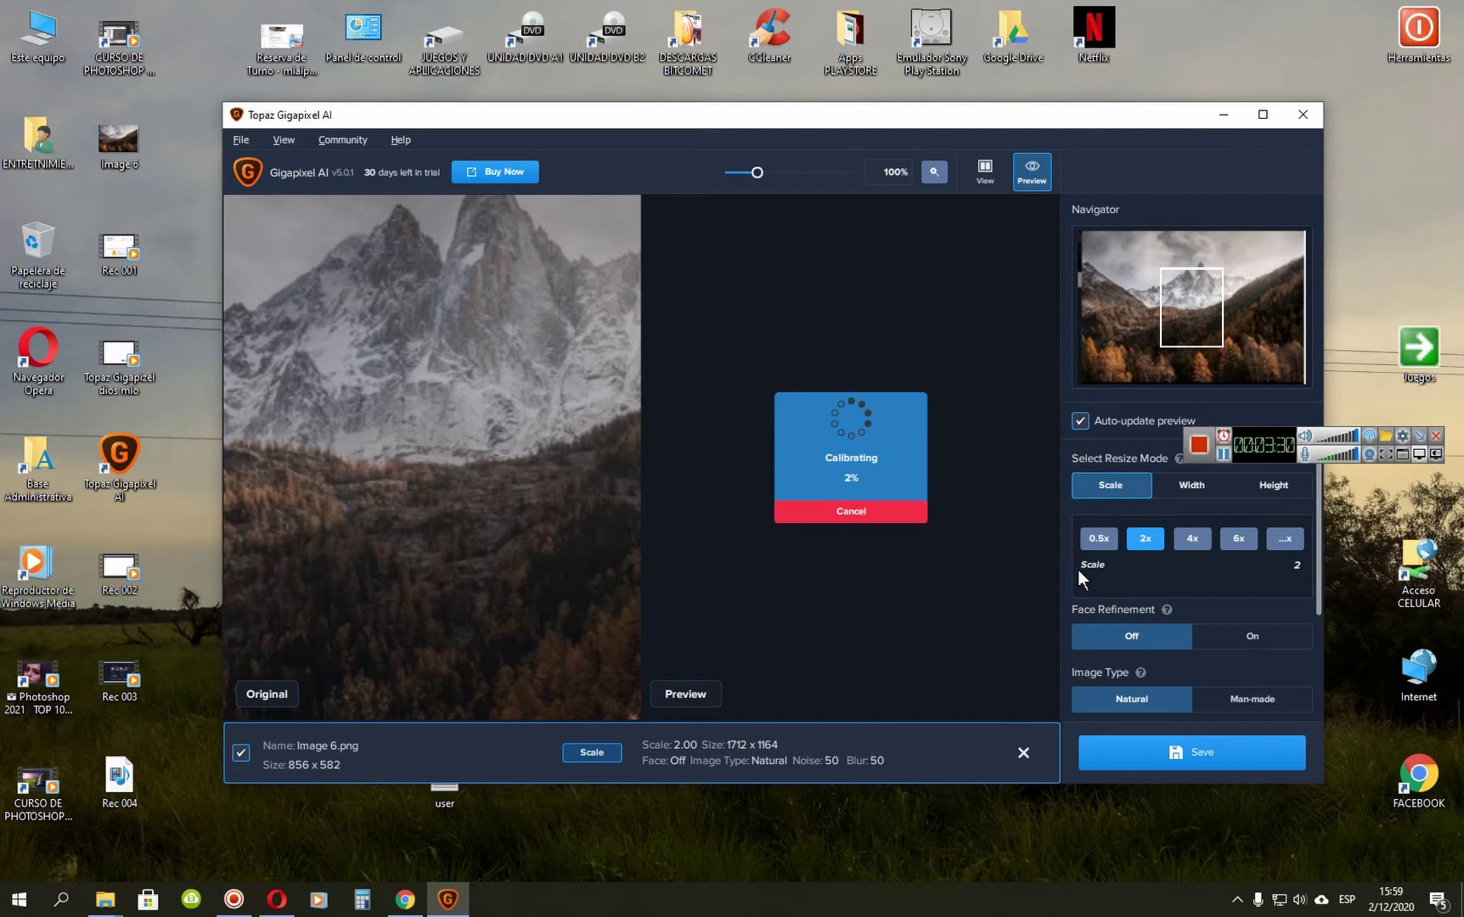
# Launch the DirectX diagnostic tool with dxdiag and accept the check for digitally signed drivers.
pyautogui.press('super')
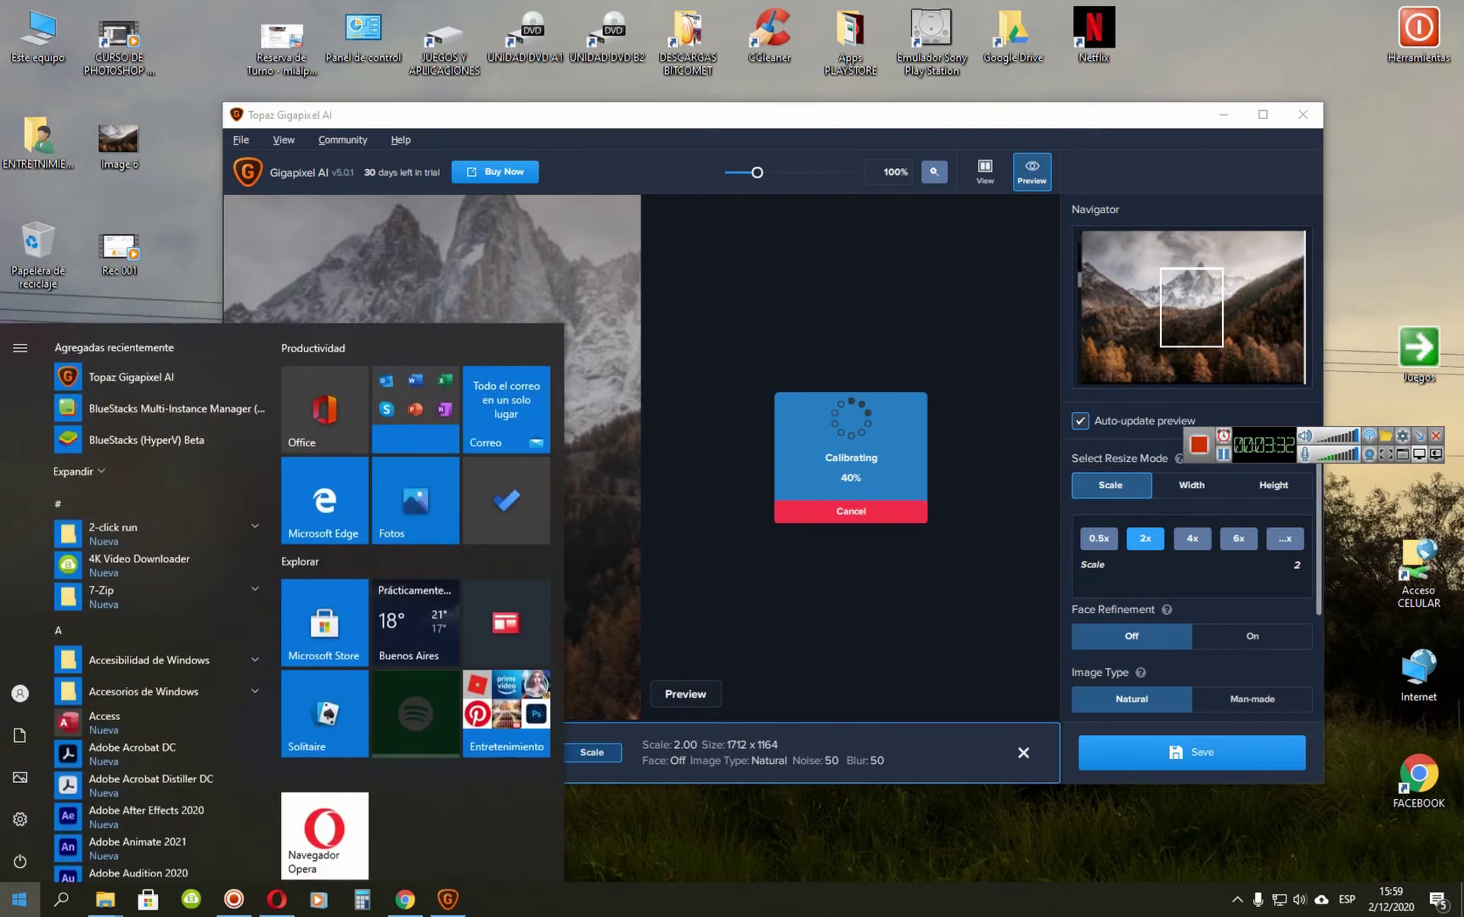
pyautogui.write('dxdiag')
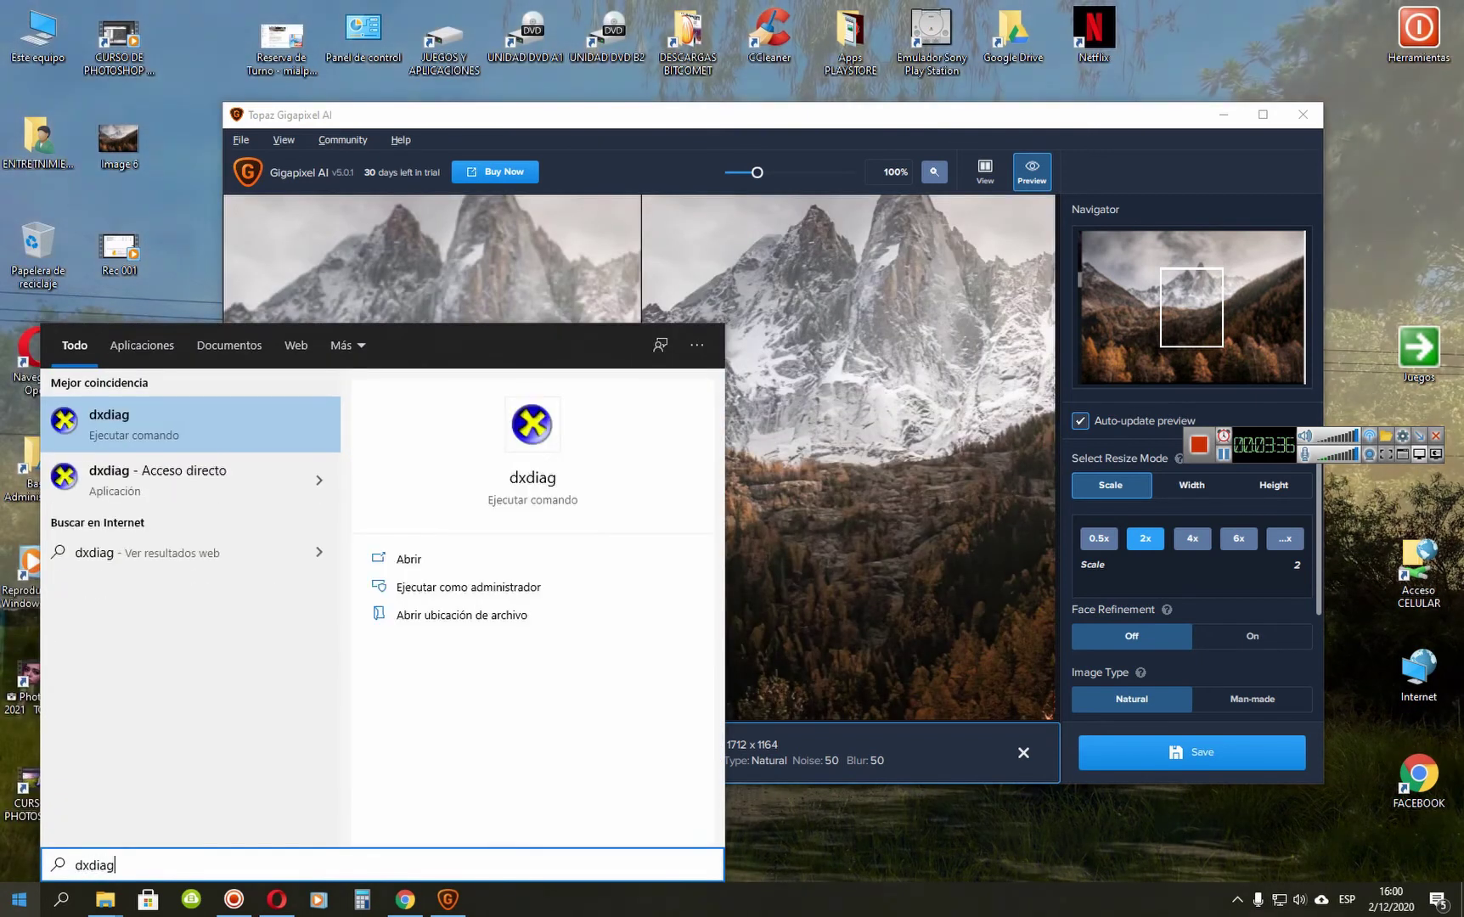
pyautogui.click(149, 427)
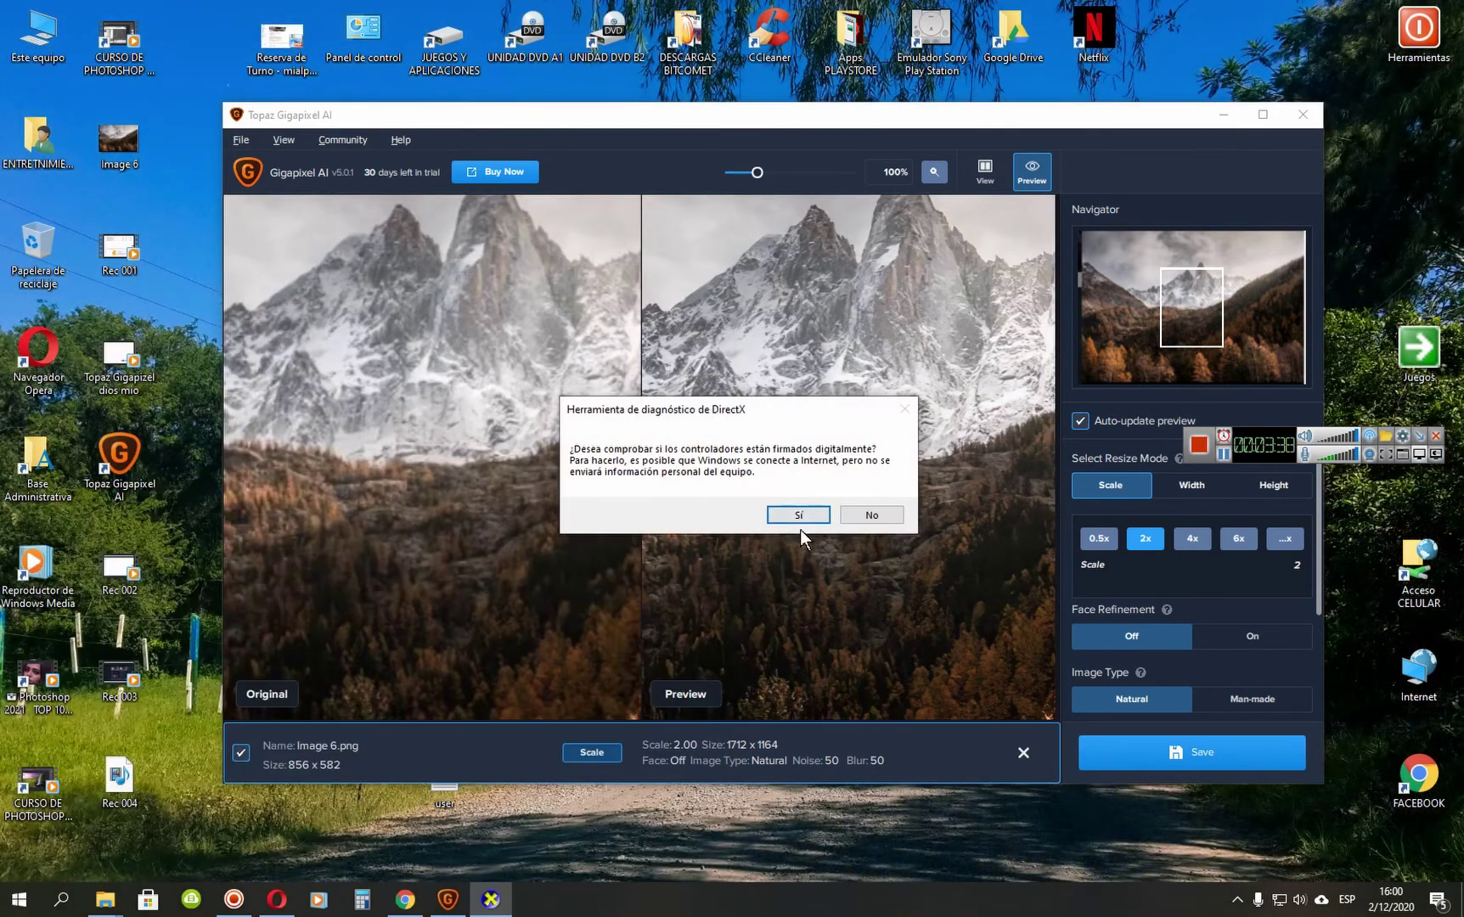
pyautogui.click(811, 513)
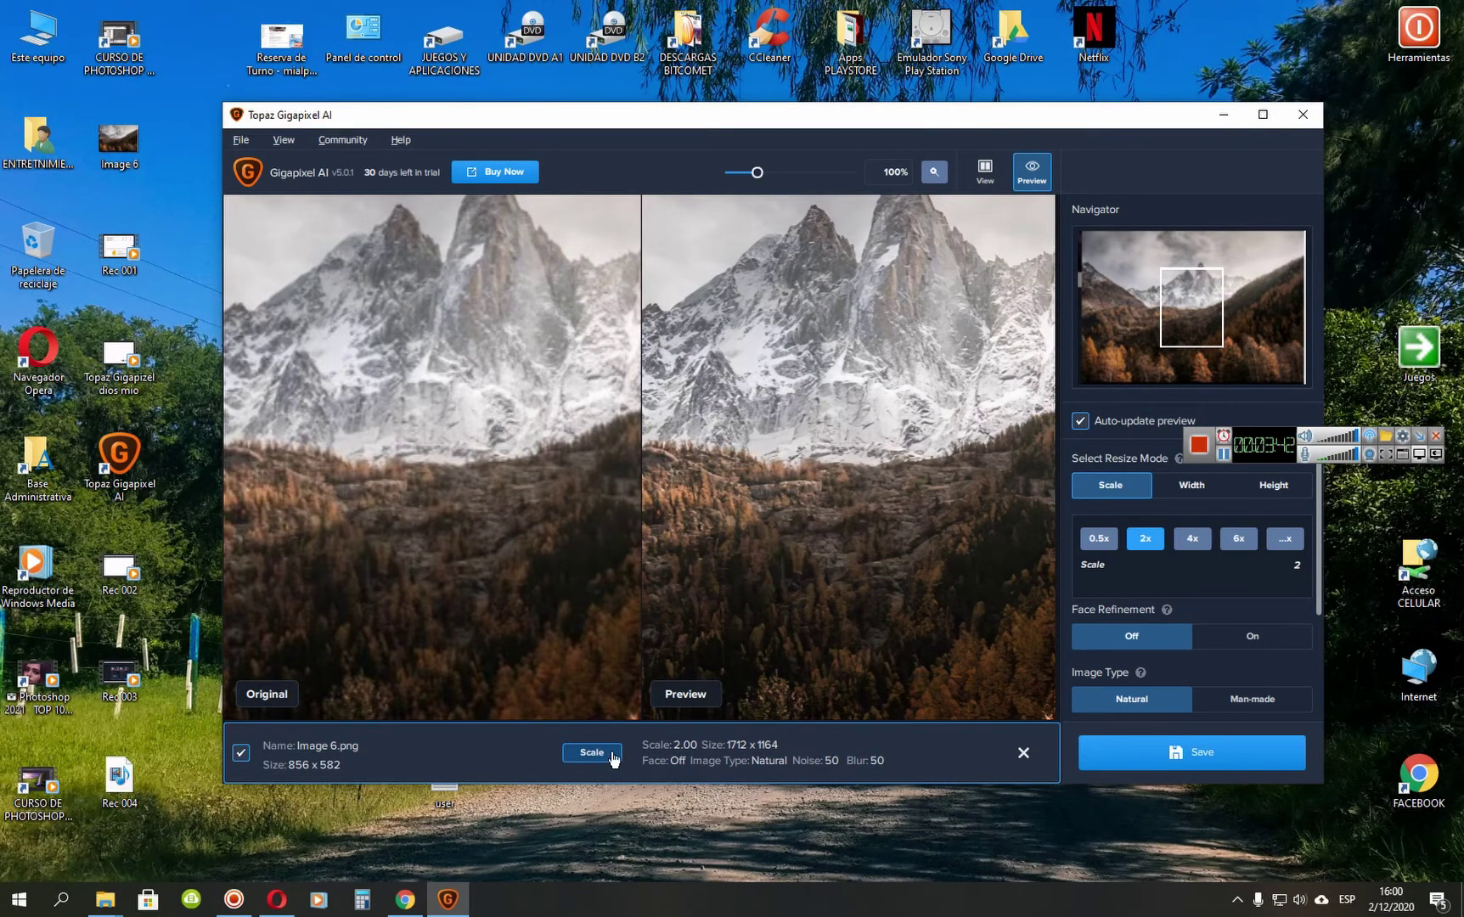
# Compare the original photo with the 2x preview around the forested slope and the orange trees.
pyautogui.moveTo(791, 481); pyautogui.dragTo(568, 335)
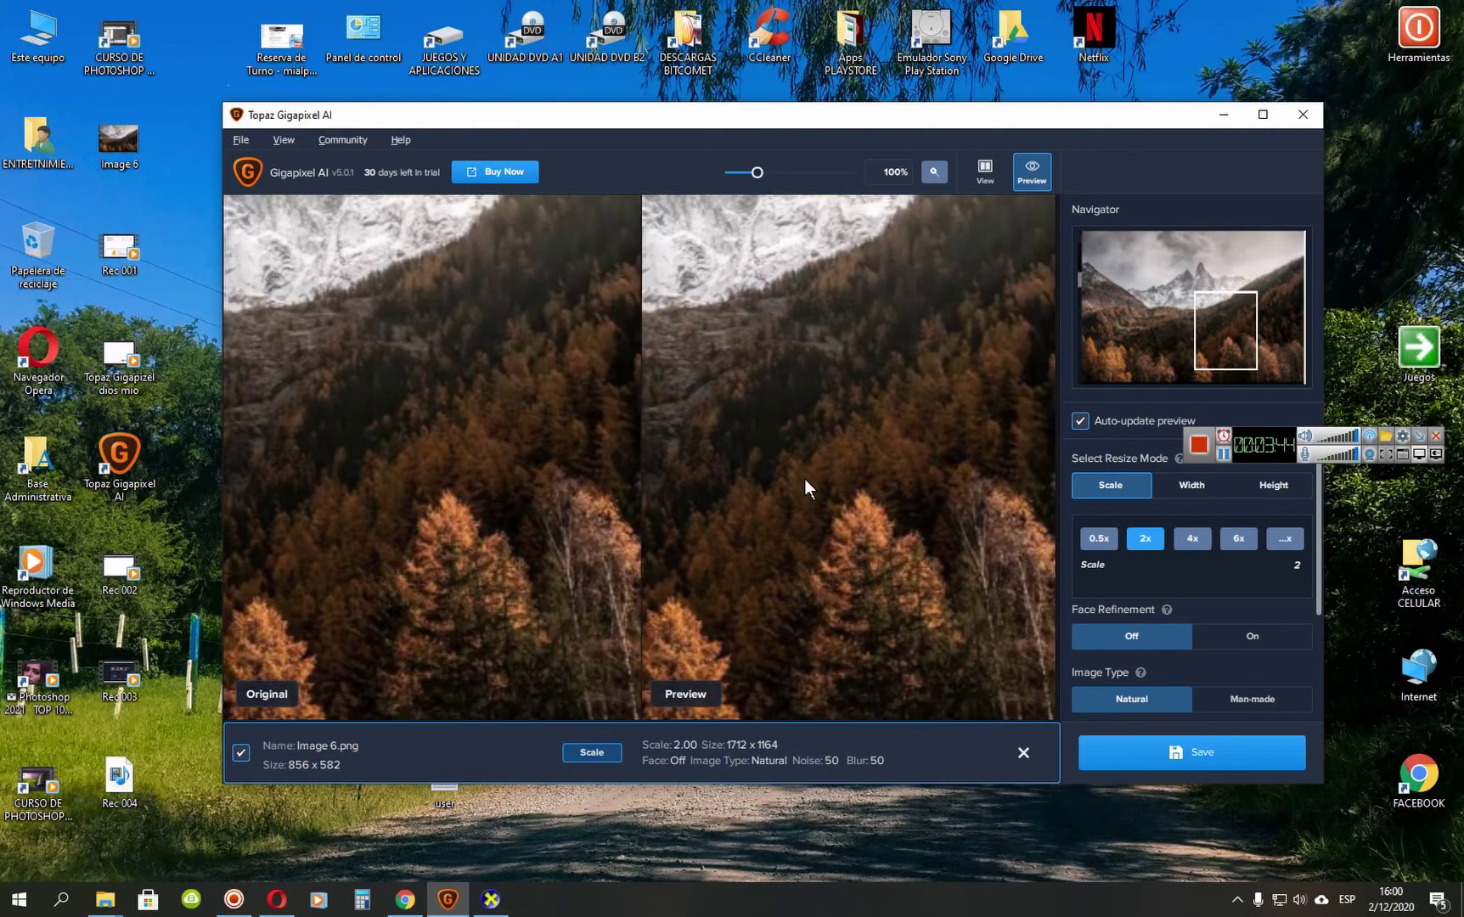
pyautogui.moveTo(724, 459); pyautogui.dragTo(819, 452)
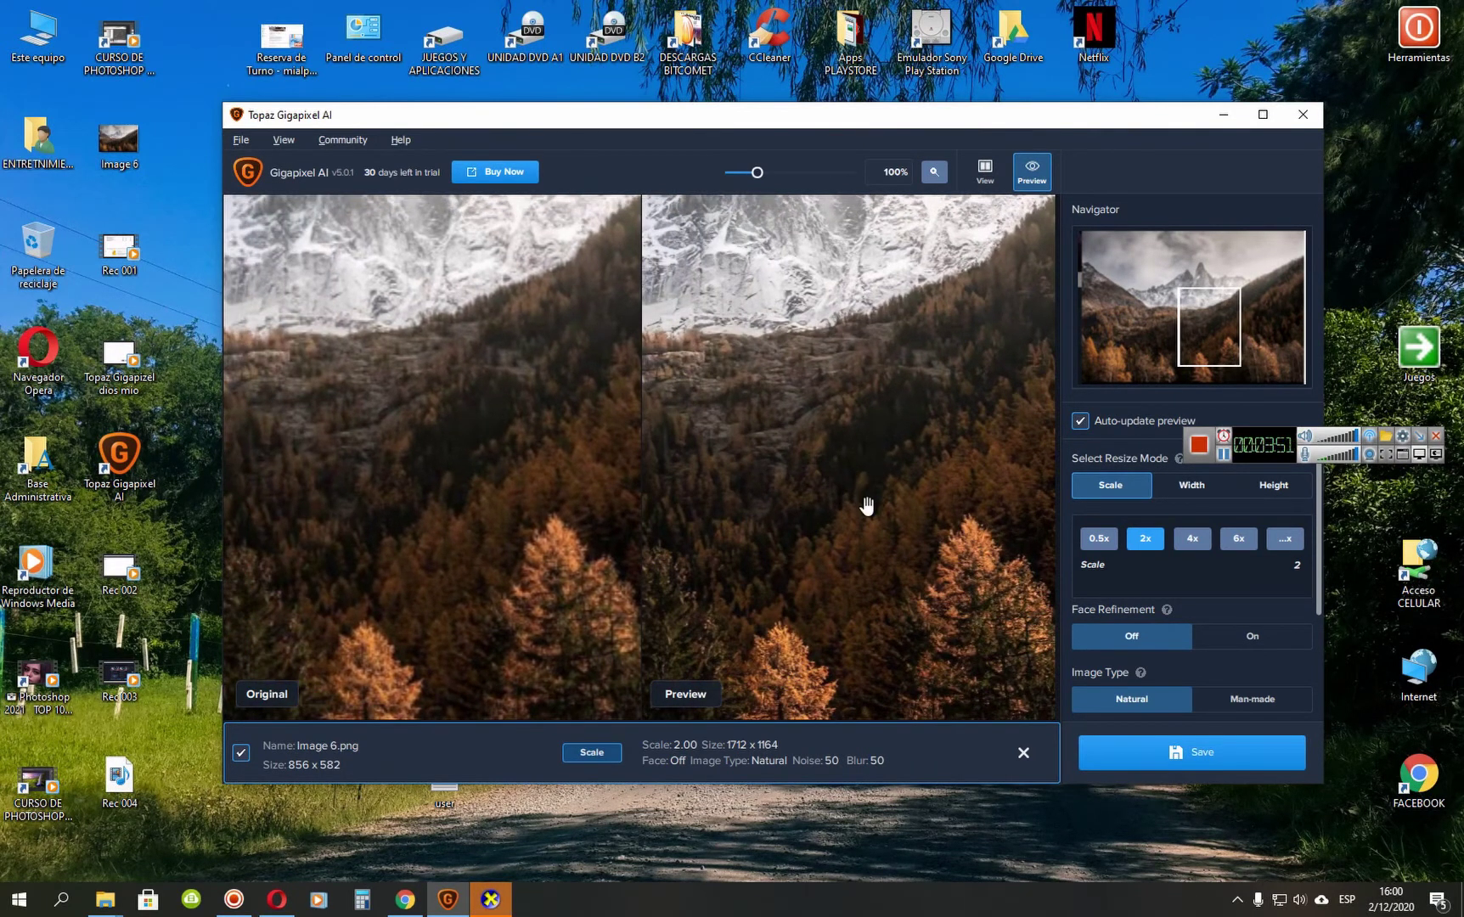
pyautogui.moveTo(876, 526); pyautogui.dragTo(792, 491)
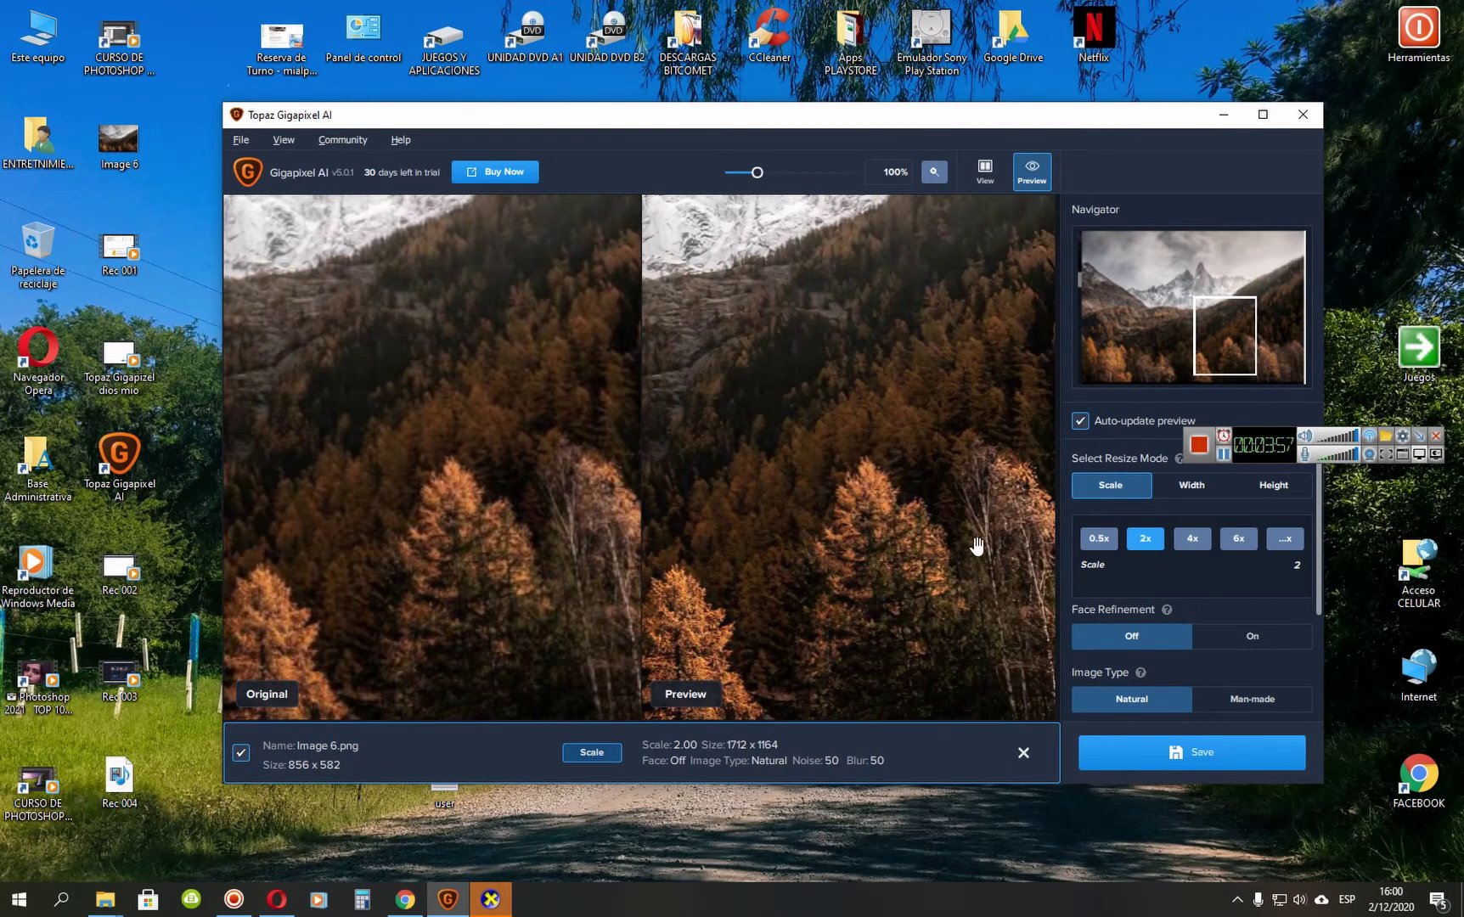
# Read the system information in the DirectX diagnostic window and exit the tool.
pyautogui.click(490, 900)
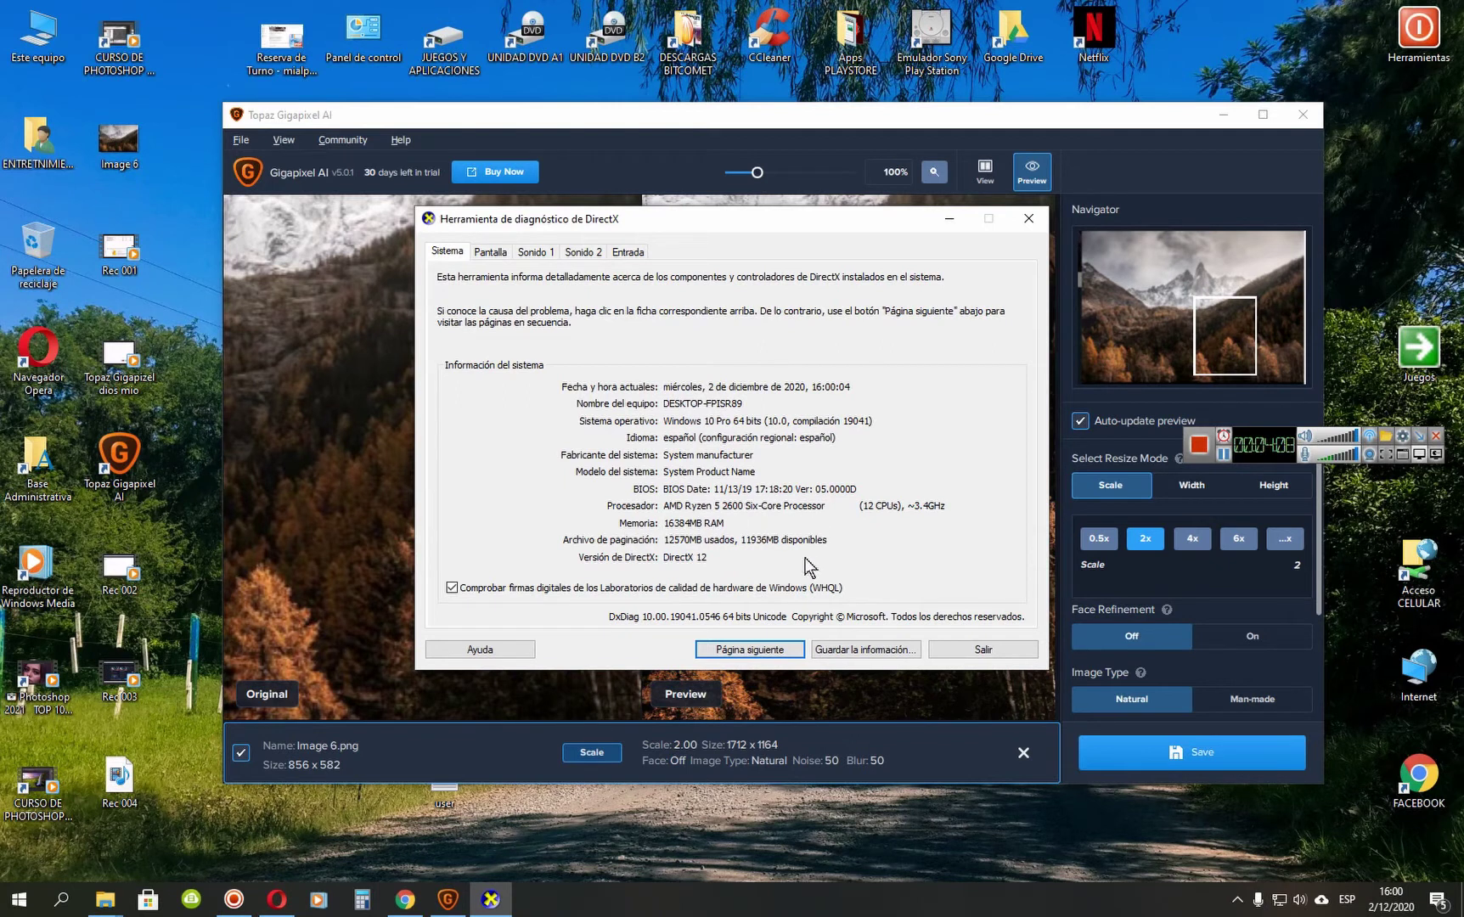
pyautogui.click(985, 651)
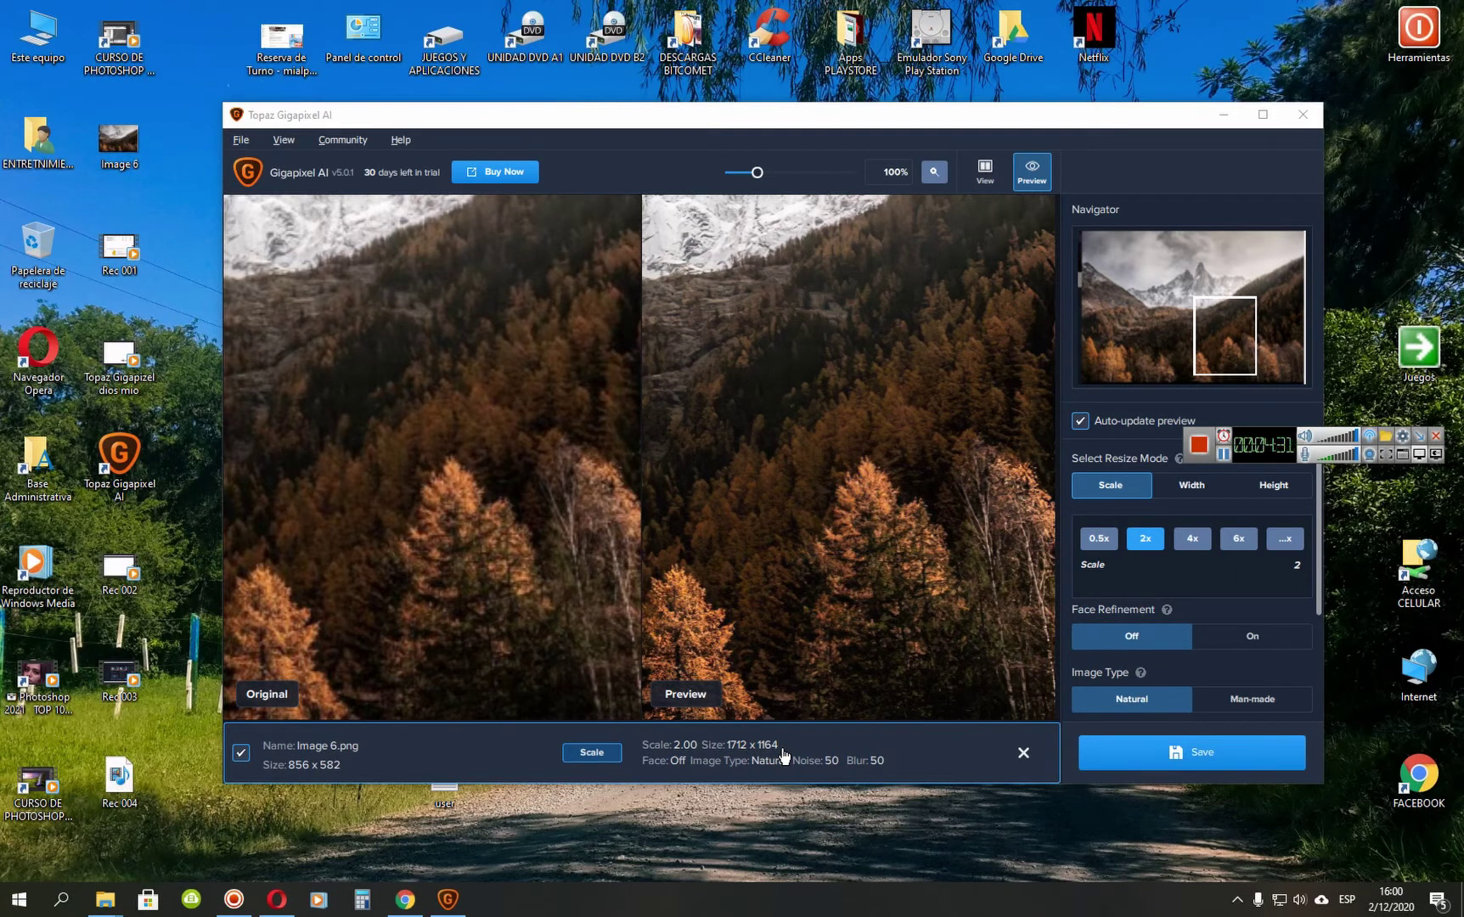
# Save the 2x enlarged photo in .jpg format, keeping the suggested filename and the source directory.
pyautogui.click(1153, 751)
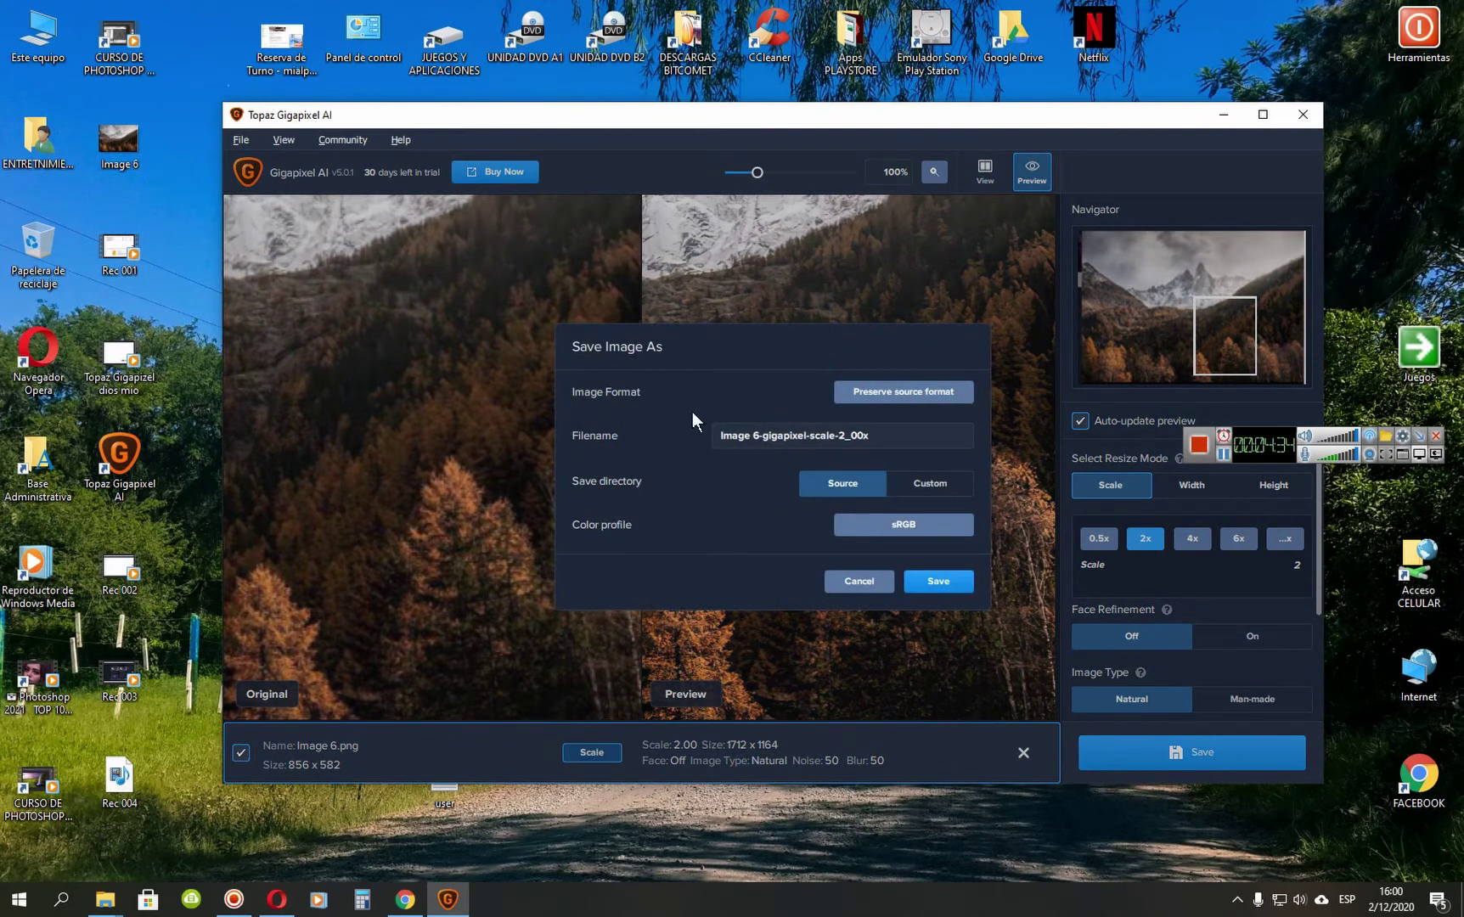
pyautogui.click(890, 393)
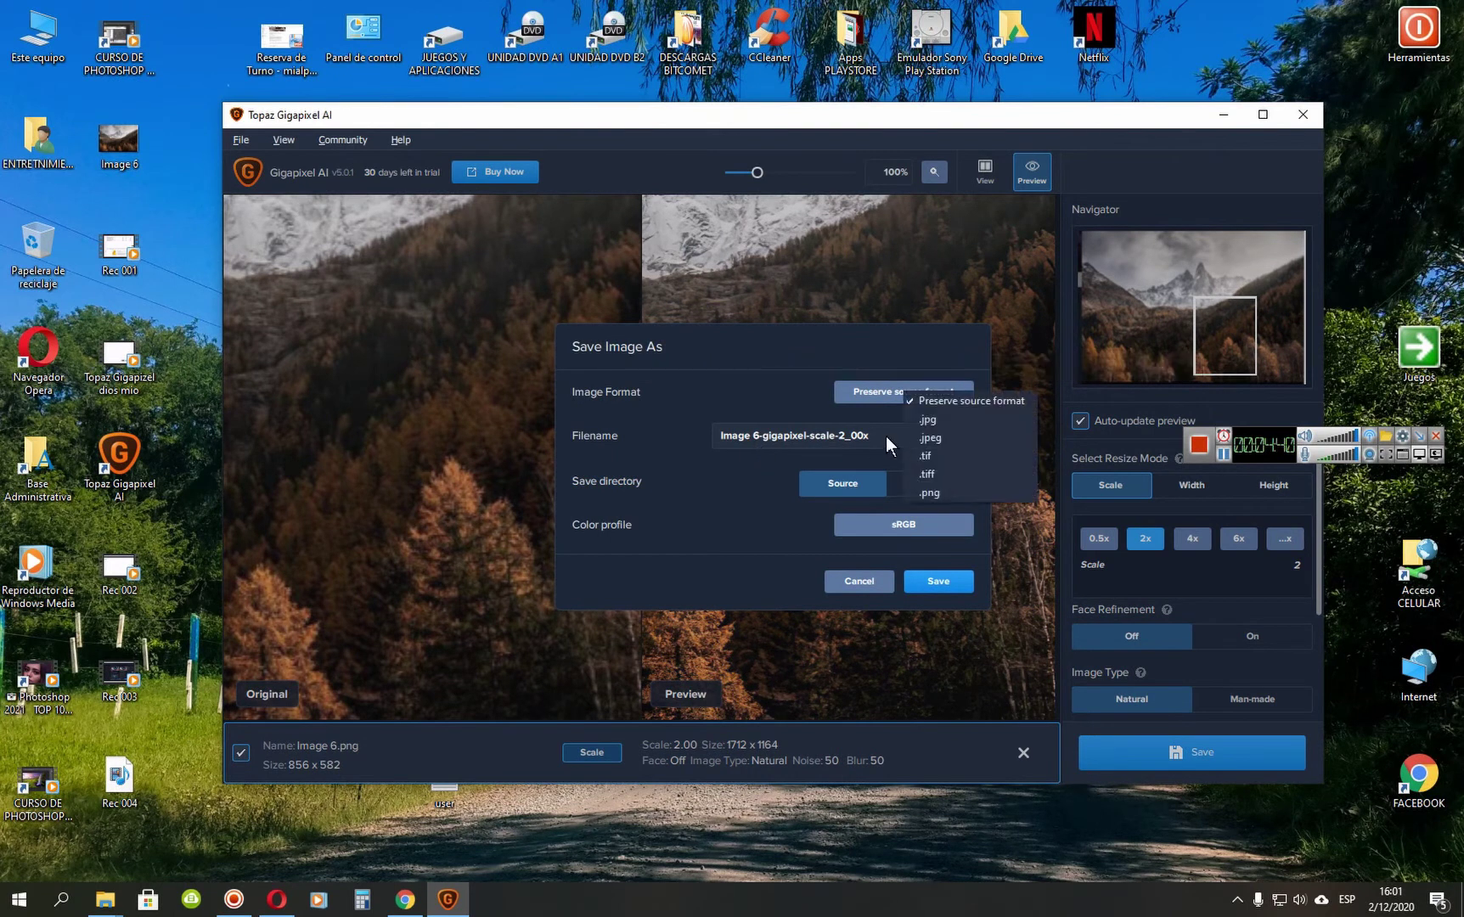
pyautogui.click(959, 419)
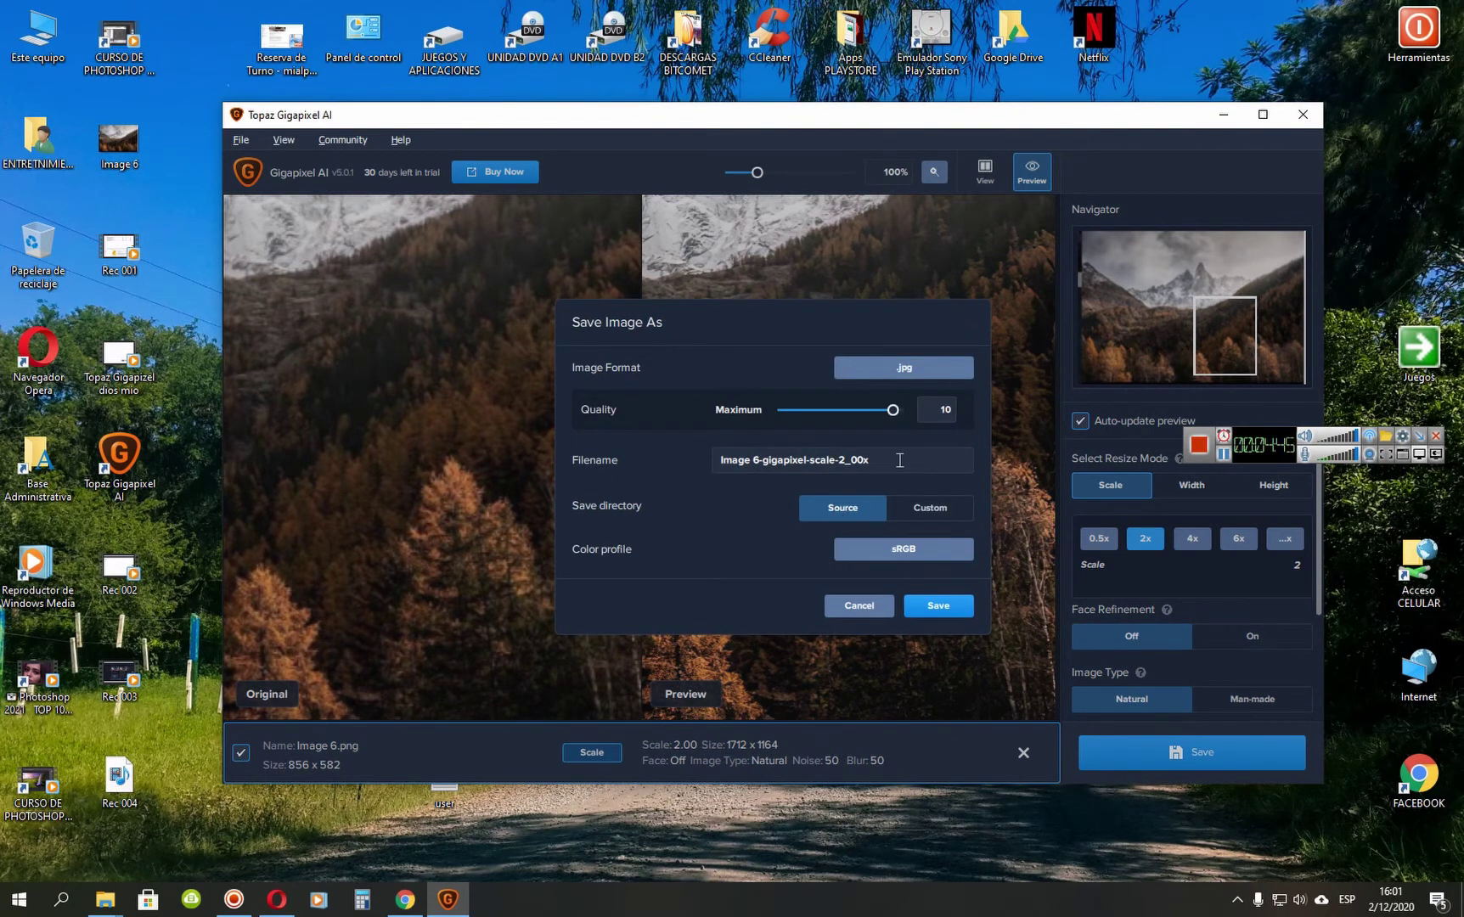
pyautogui.click(943, 606)
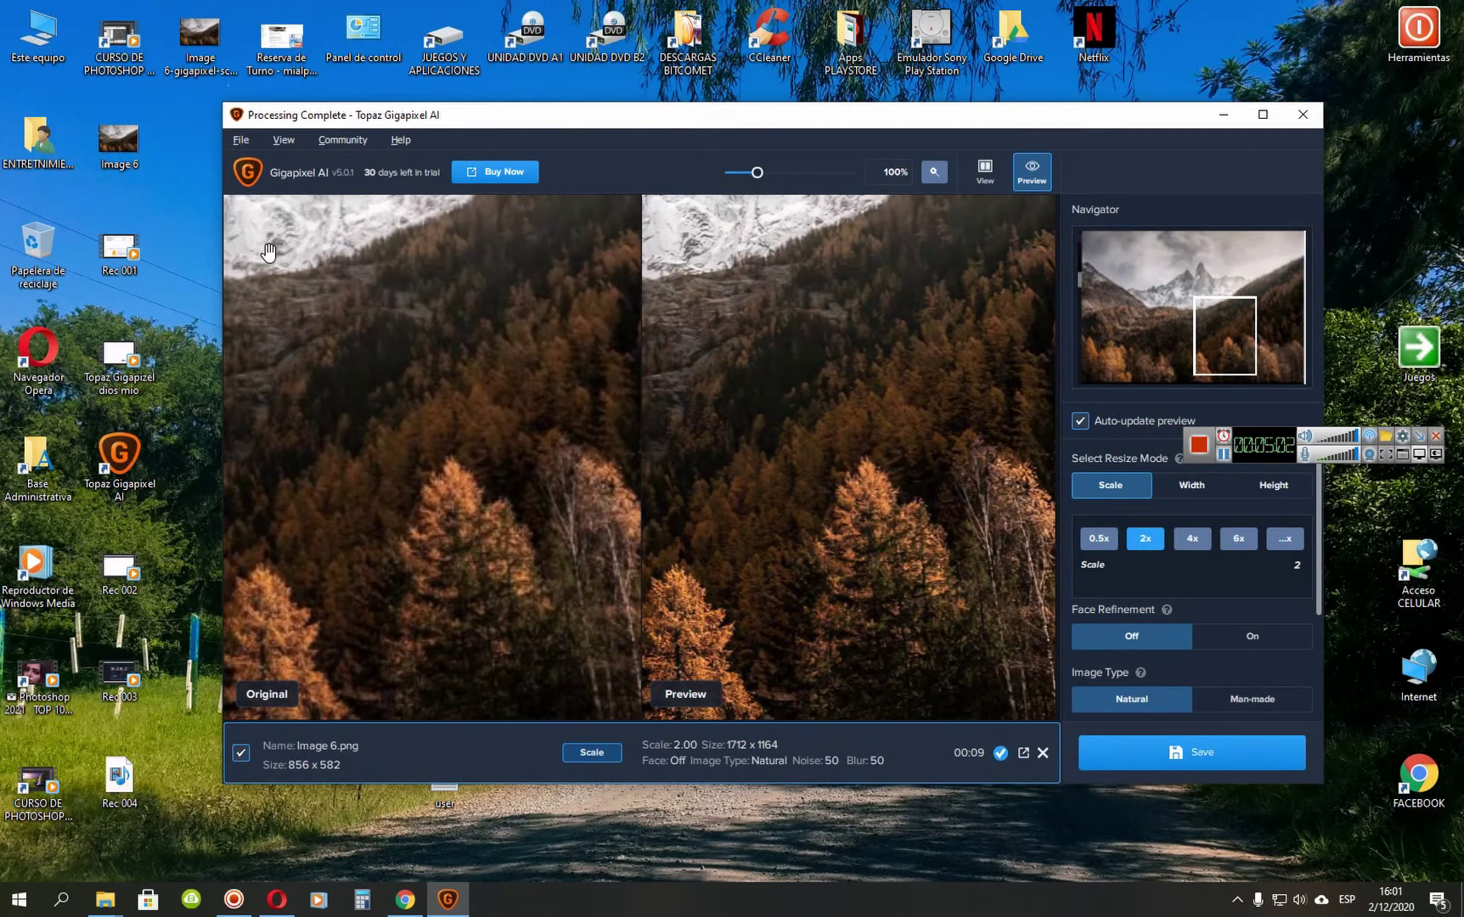
# Place the enlarged photo beside Image 6 on the desktop and create a new desktop folder with Gigapixel AI minimized.
pyautogui.moveTo(200, 38); pyautogui.dragTo(206, 140)
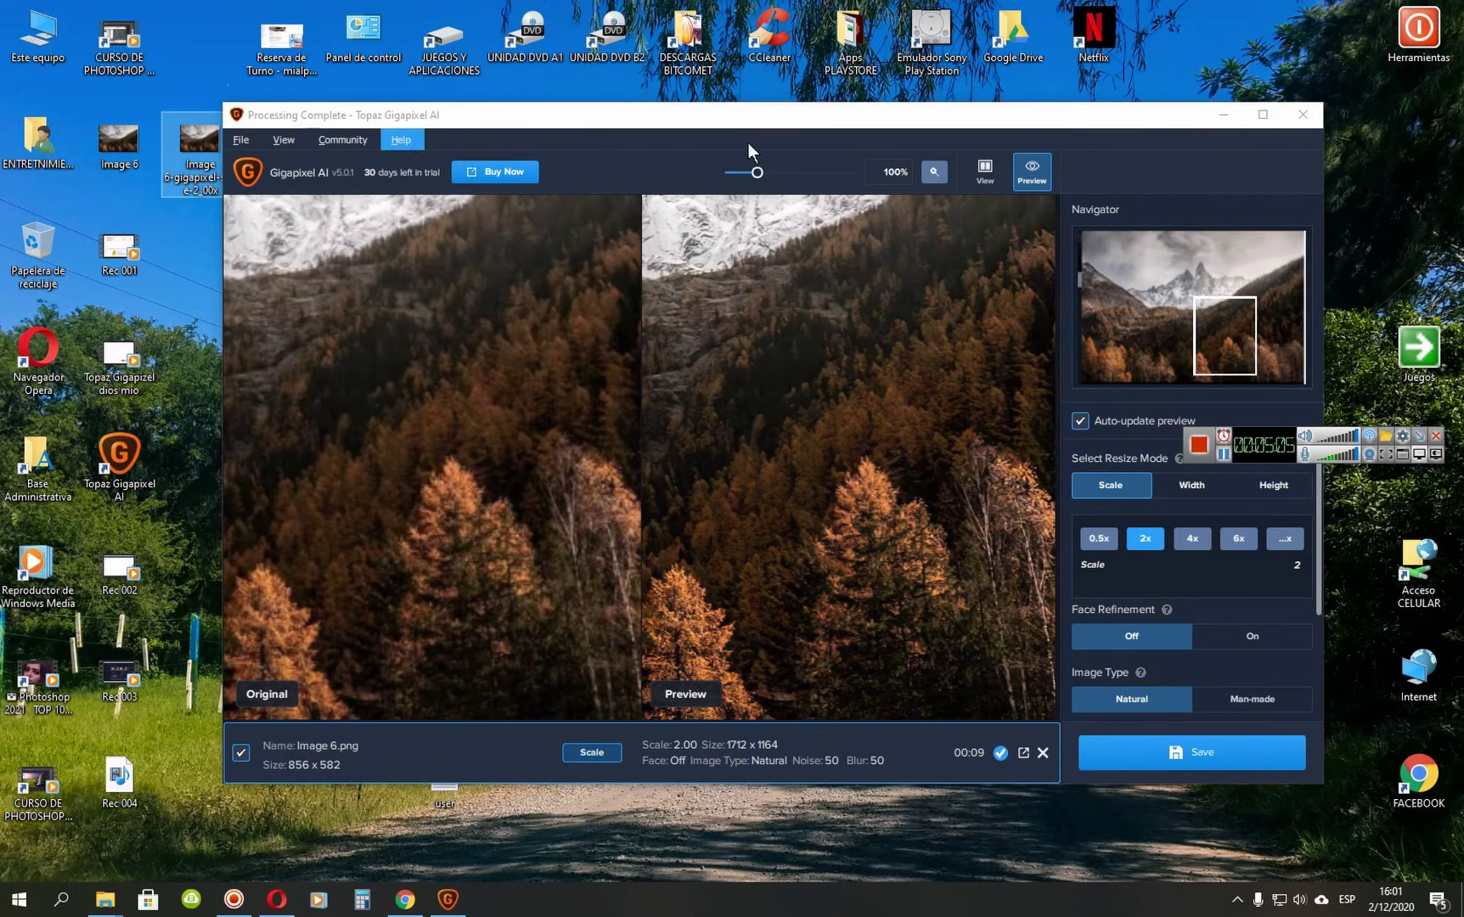
pyautogui.click(1224, 115)
pyautogui.rightClick(714, 407)
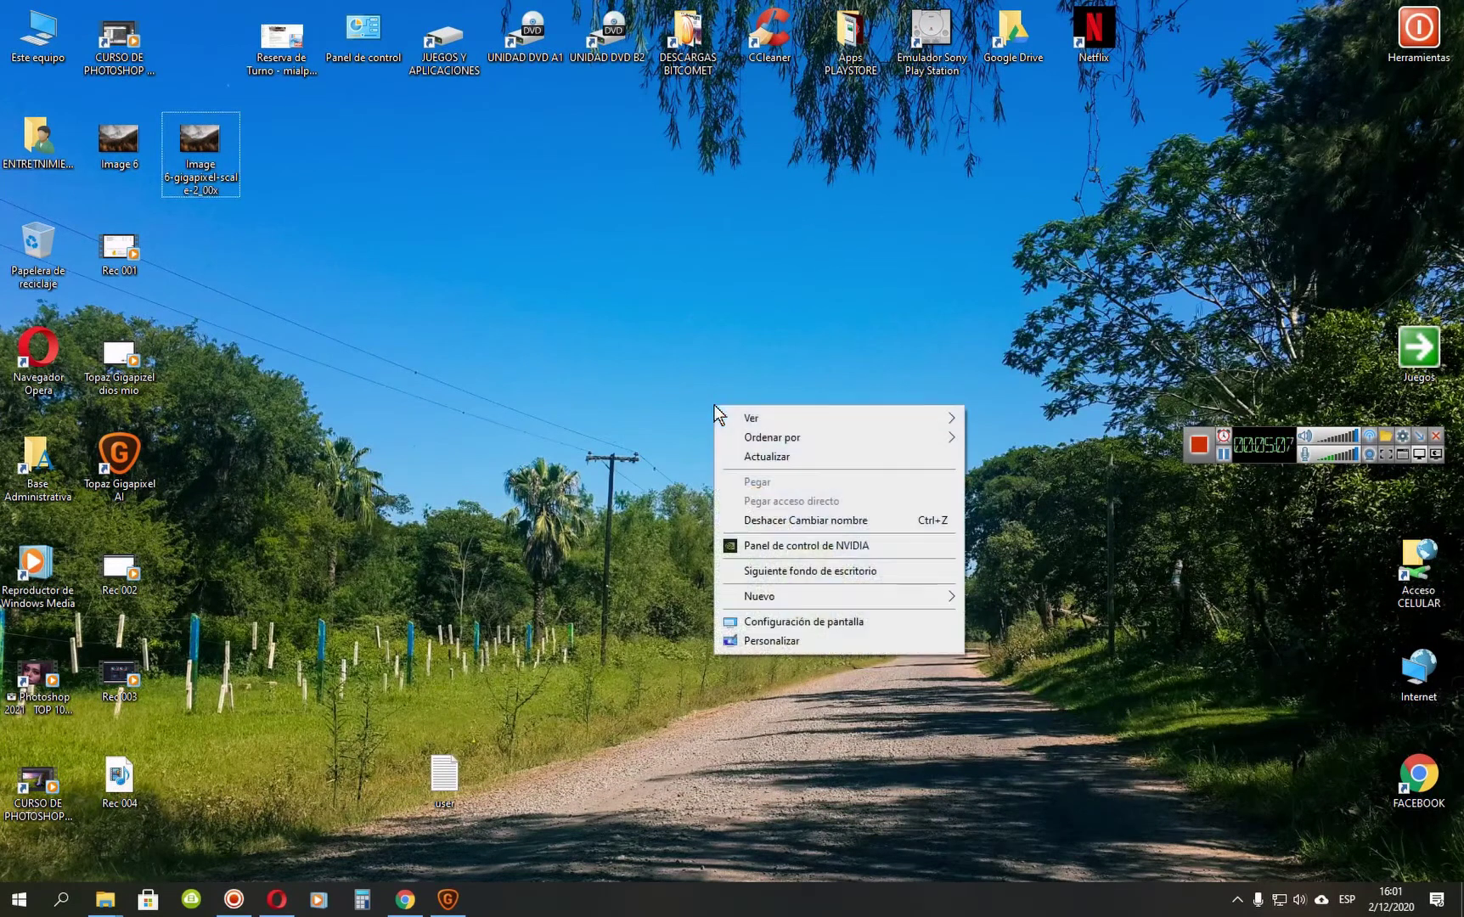
pyautogui.moveTo(824, 601)
pyautogui.click(1026, 598)
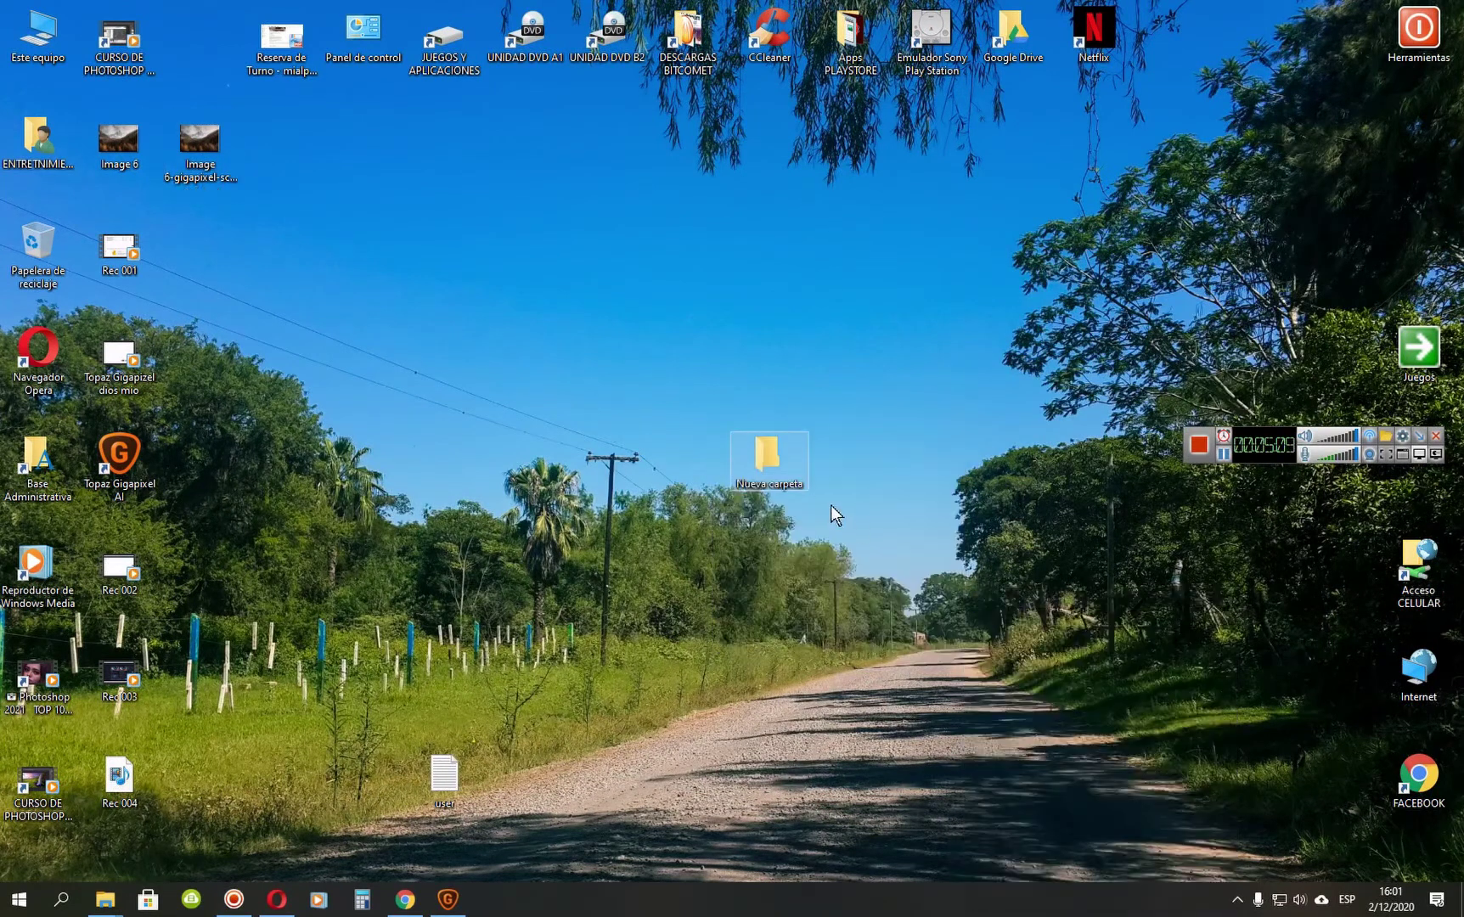
# Move Image 6 and its enlarged copy into the new desktop folder and open the folder.
pyautogui.moveTo(318, 215); pyautogui.dragTo(769, 466)
pyautogui.doubleClick(770, 459)
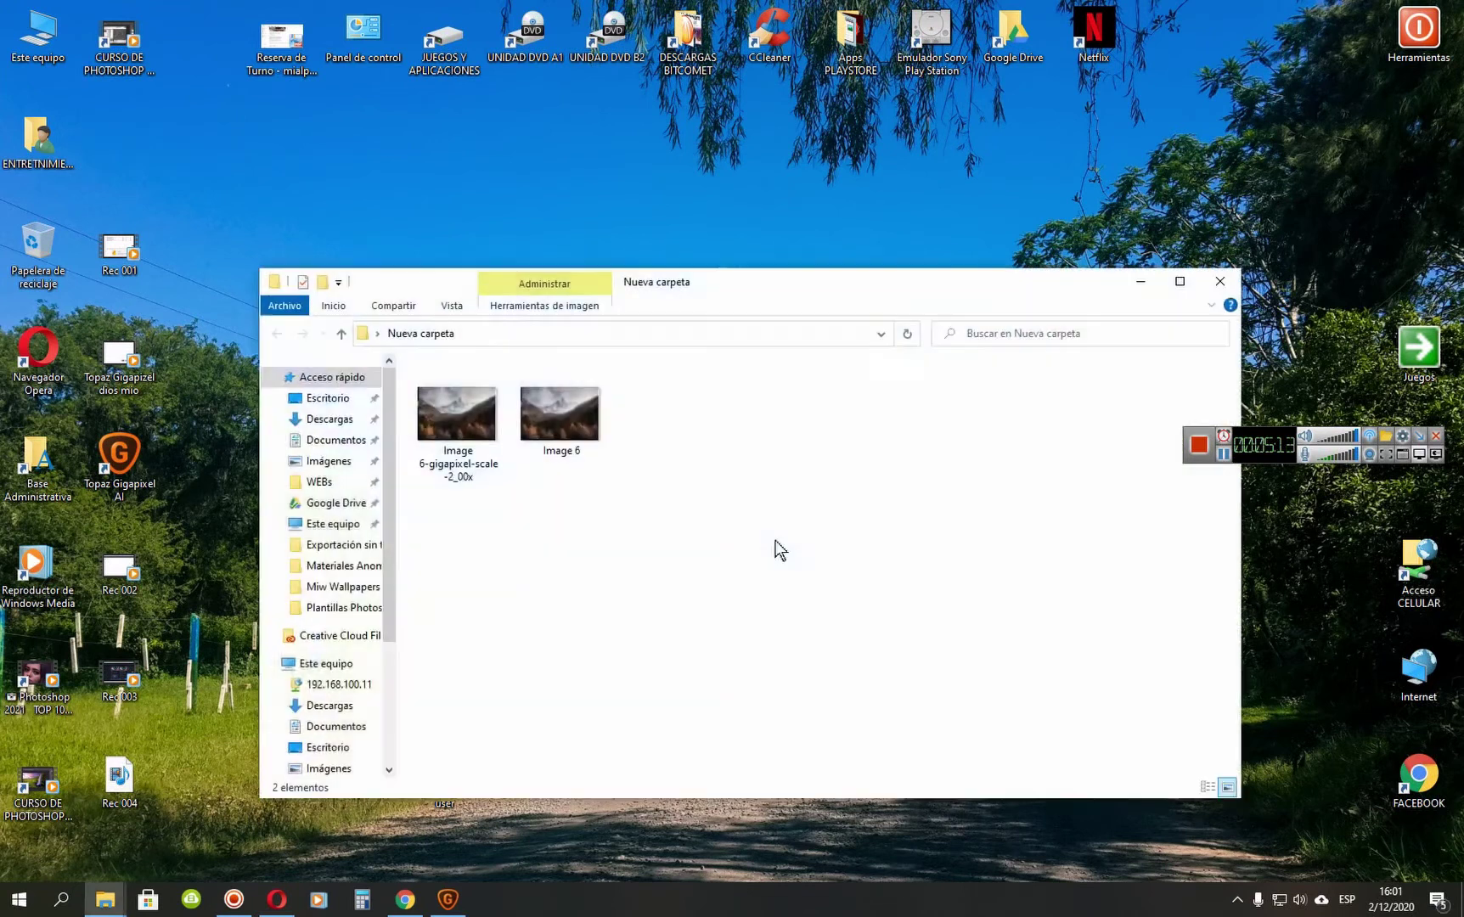
# Compare the file sizes of the two images and read the detailed properties of the original Image 6.
pyautogui.click(571, 410)
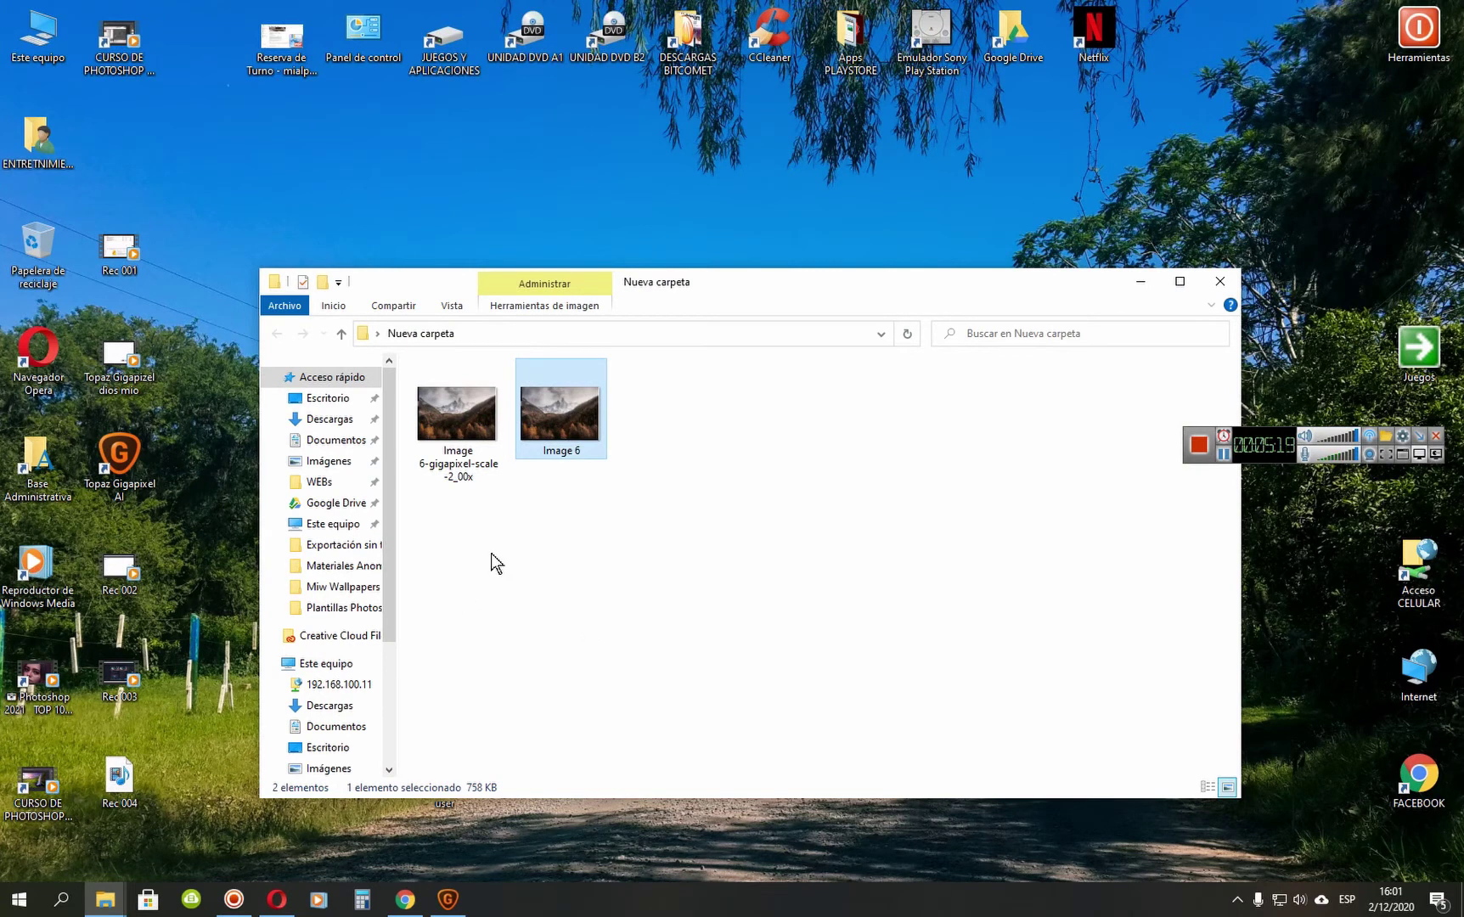
pyautogui.click(486, 450)
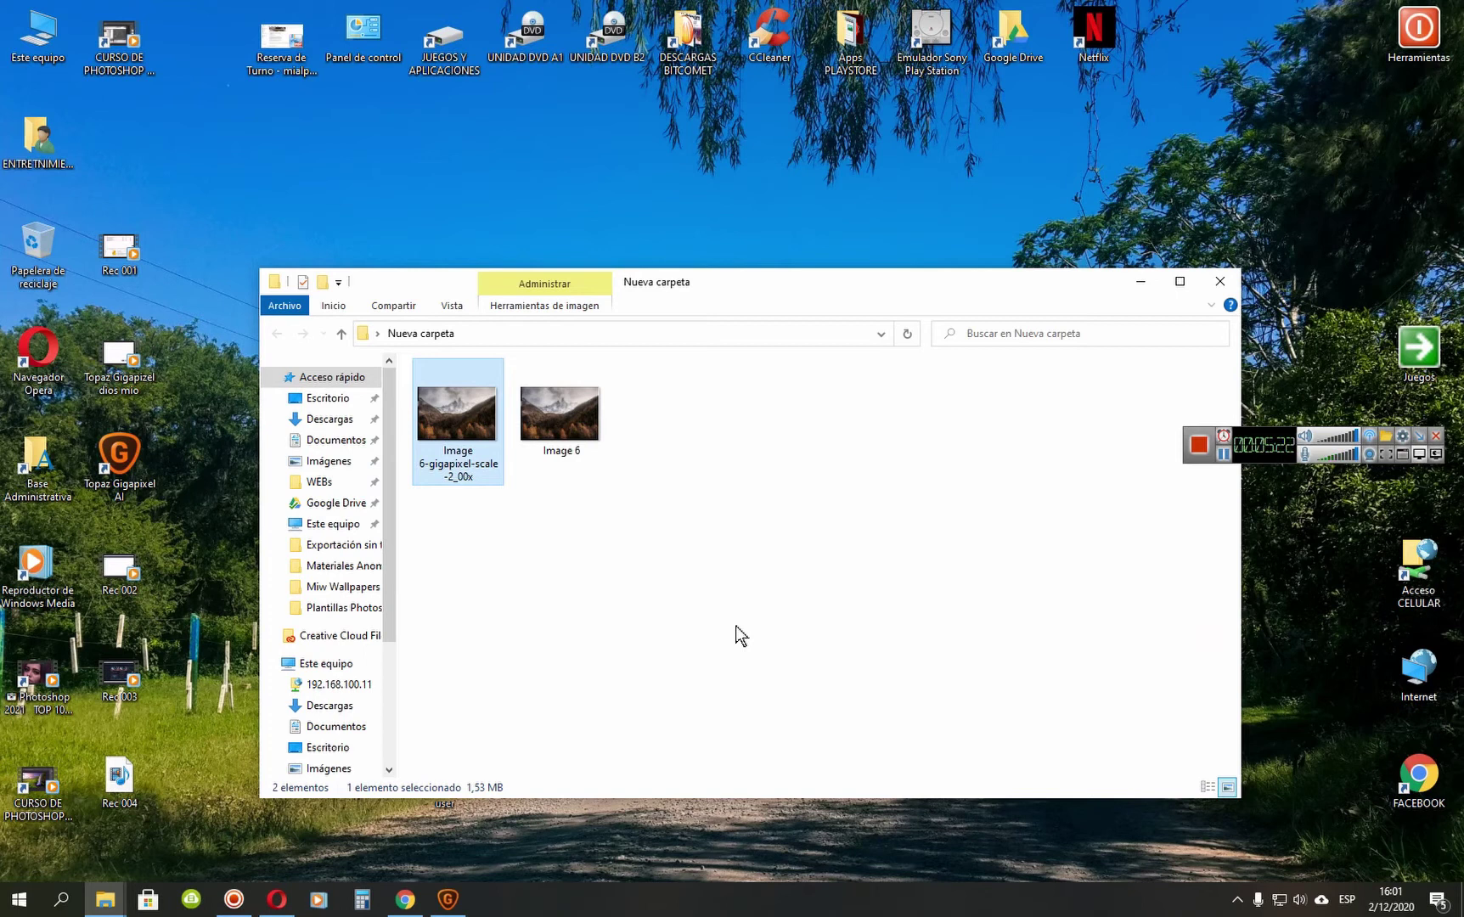
pyautogui.rightClick(548, 421)
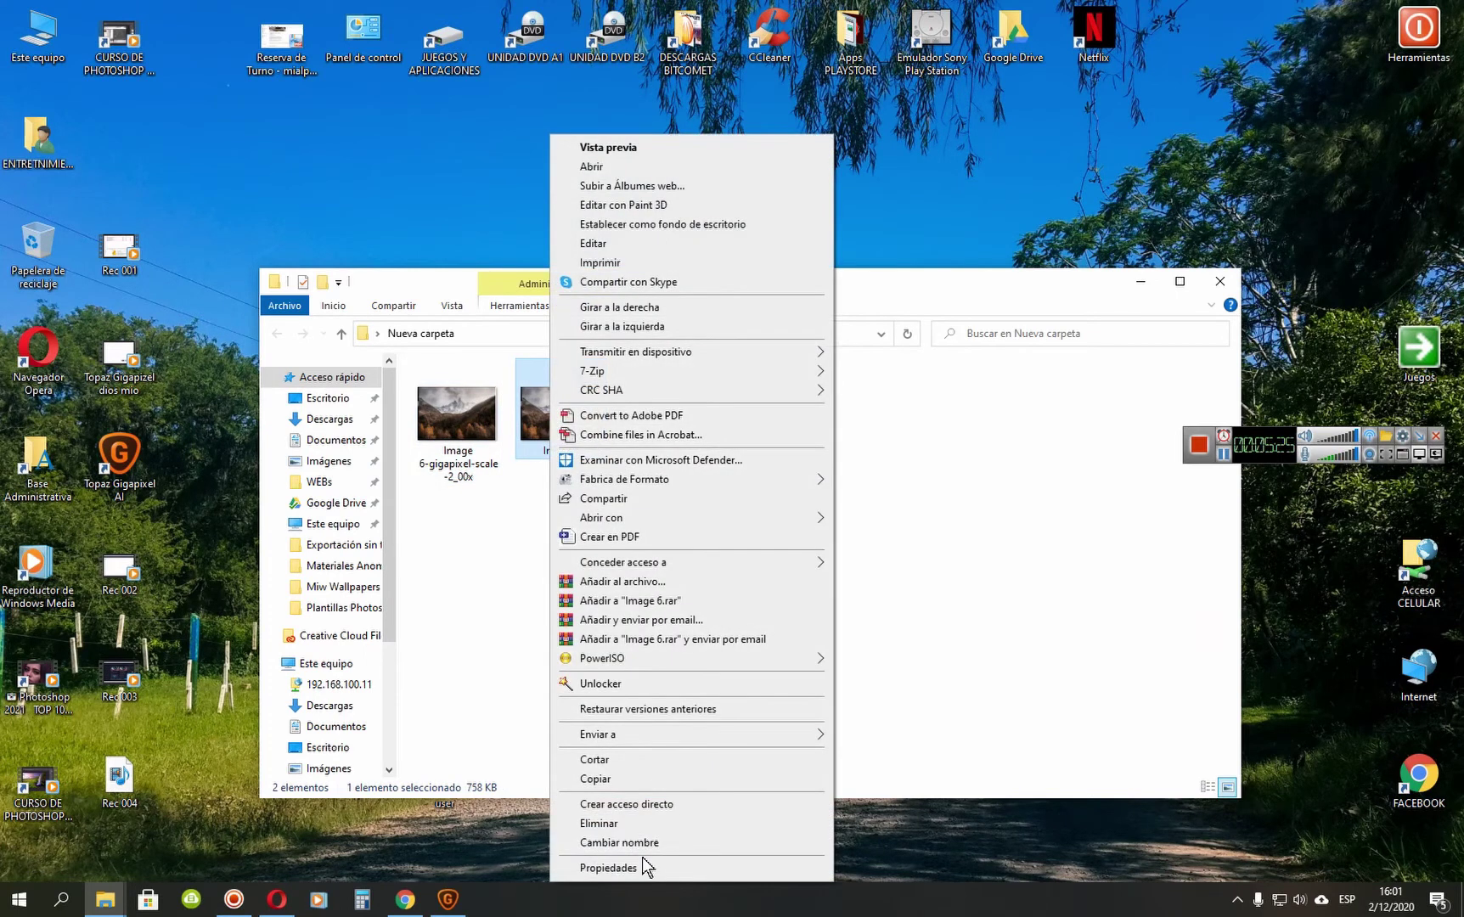
pyautogui.click(645, 866)
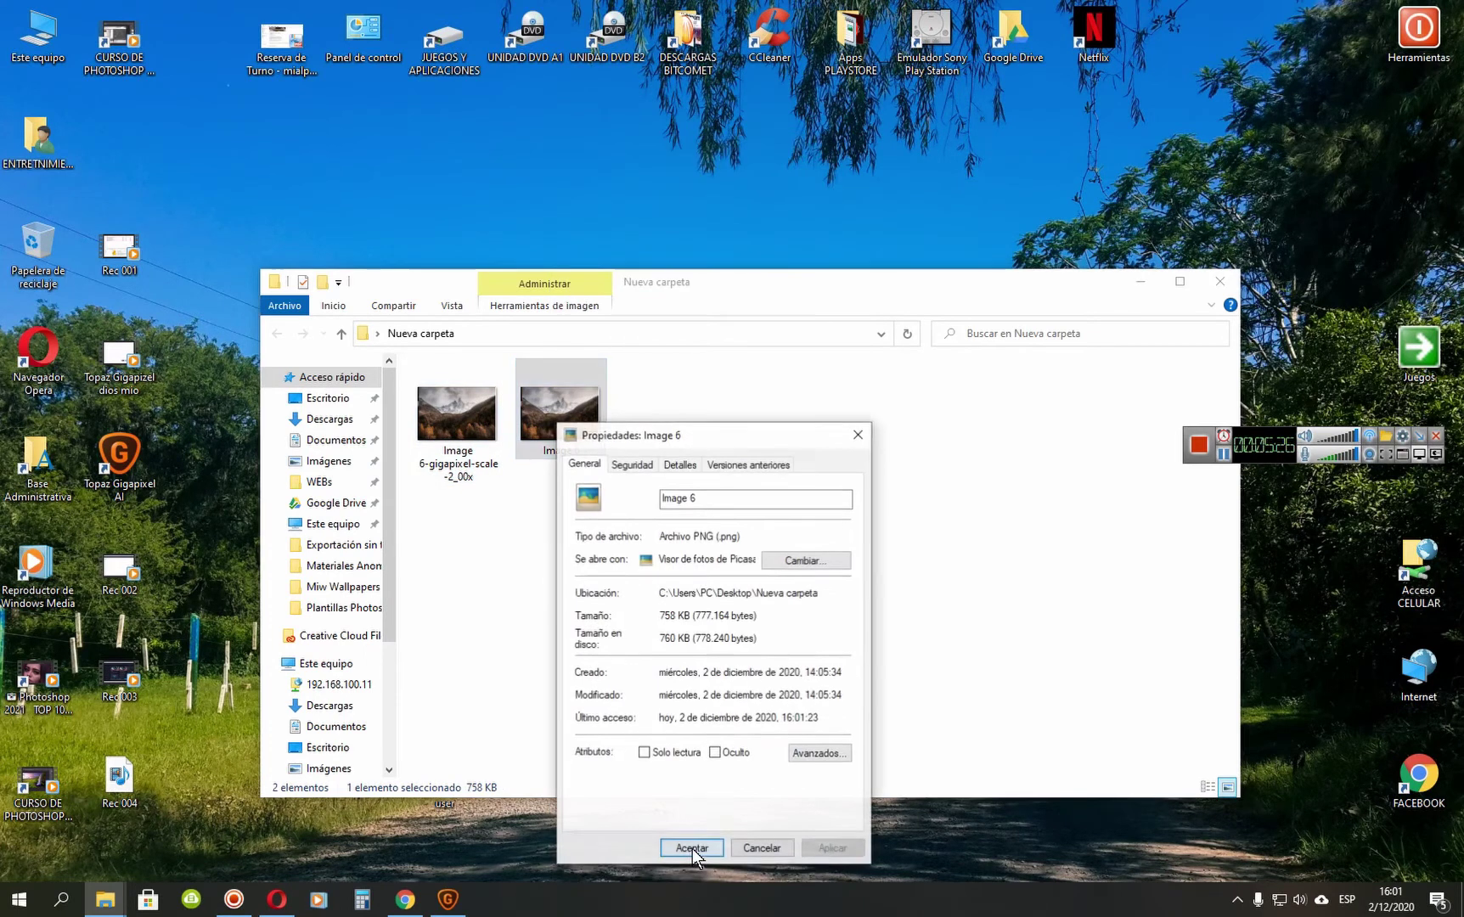
pyautogui.click(674, 467)
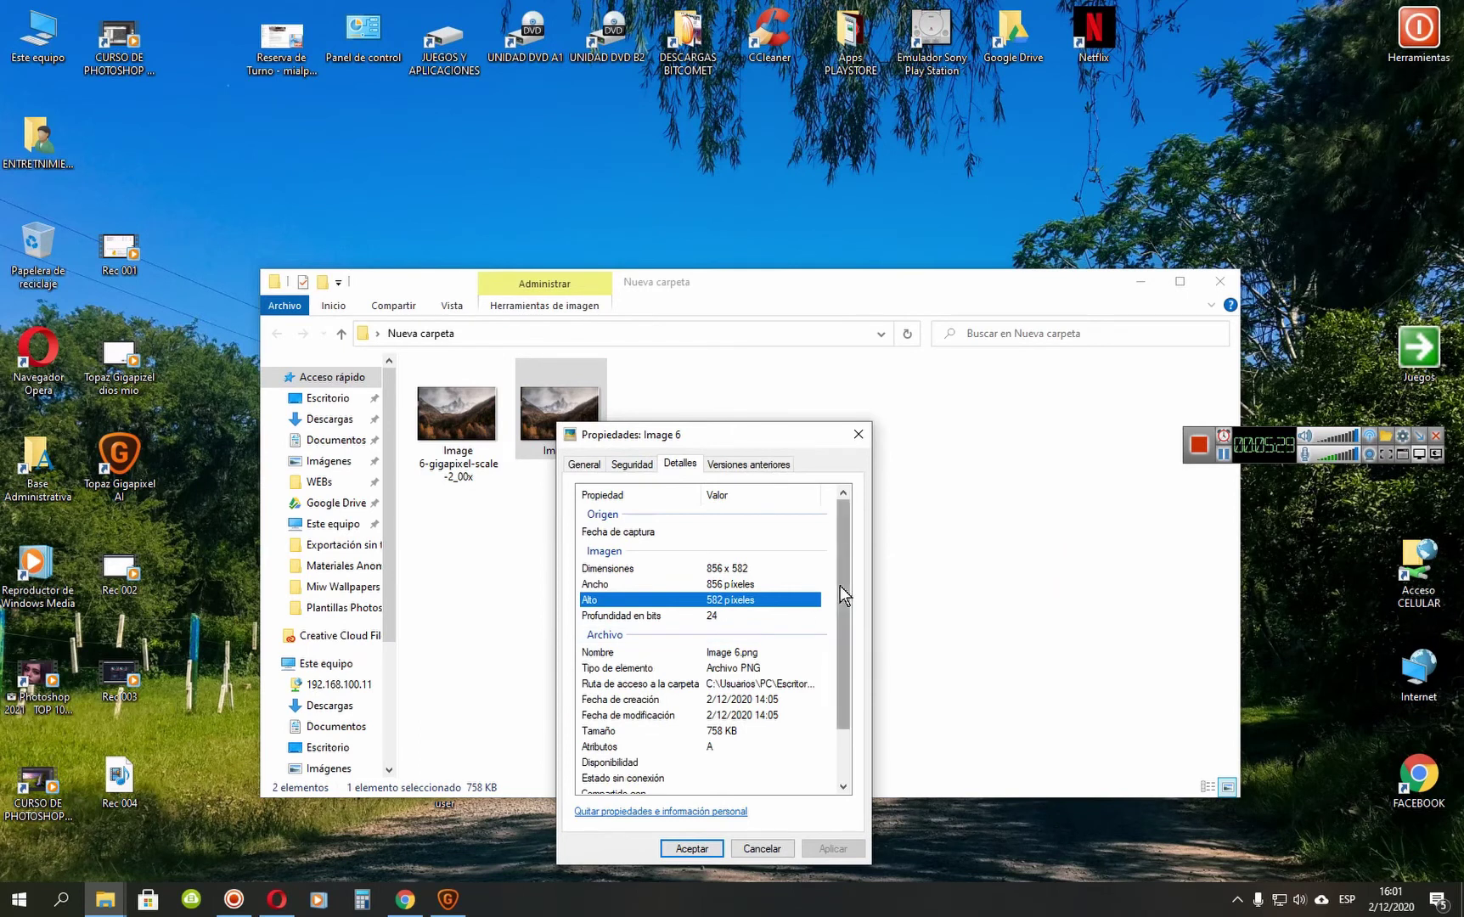
pyautogui.moveTo(840, 586)
pyautogui.mouseDown()
pyautogui.moveTo(840, 609)
pyautogui.moveTo(816, 599)
pyautogui.mouseUp()
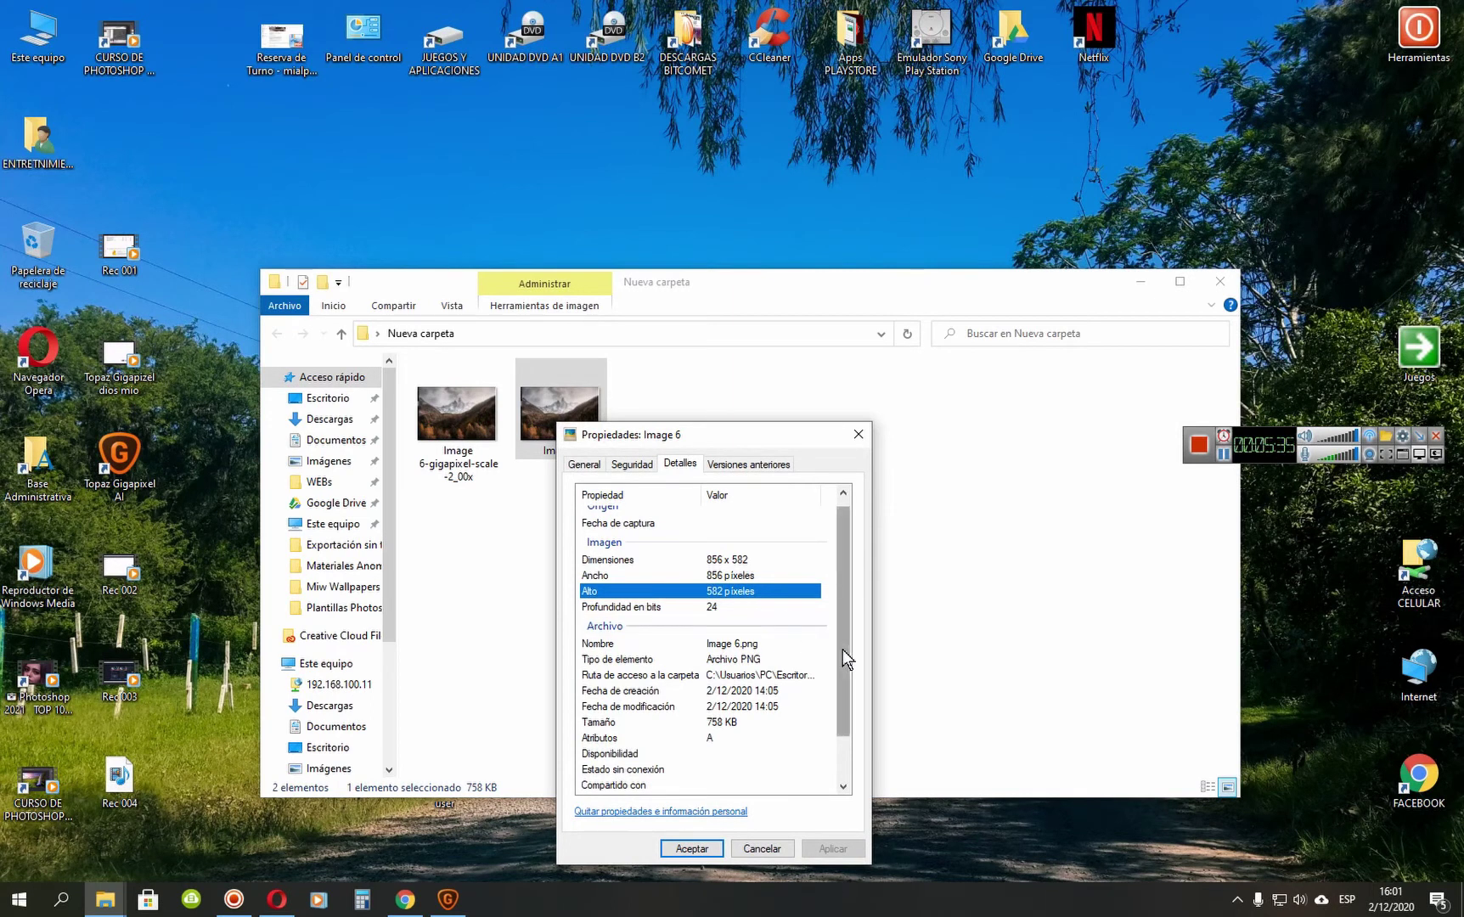
pyautogui.moveTo(843, 654); pyautogui.dragTo(844, 707)
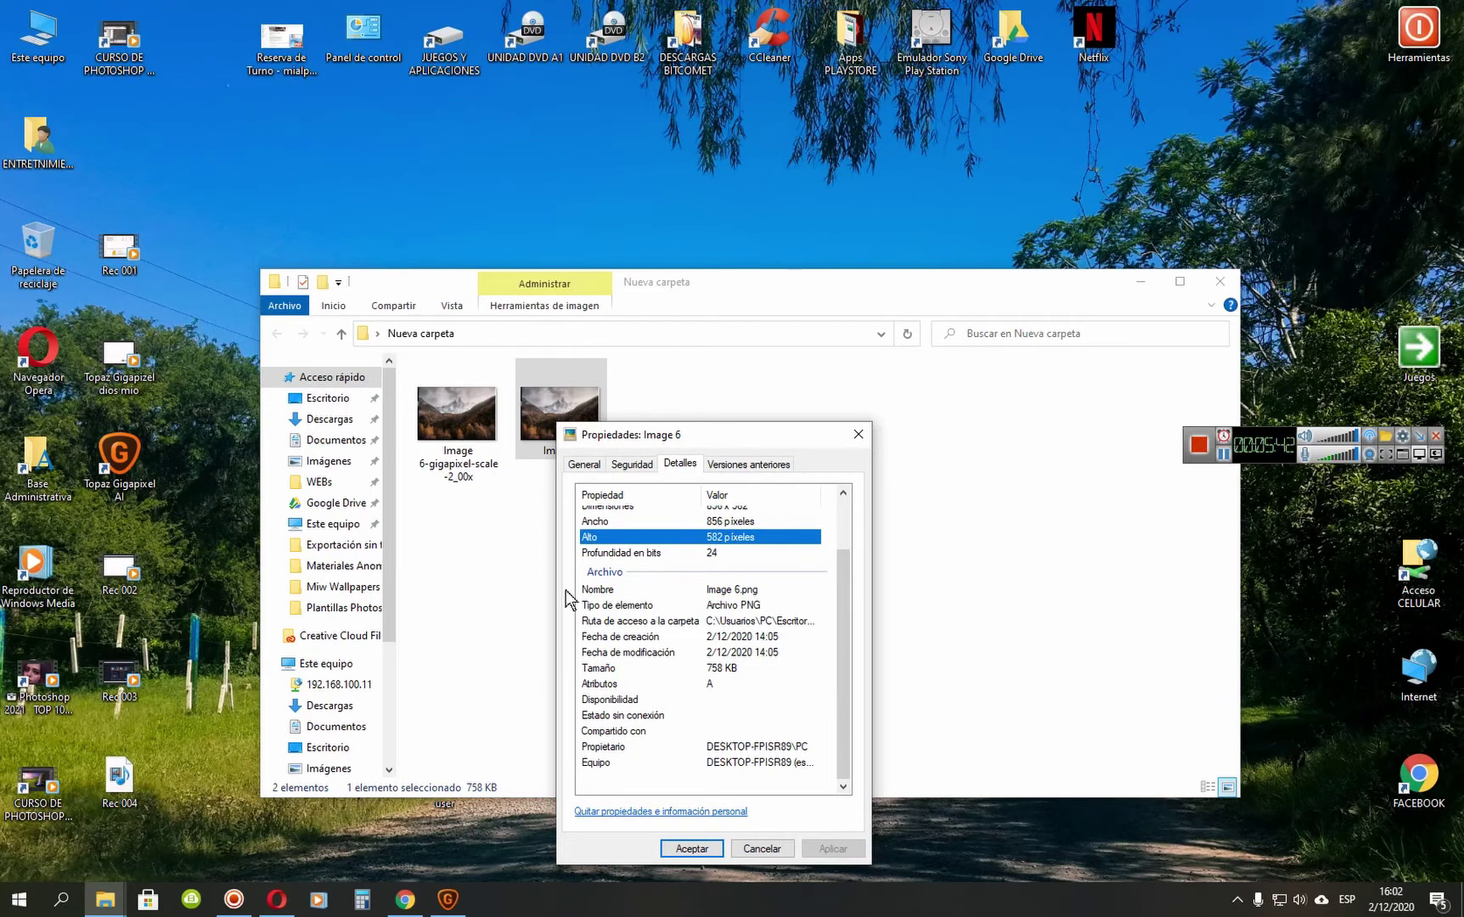
pyautogui.click(859, 435)
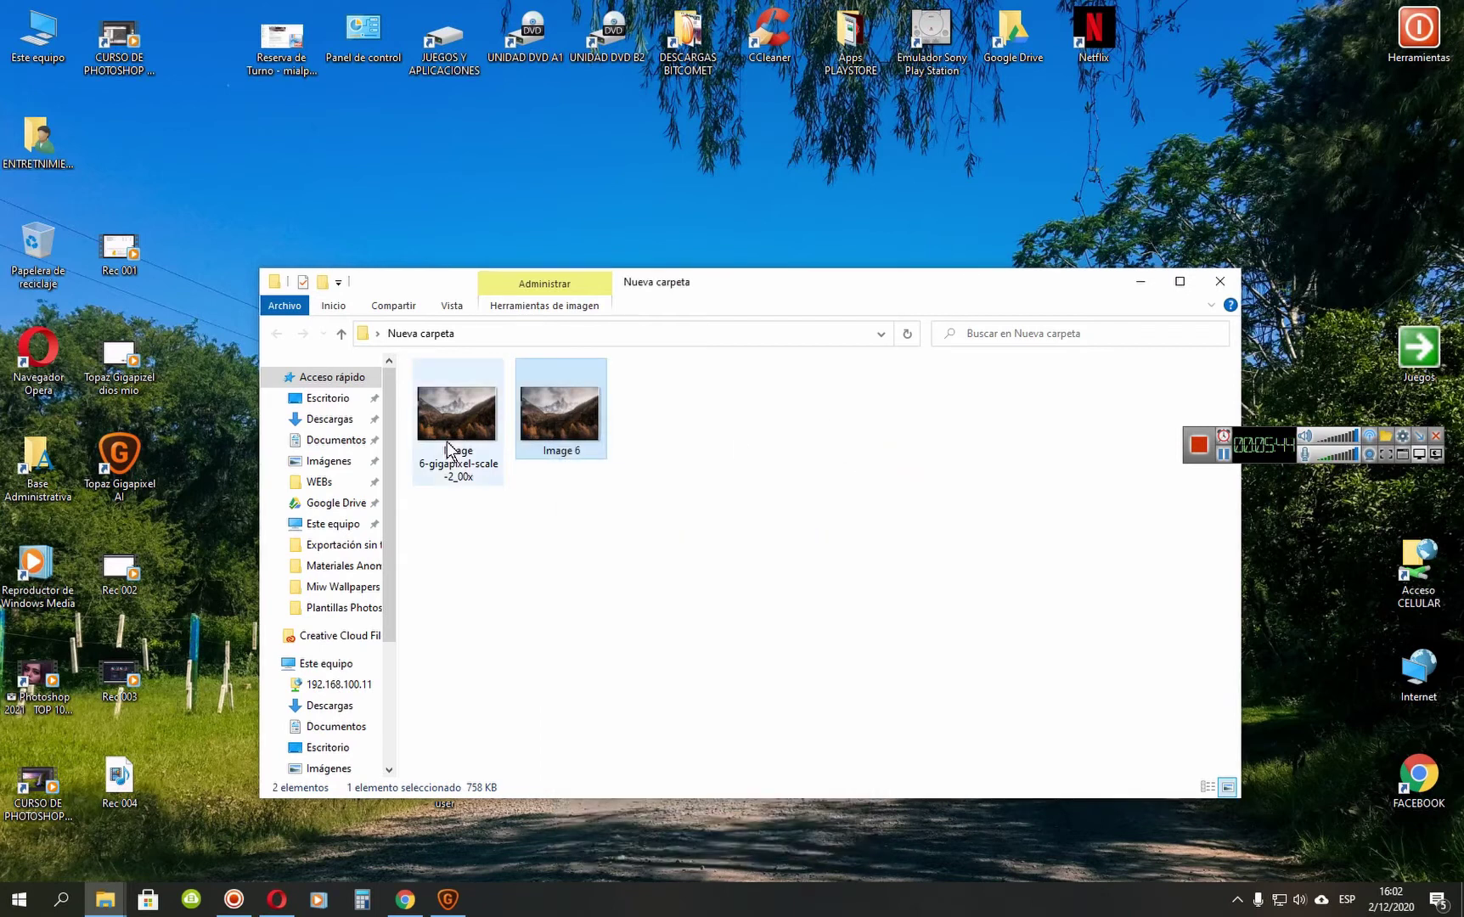
# Read the detailed properties of the enlarged copy, Image 6-gigapixel-scale-2_00x, including its image dimensions.
pyautogui.click(438, 407)
pyautogui.rightClick(439, 407)
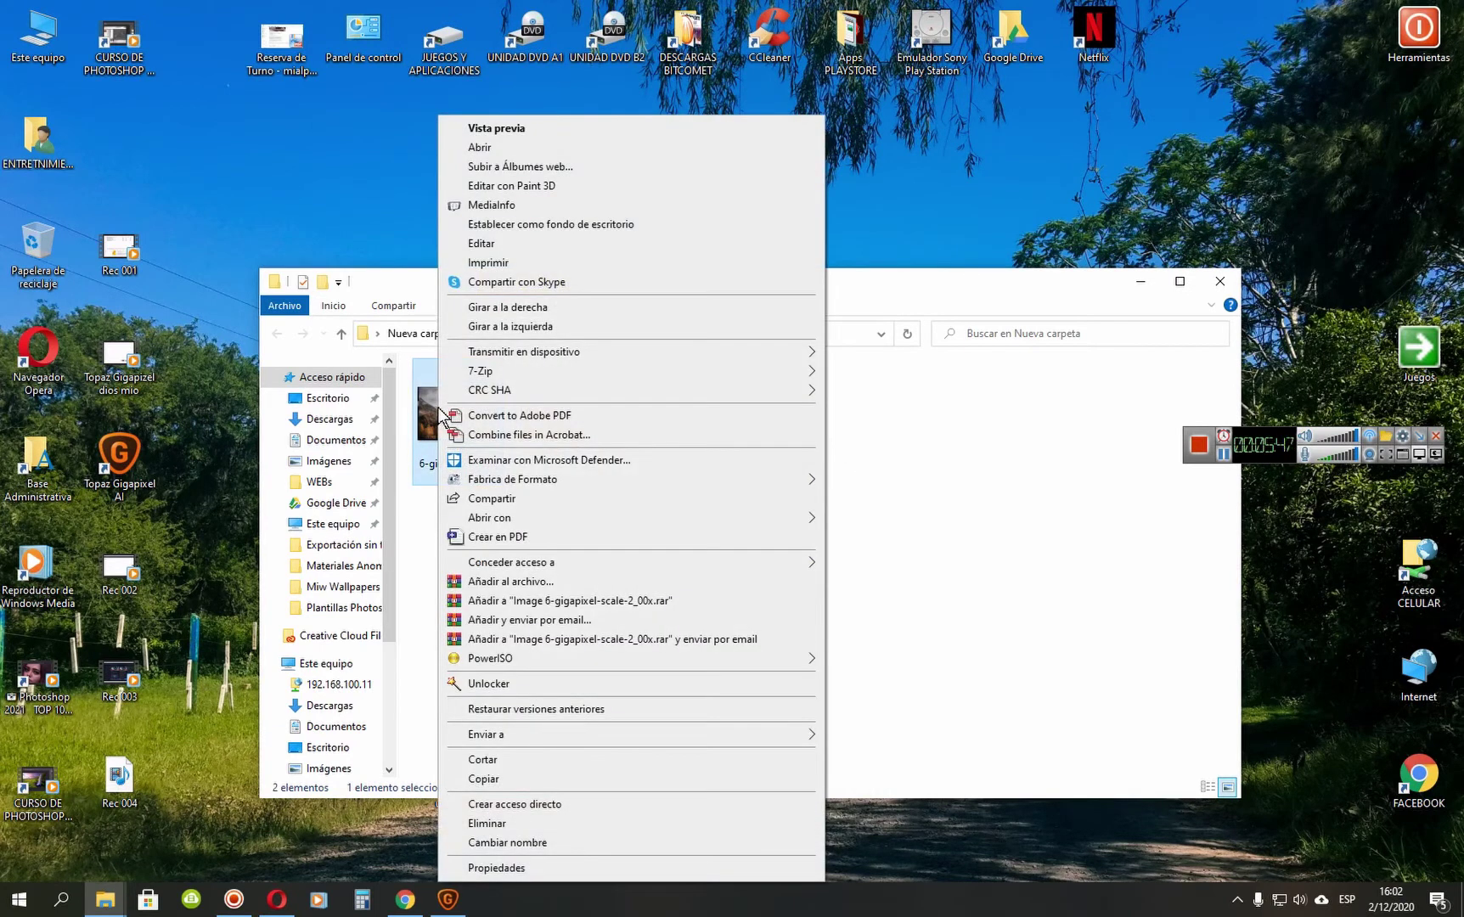
pyautogui.click(535, 875)
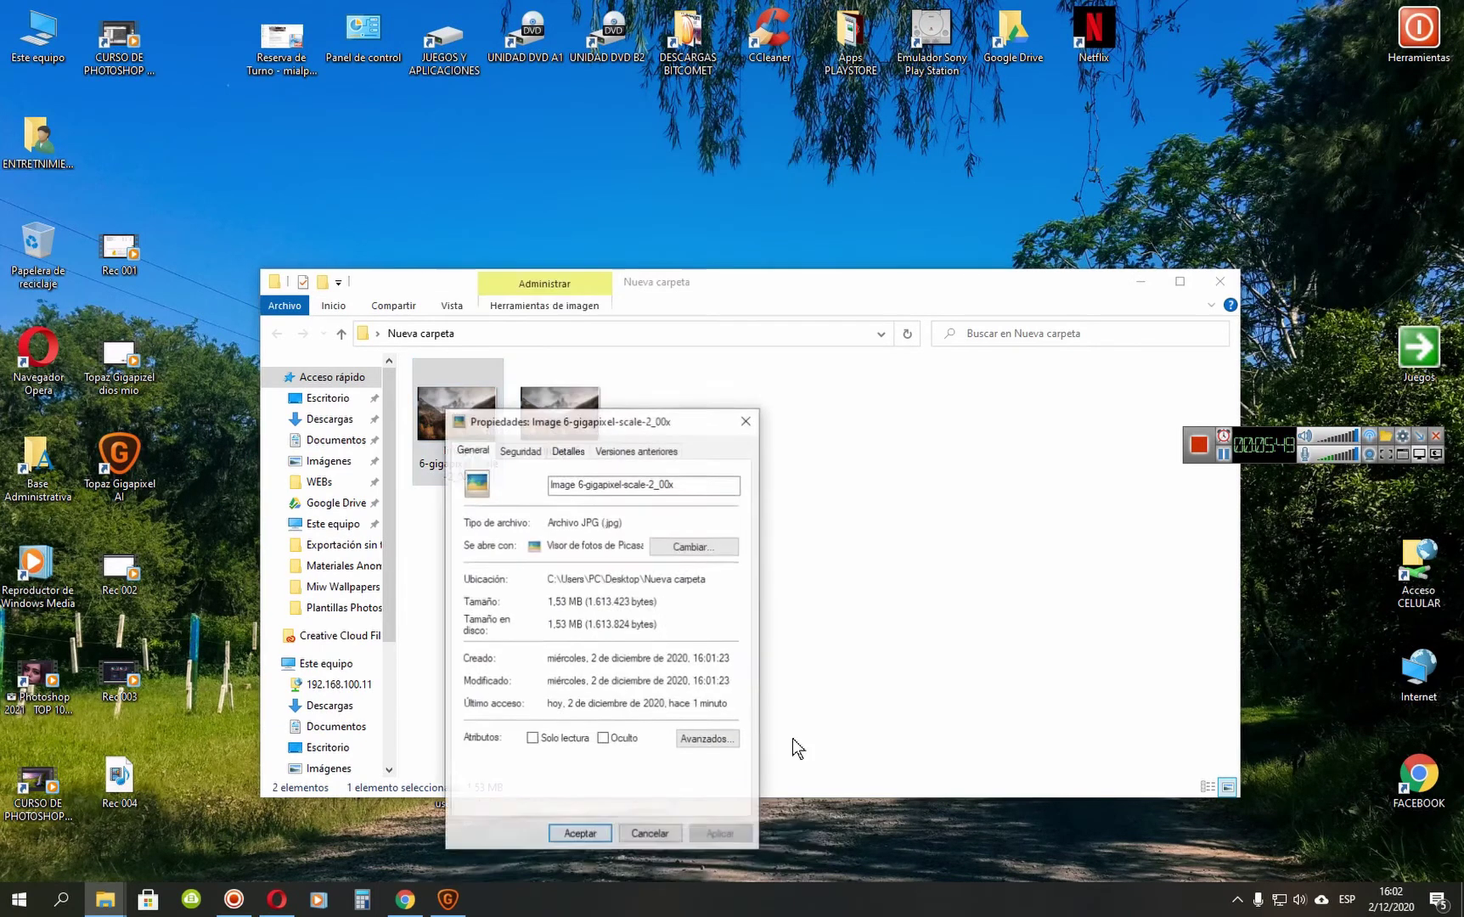
pyautogui.click(521, 451)
pyautogui.click(567, 450)
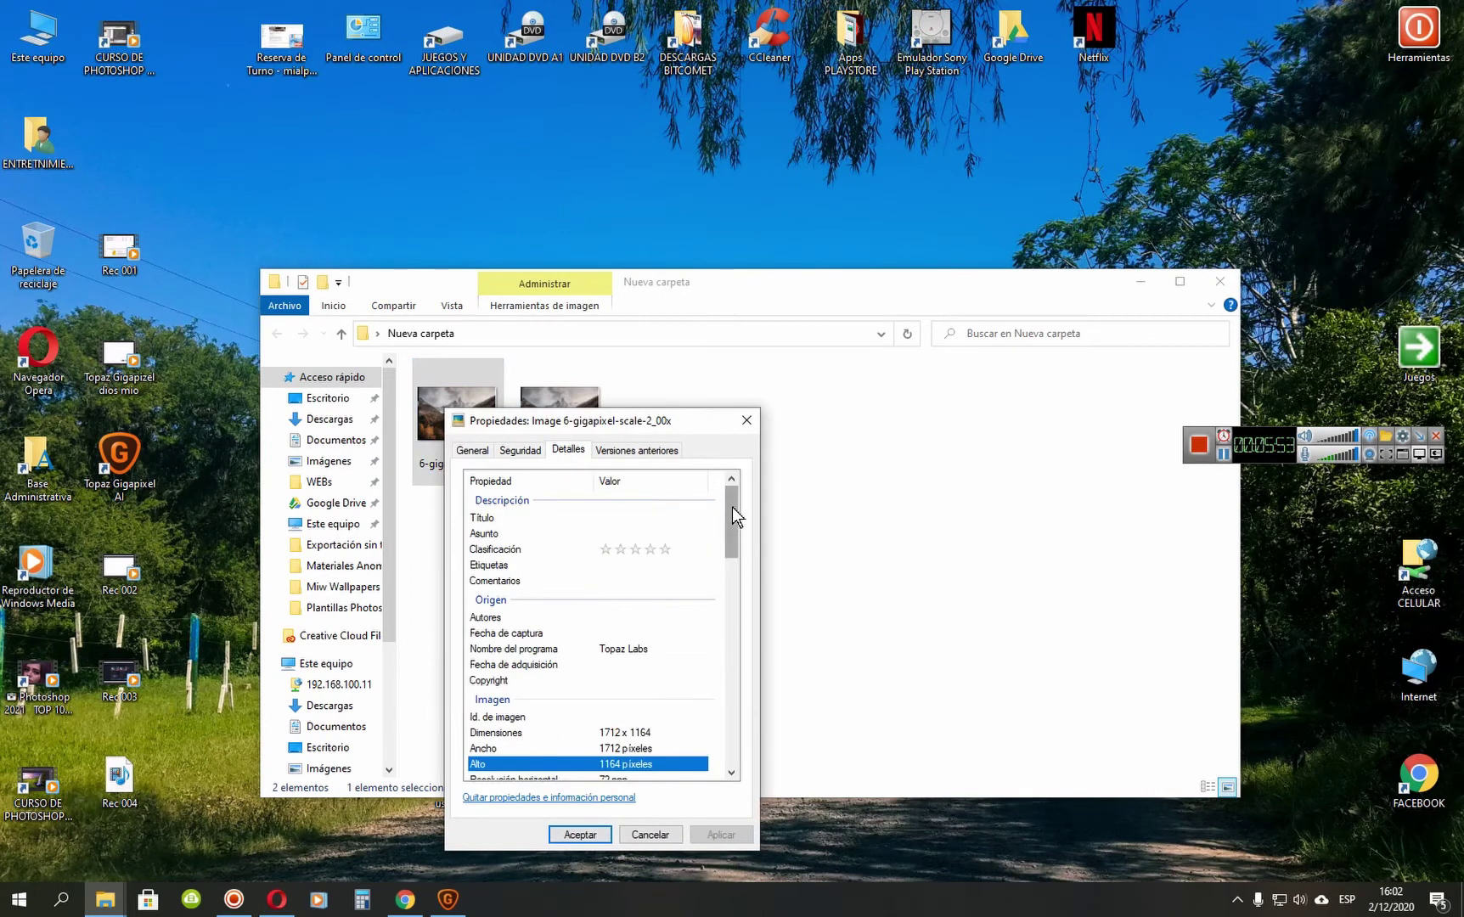
pyautogui.moveTo(732, 507)
pyautogui.mouseDown()
pyautogui.moveTo(728, 728)
pyautogui.moveTo(723, 495)
pyautogui.mouseUp()
pyautogui.click(747, 420)
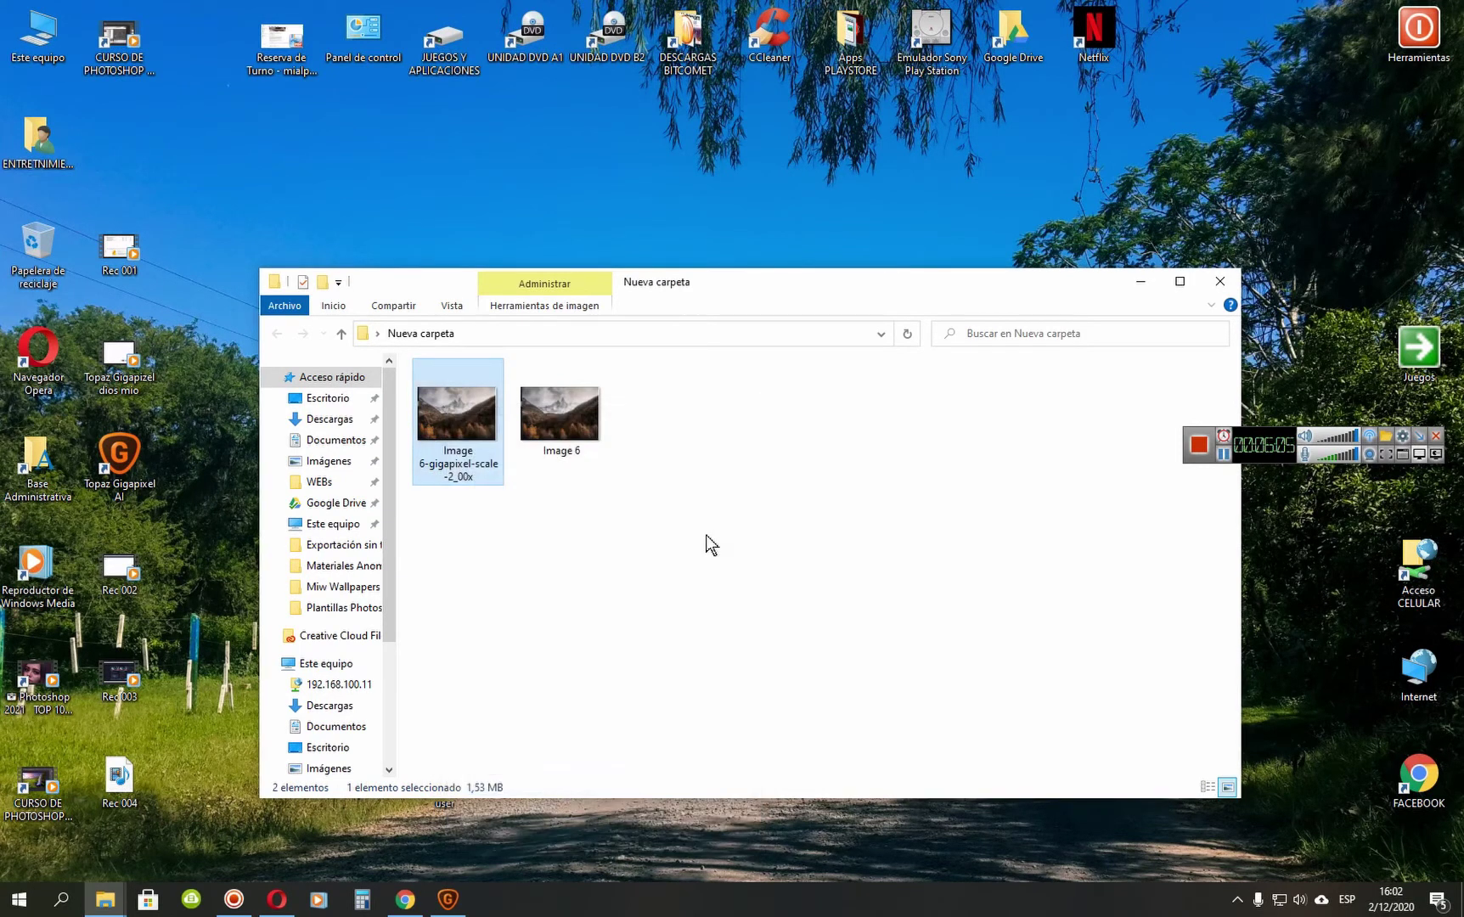
pyautogui.click(712, 545)
# View the original Image 6 in the Picasa photo viewer at different magnifications, and close it.
pyautogui.doubleClick(561, 424)
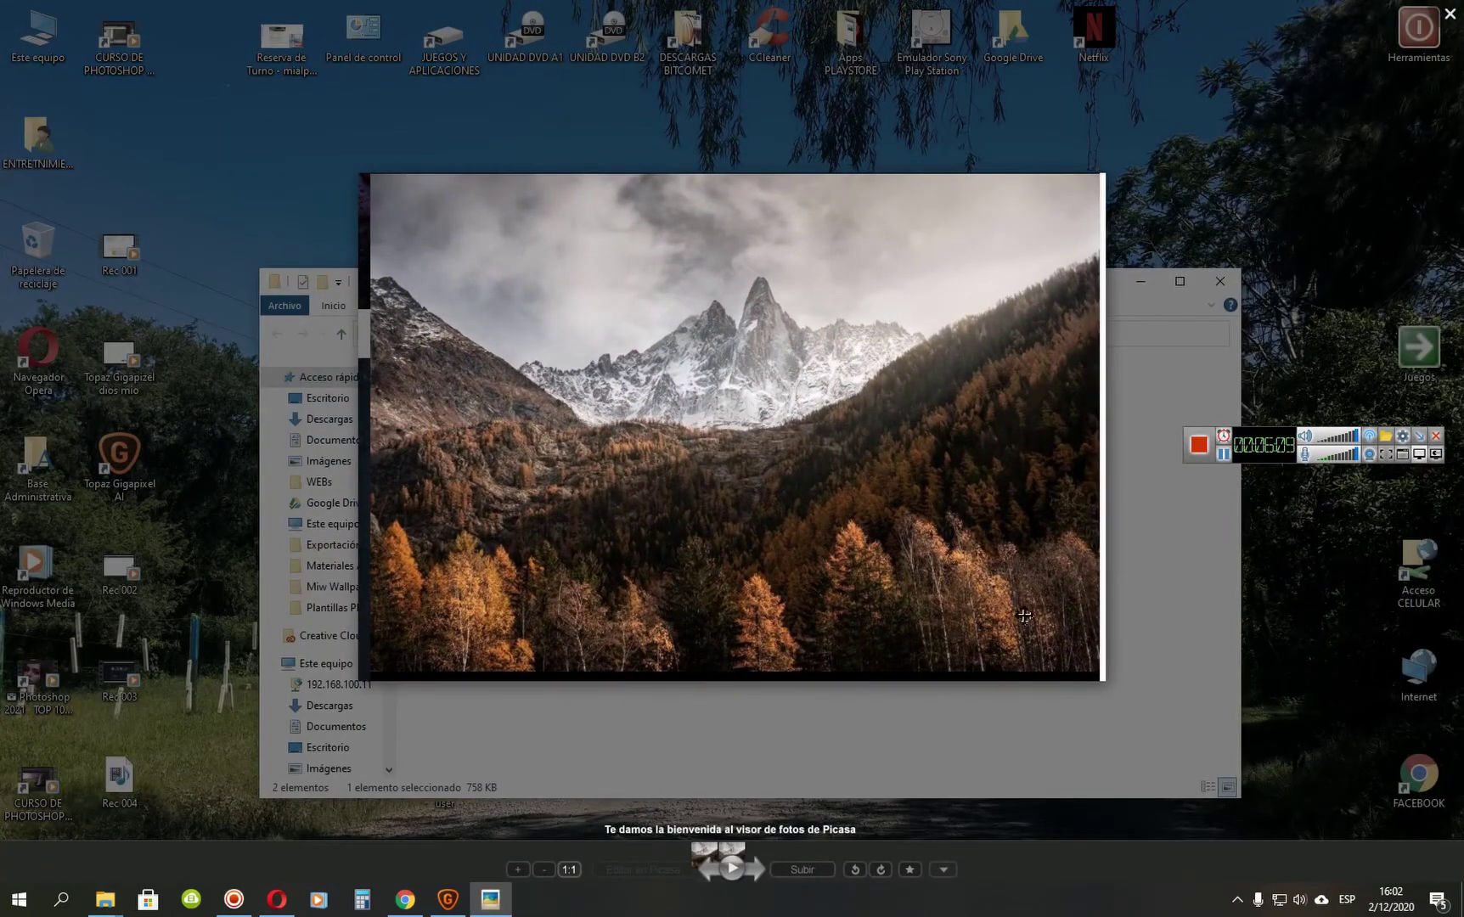
pyautogui.scroll(6, 1026, 616)
pyautogui.scroll(-6, 989, 532)
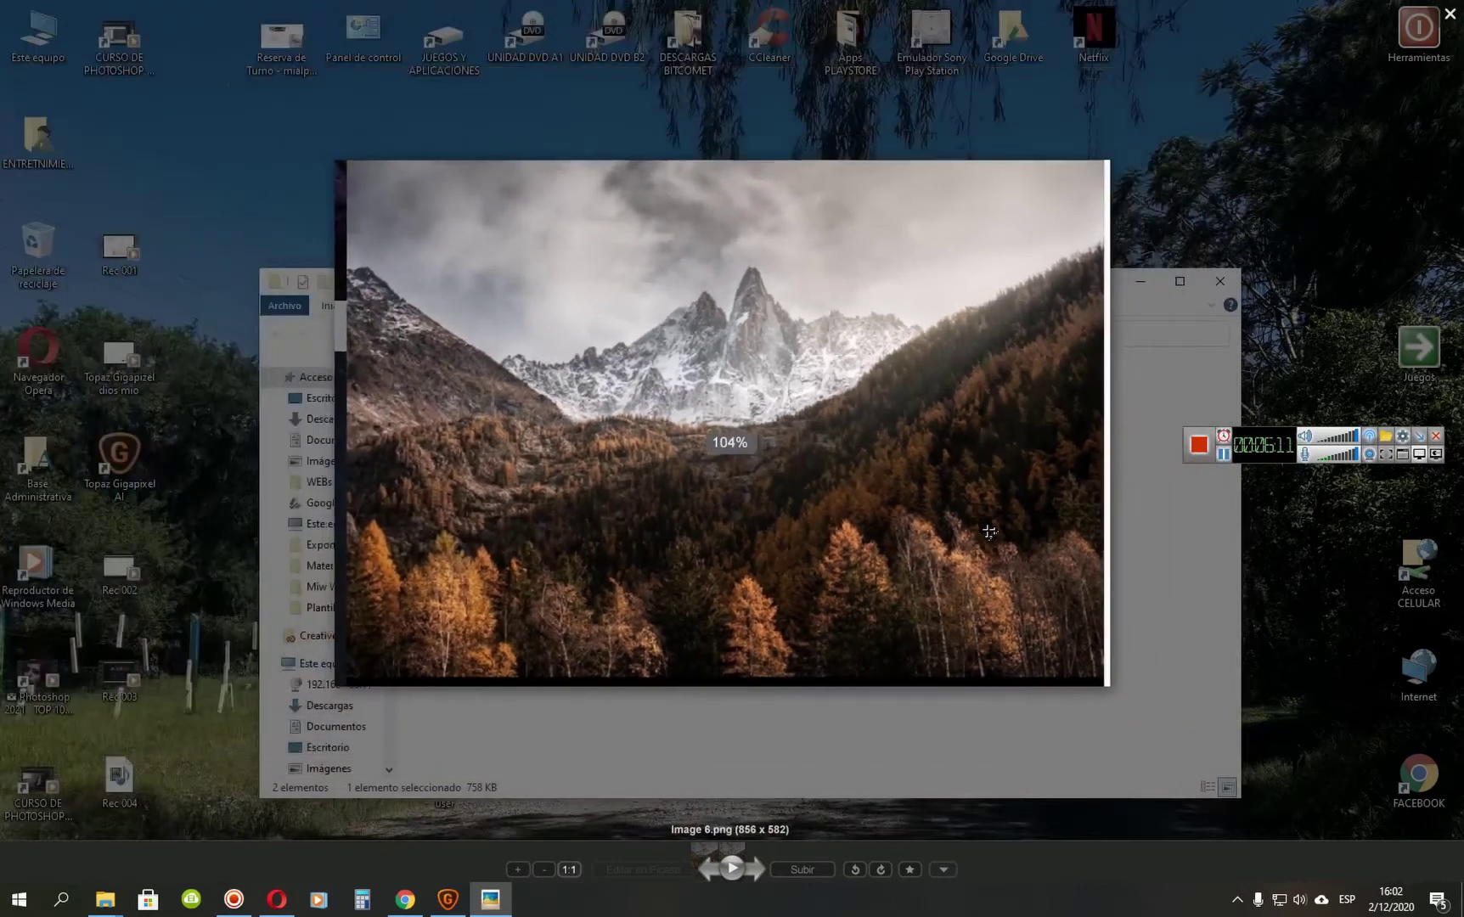
pyautogui.scroll(-1, 990, 532)
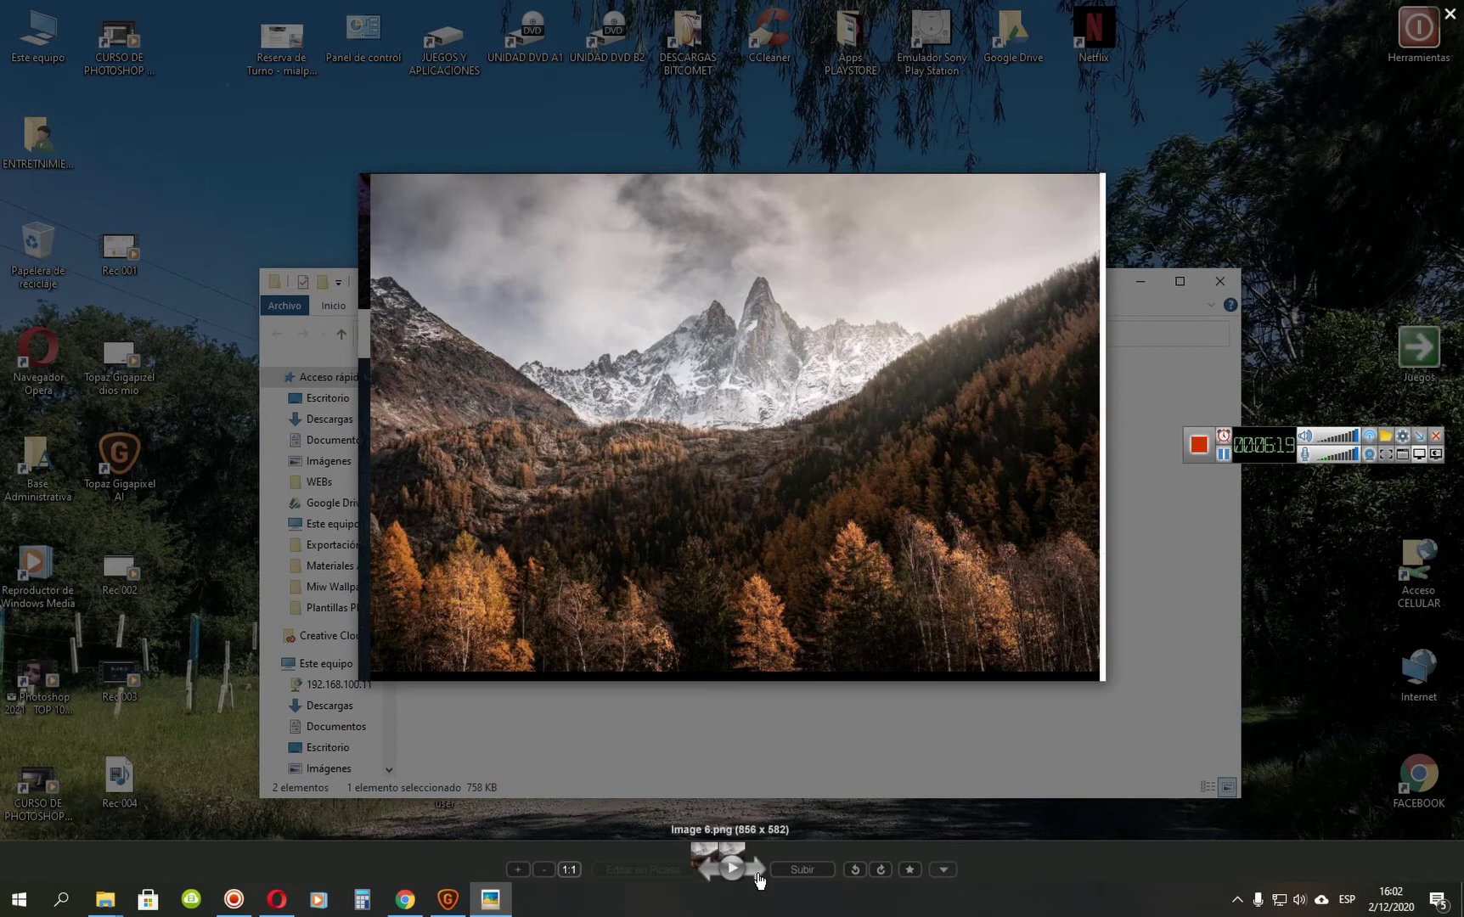
pyautogui.click(941, 759)
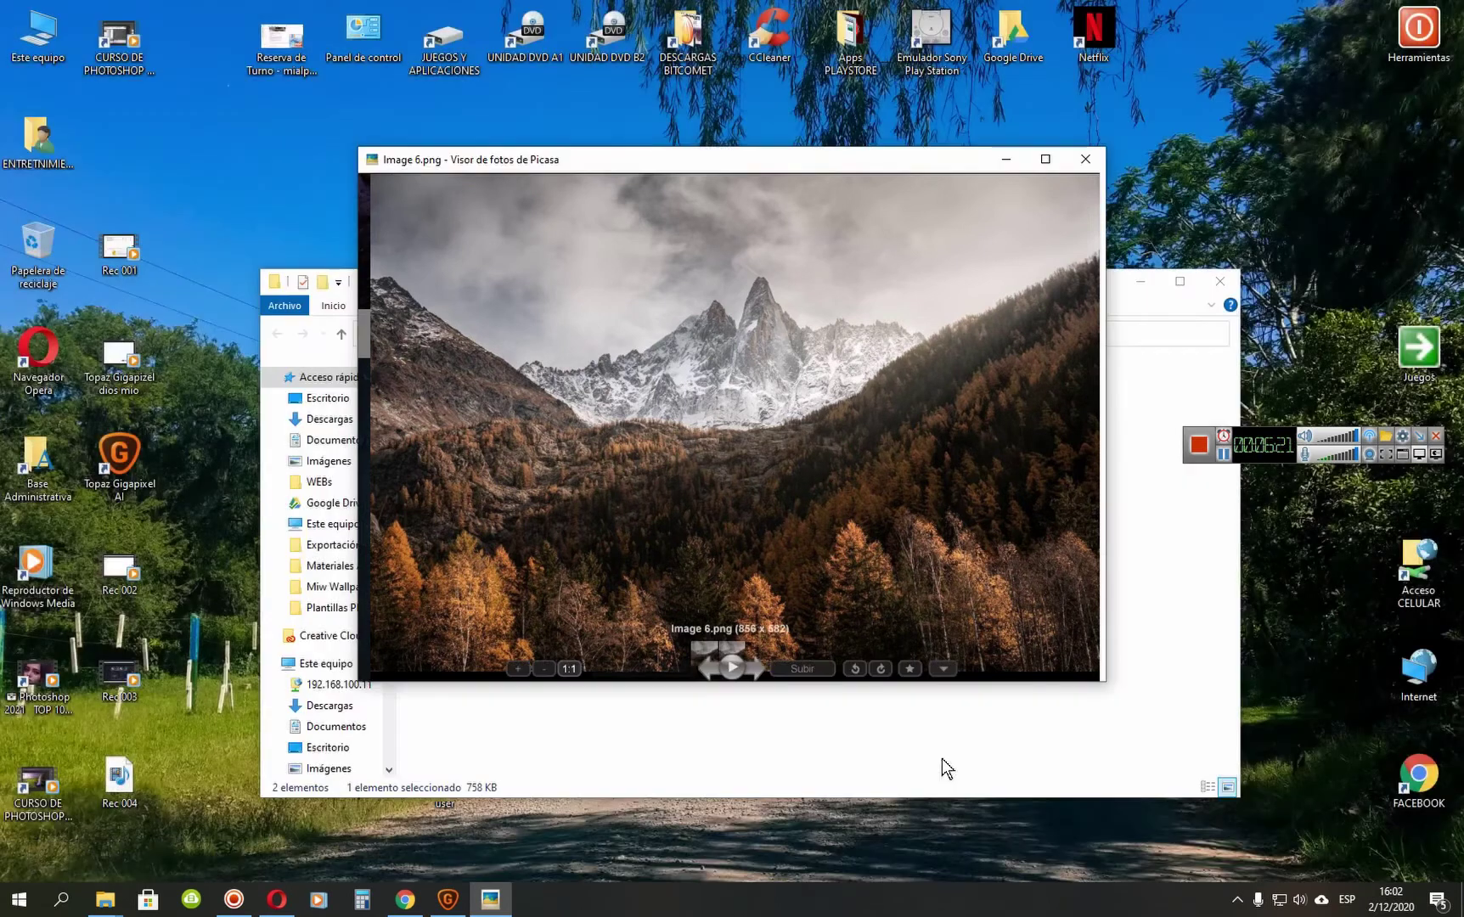
pyautogui.click(1085, 159)
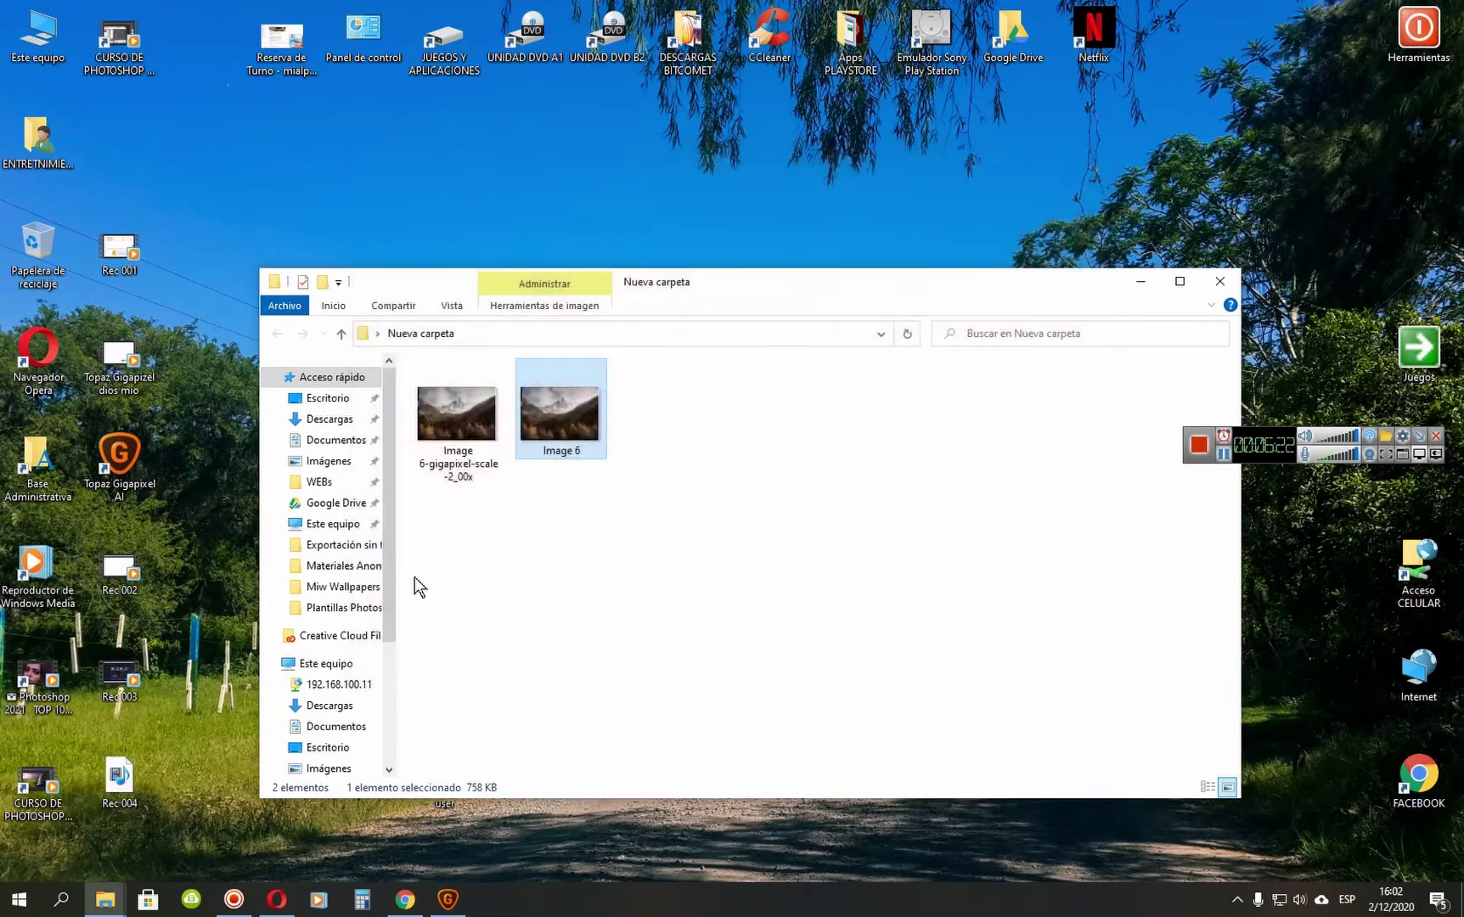
# View the enlarged copy, Image 6-gigapixel-scale-2_00x, in the photo viewer and close it.
pyautogui.doubleClick(450, 412)
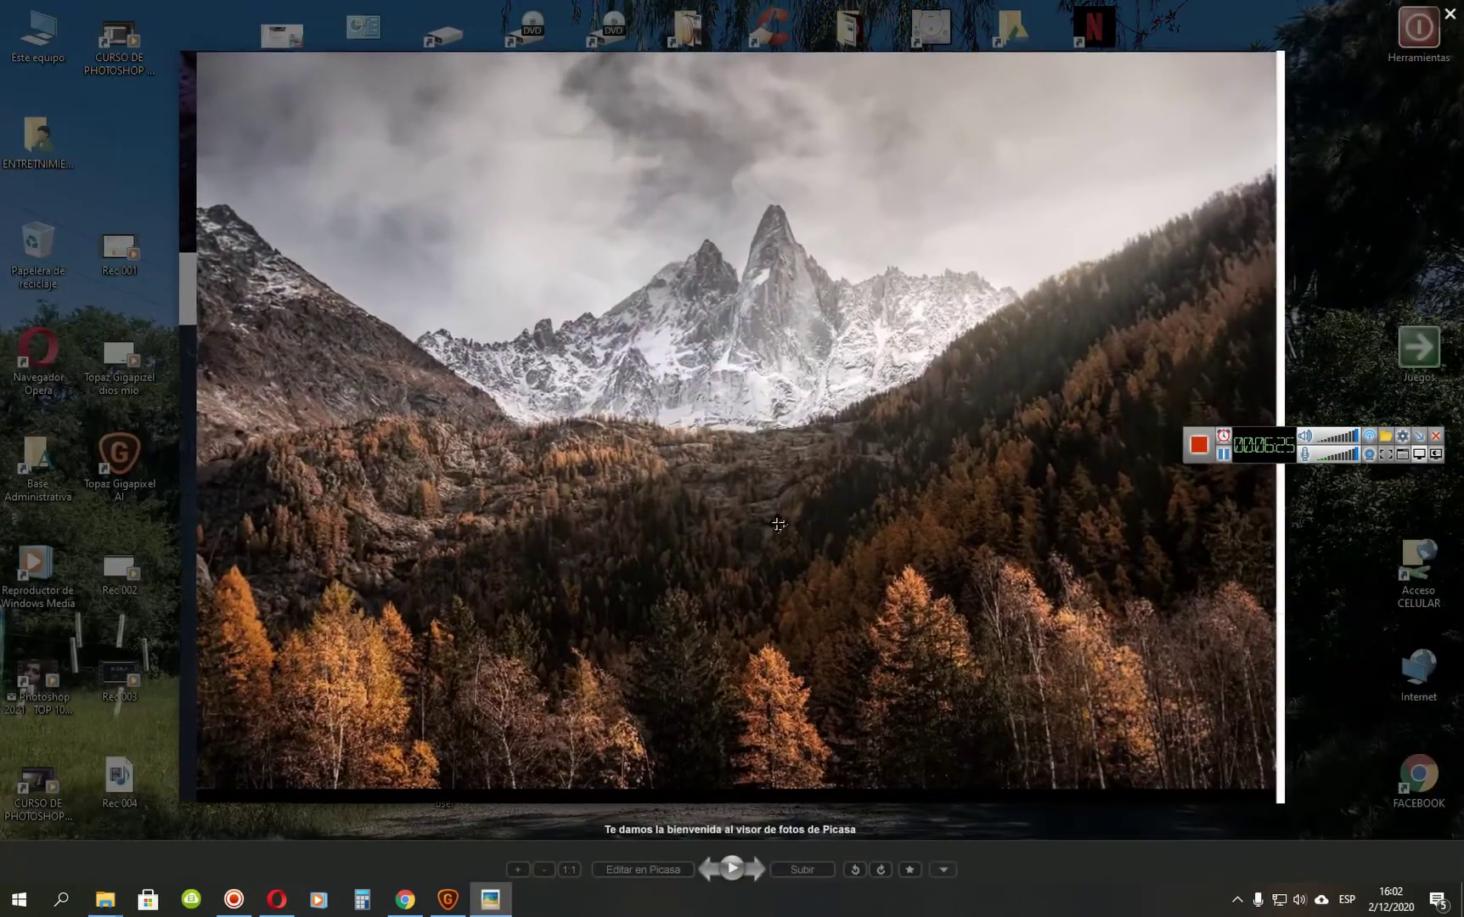
pyautogui.scroll(1, 777, 525)
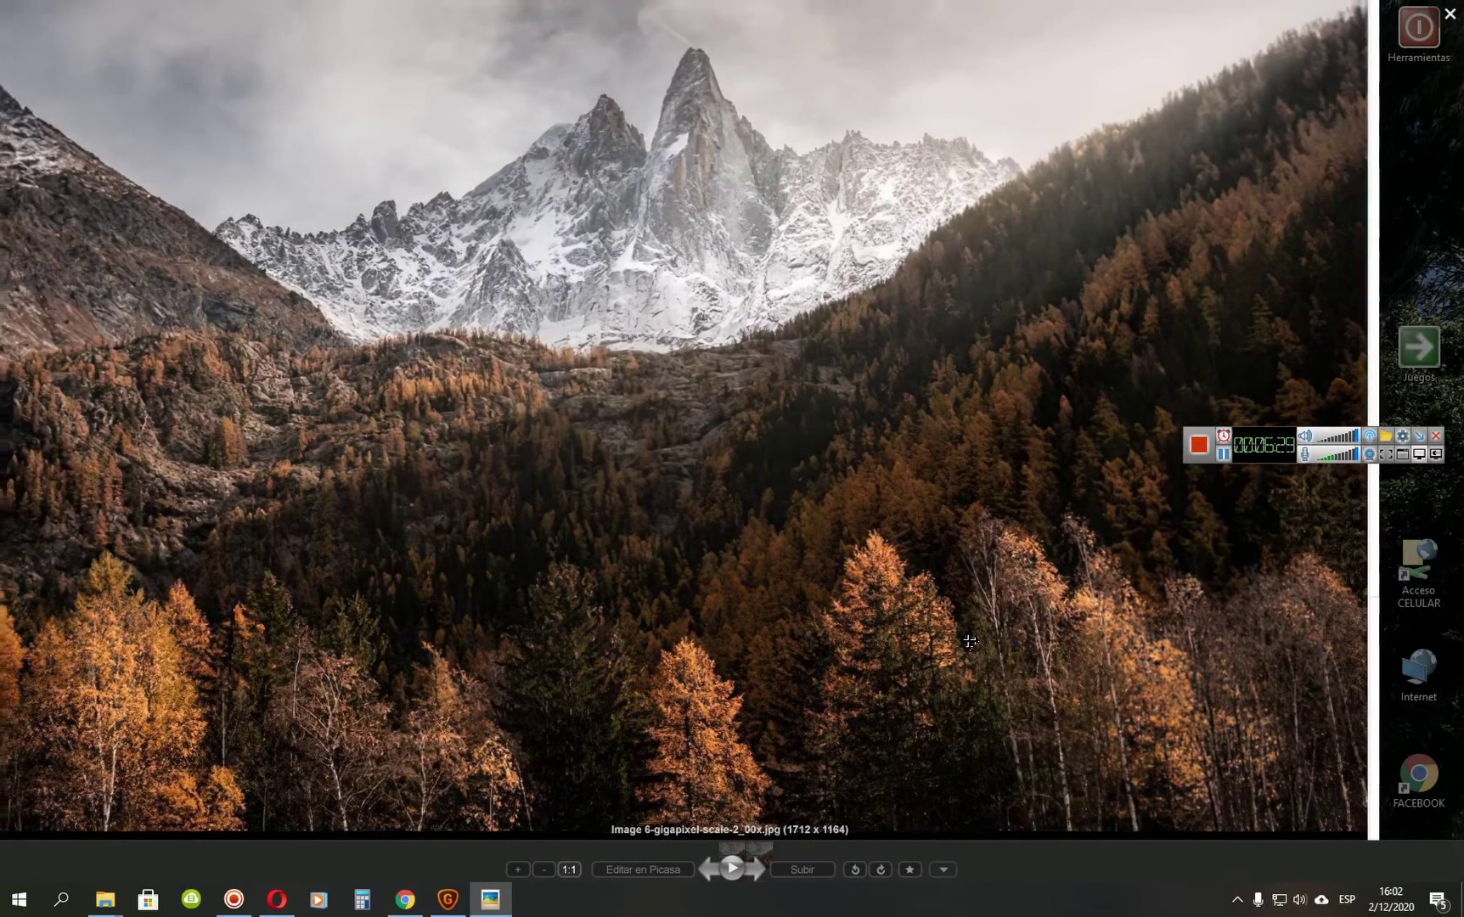
pyautogui.scroll(-1, 934, 526)
pyautogui.scroll(1, 927, 499)
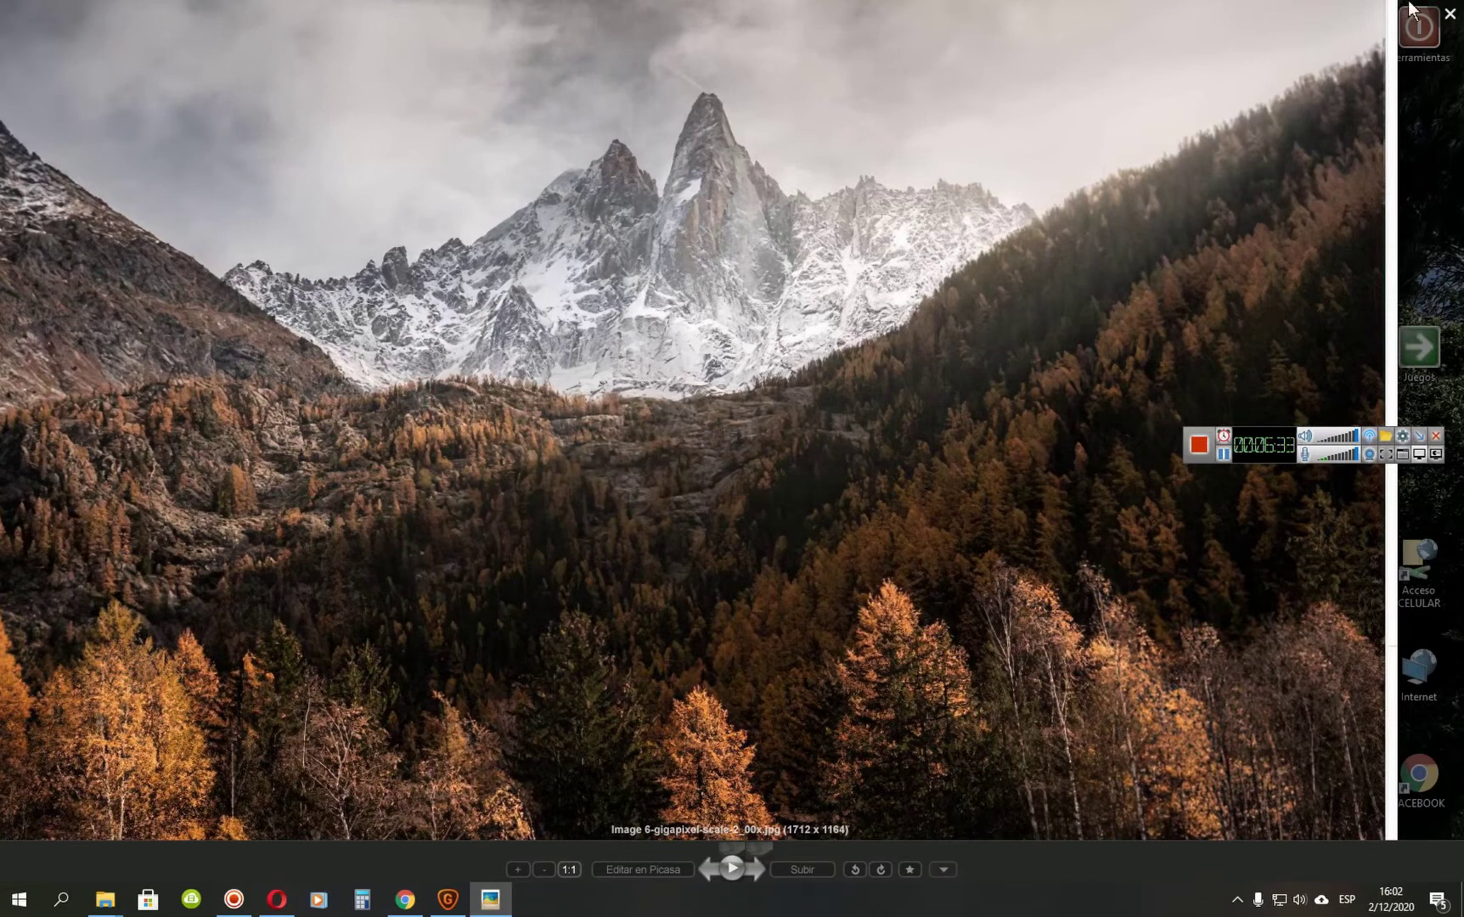
pyautogui.click(1451, 13)
# Reopen the original Image 6, examine the orange trees in close-up for sharpness, and close the viewer.
pyautogui.doubleClick(553, 422)
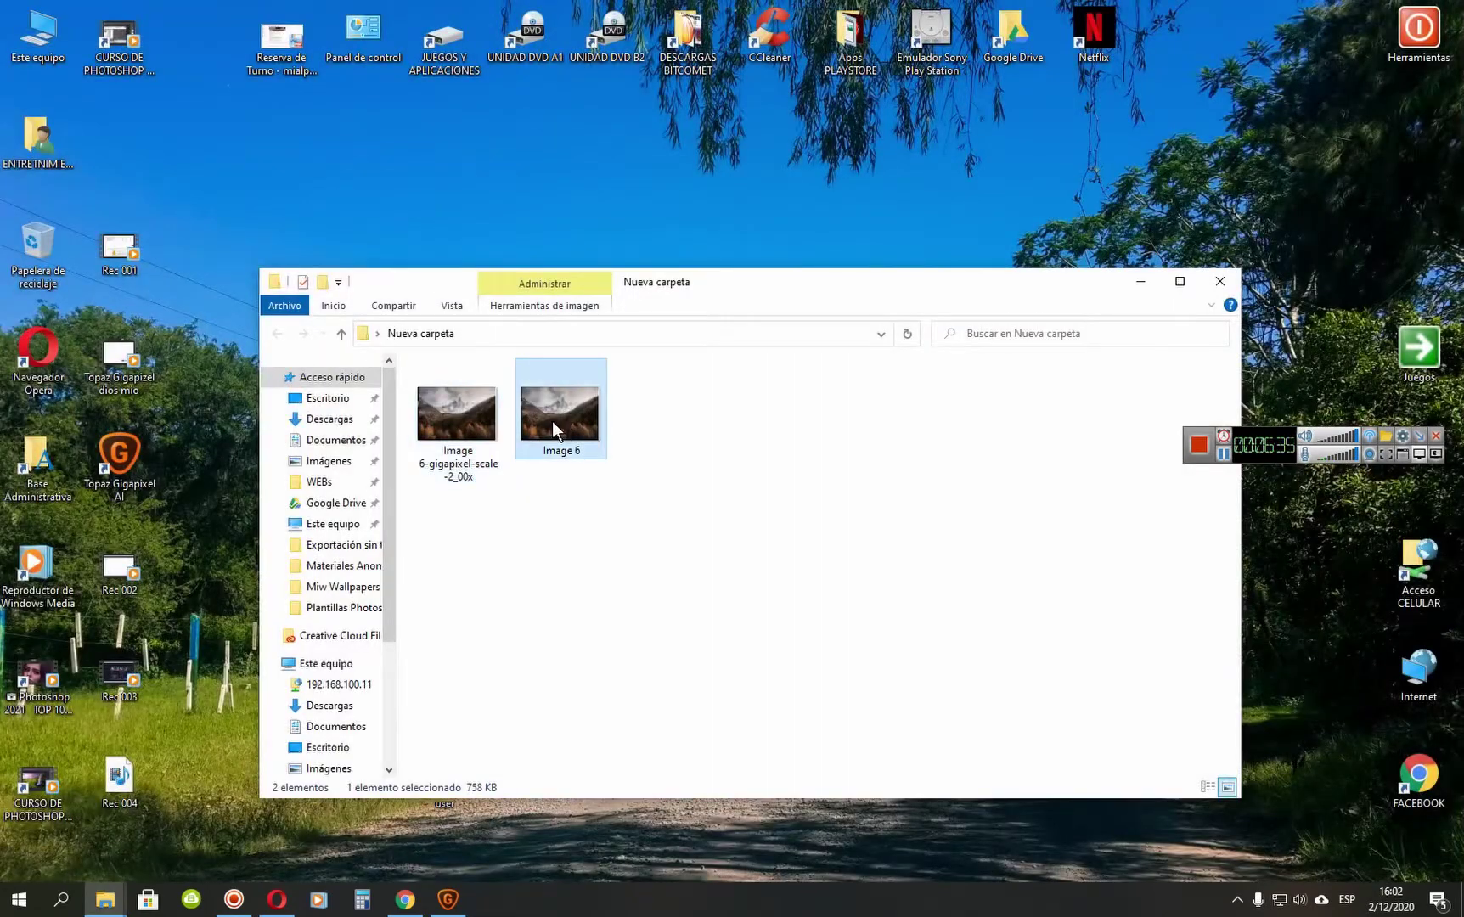
pyautogui.scroll(6, 801, 540)
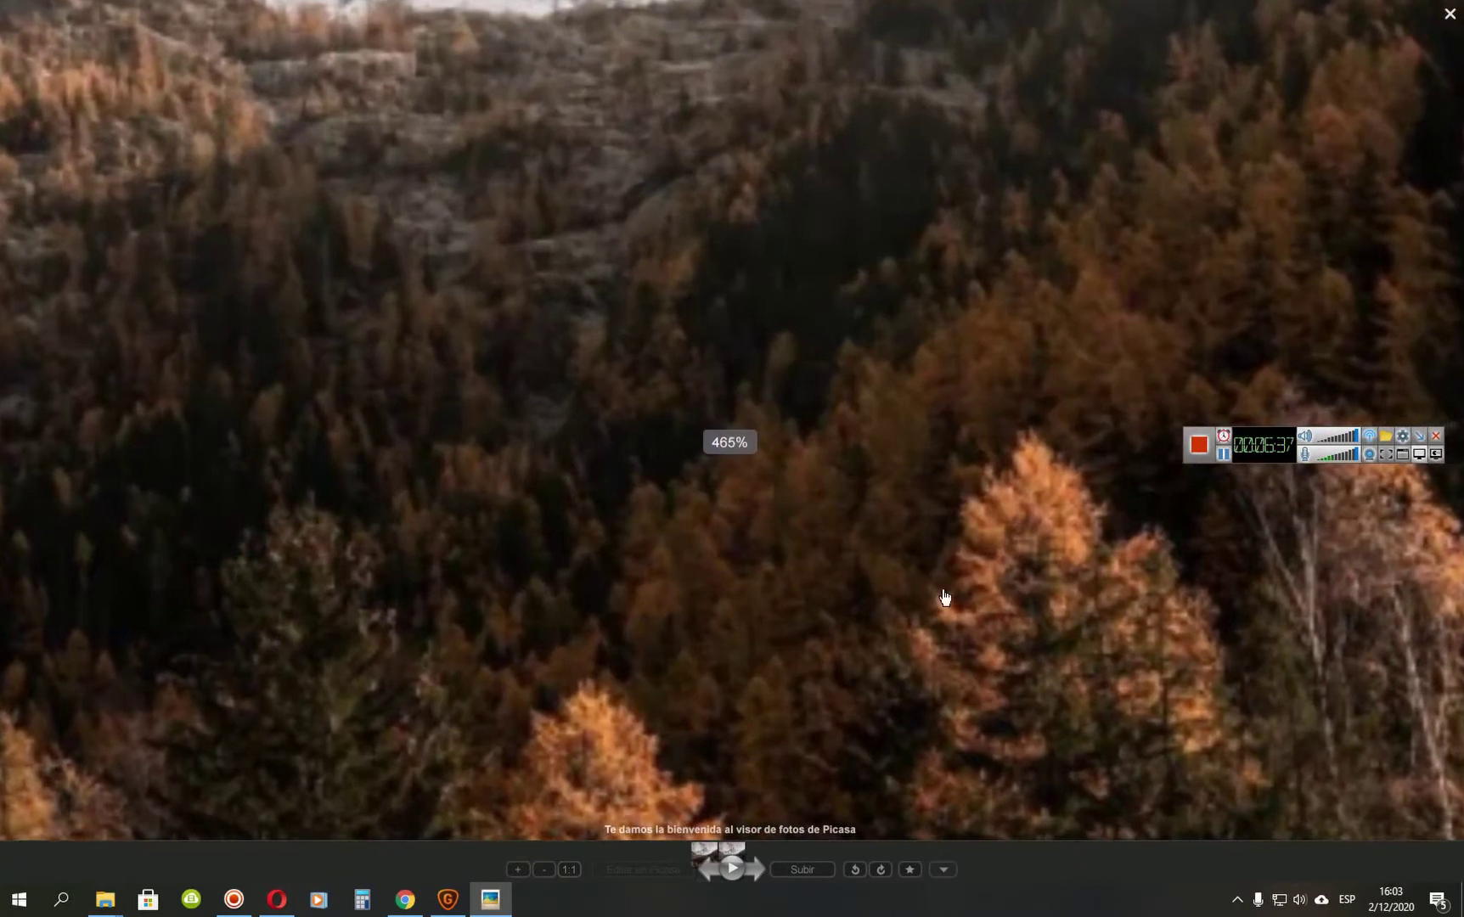
pyautogui.moveTo(945, 598); pyautogui.dragTo(684, 398)
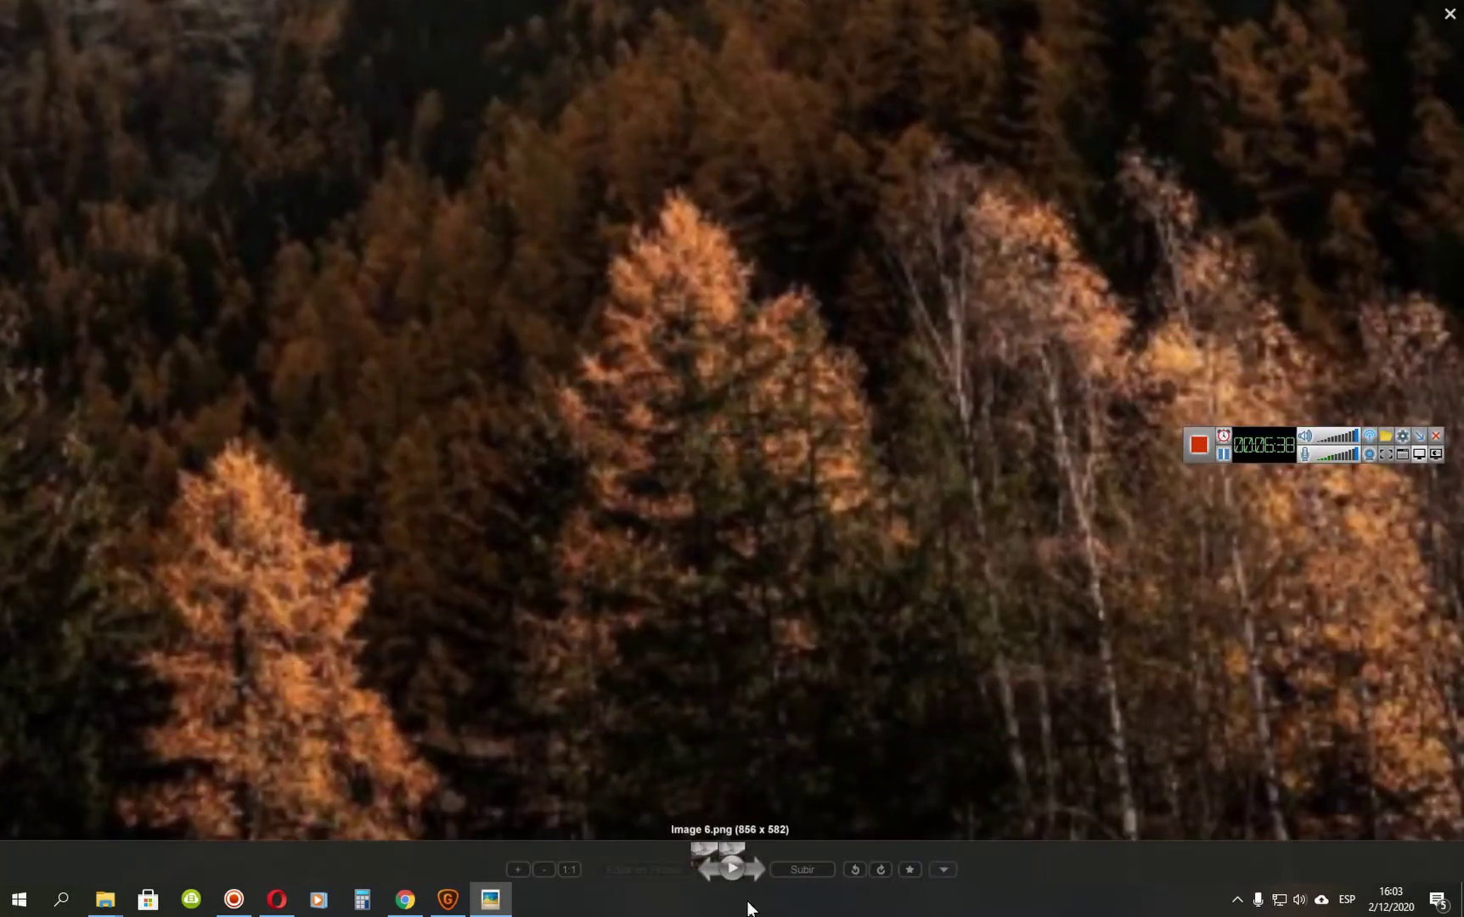
pyautogui.scroll(-5, 661, 586)
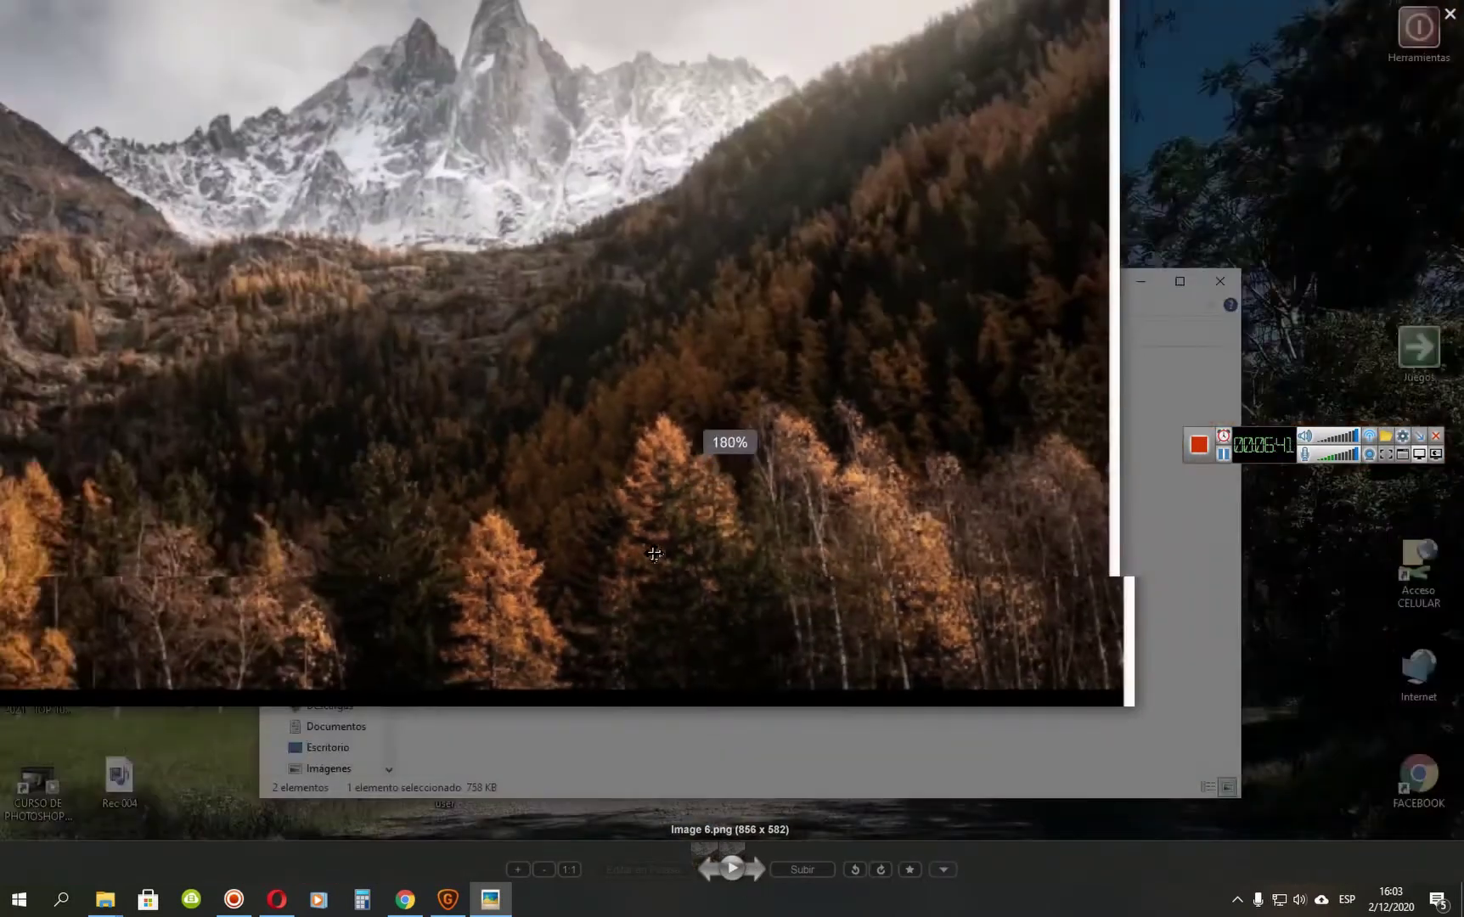
pyautogui.scroll(-2, 654, 553)
pyautogui.click(974, 16)
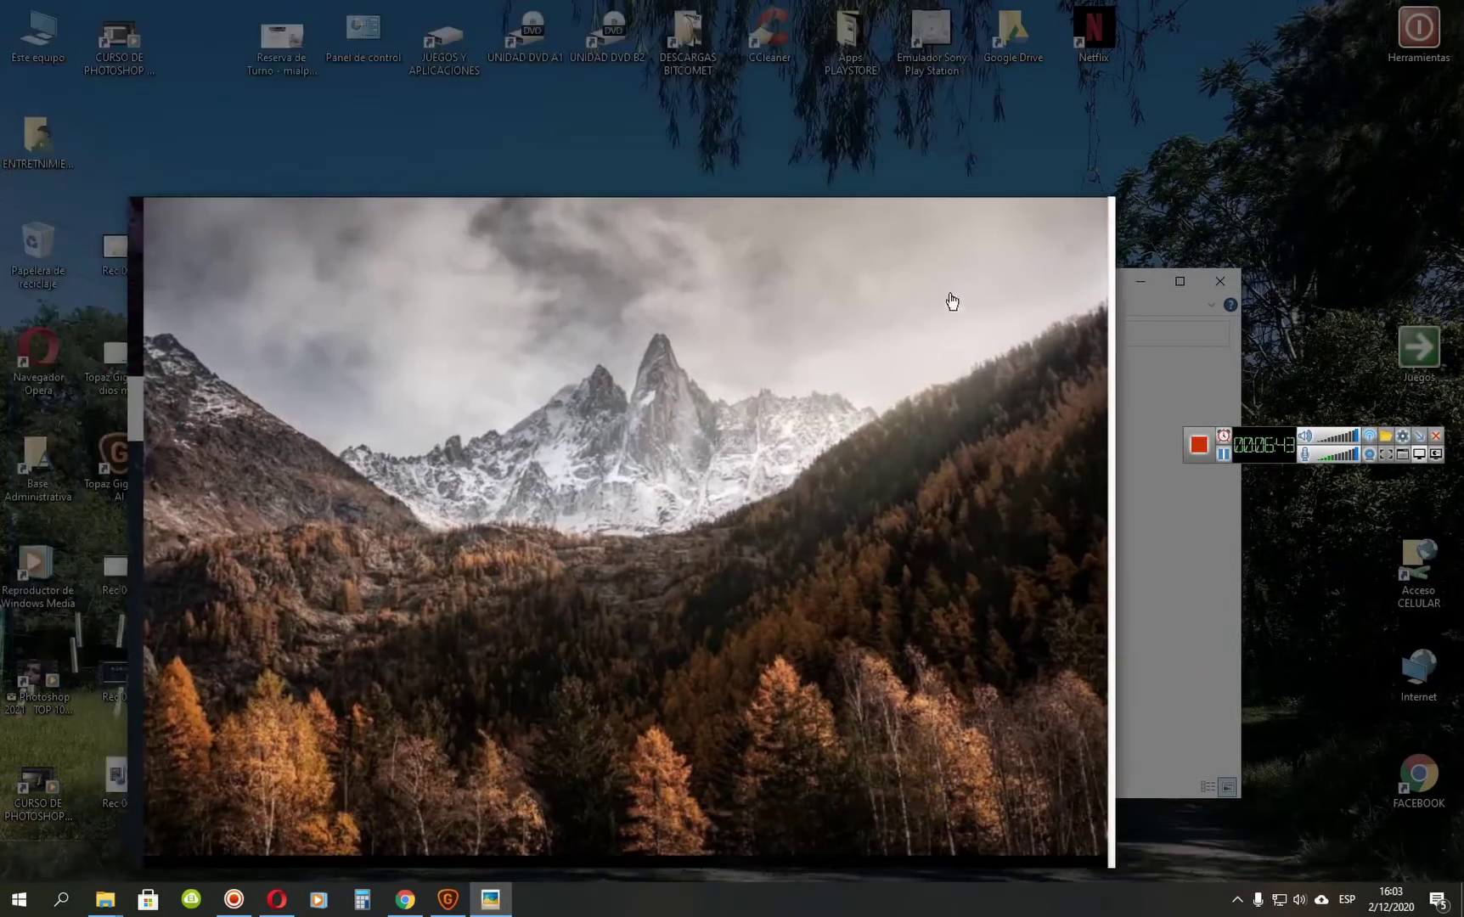
pyautogui.click(1097, 182)
# Reopen the enlarged copy, examine the same orange trees in close-up against the original, and close the viewer.
pyautogui.click(479, 402)
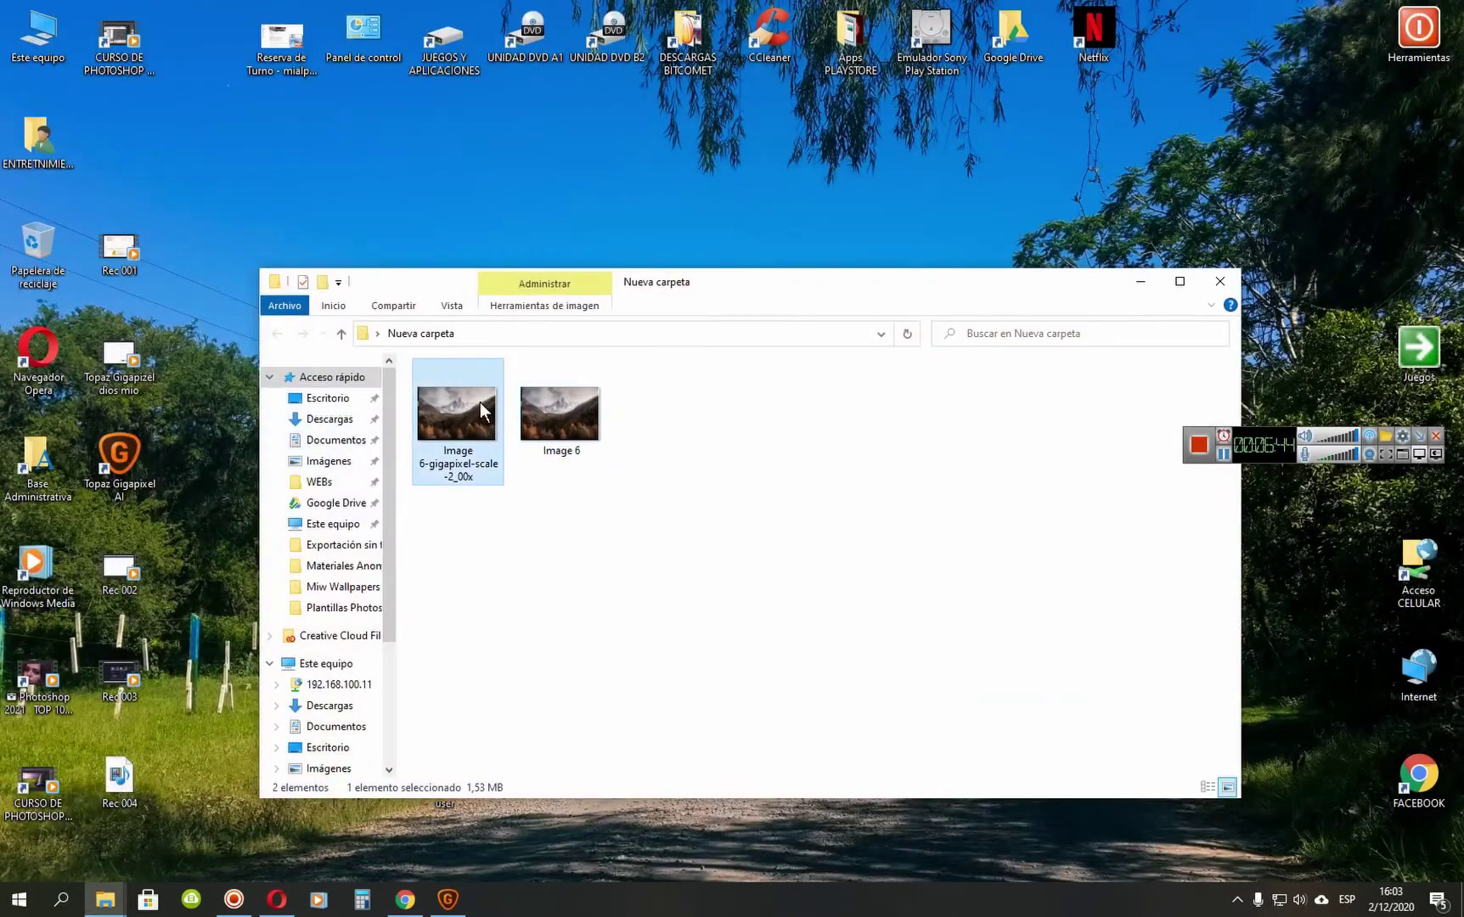
pyautogui.doubleClick(474, 402)
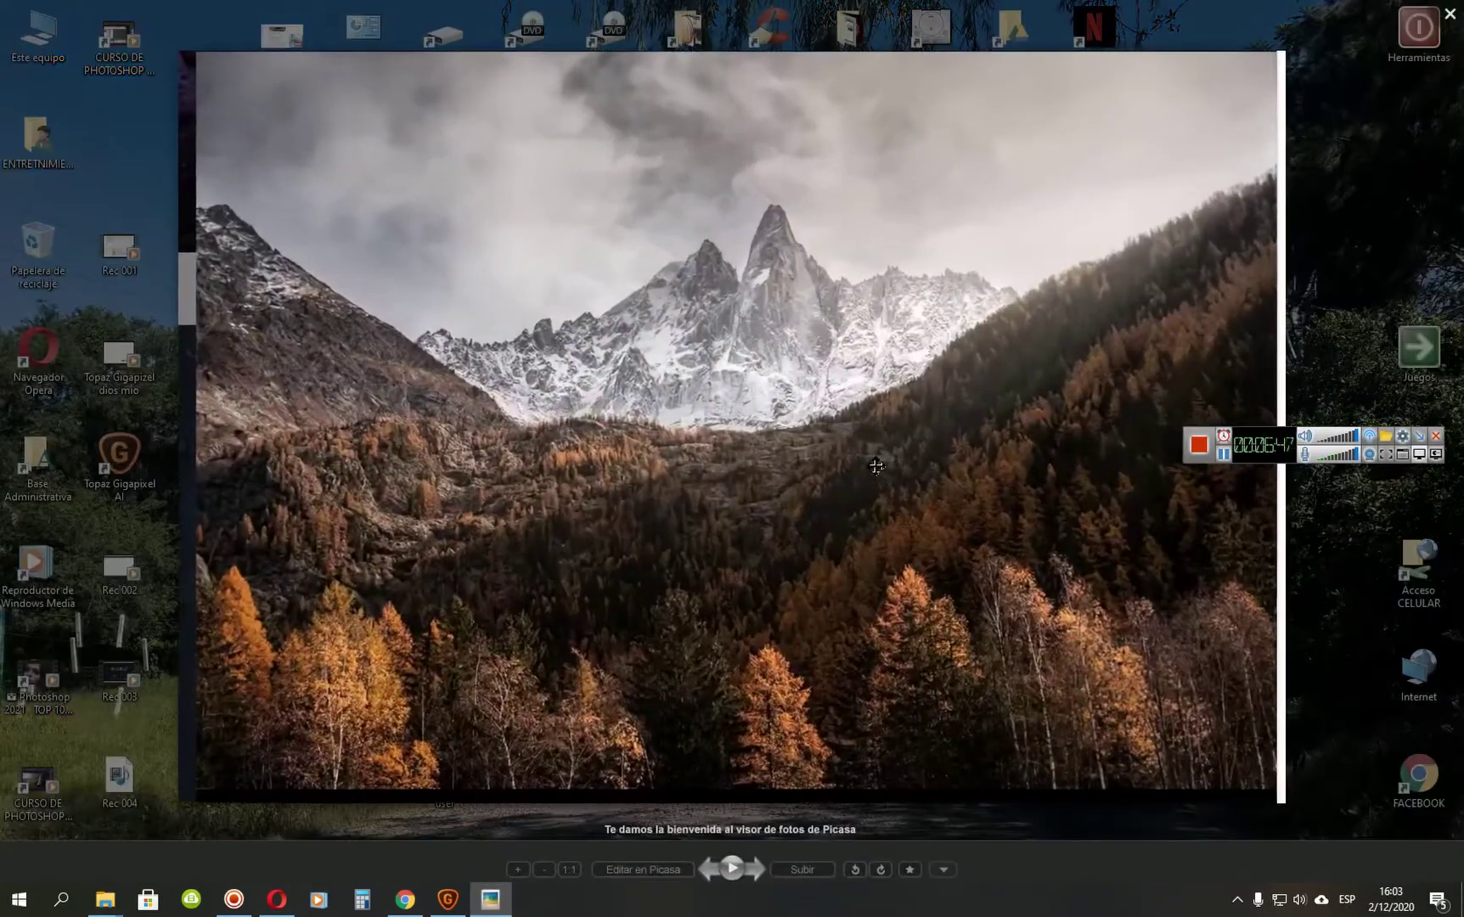
pyautogui.scroll(3, 877, 466)
pyautogui.scroll(4, 799, 596)
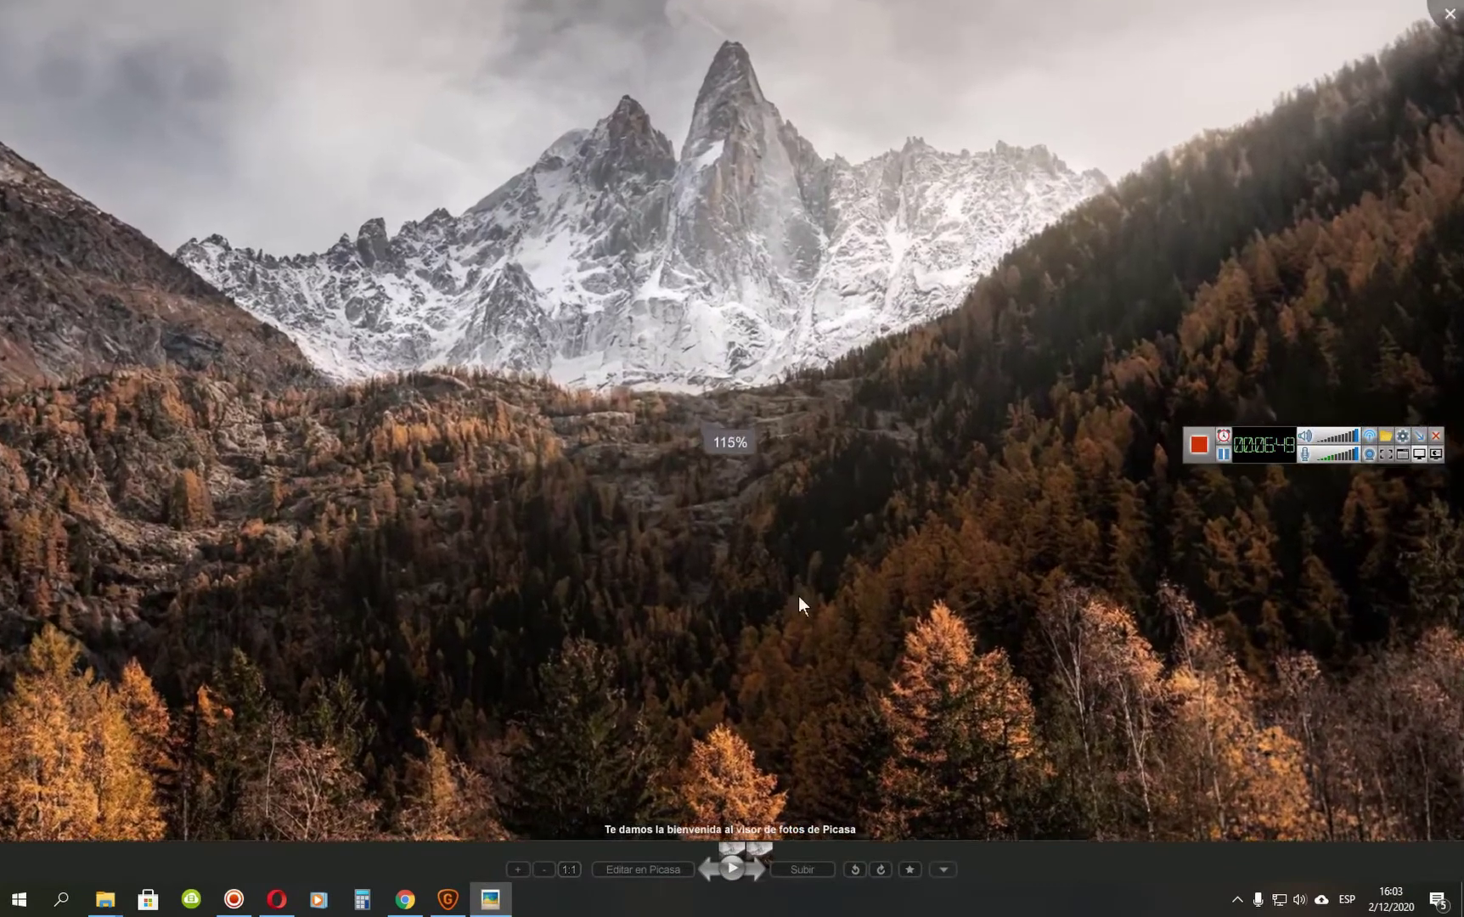
pyautogui.scroll(8, 791, 547)
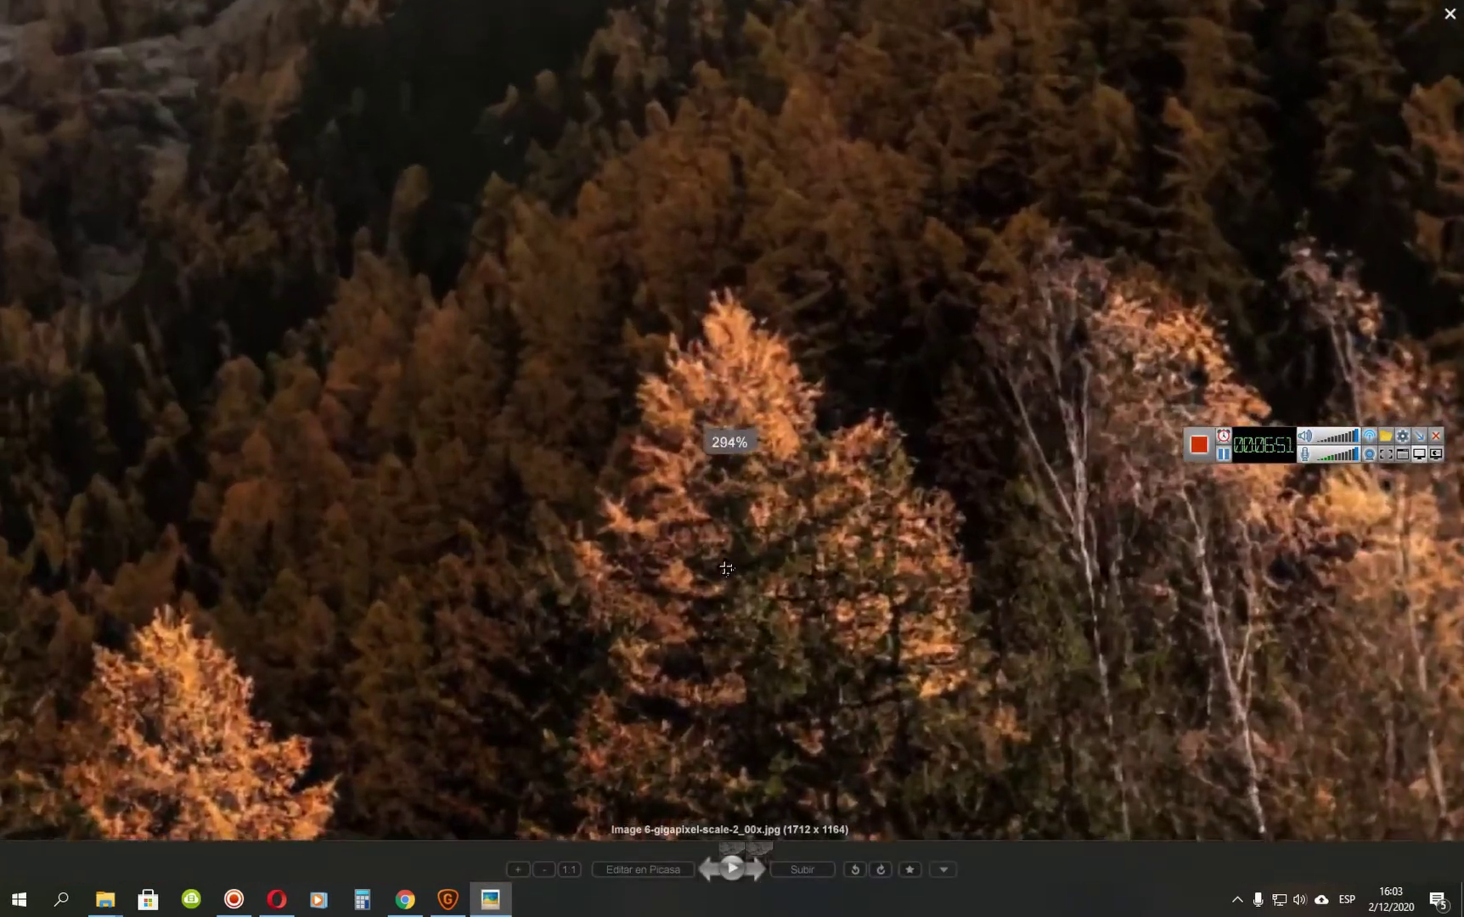
pyautogui.scroll(-6, 717, 579)
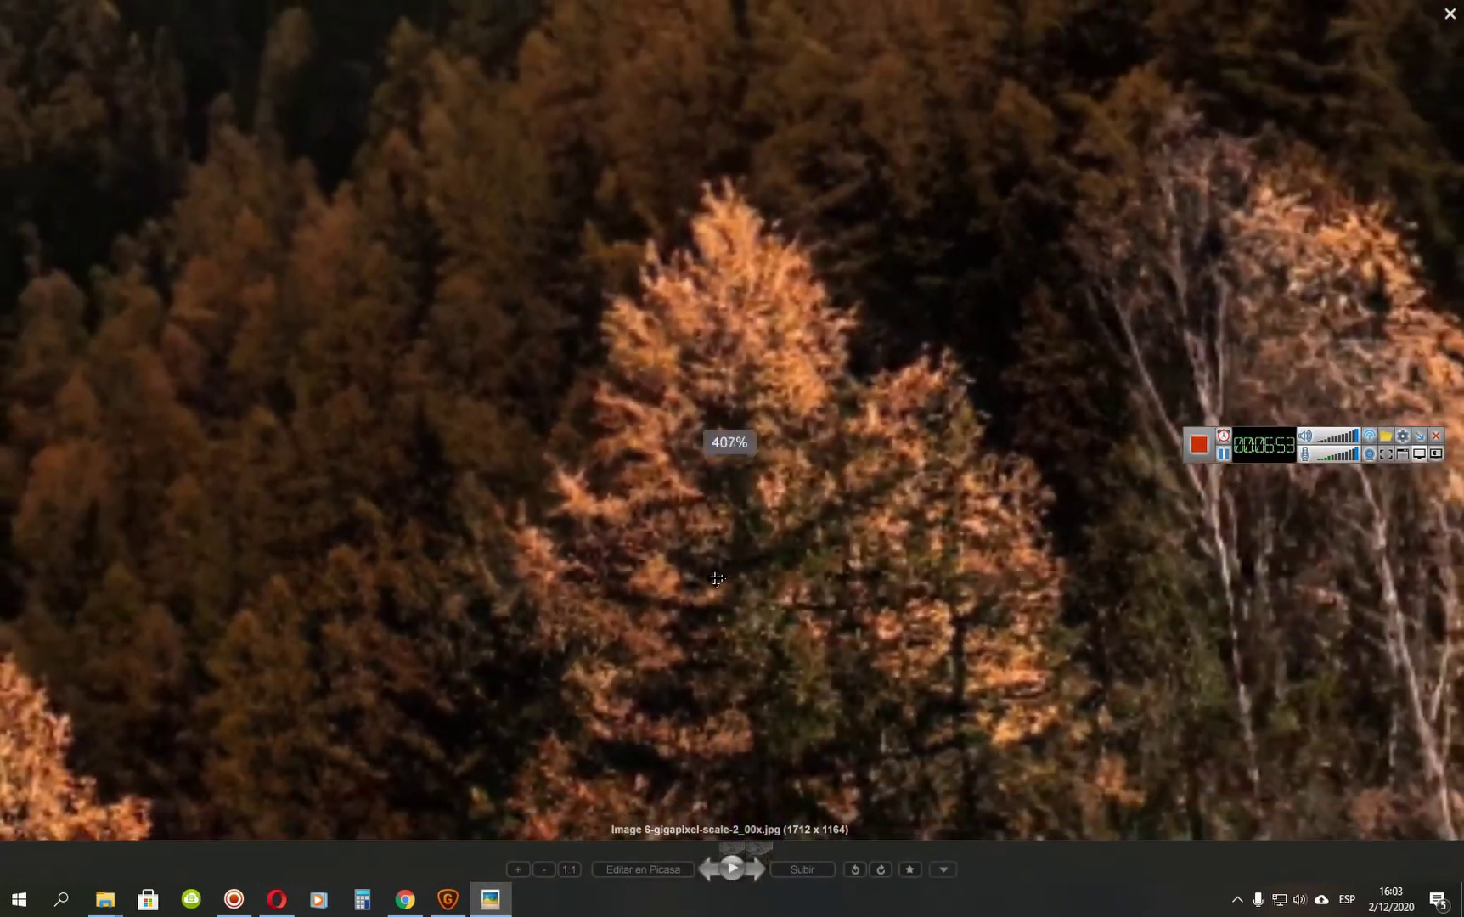
pyautogui.scroll(-2, 717, 579)
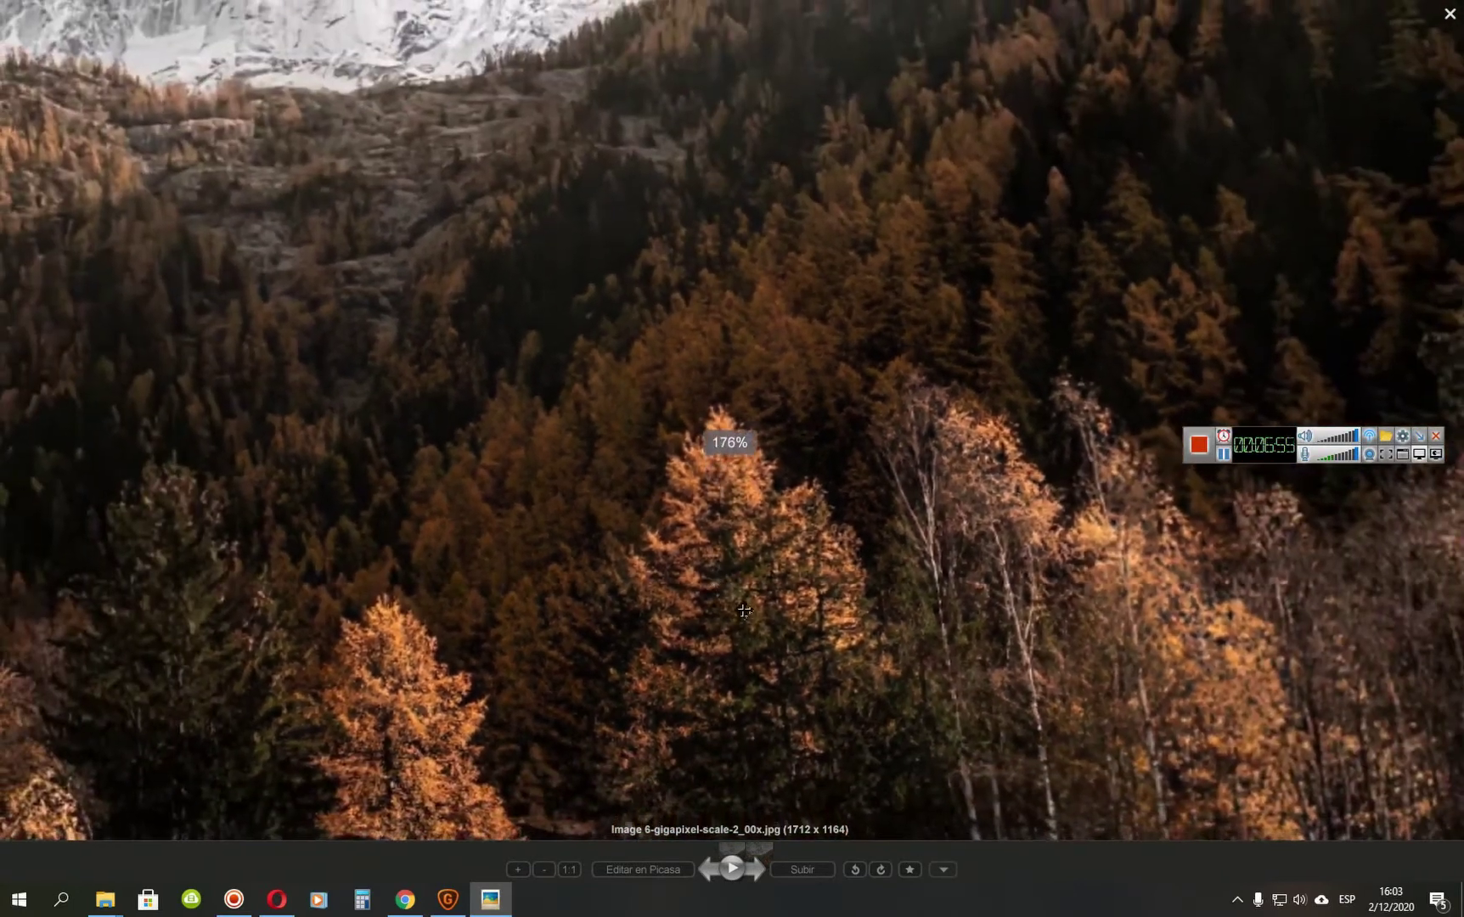
pyautogui.scroll(5, 722, 590)
pyautogui.scroll(-2, 598, 457)
pyautogui.moveTo(597, 458); pyautogui.dragTo(778, 559)
pyautogui.scroll(5, 676, 483)
pyautogui.scroll(1, 677, 483)
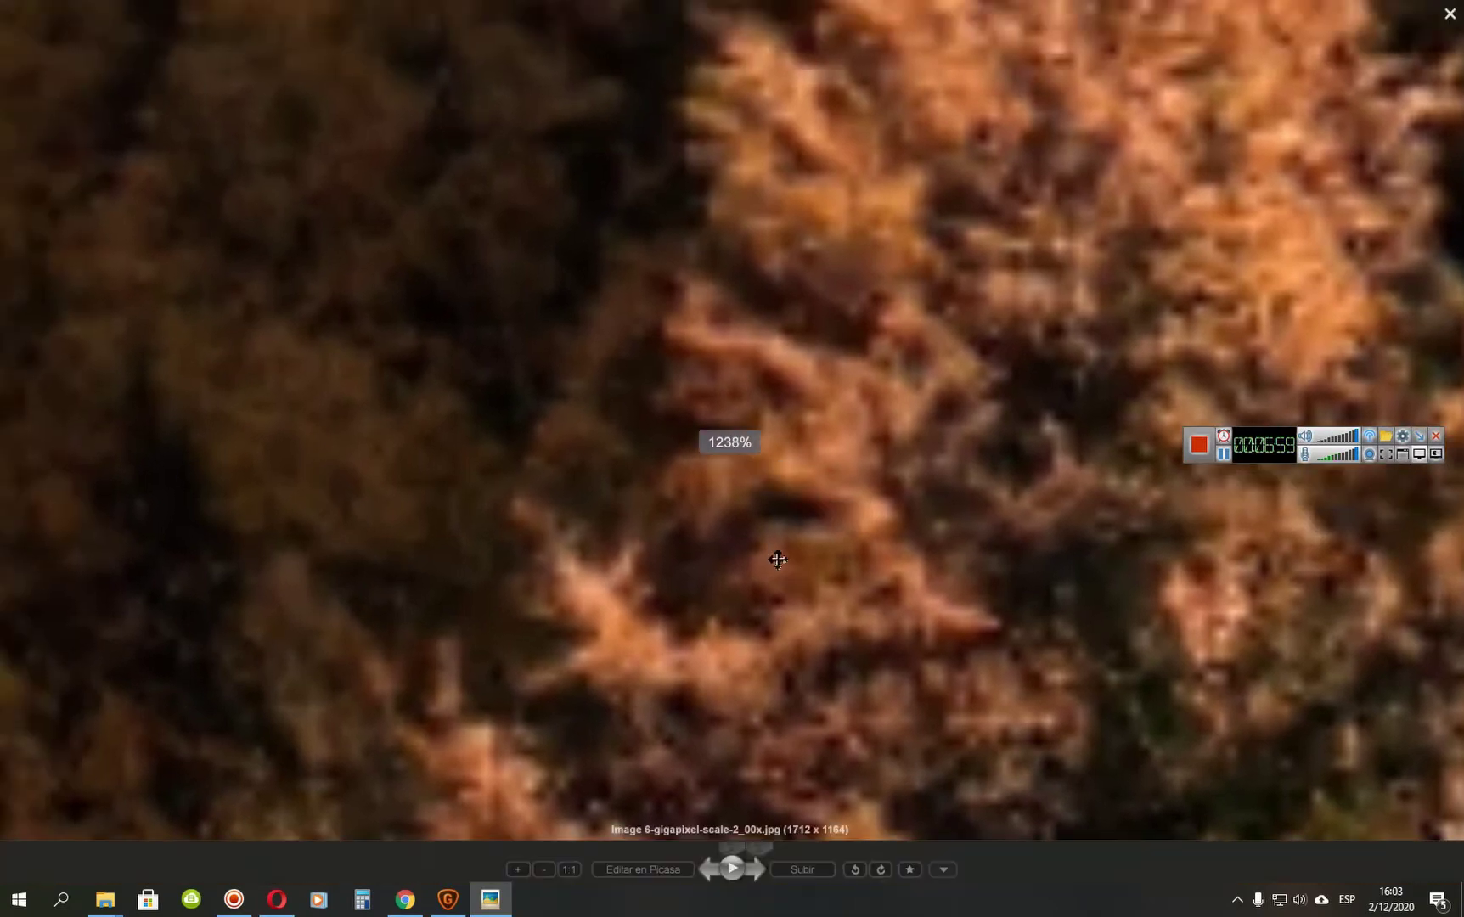
pyautogui.scroll(-5, 778, 557)
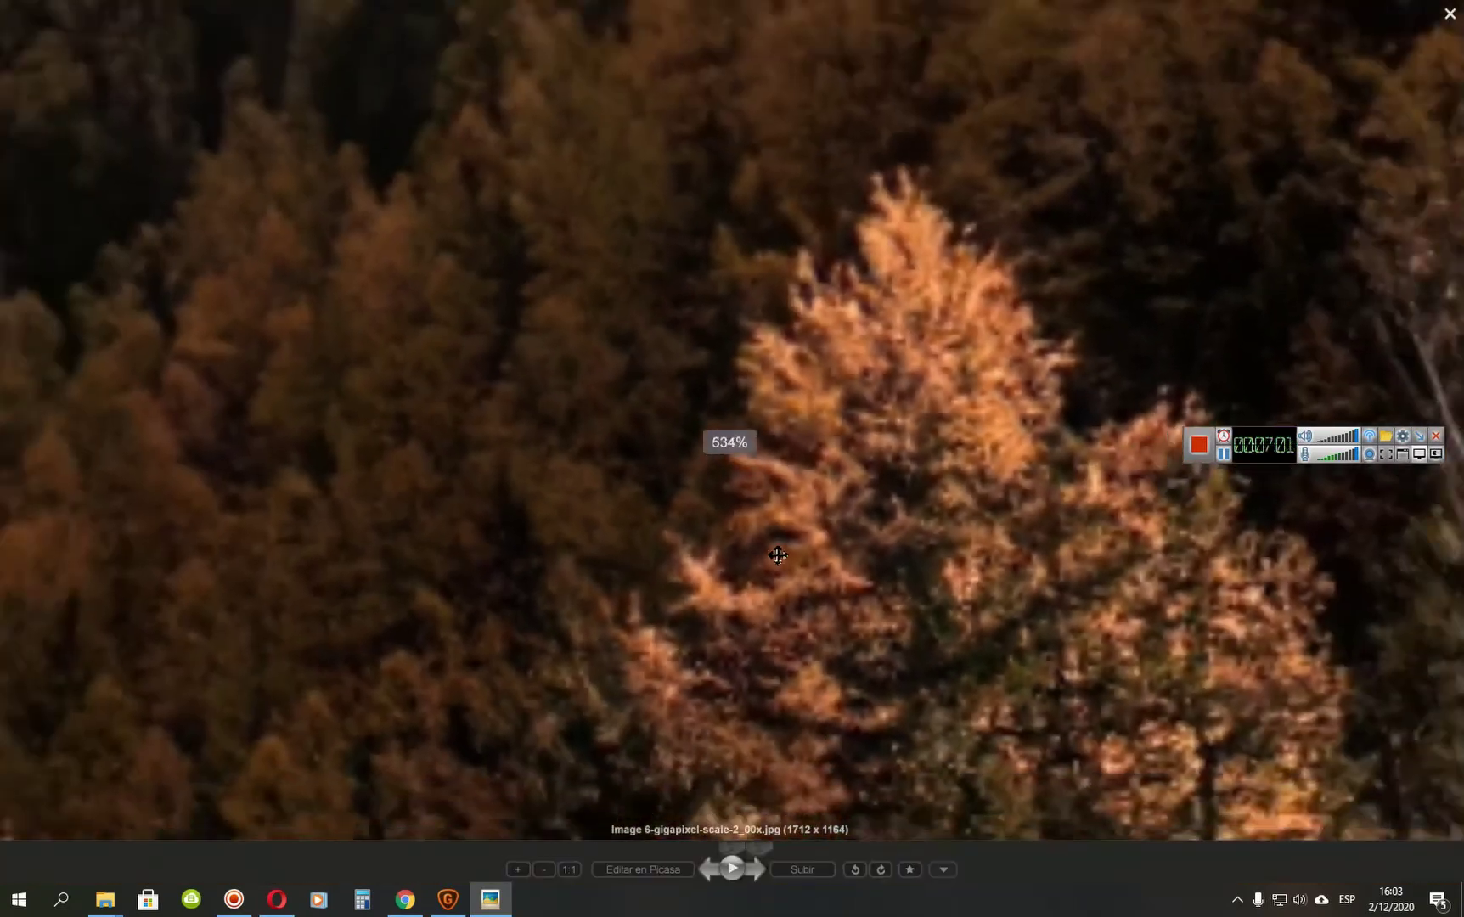
pyautogui.scroll(-2, 778, 556)
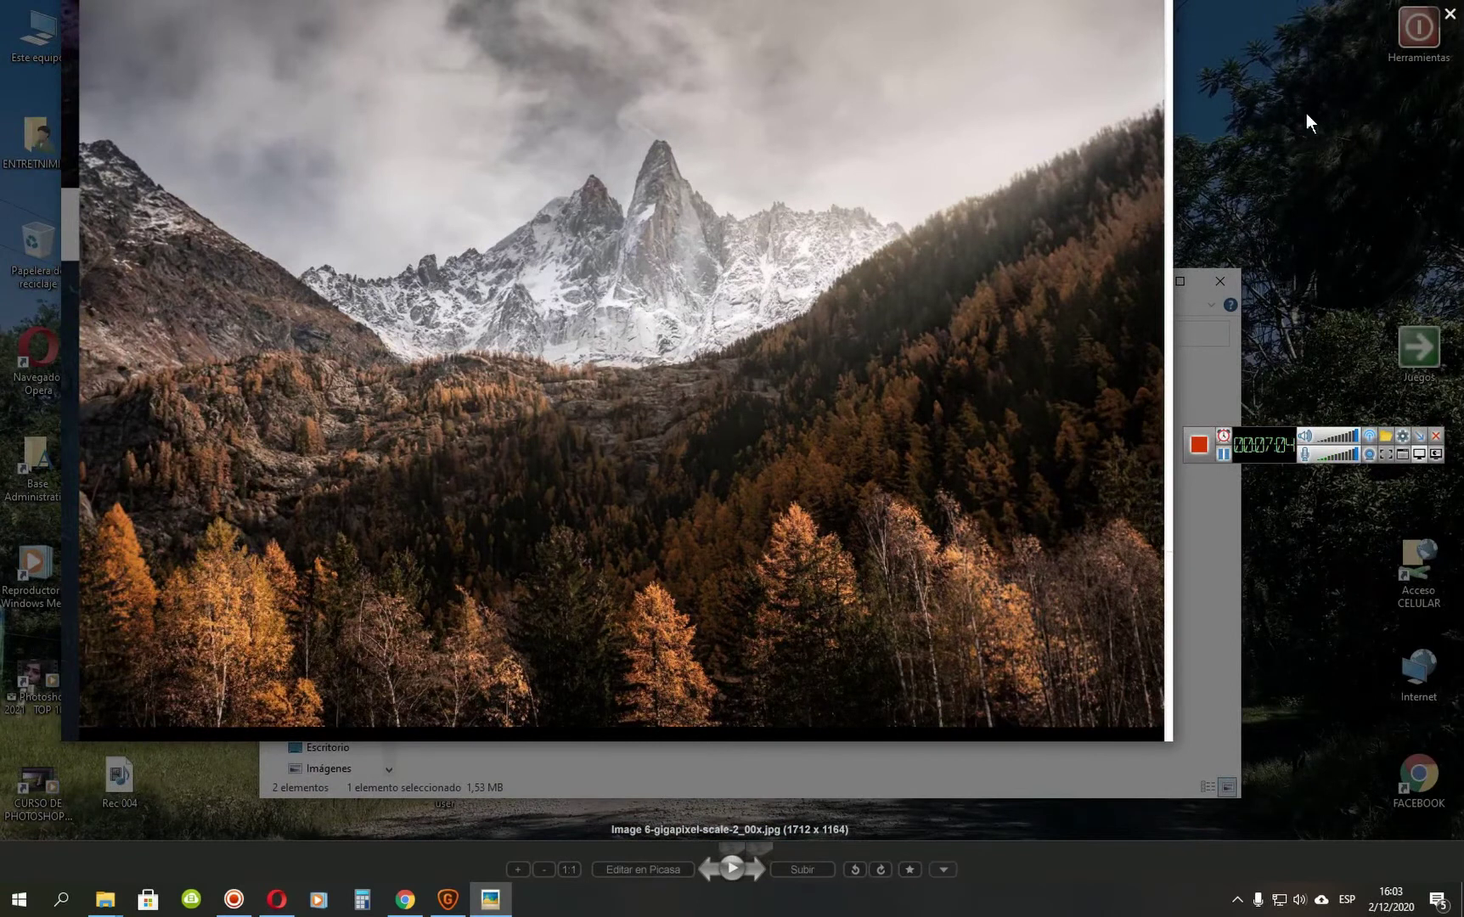
pyautogui.click(1450, 14)
pyautogui.click(698, 566)
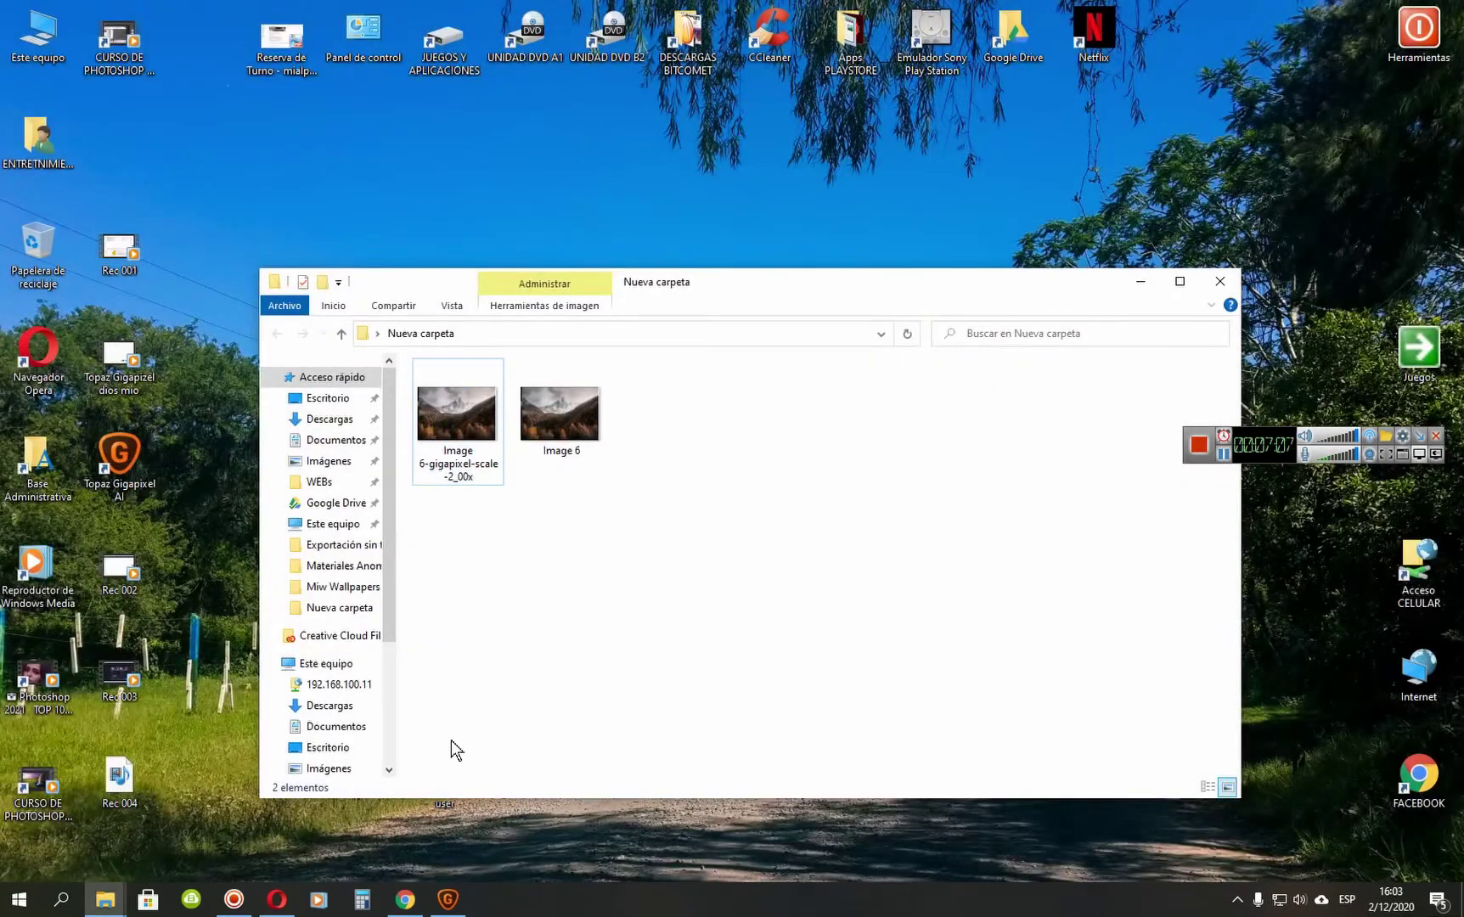
# Switch back to Topaz Gigapixel AI, set Image 6's scale to 6x and centre the preview on the orange tree.
pyautogui.click(448, 900)
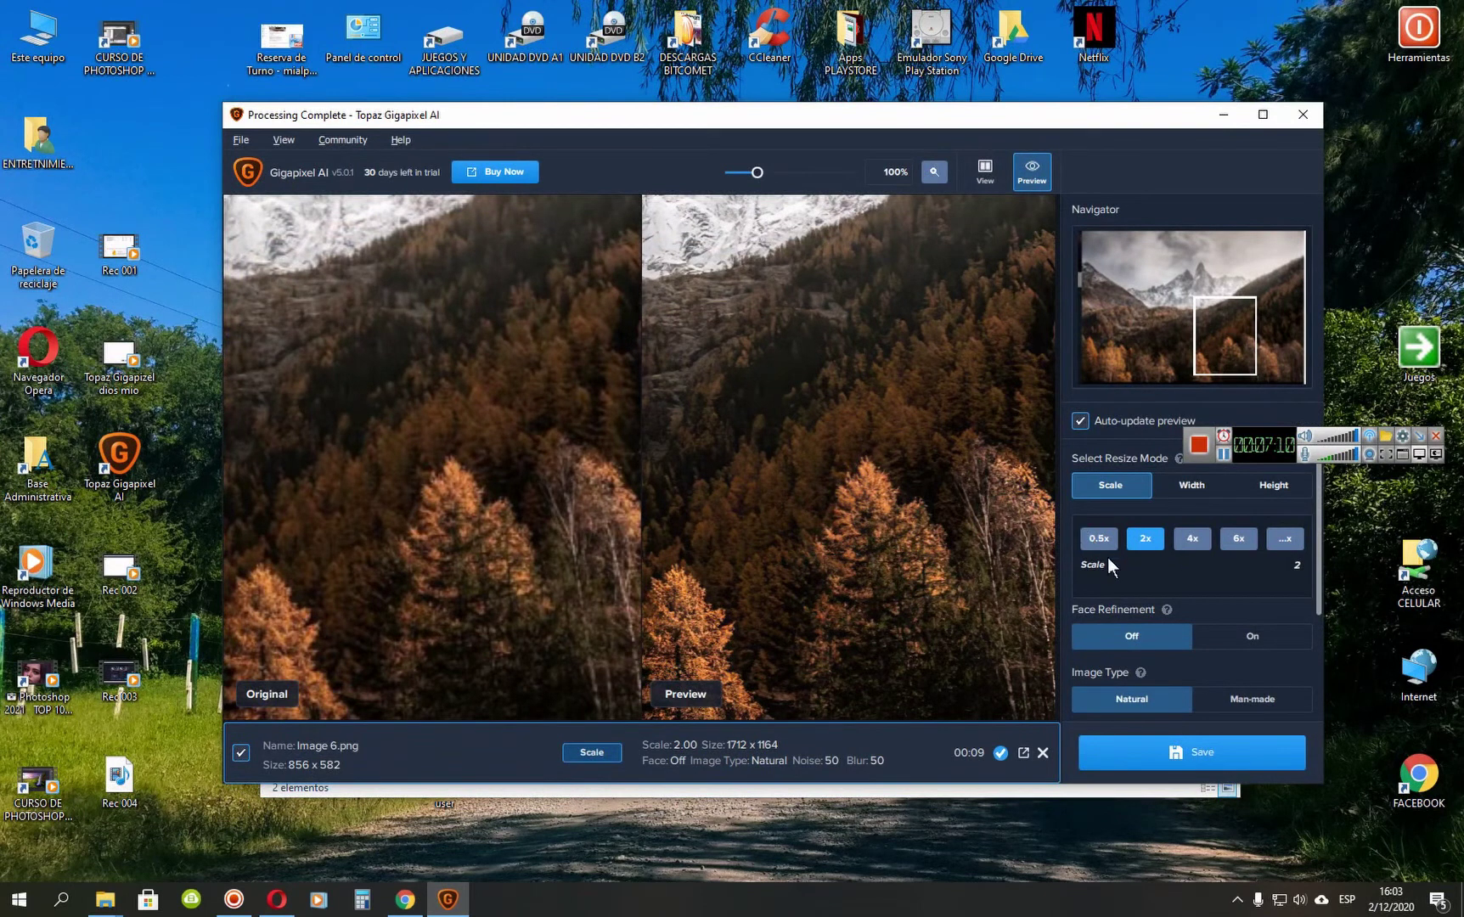
pyautogui.click(1229, 538)
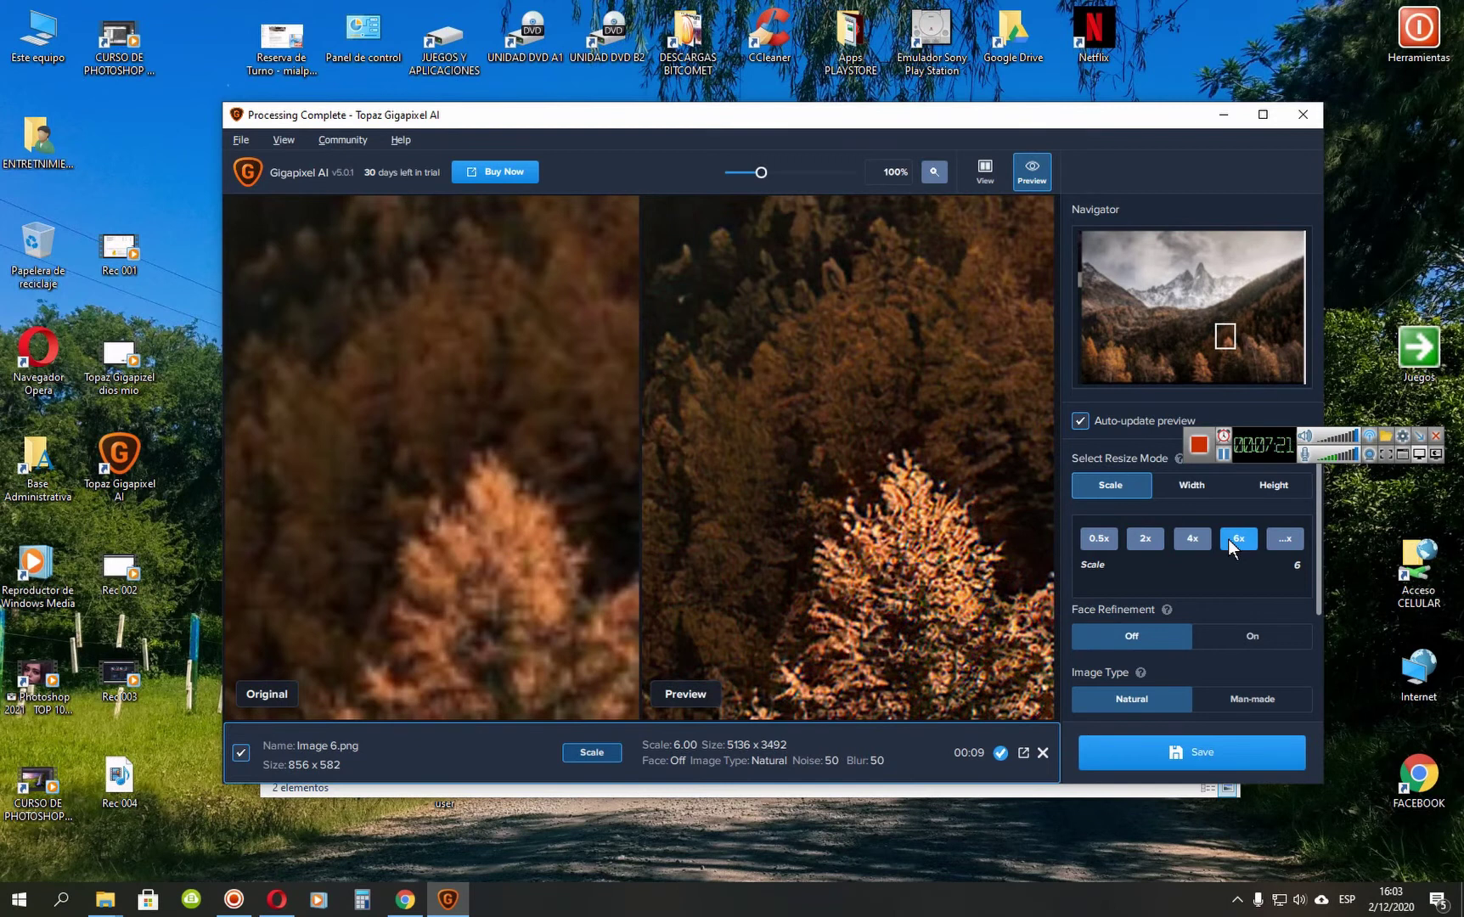
pyautogui.moveTo(974, 562); pyautogui.dragTo(815, 465)
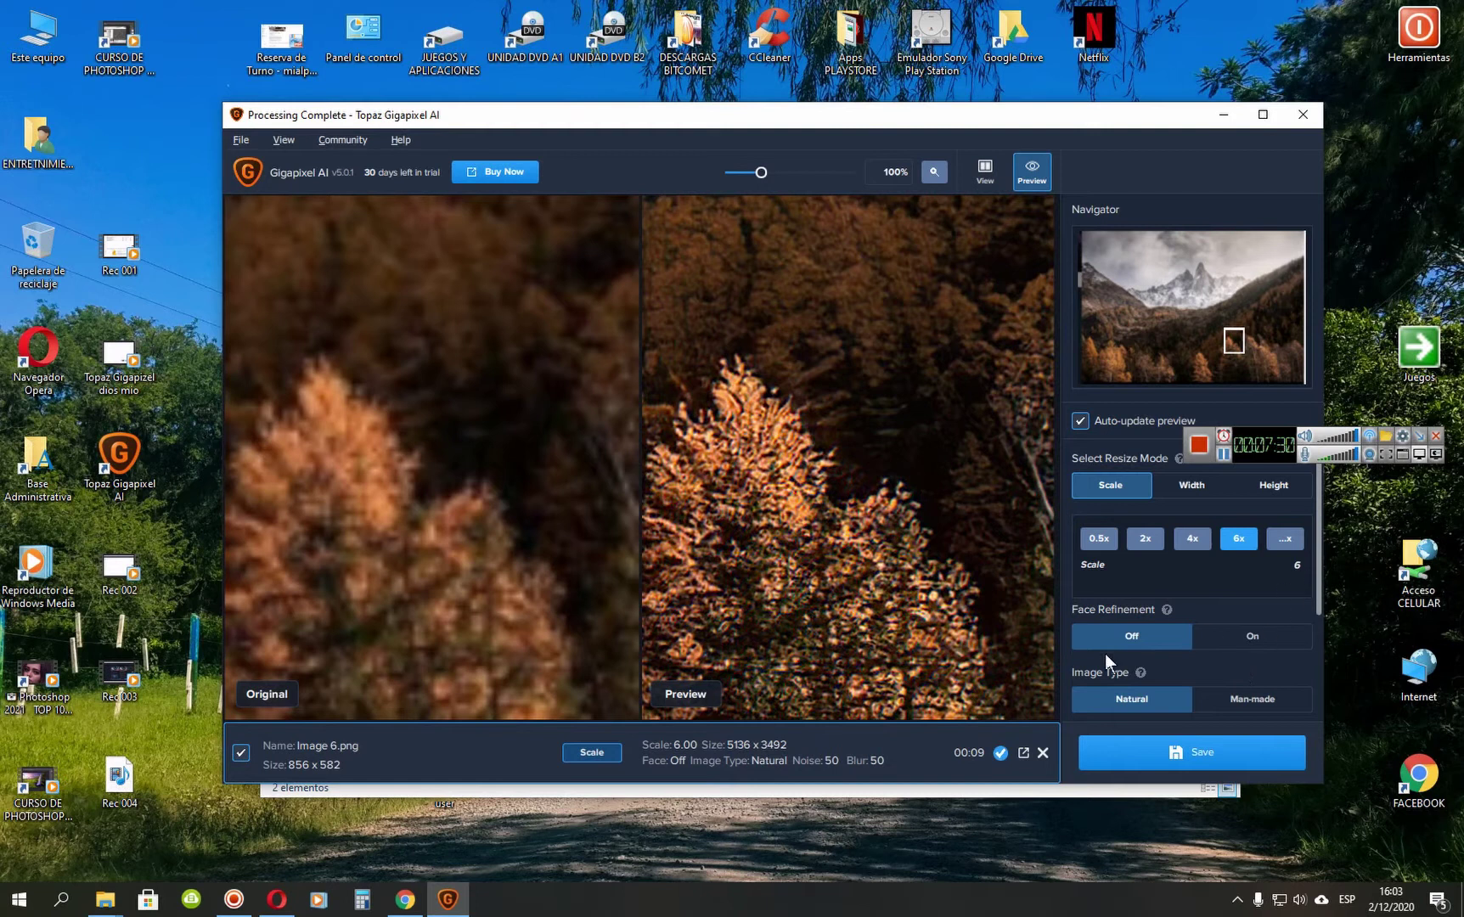
# Try Face Refinement on, return it to Off, and set Suppress Noise to 100.
pyautogui.click(1230, 635)
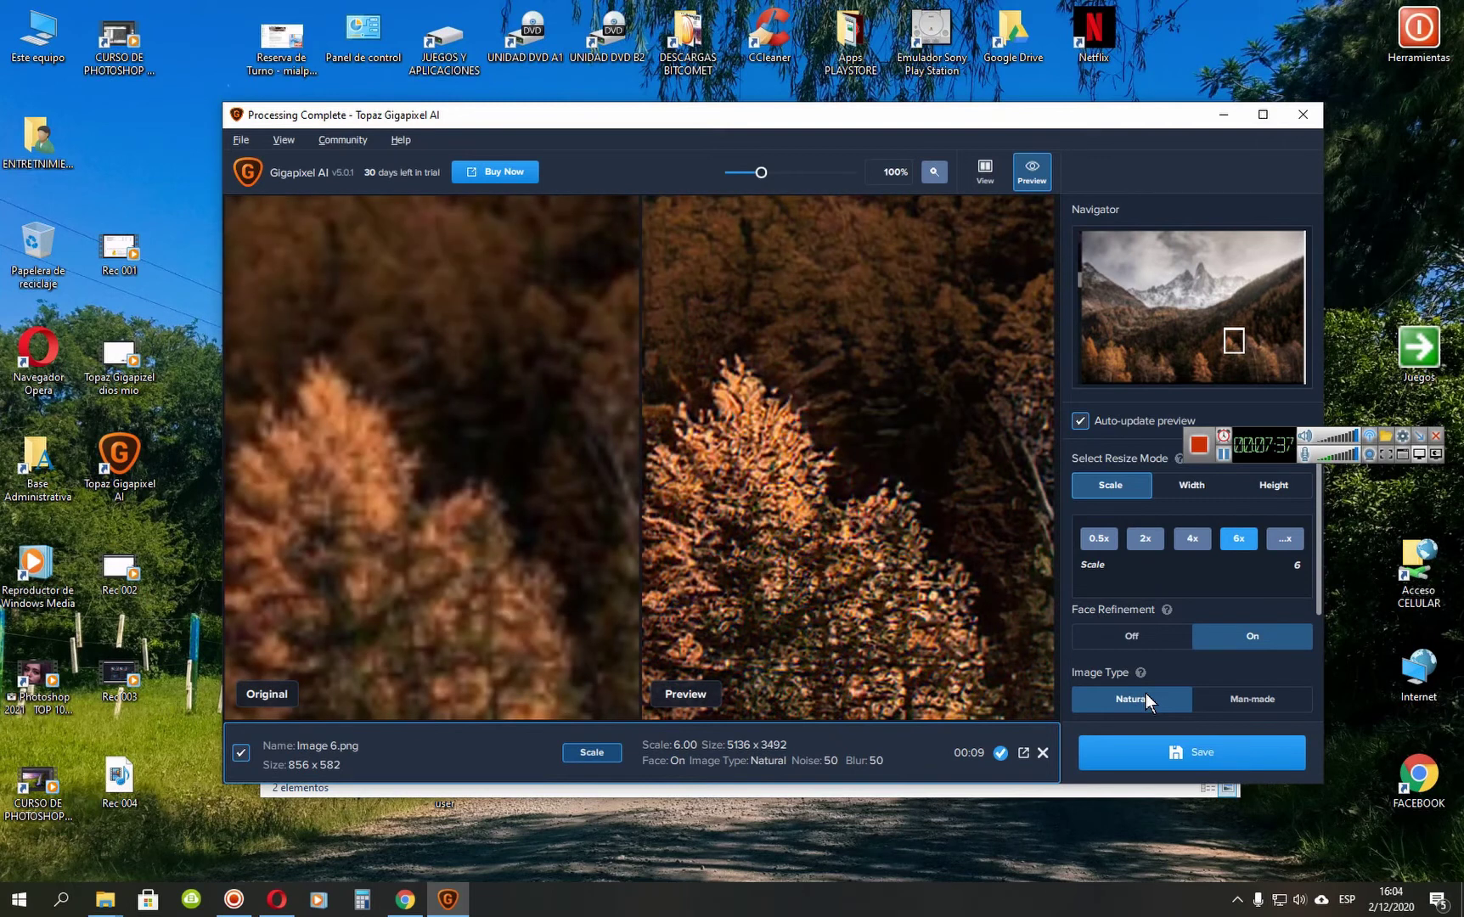
pyautogui.click(1113, 635)
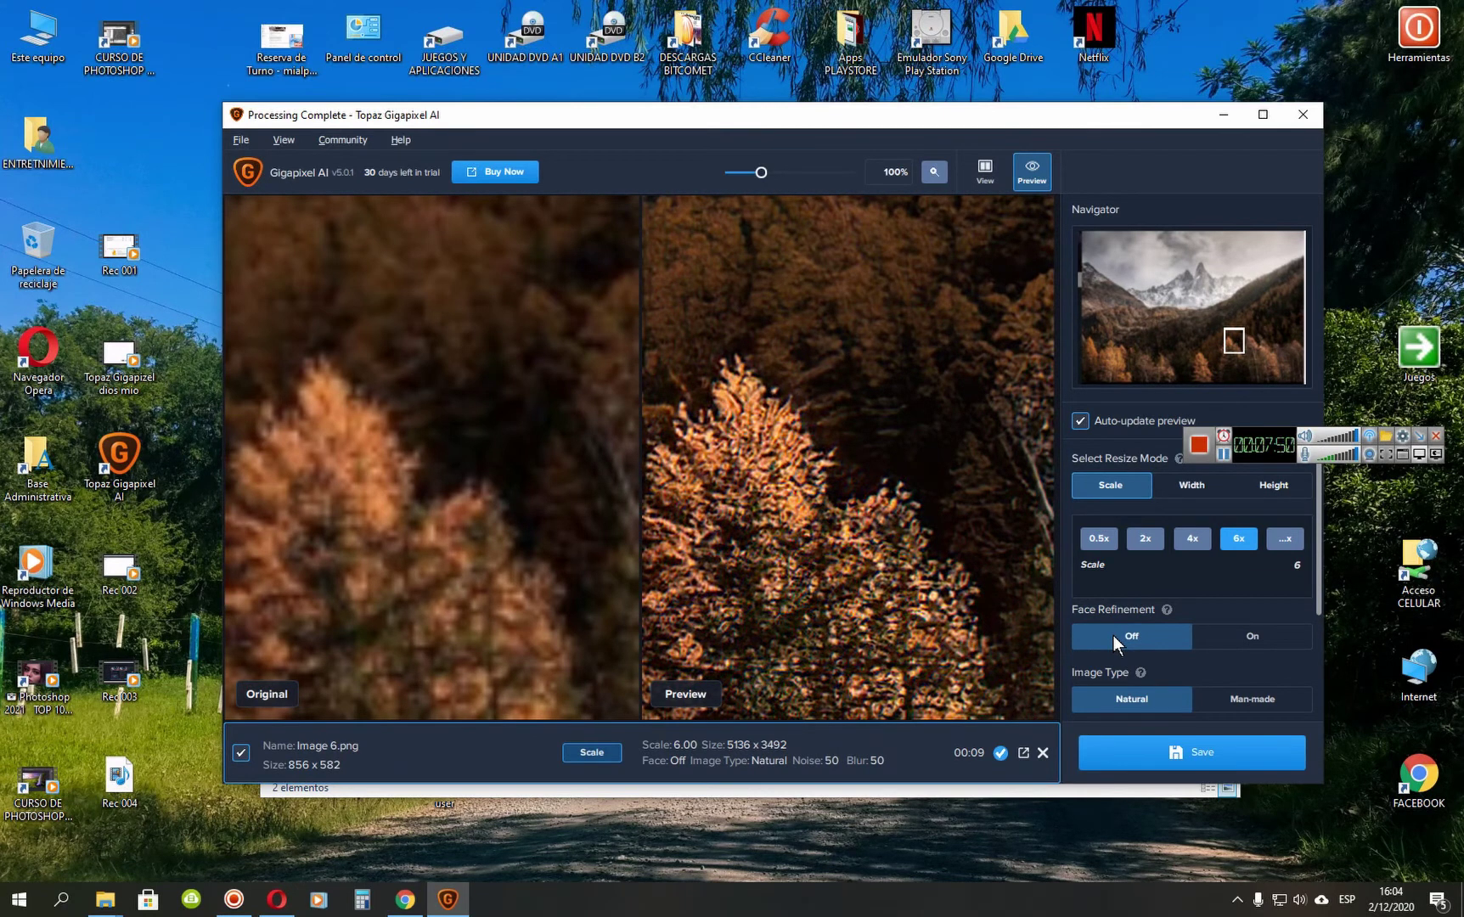
pyautogui.scroll(-2, 1114, 625)
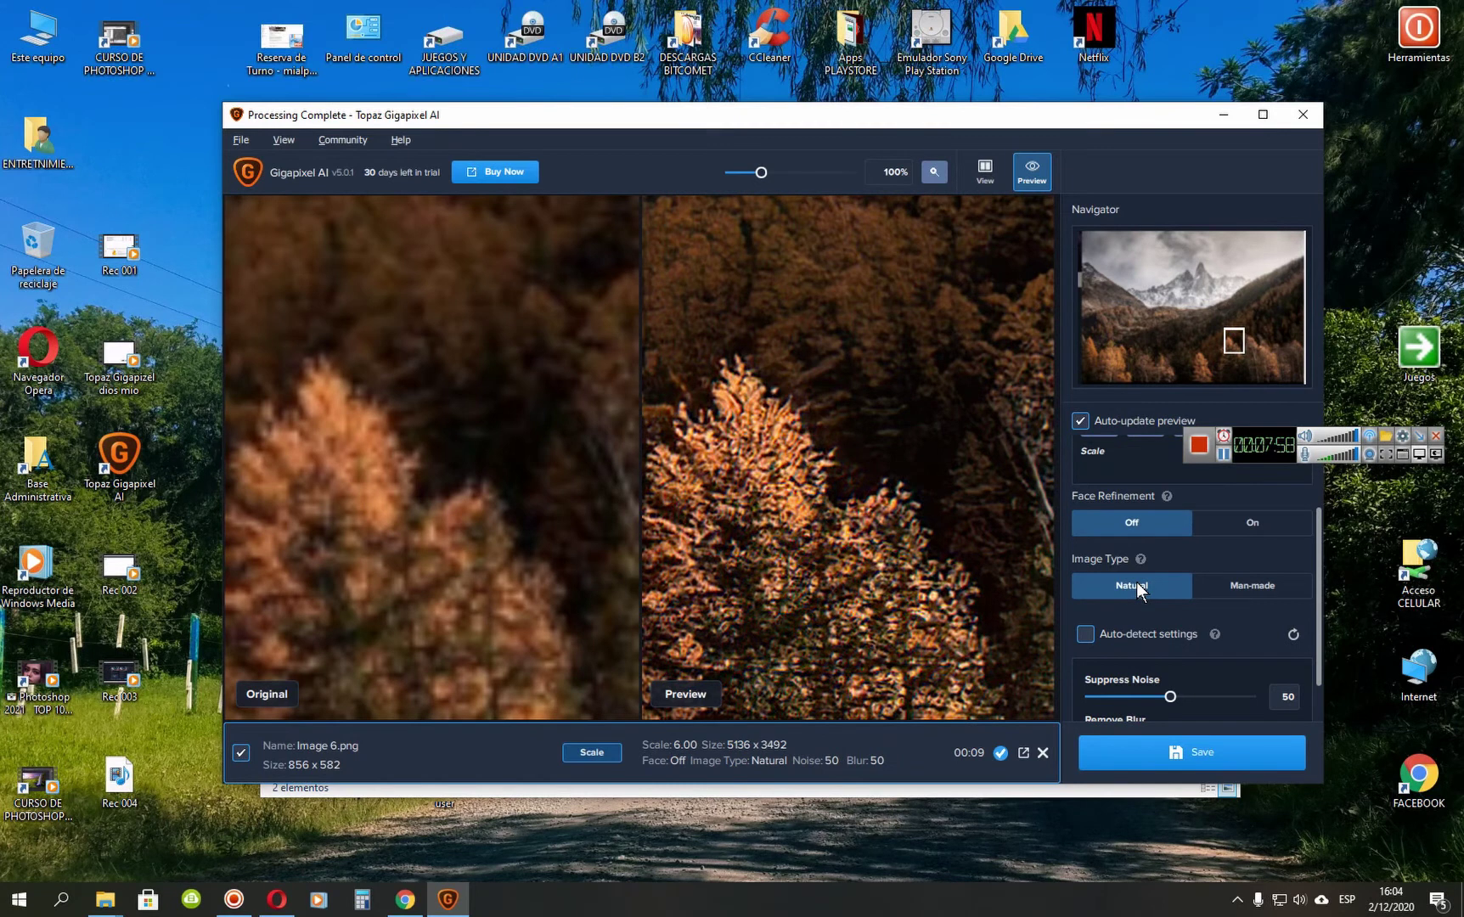
pyautogui.scroll(-1, 1133, 591)
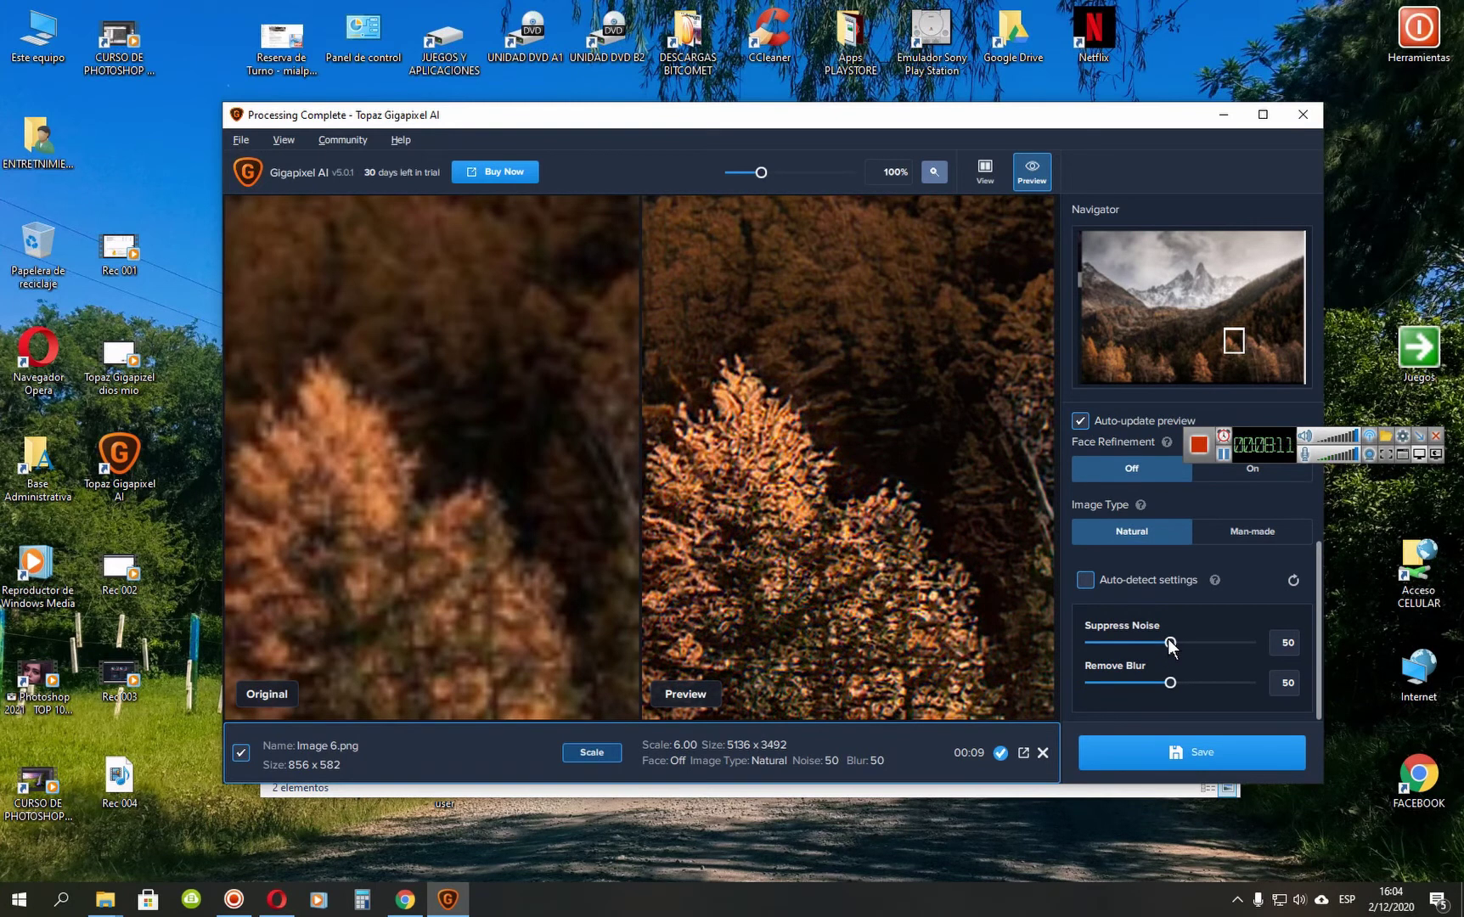
pyautogui.moveTo(1171, 644); pyautogui.dragTo(1267, 642)
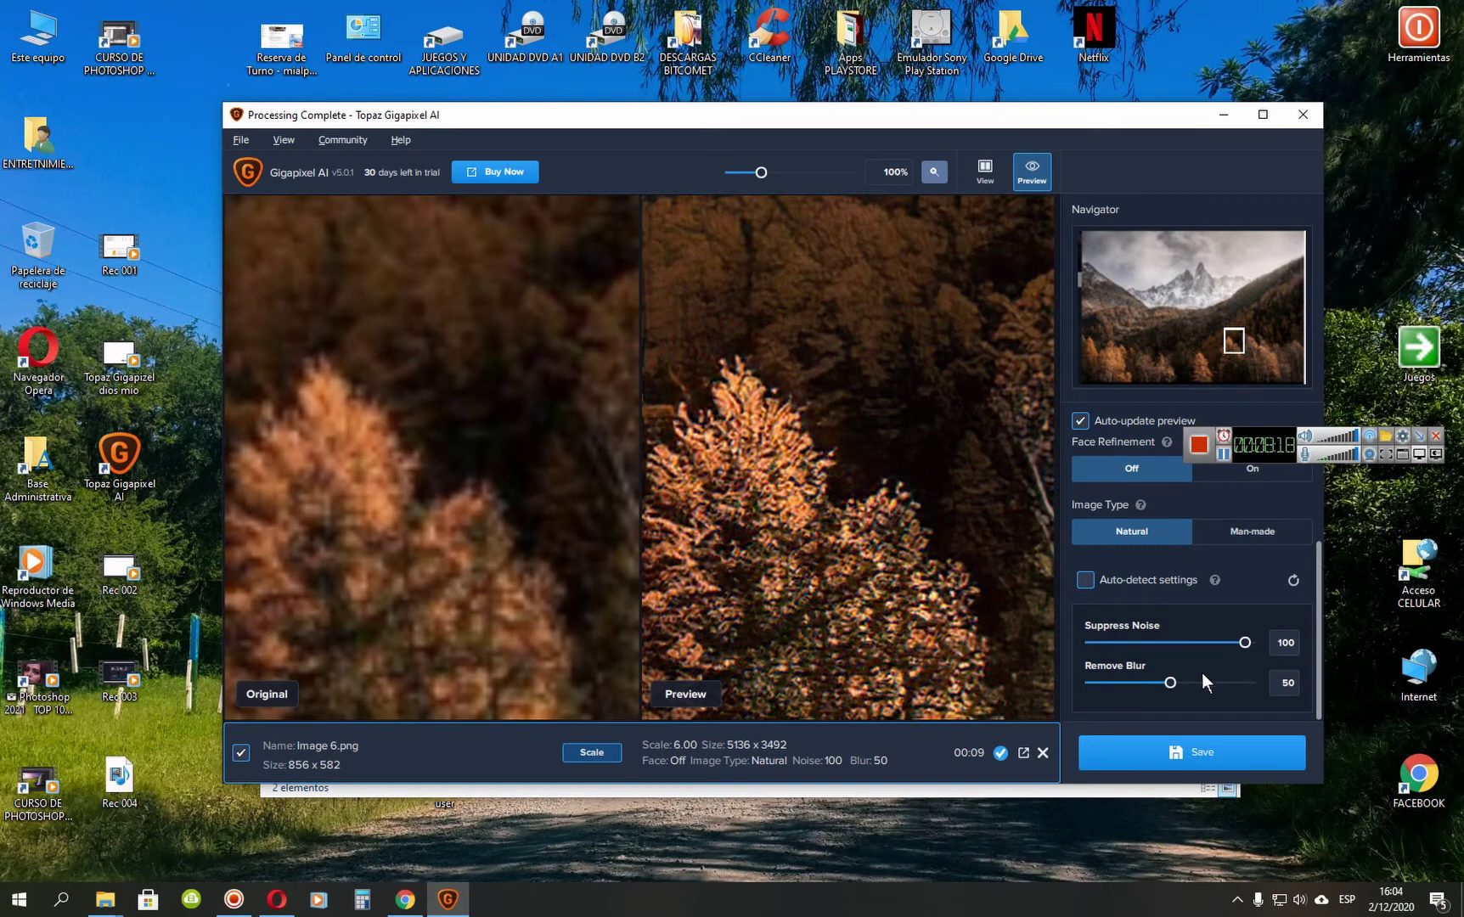
# Try Remove Blur at 100 on the orange tree preview, and try both Suppress Noise and Remove Blur at 0.
pyautogui.moveTo(1172, 684); pyautogui.dragTo(1318, 677)
pyautogui.moveTo(801, 408); pyautogui.dragTo(903, 571)
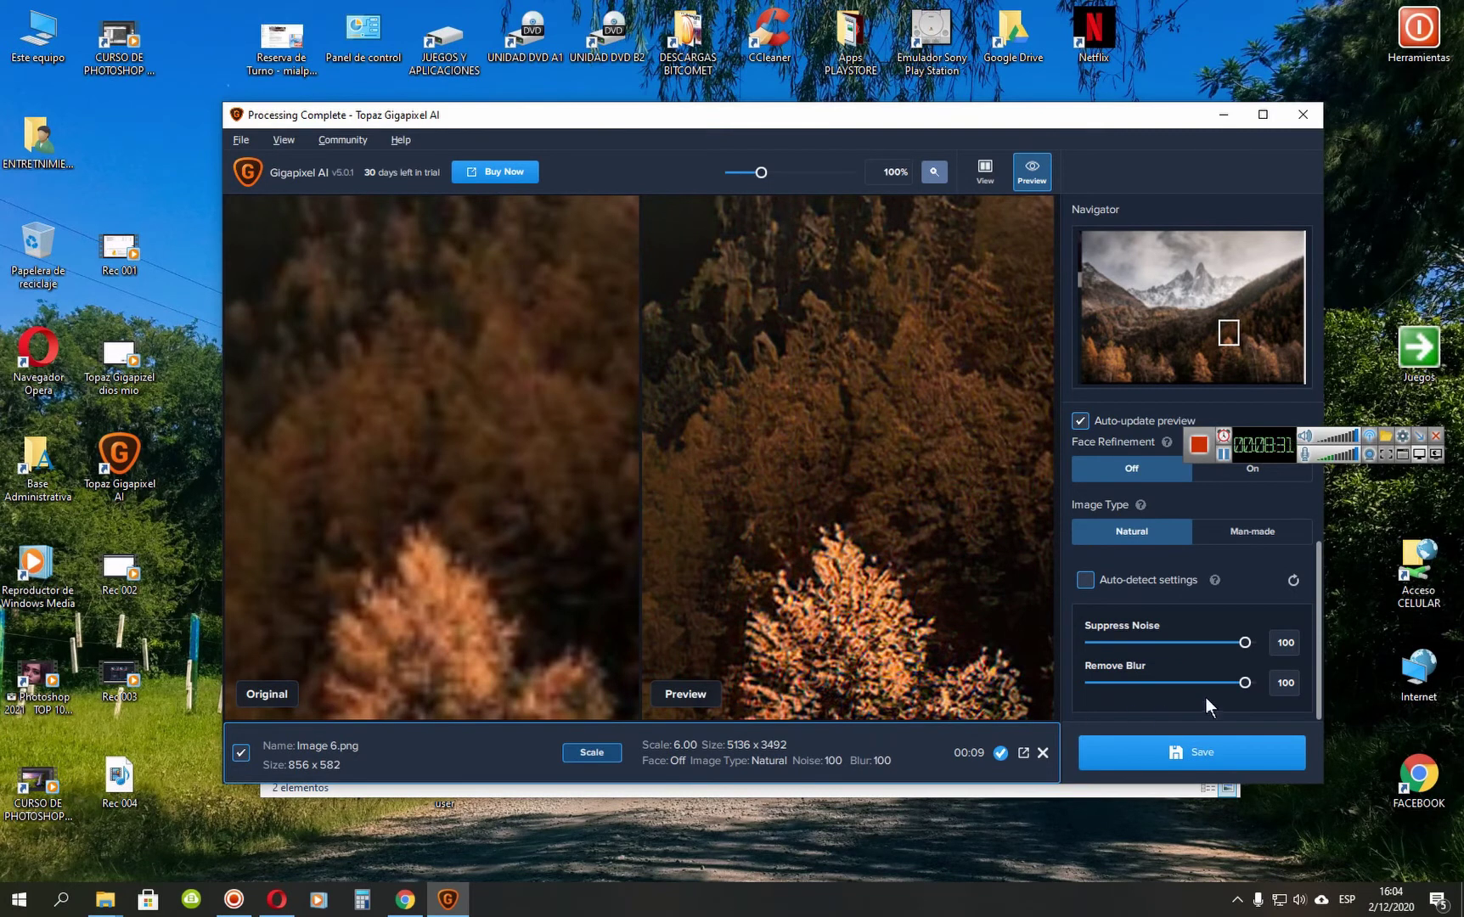
pyautogui.moveTo(1240, 677); pyautogui.dragTo(1060, 690)
pyautogui.moveTo(1113, 636); pyautogui.dragTo(1069, 647)
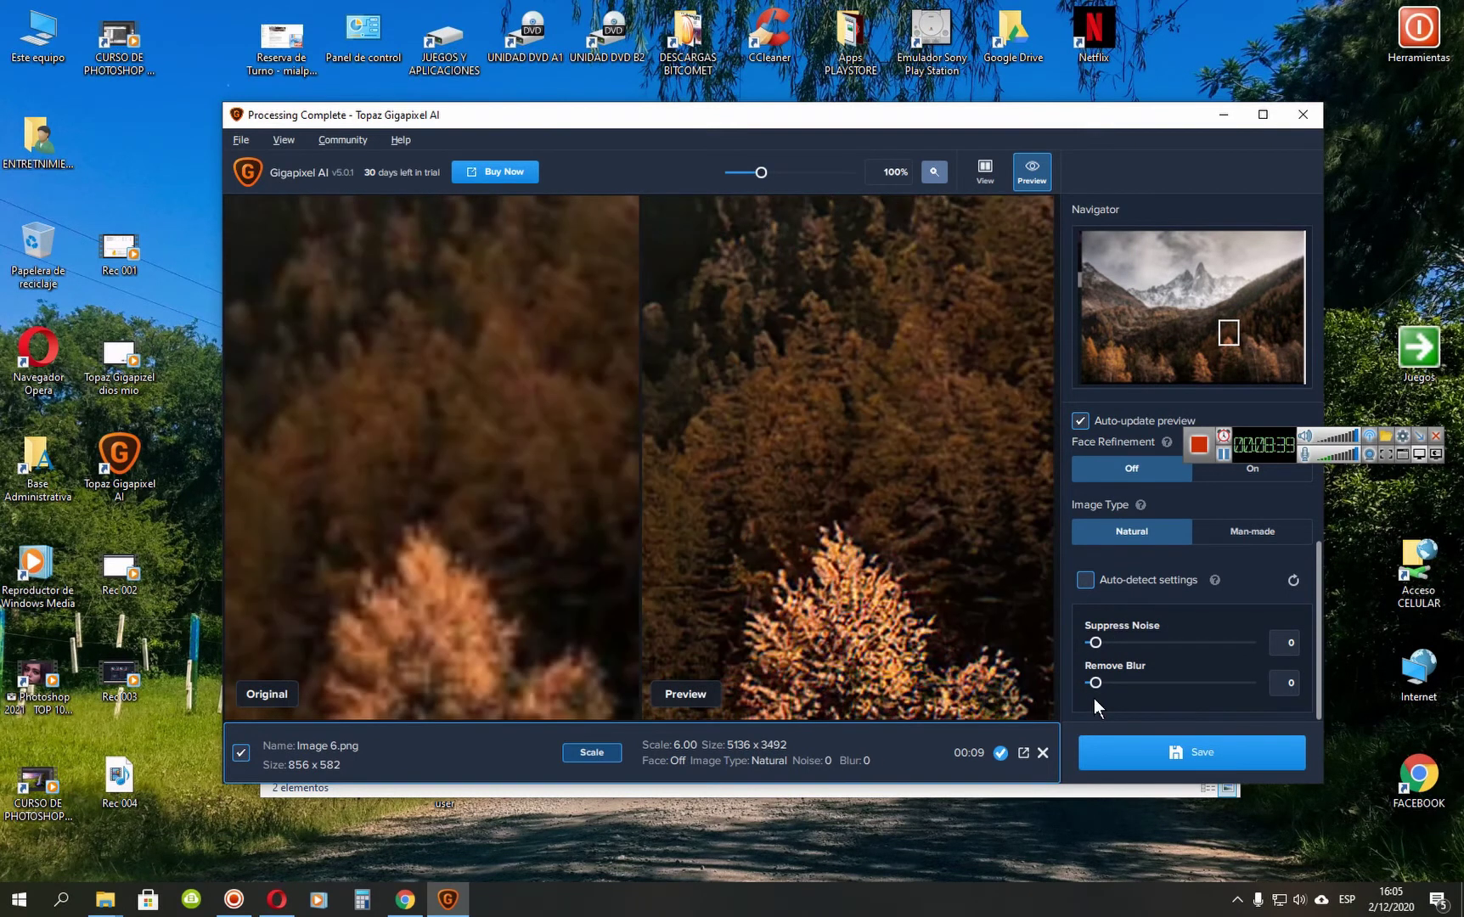
# Set Suppress Noise to 54 and Remove Blur to 56, with the orange tree centred in the preview.
pyautogui.click(1177, 643)
pyautogui.click(1180, 684)
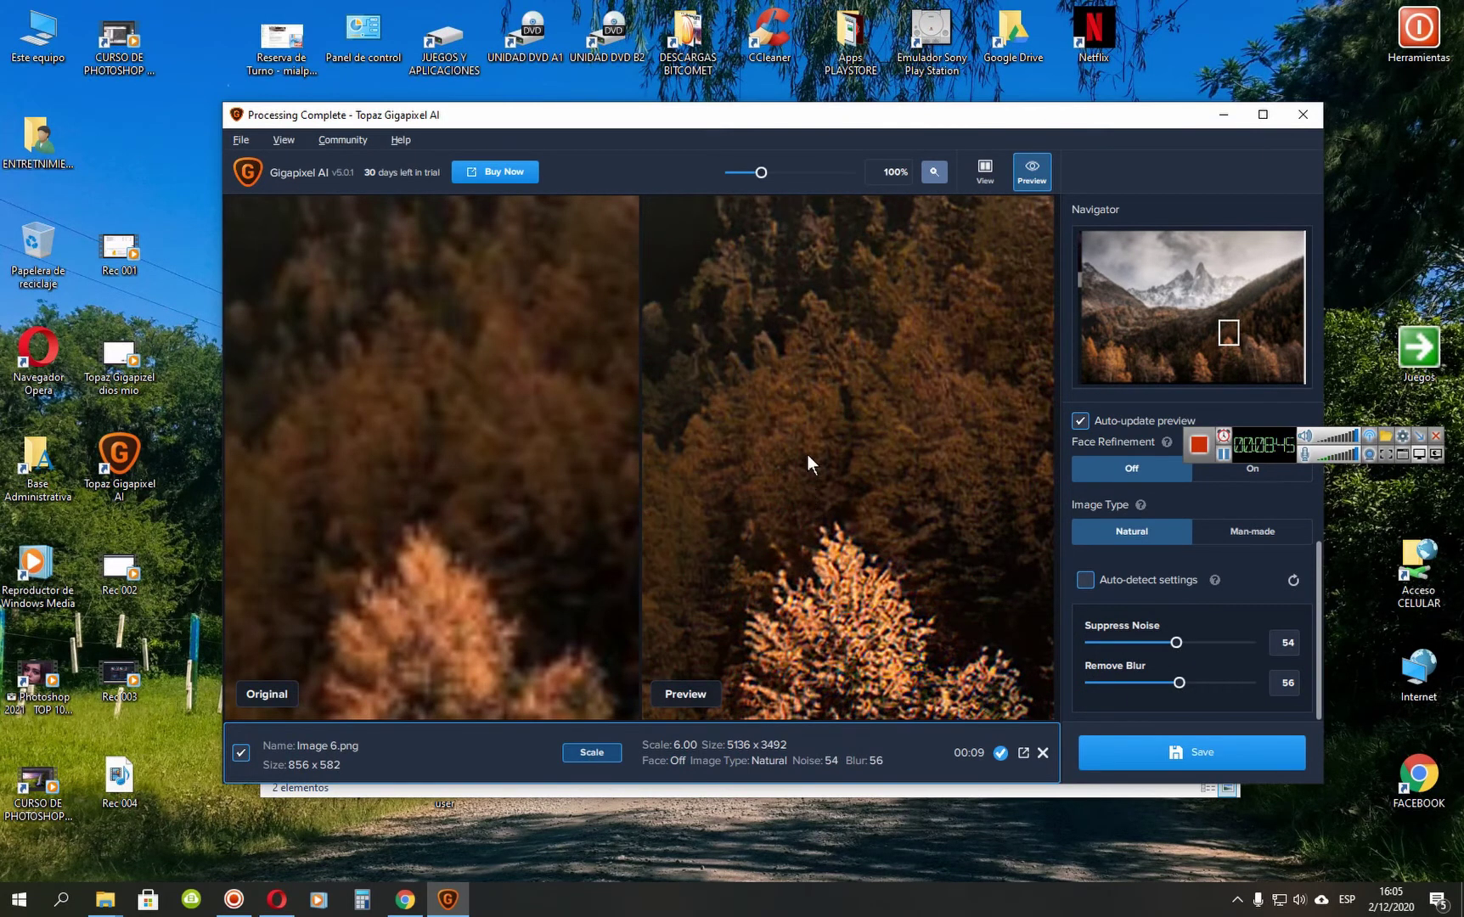
pyautogui.moveTo(842, 548); pyautogui.dragTo(805, 429)
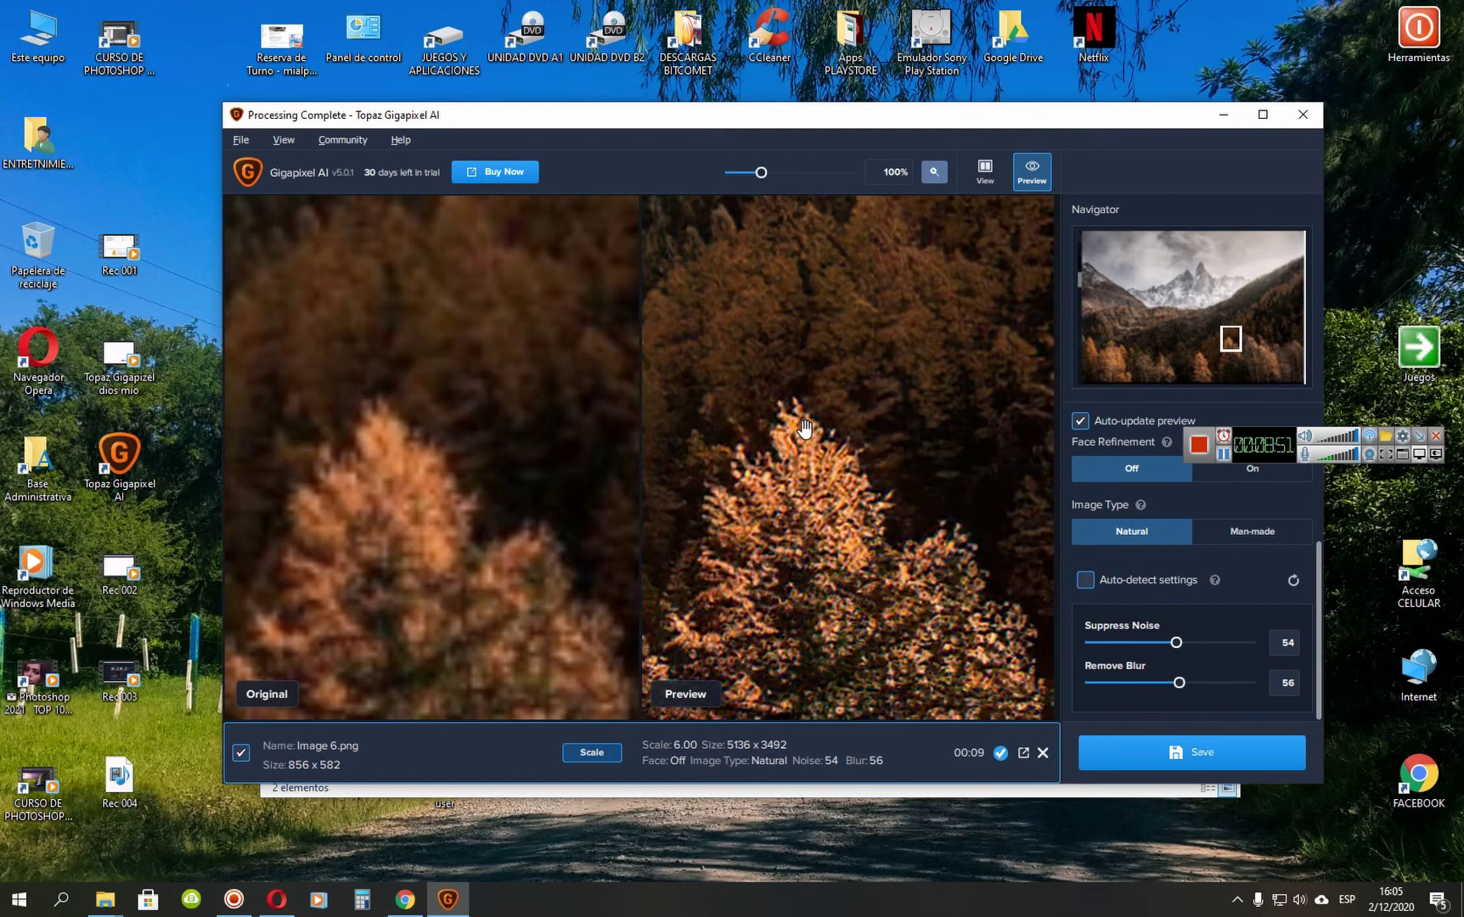
# Try to save the 6x enlargement as a maximum-quality JPG in the source folder.
pyautogui.click(1185, 752)
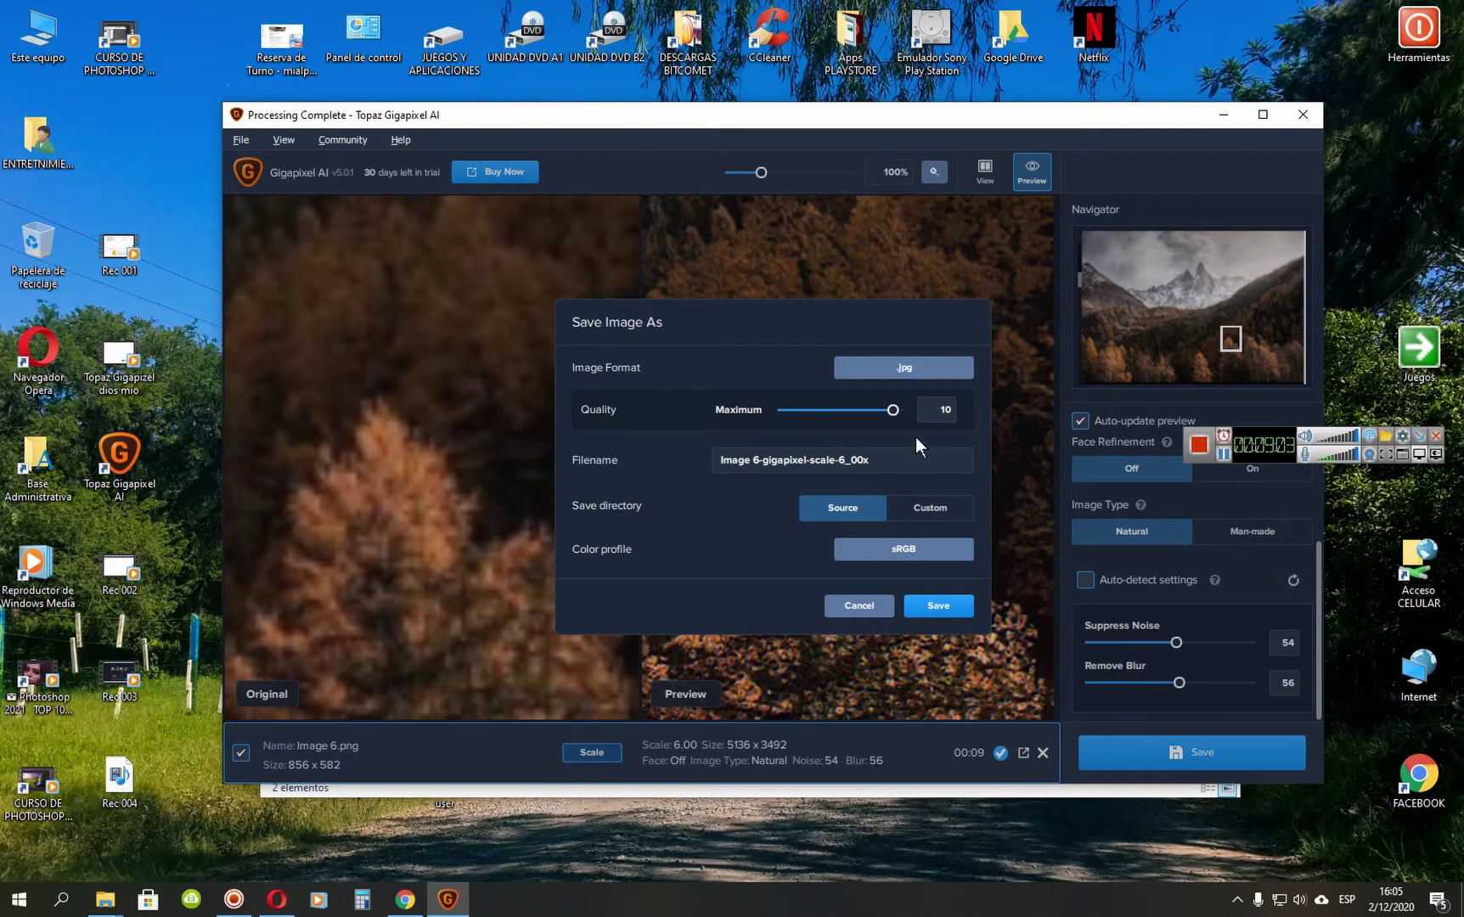
pyautogui.click(938, 605)
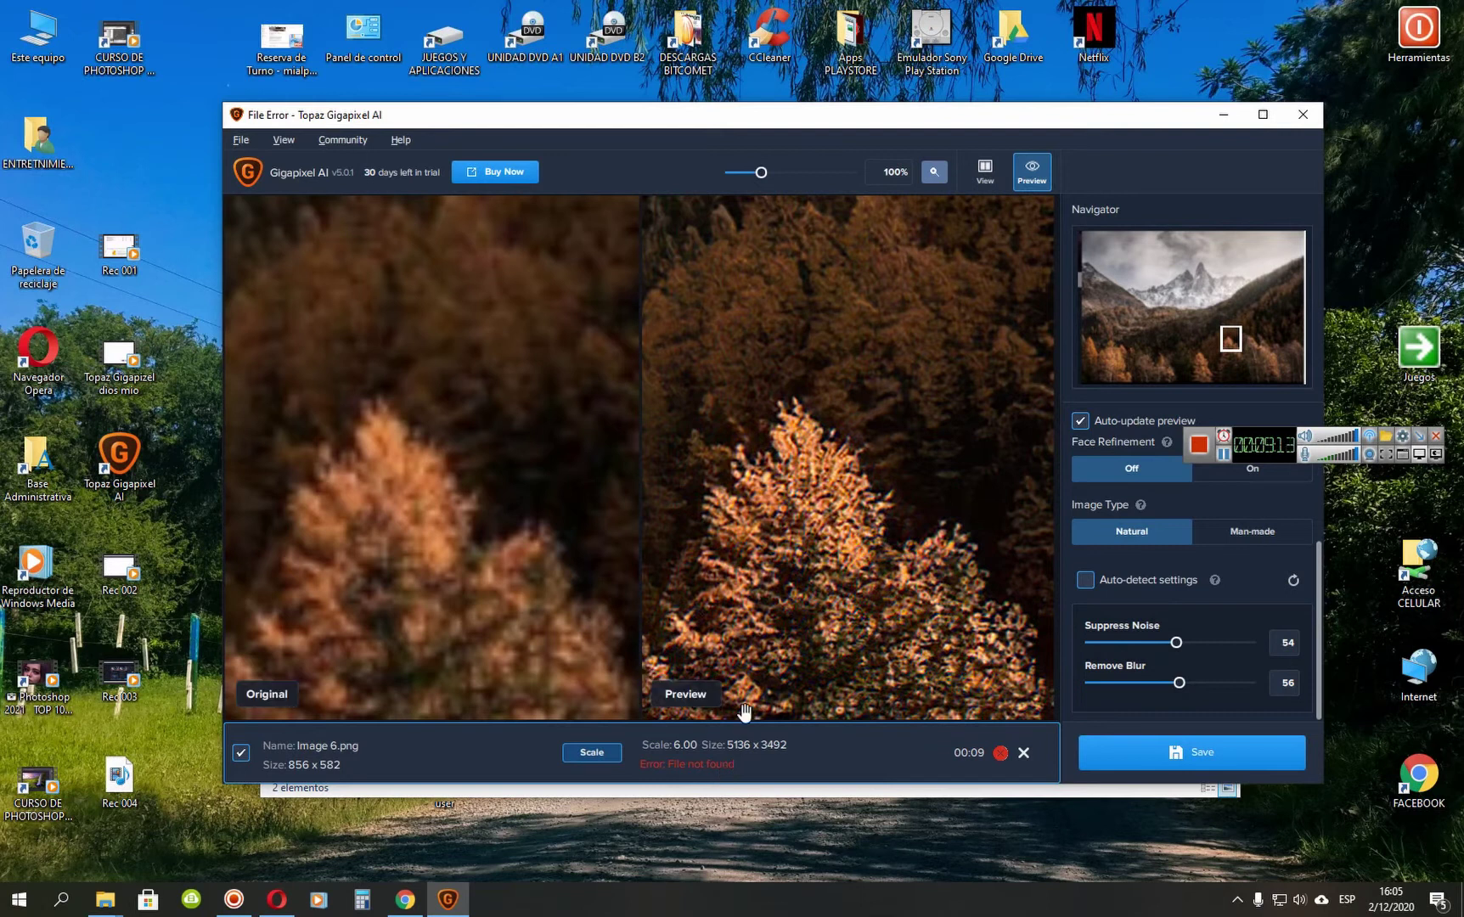
# Minimise Topaz Gigapixel AI and copy the original Image 6 from Nueva carpeta to the desktop.
pyautogui.click(1221, 114)
pyautogui.click(560, 416)
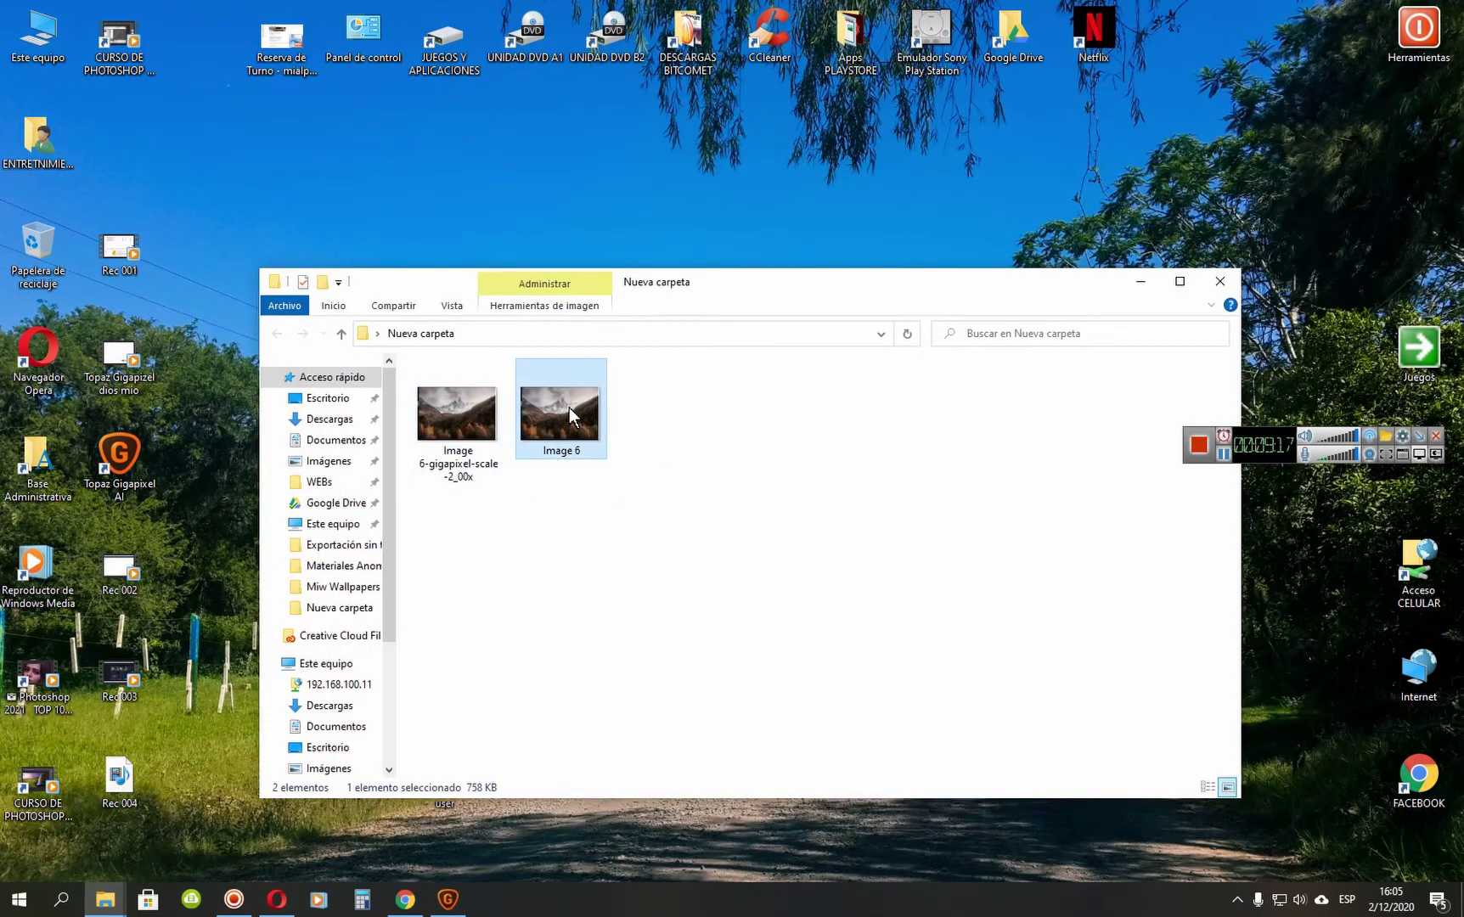
pyautogui.moveTo(568, 406); pyautogui.dragTo(146, 201)
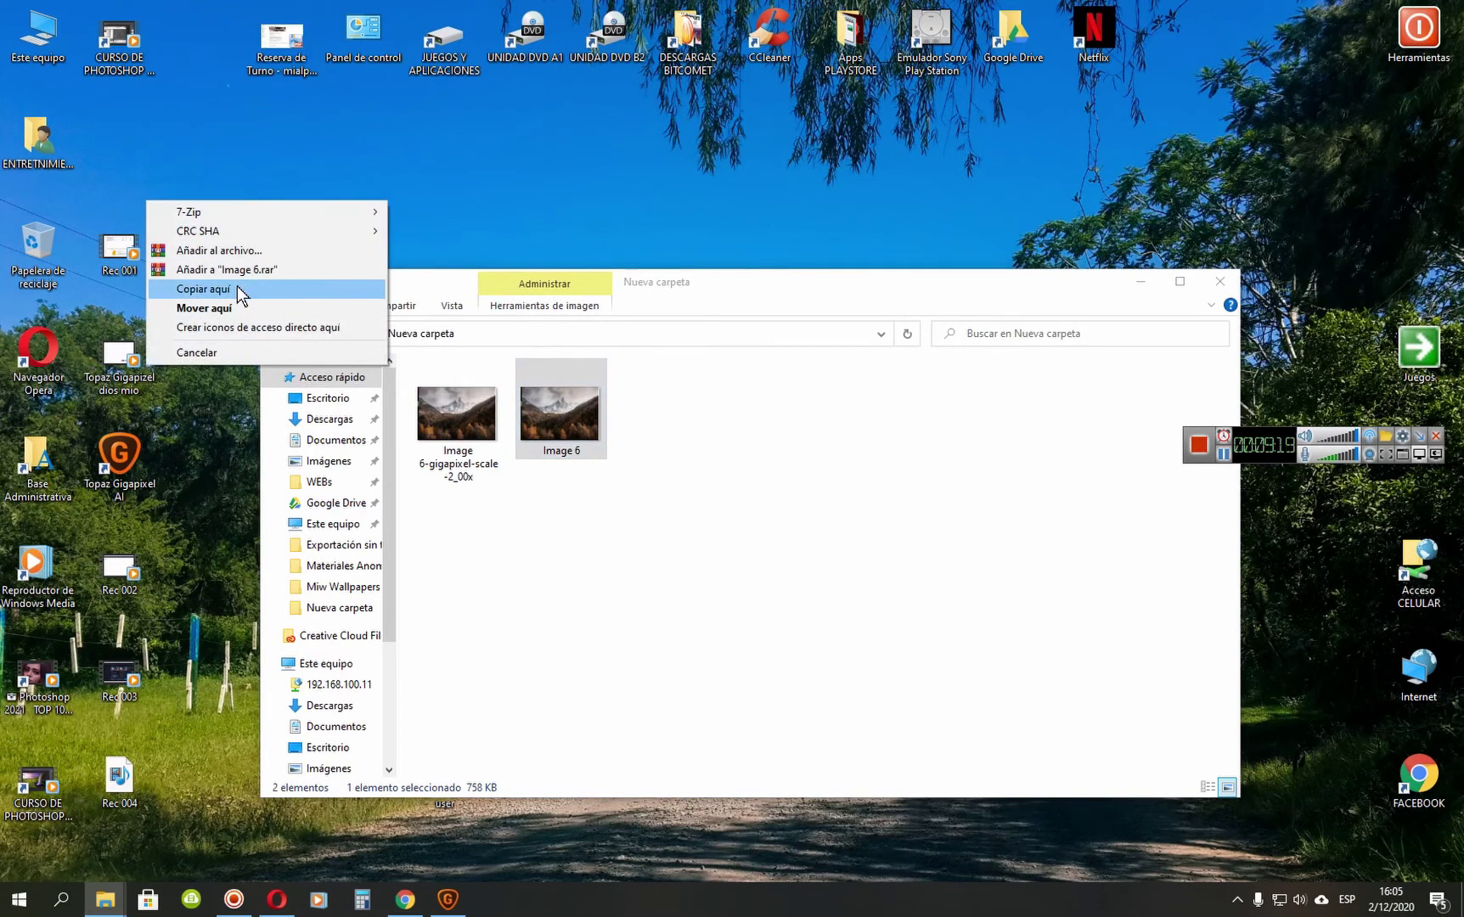
pyautogui.click(240, 288)
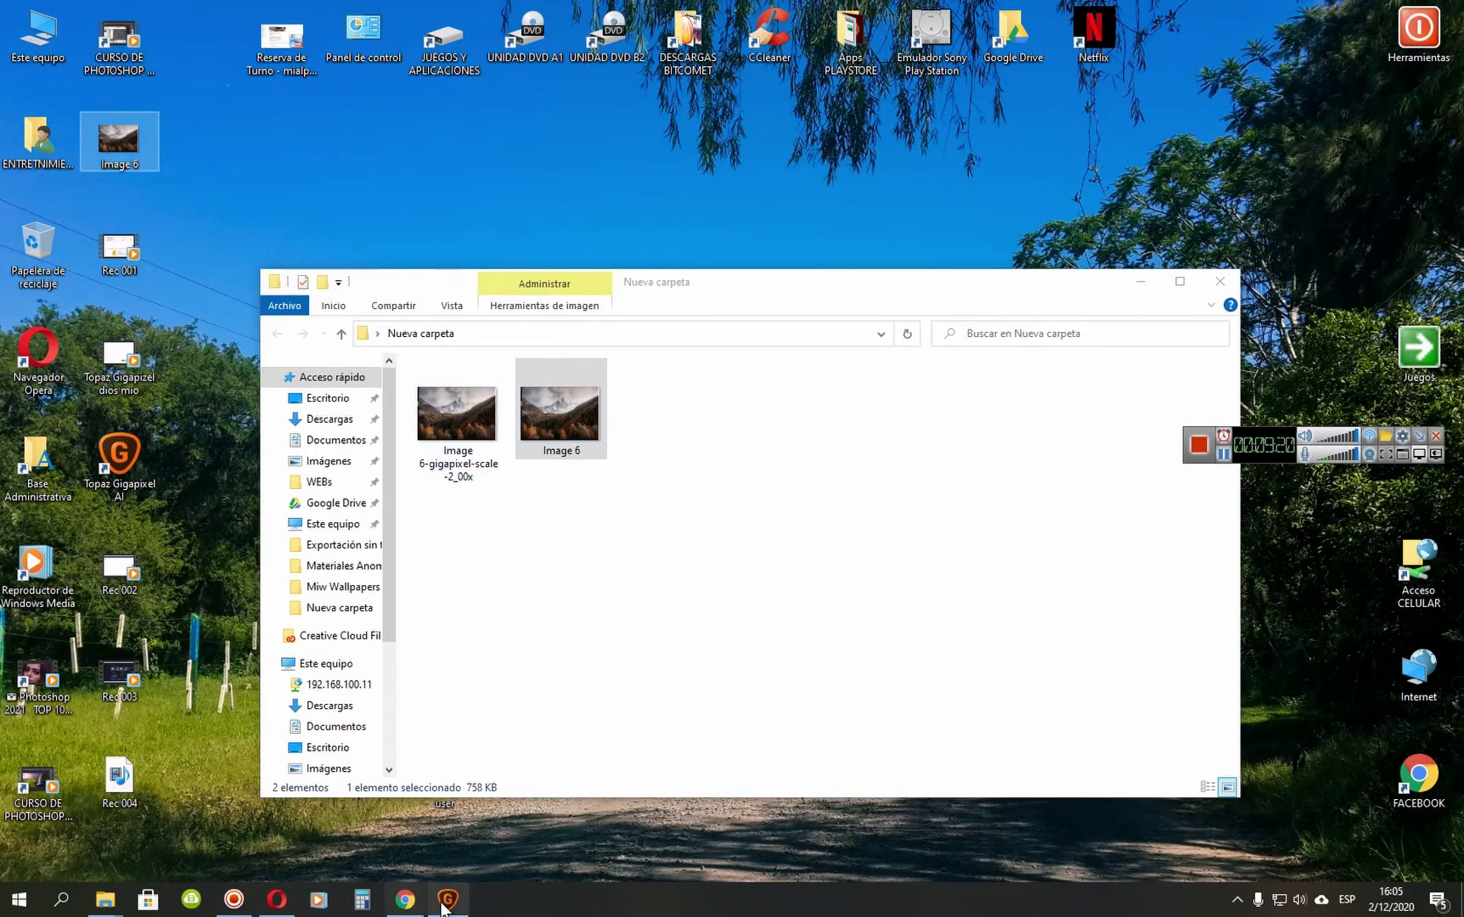
# Return to Topaz Gigapixel AI and save the 6x image as Image 6-gigapixel-scale-6_00x, .jpg at quality 10, in the source directory.
pyautogui.click(433, 902)
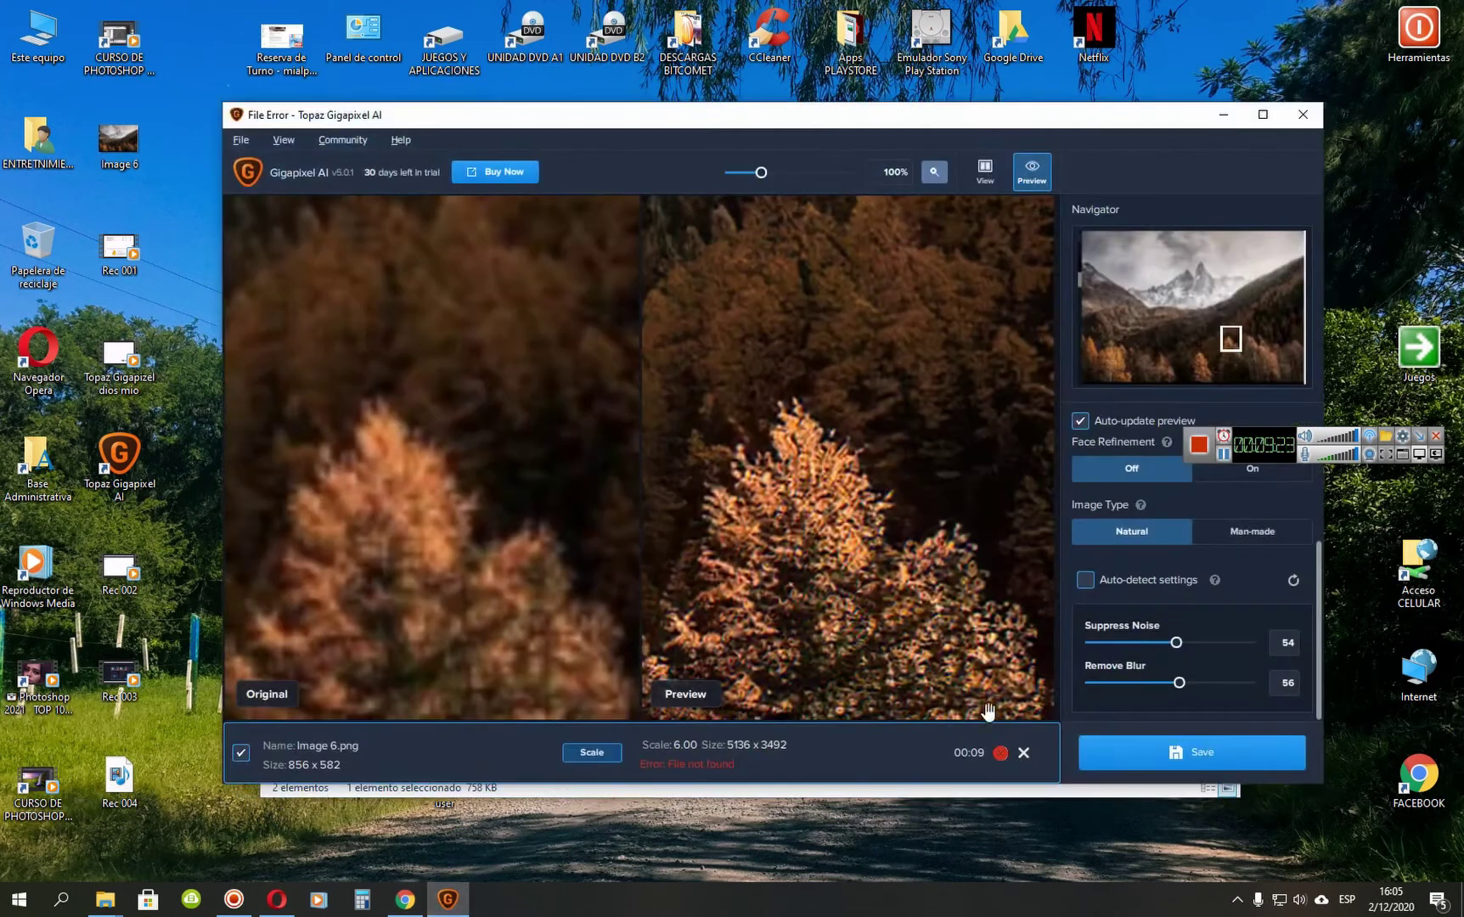
pyautogui.click(1175, 750)
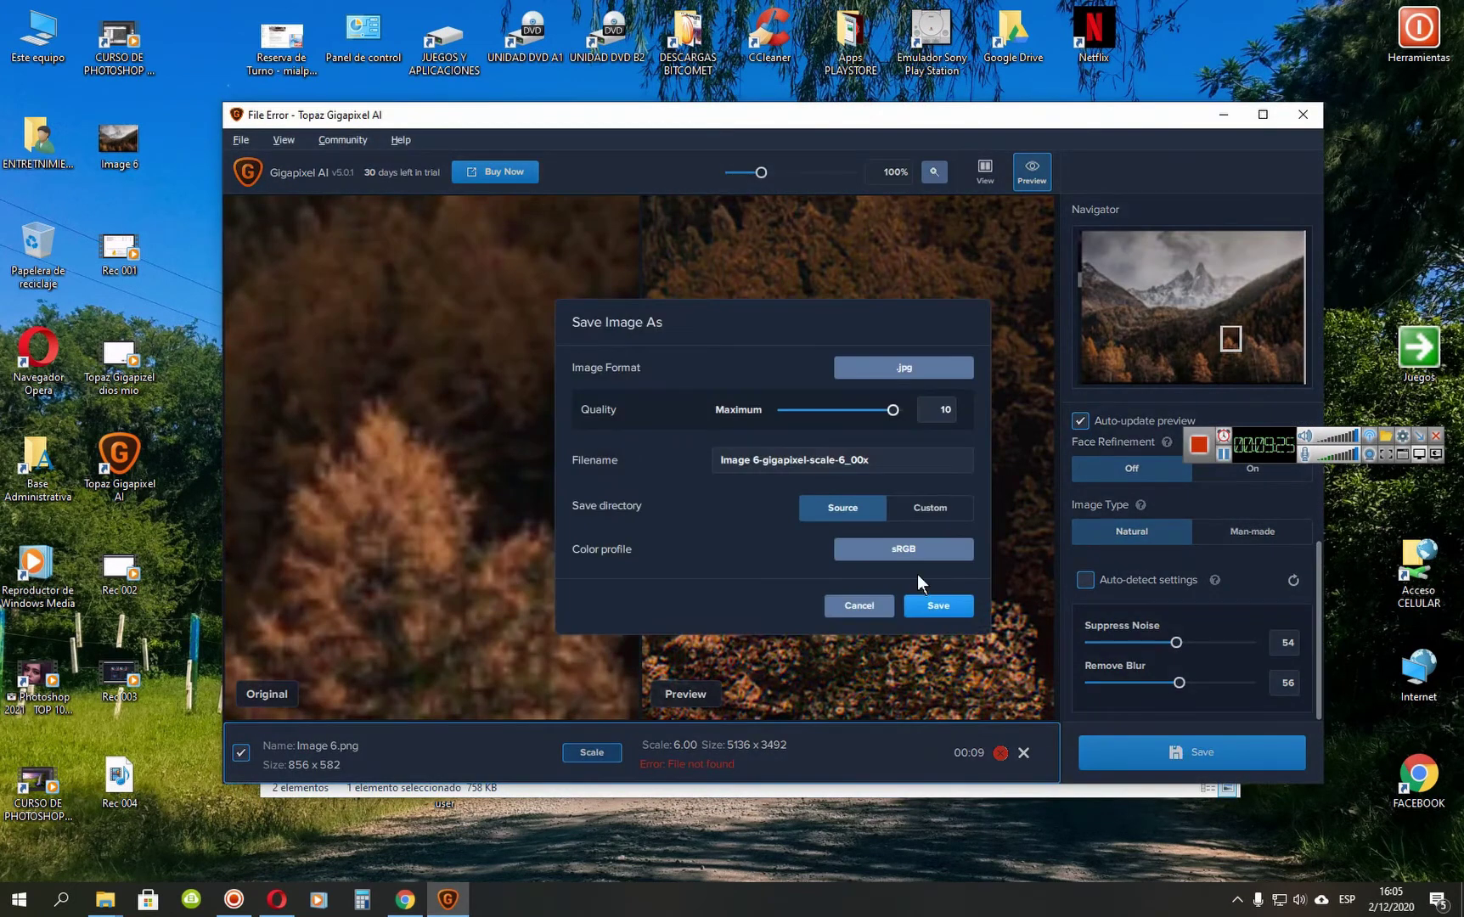
pyautogui.click(921, 605)
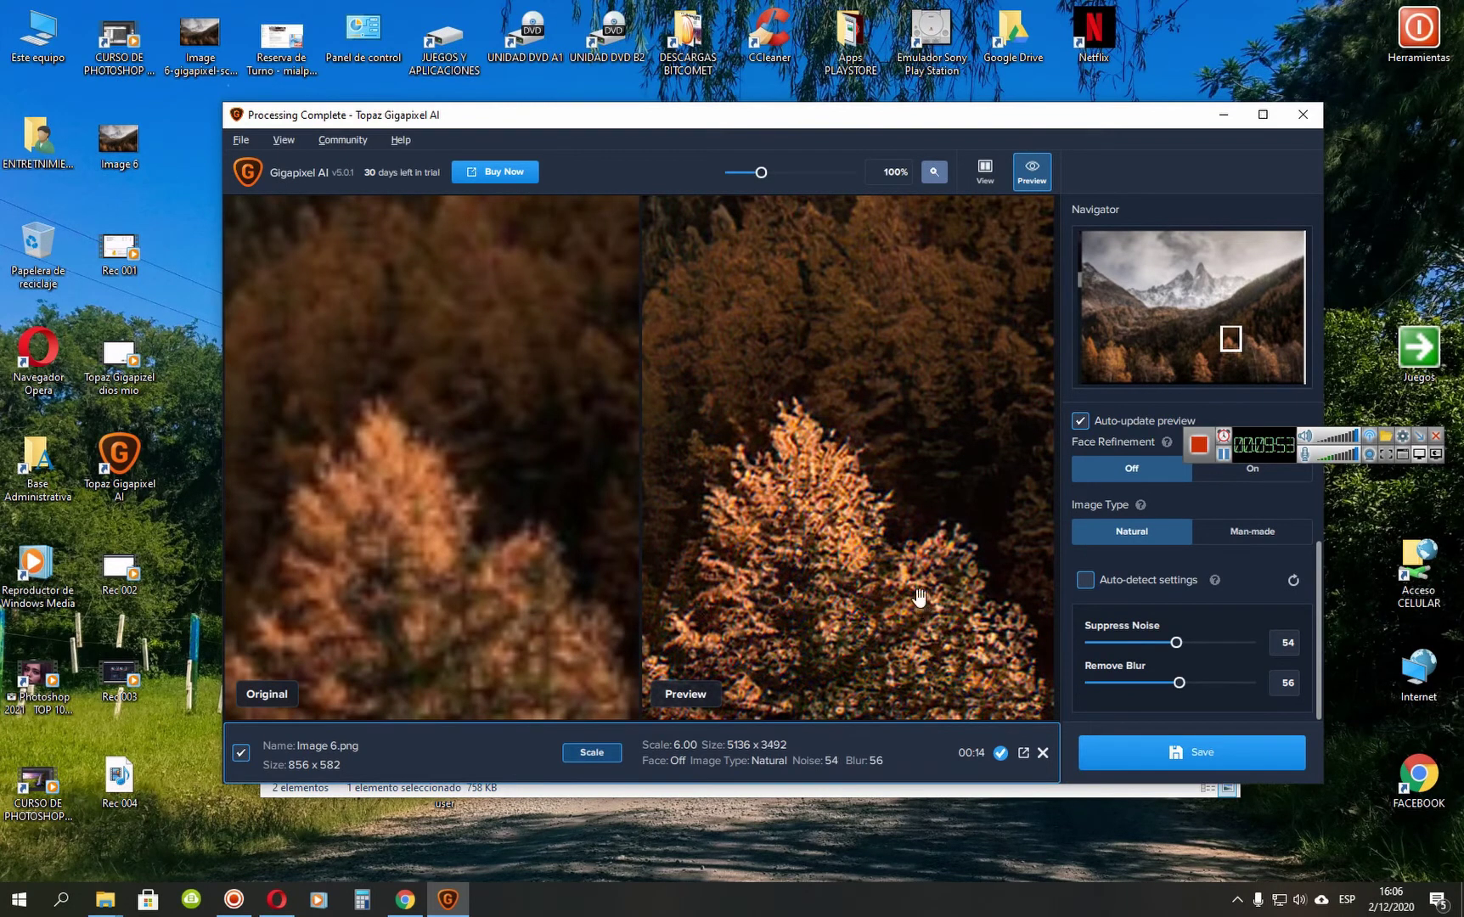
# Add a 2 to the end of the 6x image's file name on the desktop.
pyautogui.click(185, 76)
pyautogui.click(220, 89)
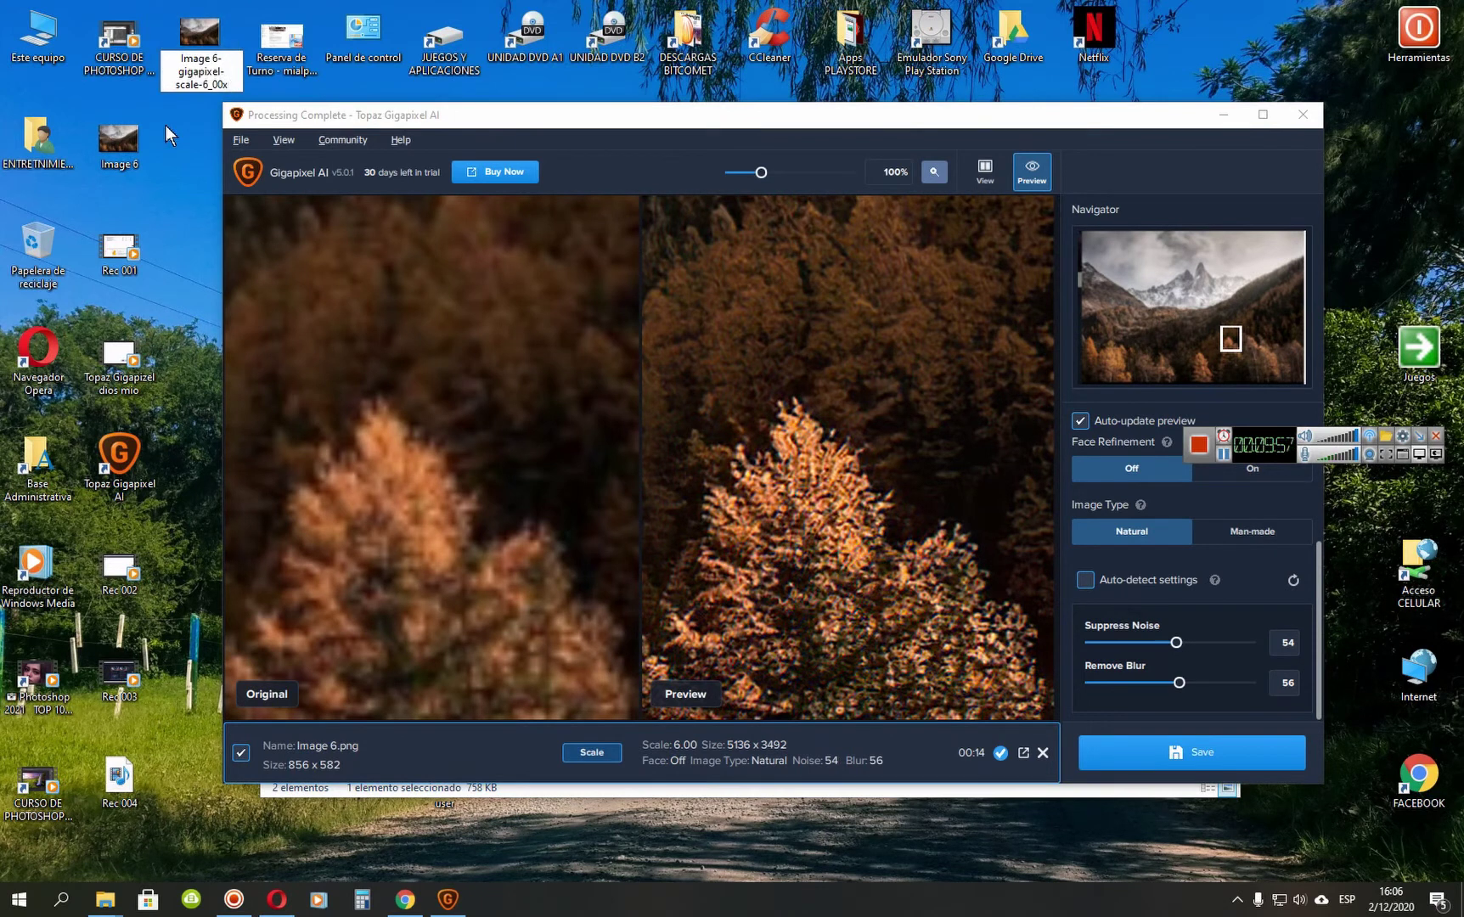
pyautogui.write('2')
pyautogui.press('Return')
# Minimise Topaz Gigapixel AI and move the 6x image from the desktop into Nueva carpeta.
pyautogui.click(1209, 113)
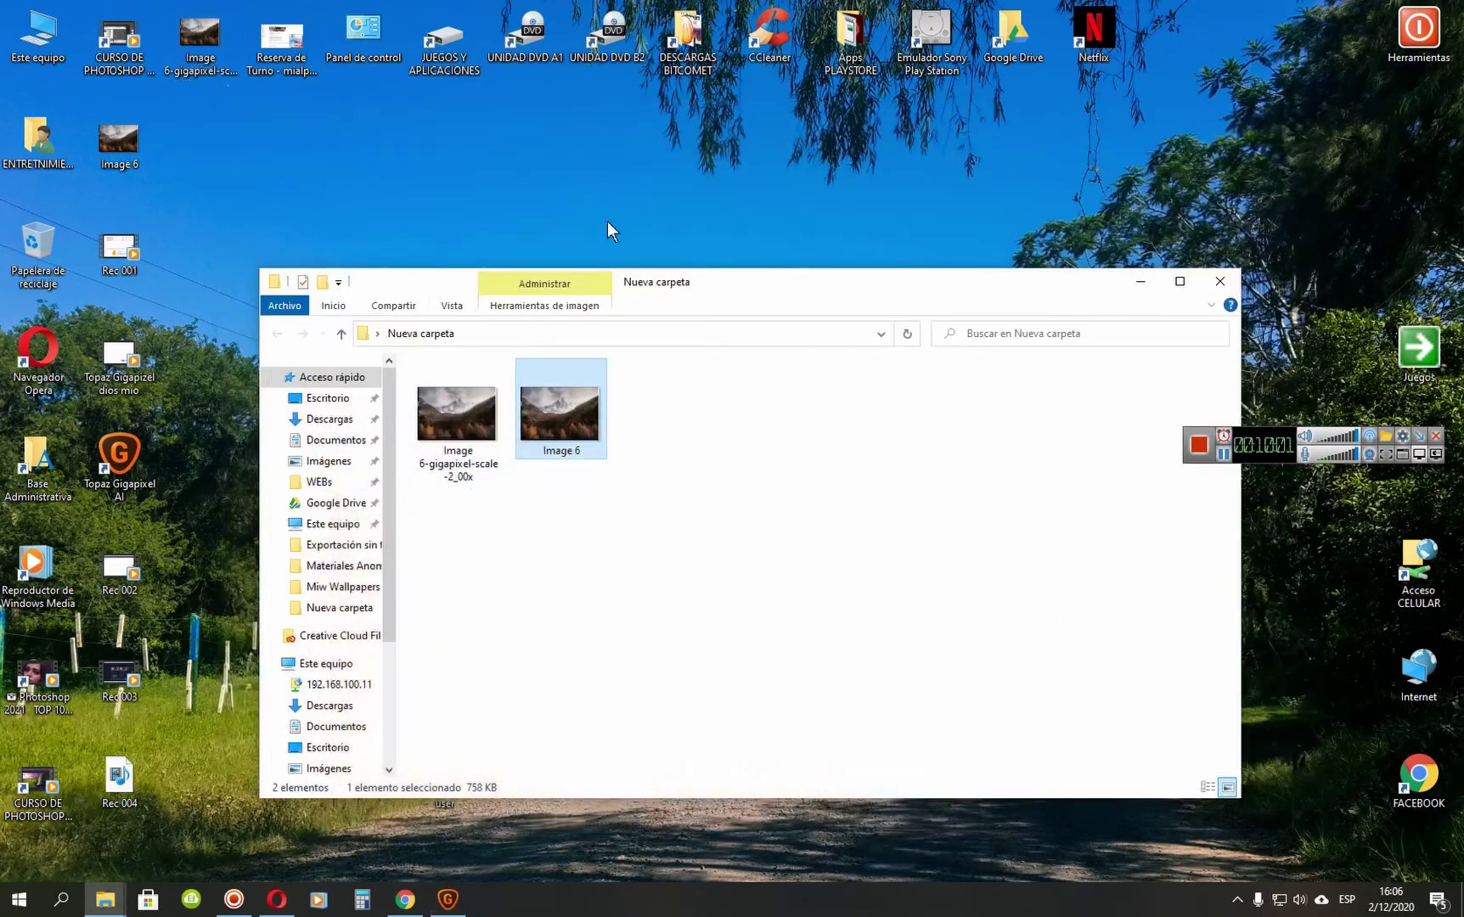
pyautogui.moveTo(201, 35); pyautogui.dragTo(711, 427)
pyautogui.click(739, 536)
# Rename the 6x image in Nueva carpeta as 3 and the original Image 6 as 1.
pyautogui.click(661, 473)
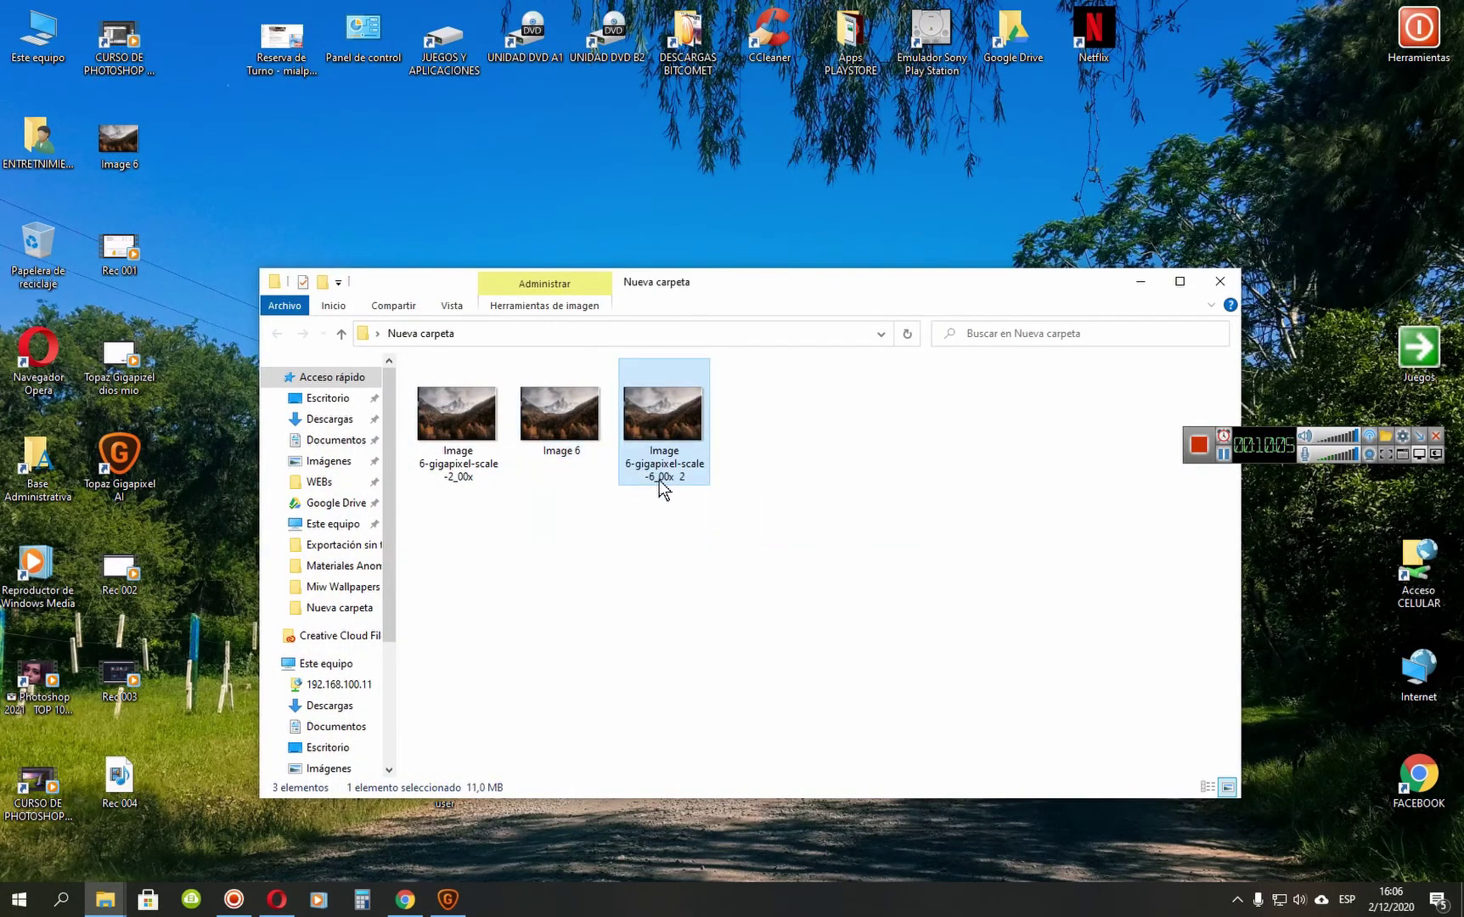
pyautogui.write('3')
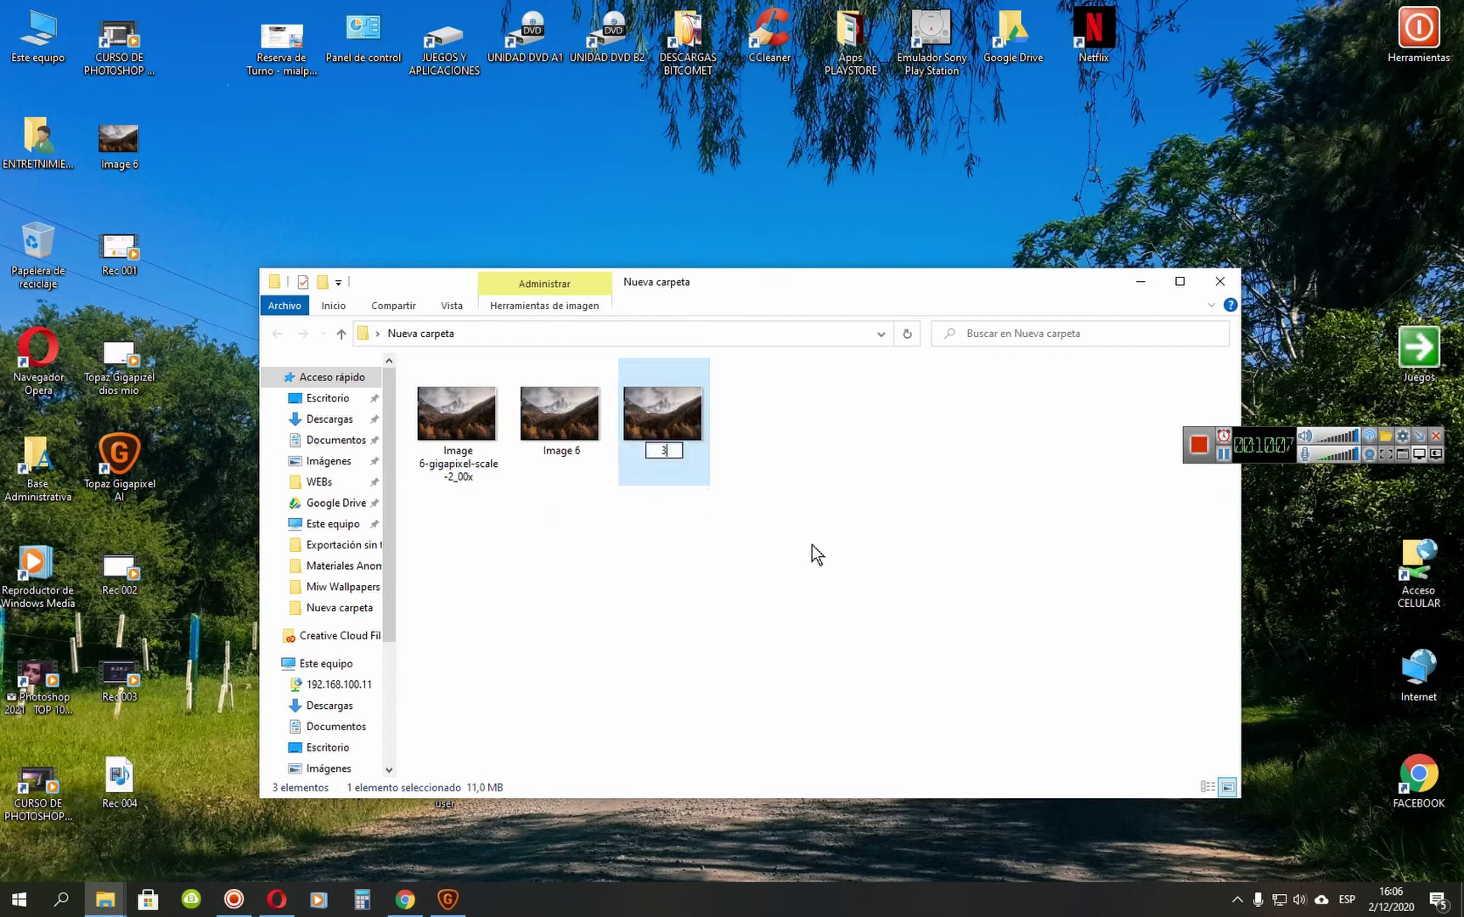
pyautogui.click(561, 451)
pyautogui.click(561, 450)
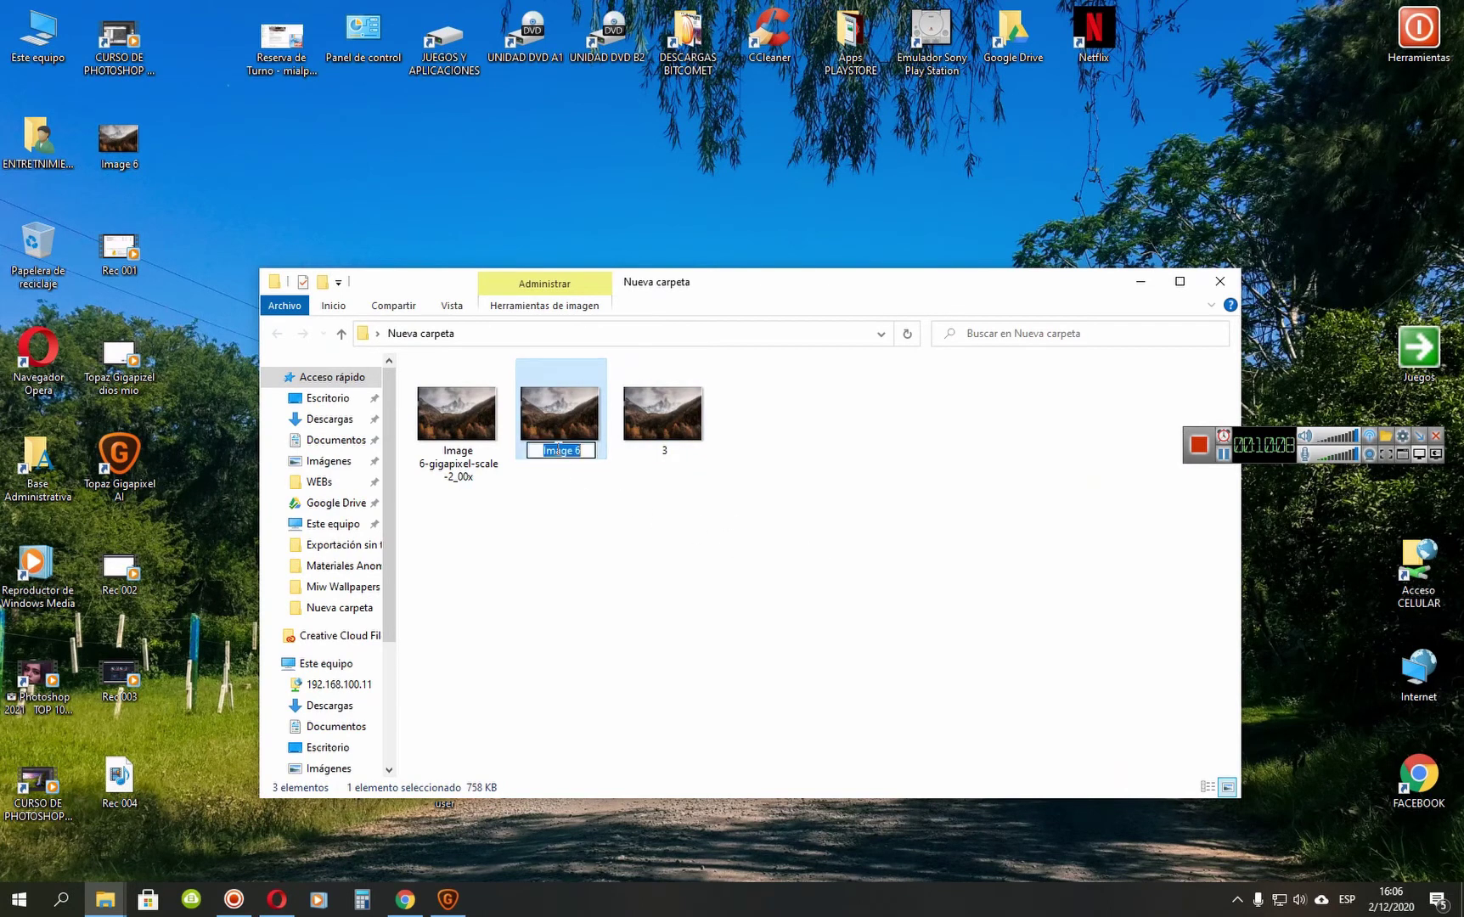
pyautogui.write('1')
# Rename the 2x image as 2 and arrange the three files in numerical order.
pyautogui.click(489, 449)
pyautogui.click(441, 469)
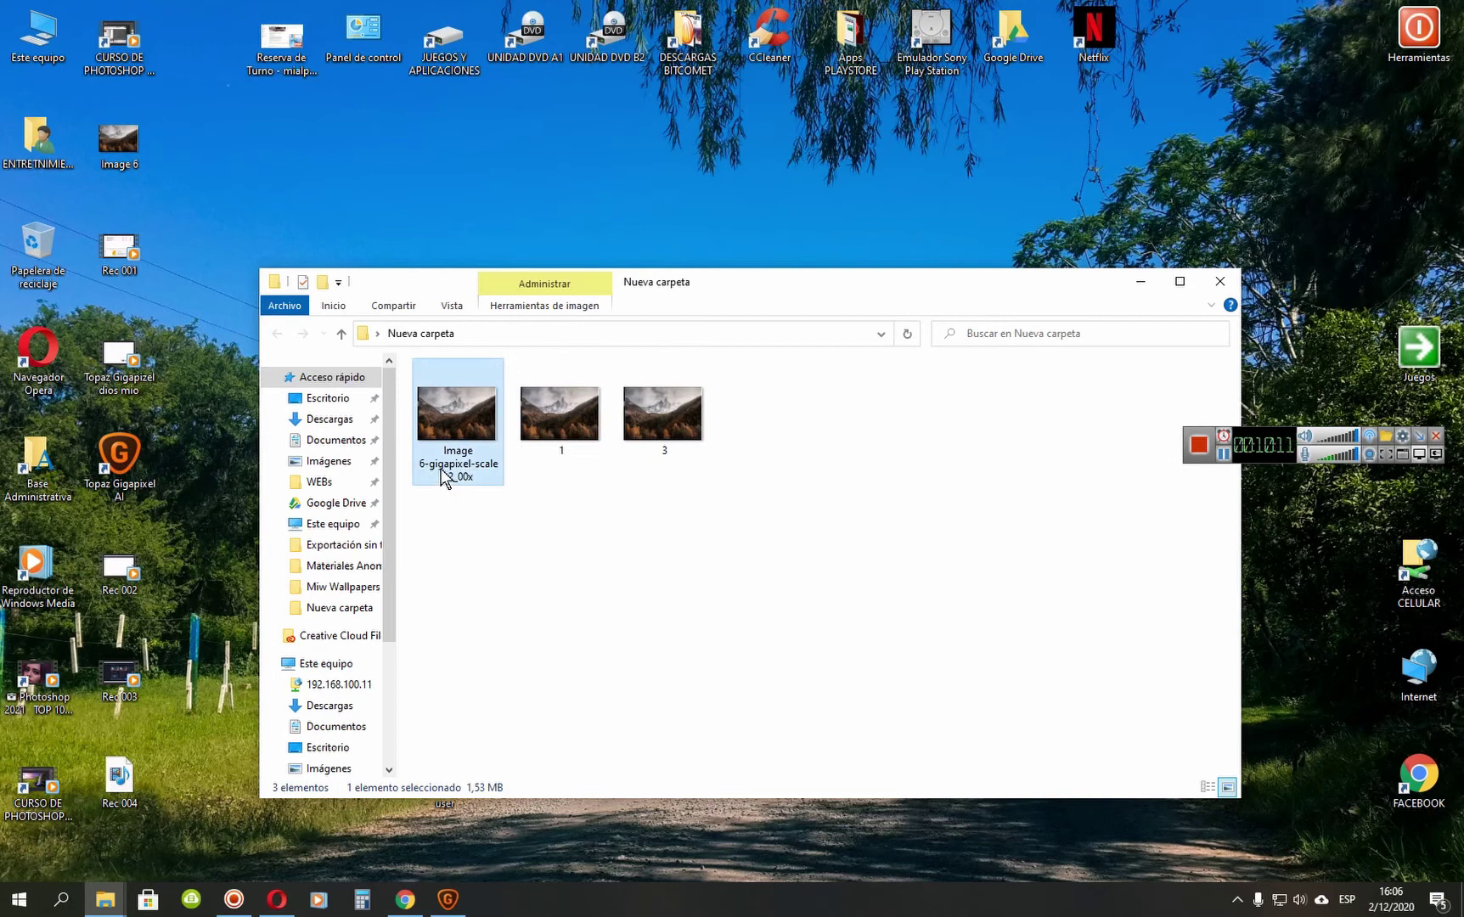
pyautogui.write('2')
pyautogui.press('Return')
pyautogui.rightClick(466, 499)
pyautogui.moveTo(558, 539)
pyautogui.click(735, 542)
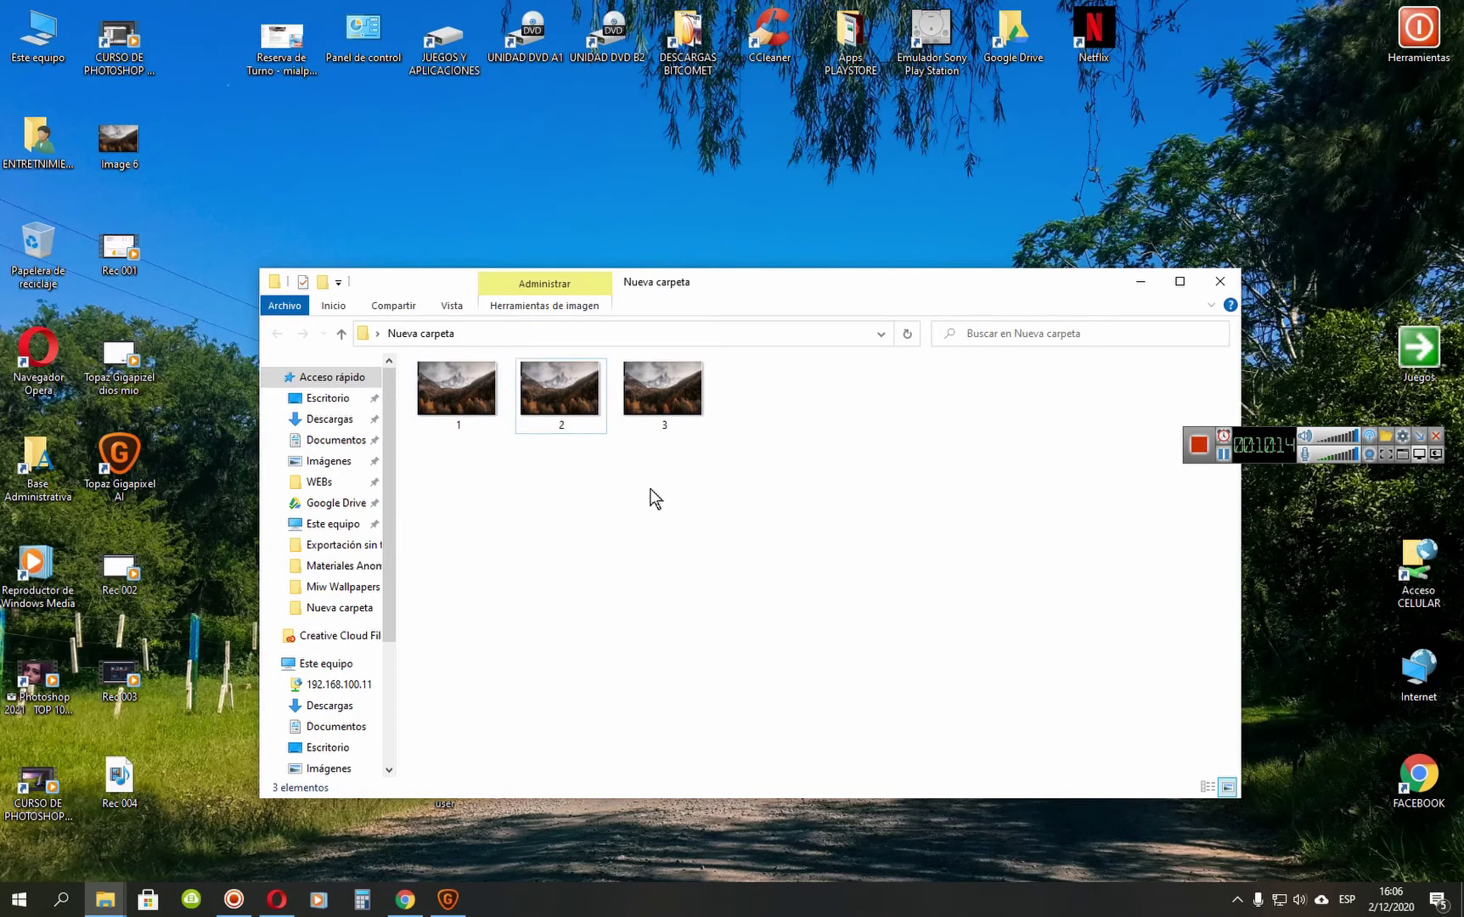
# Compare the file sizes of images 1, 2 and 3, and check the dimensions of image 3.
pyautogui.click(471, 386)
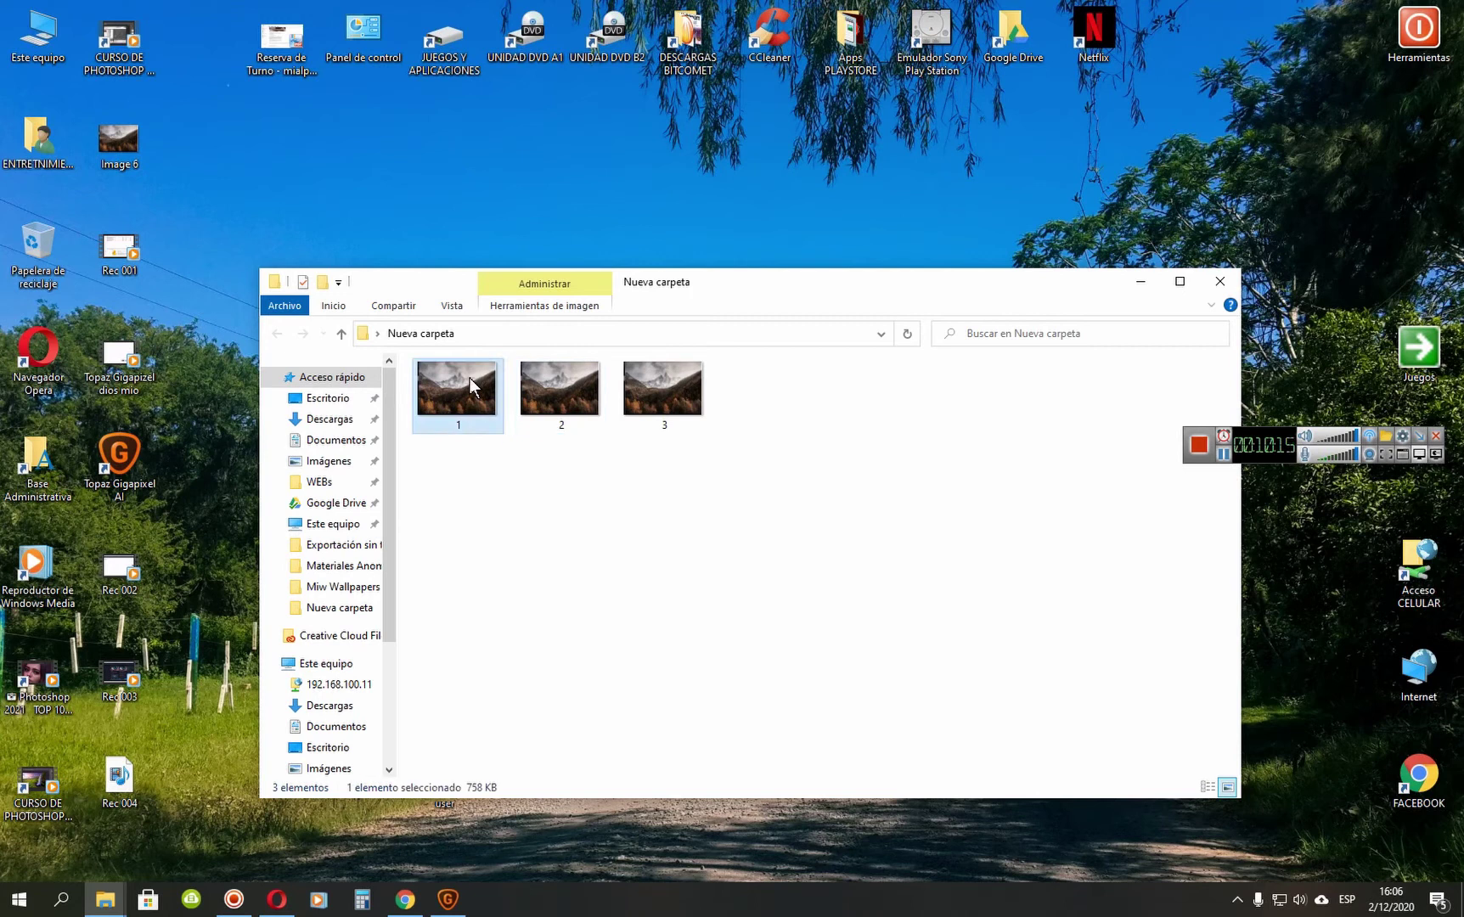
pyautogui.click(553, 407)
pyautogui.click(661, 399)
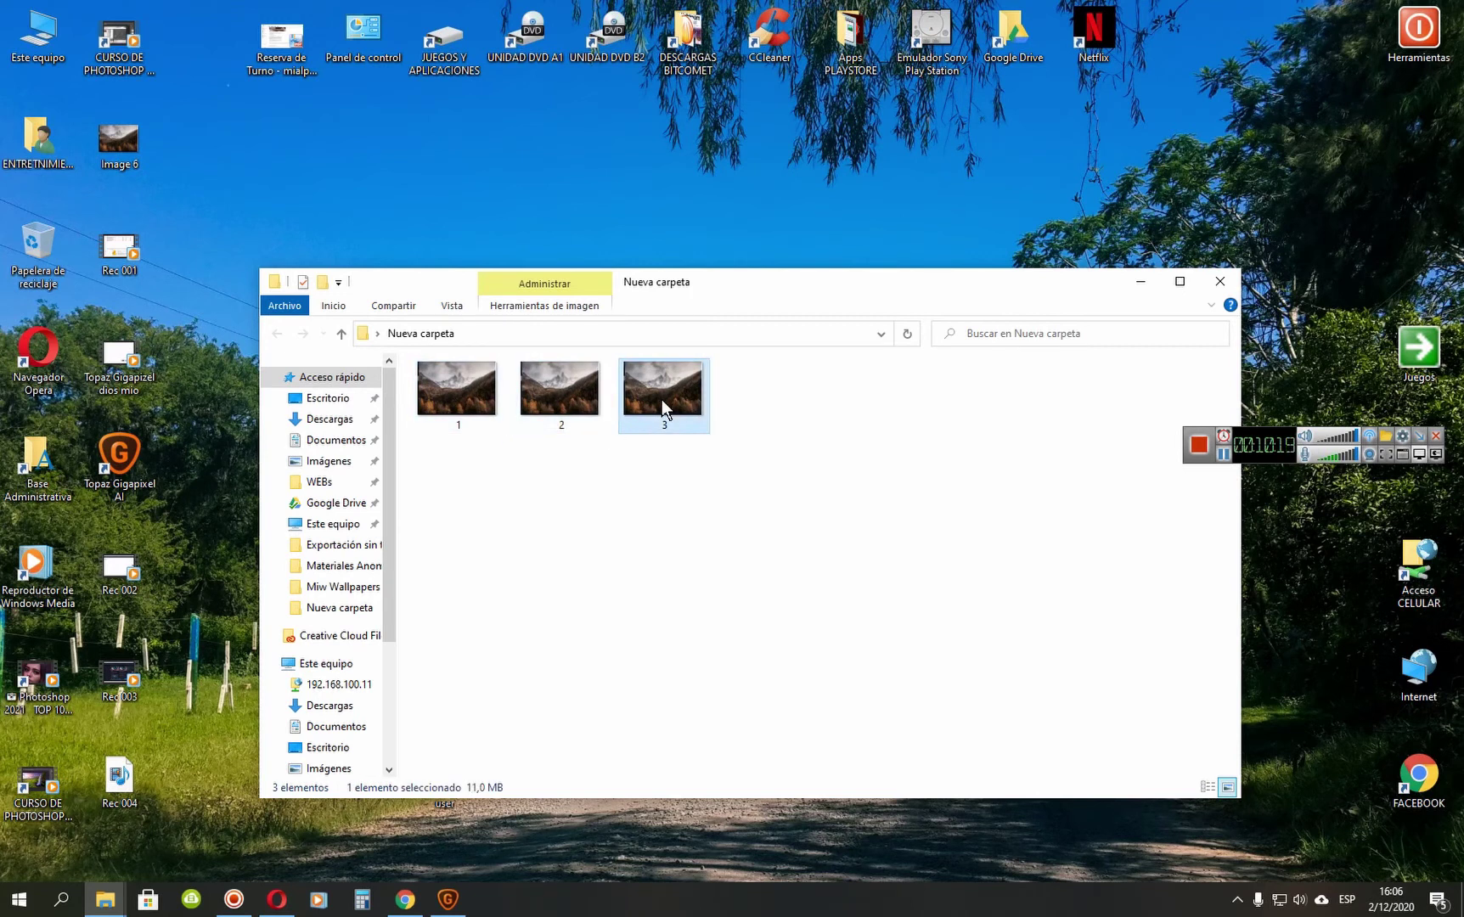
pyautogui.moveTo(644, 375)
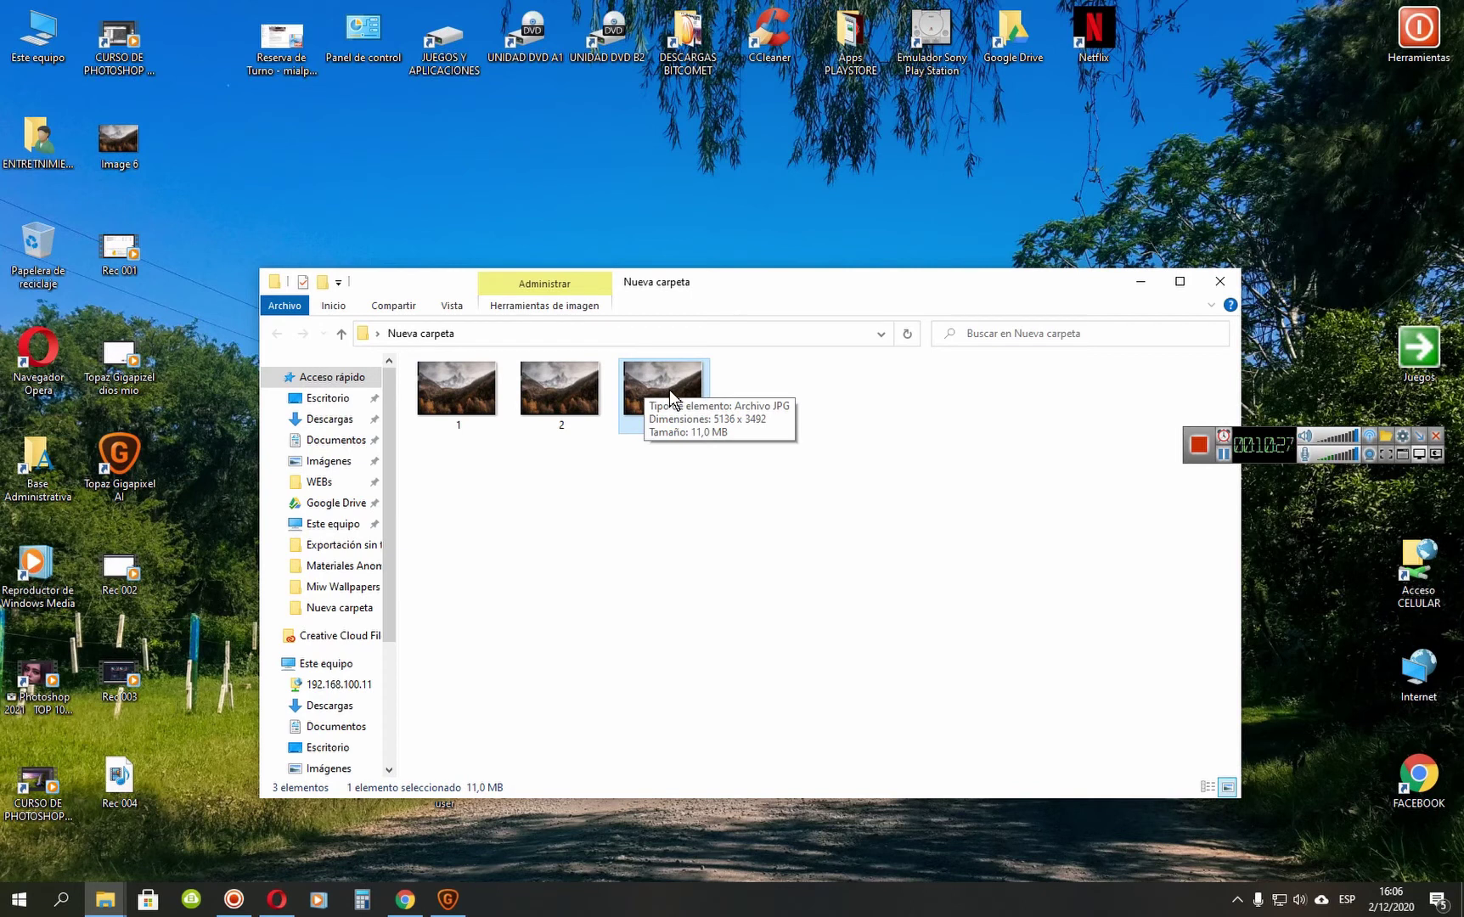
pyautogui.click(561, 391)
pyautogui.click(488, 391)
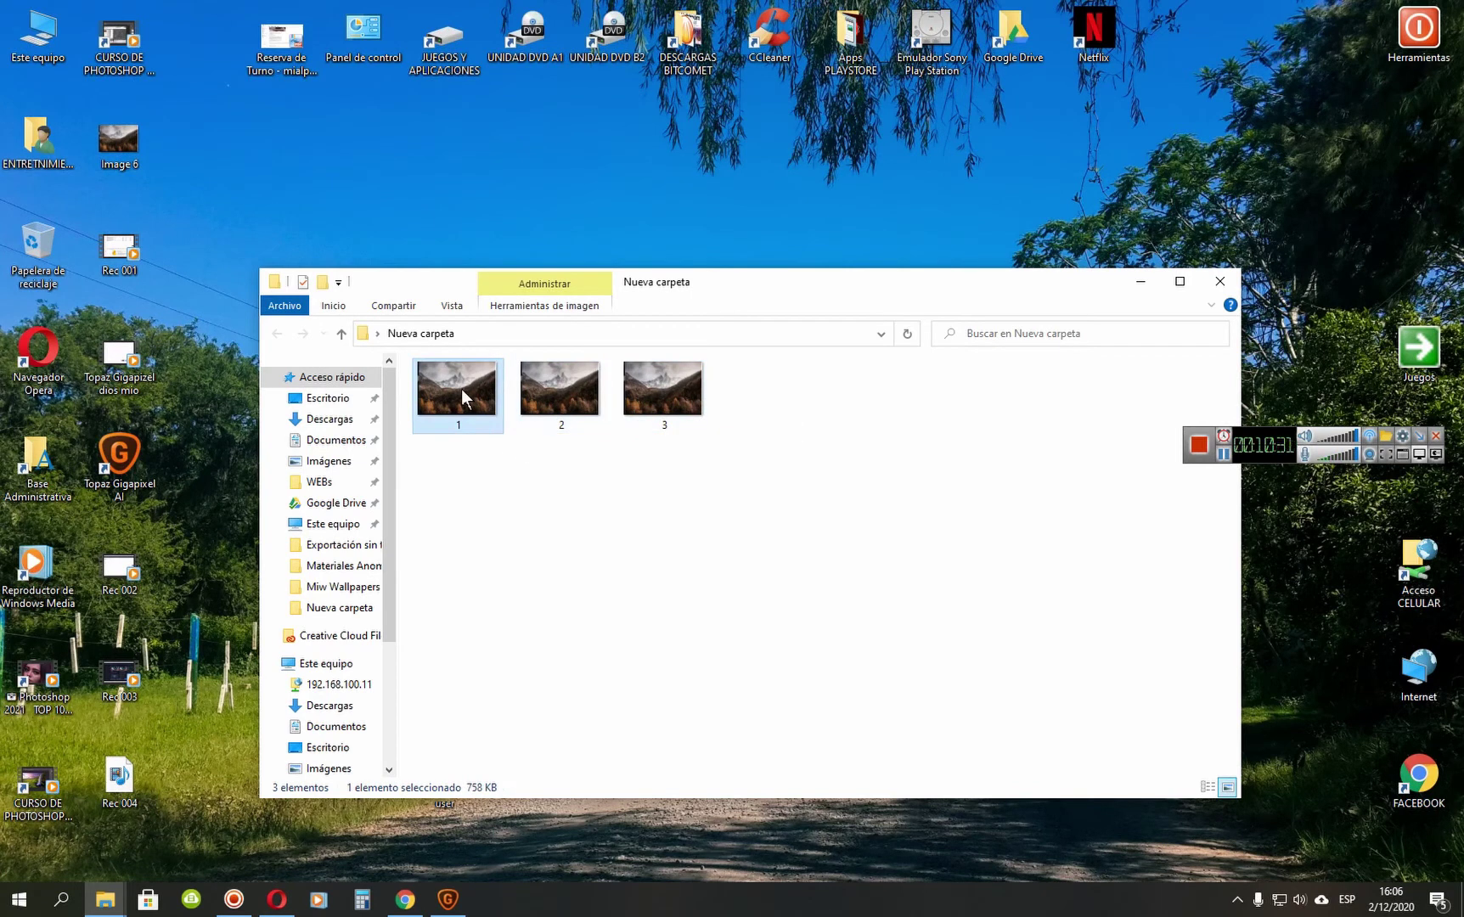
# Open image 1 in the photo viewer and page through images 2 and 3 to compare their displayed size.
pyautogui.doubleClick(462, 389)
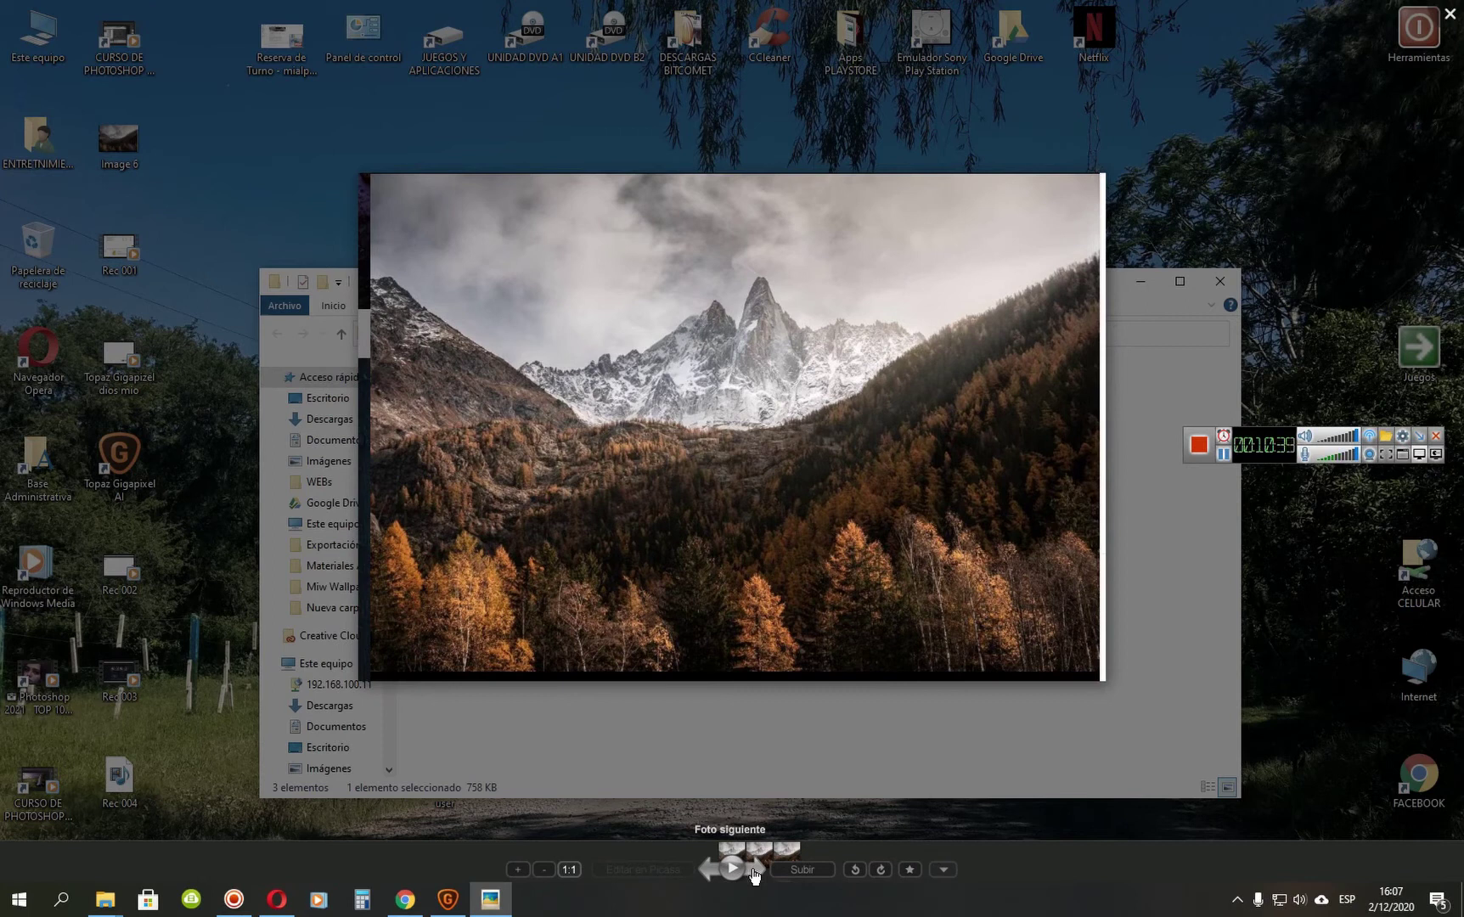
pyautogui.click(754, 871)
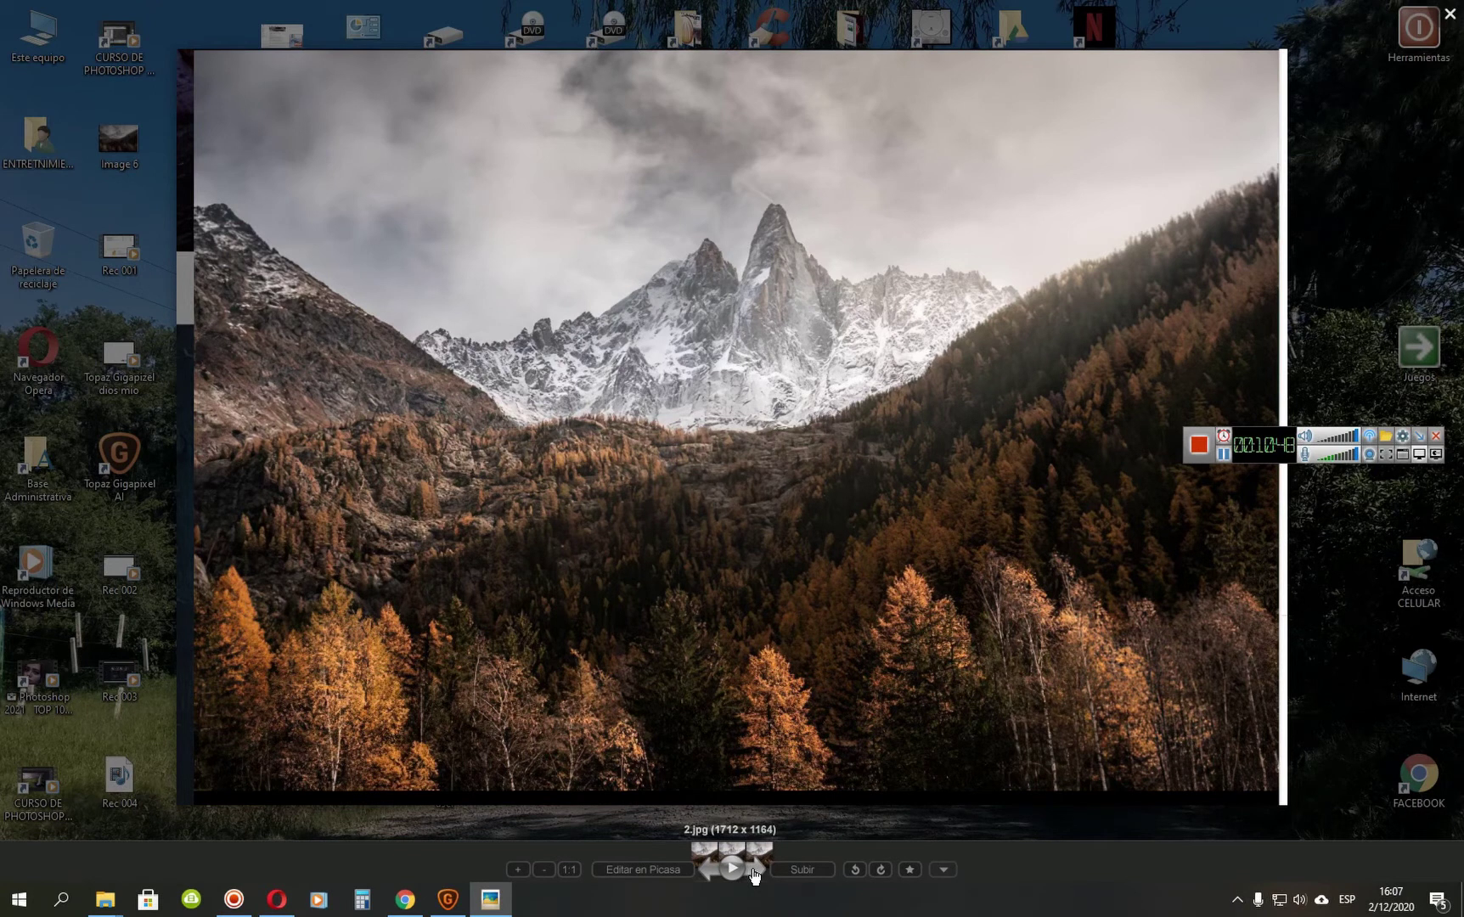
pyautogui.click(754, 871)
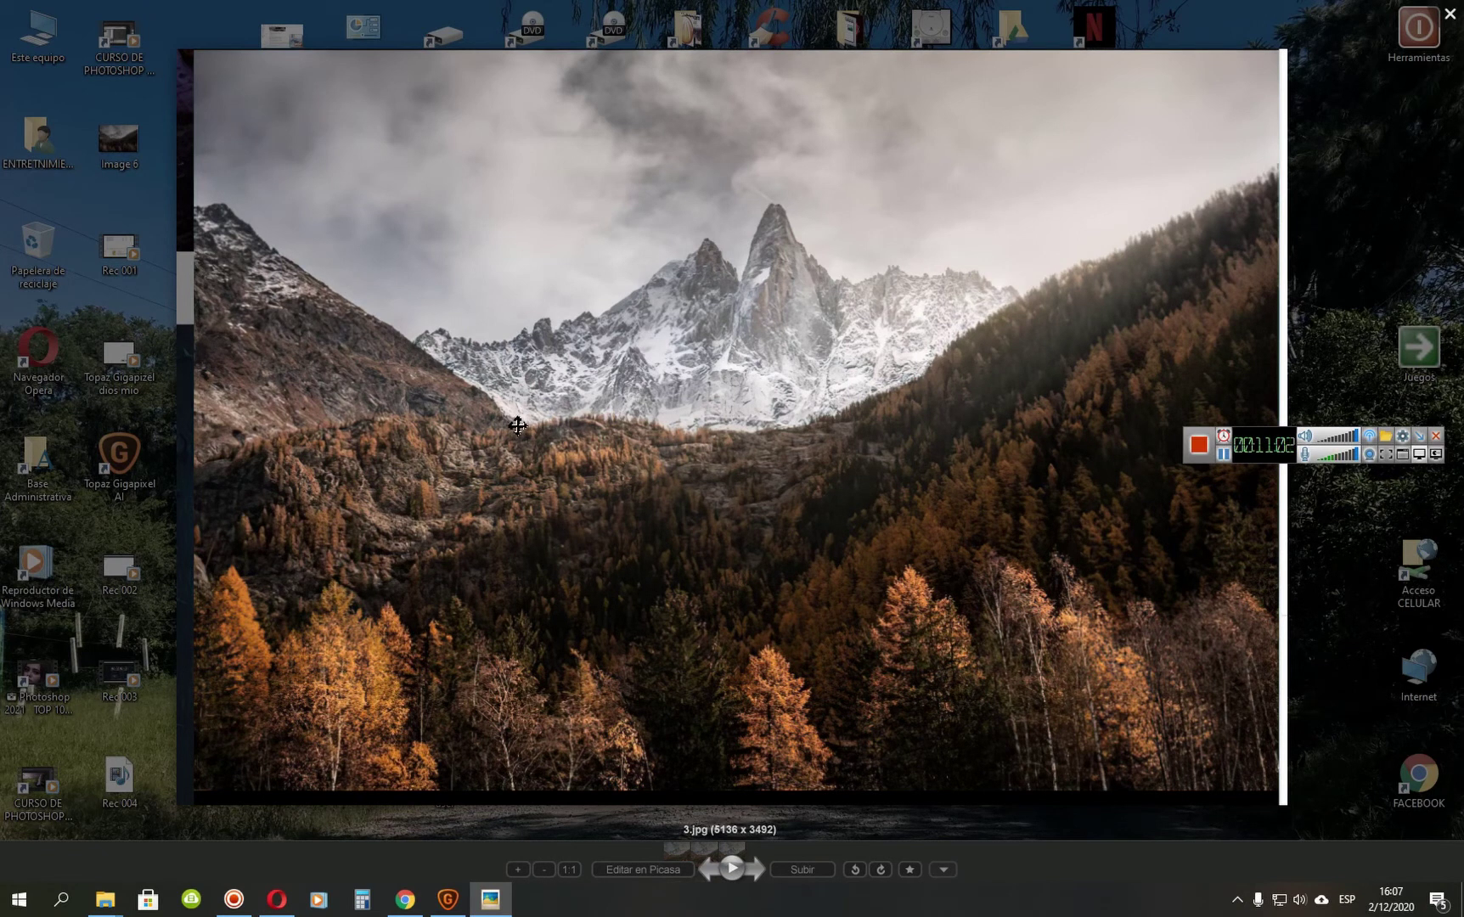
# Examine image 3 enlarged around the tree line below the snowy slope at several magnifications, and close the photo viewer.
pyautogui.scroll(5, 518, 415)
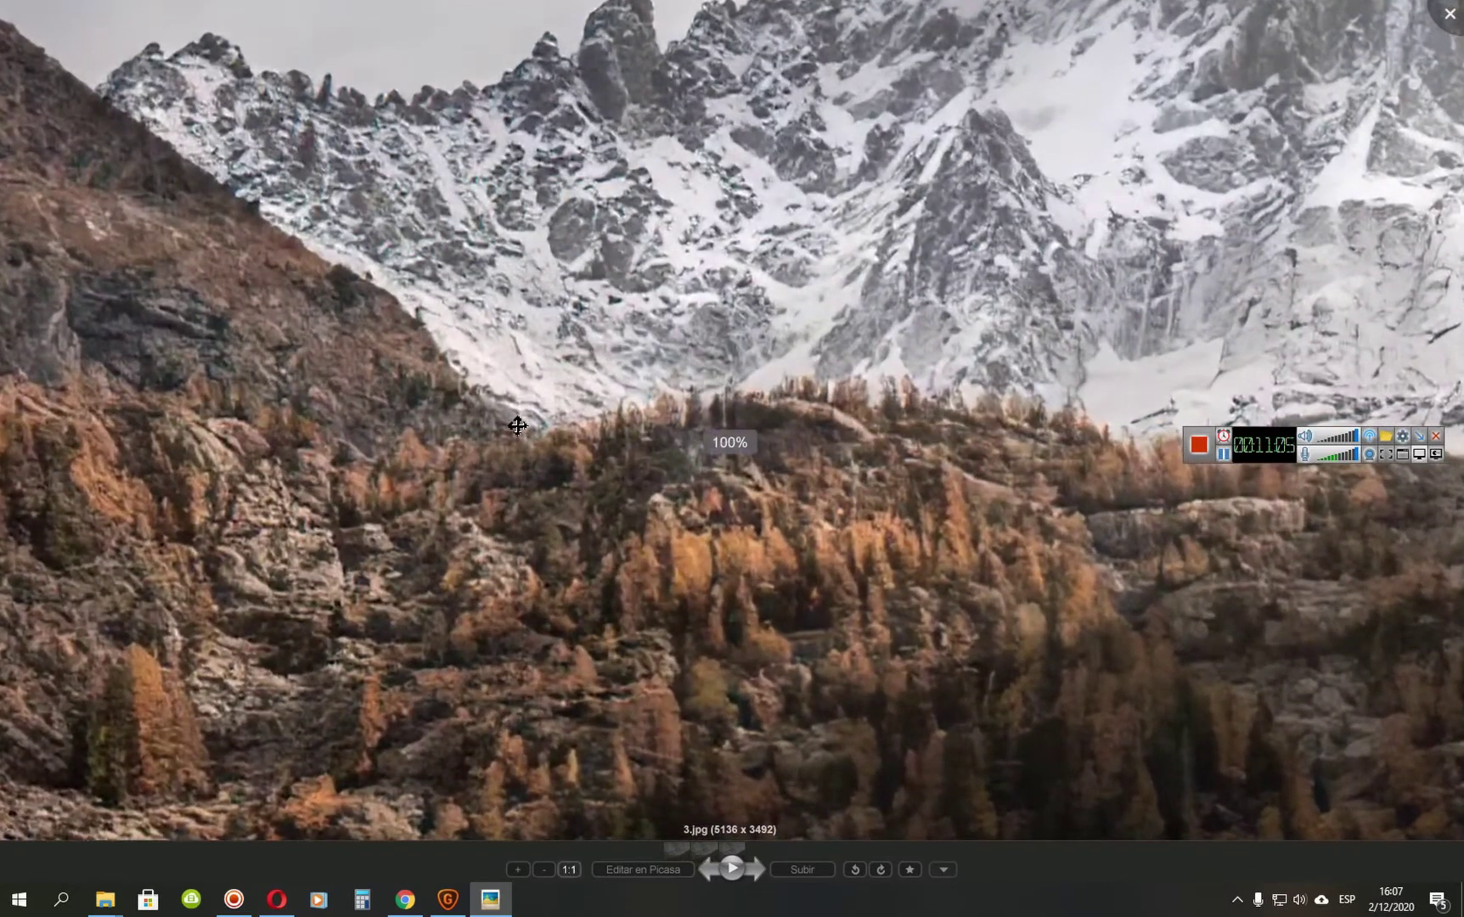
pyautogui.scroll(3, 518, 425)
pyautogui.scroll(8, 517, 426)
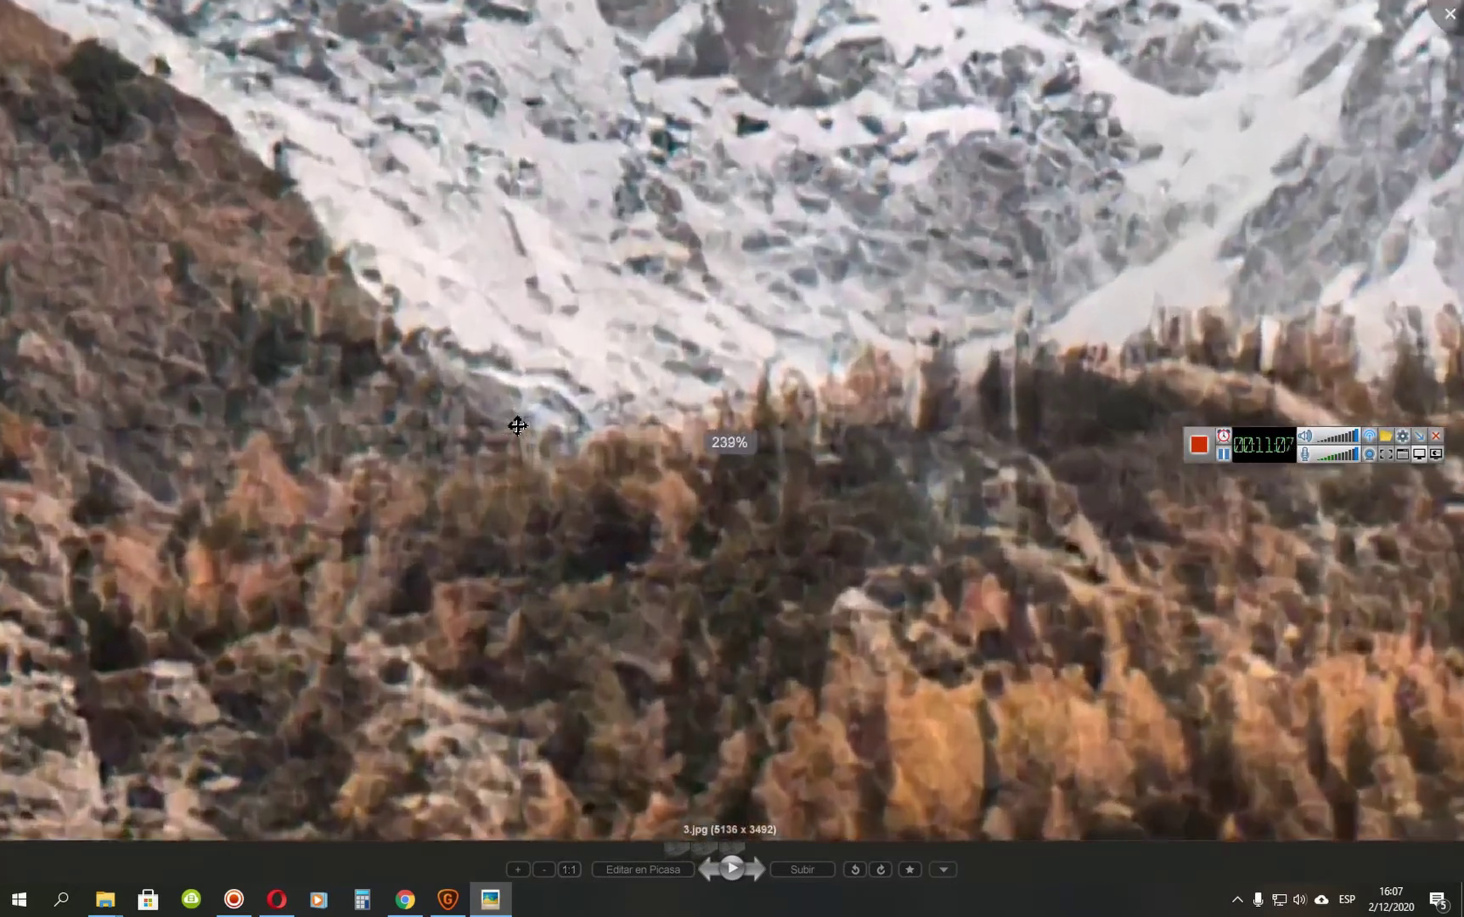
pyautogui.scroll(10, 594, 477)
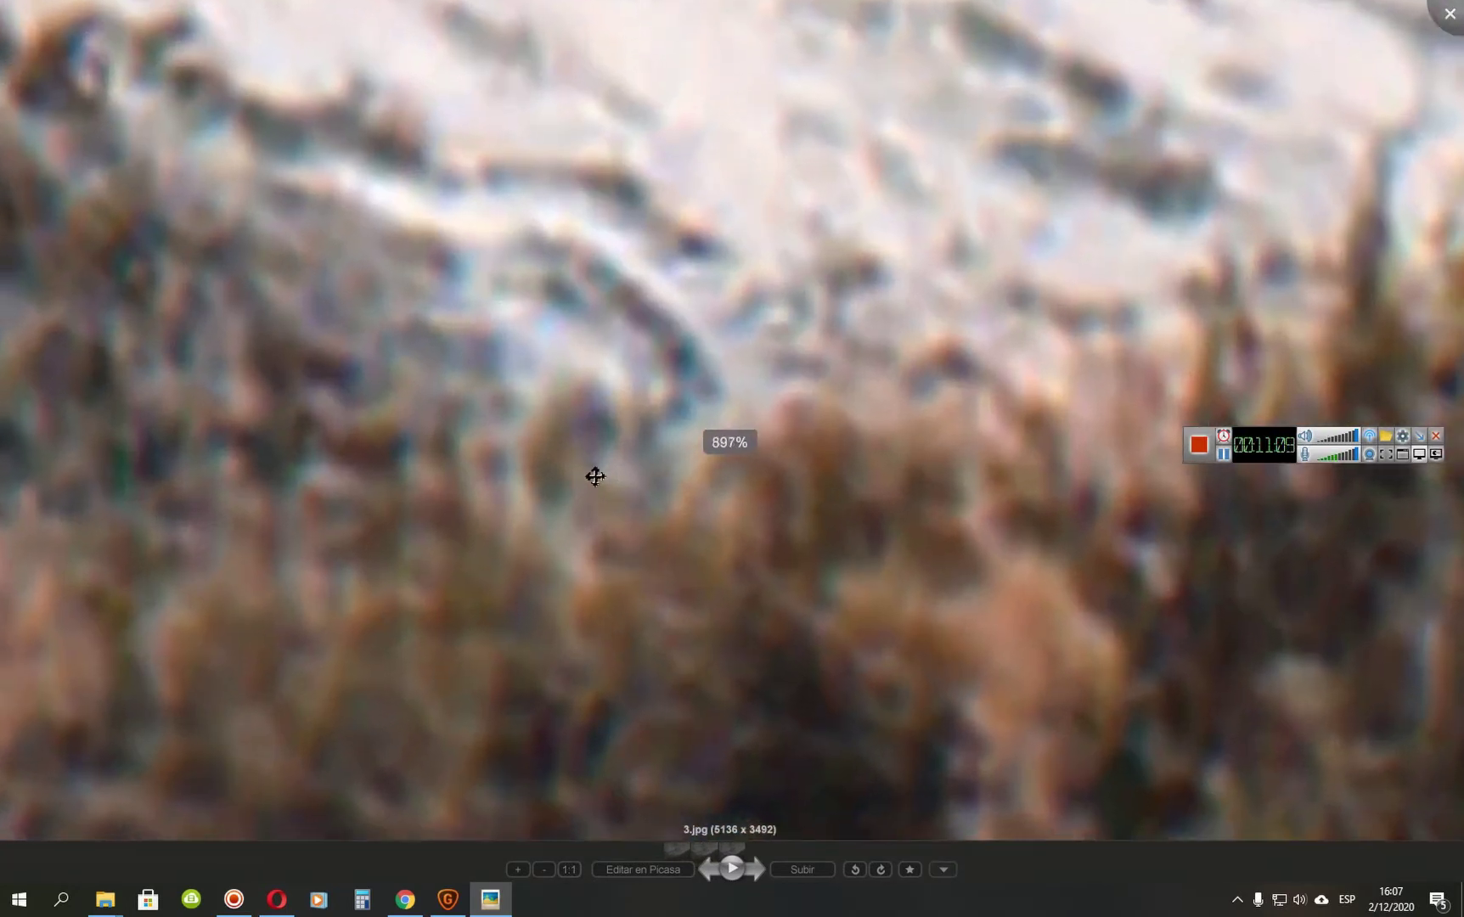
pyautogui.scroll(1, 595, 477)
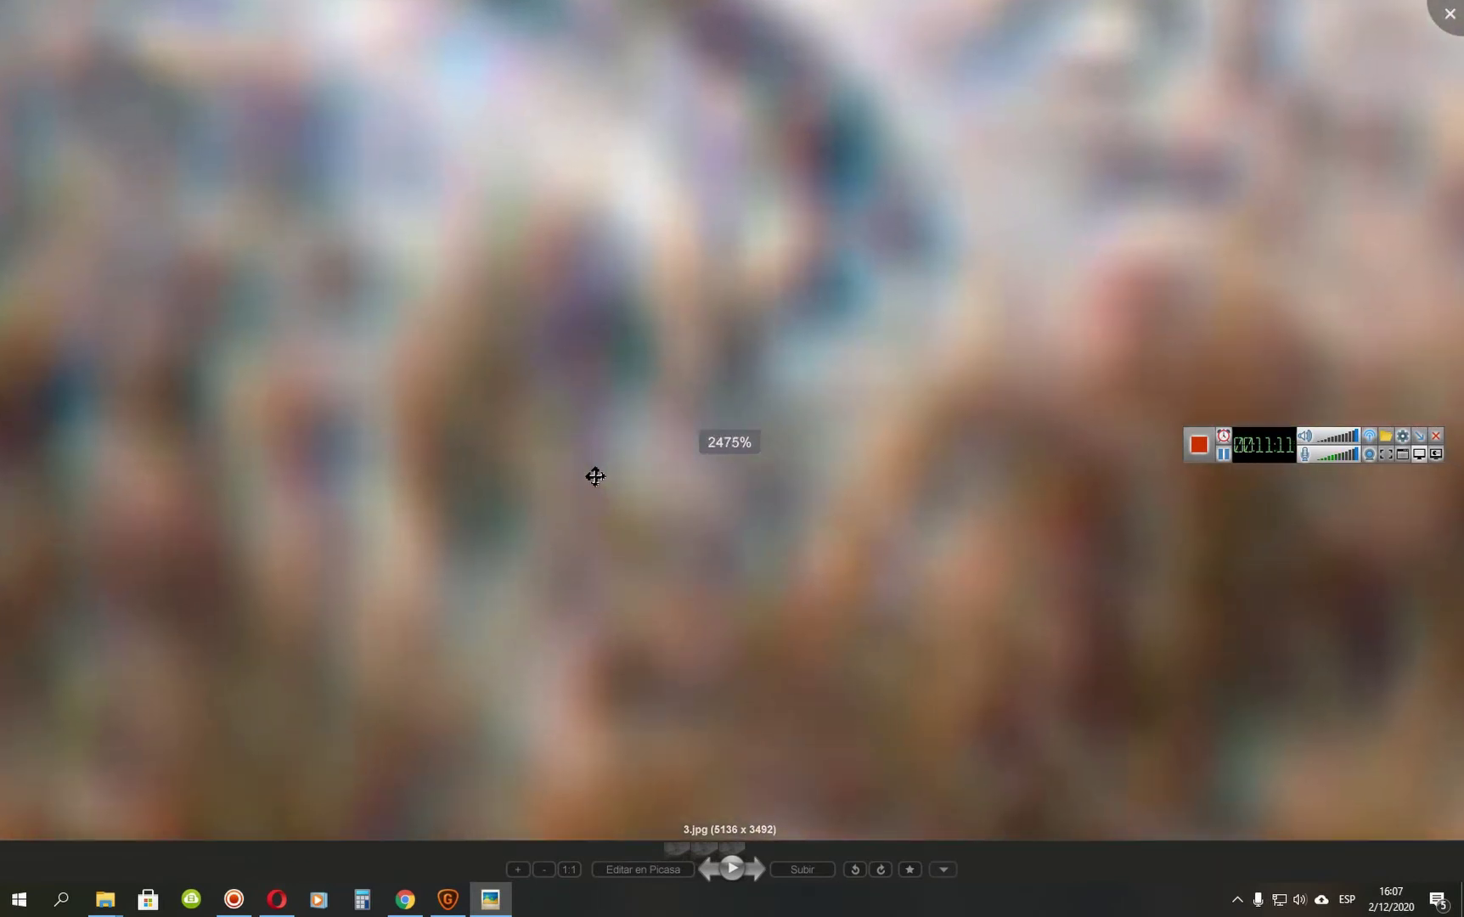
pyautogui.scroll(-5, 594, 476)
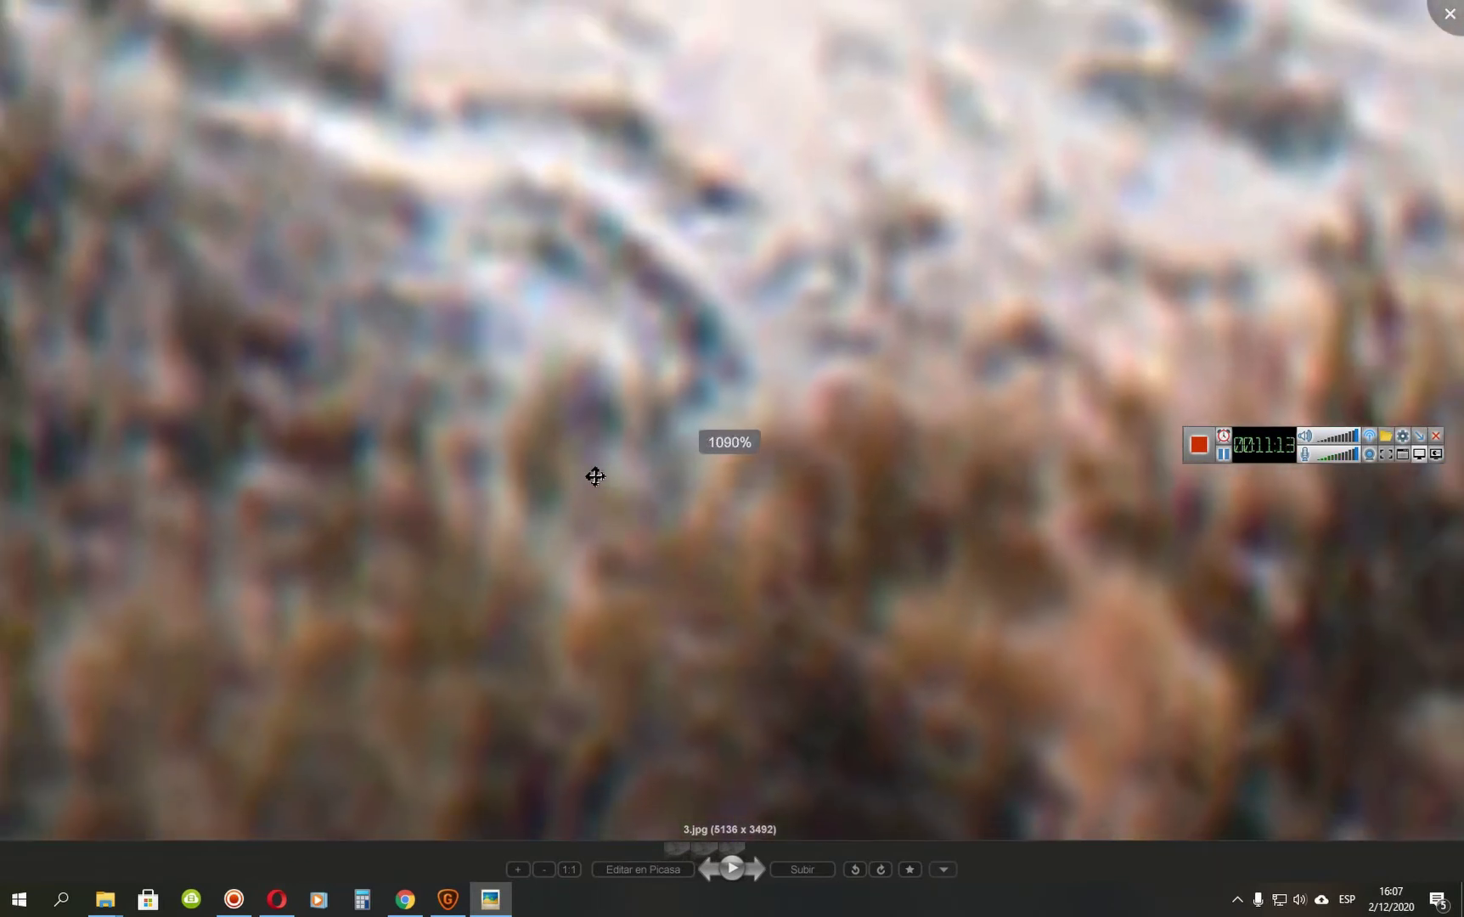
pyautogui.scroll(-1, 595, 476)
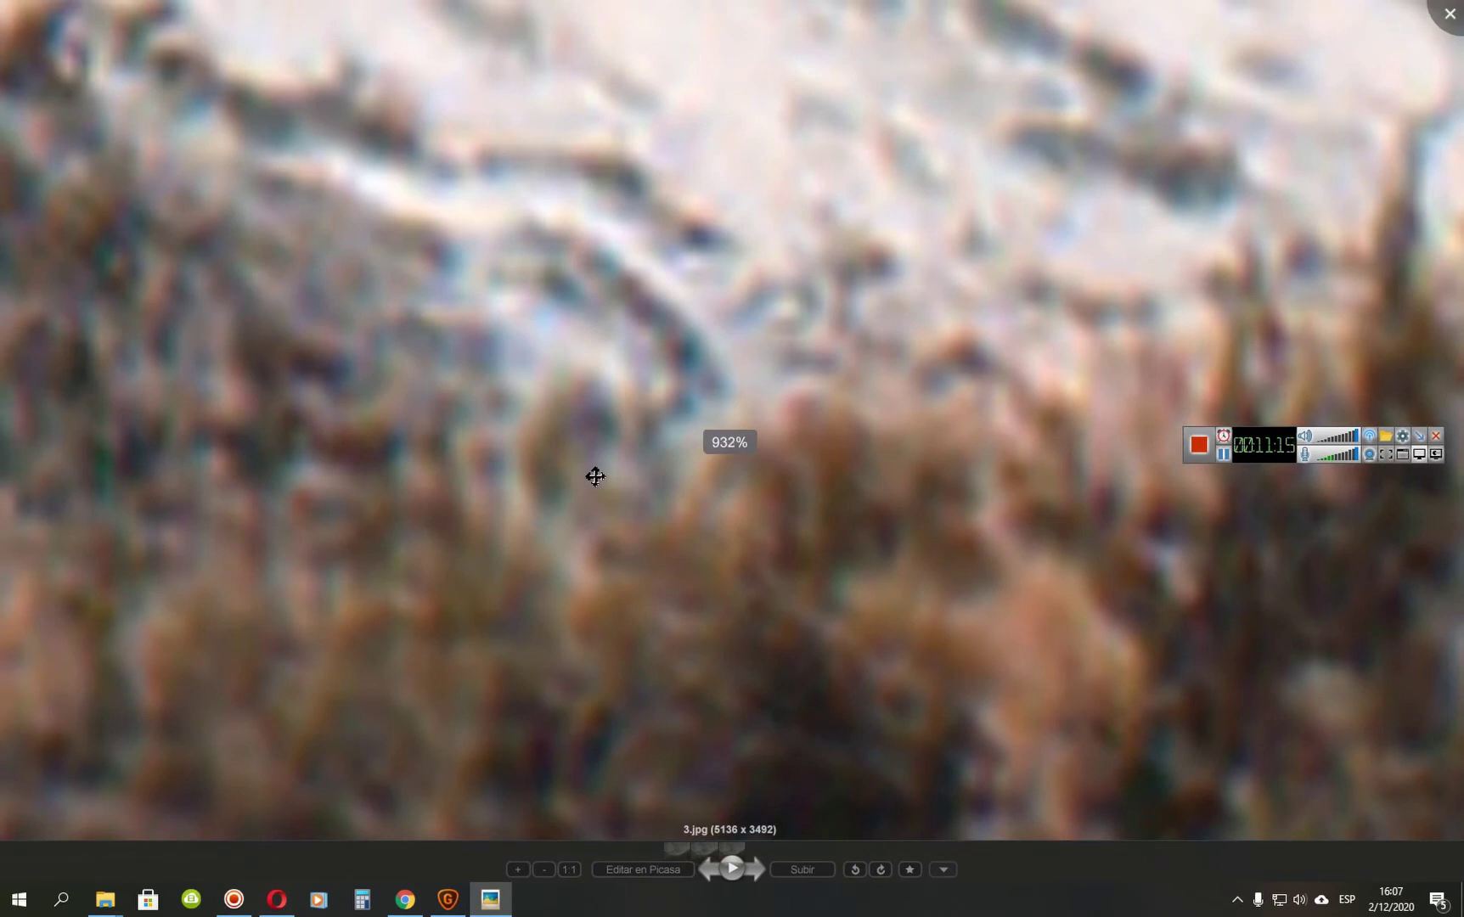
pyautogui.scroll(1, 594, 476)
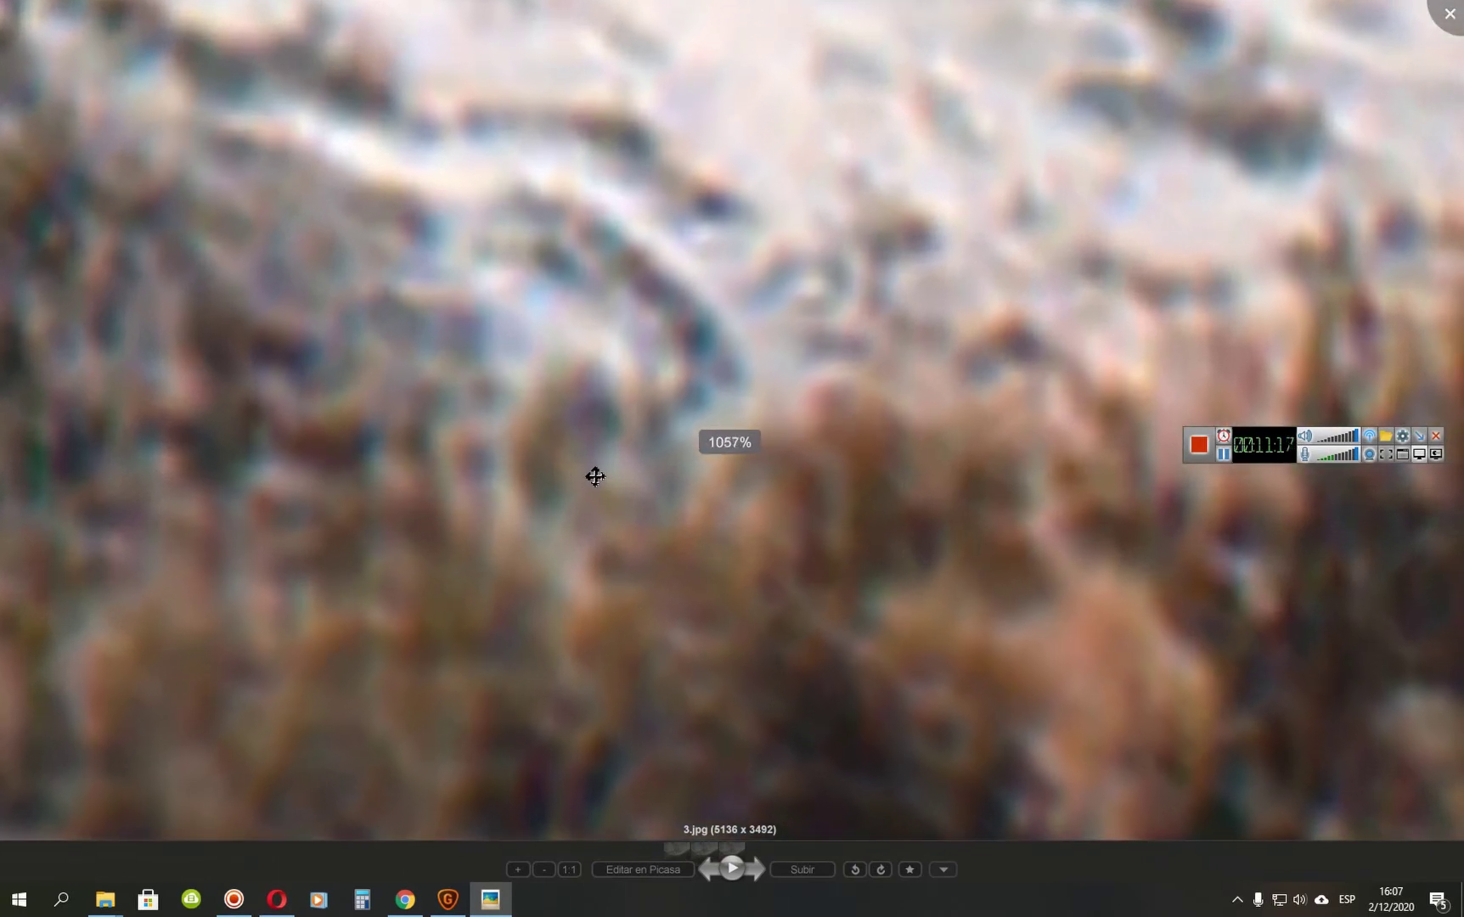
pyautogui.scroll(-1, 595, 476)
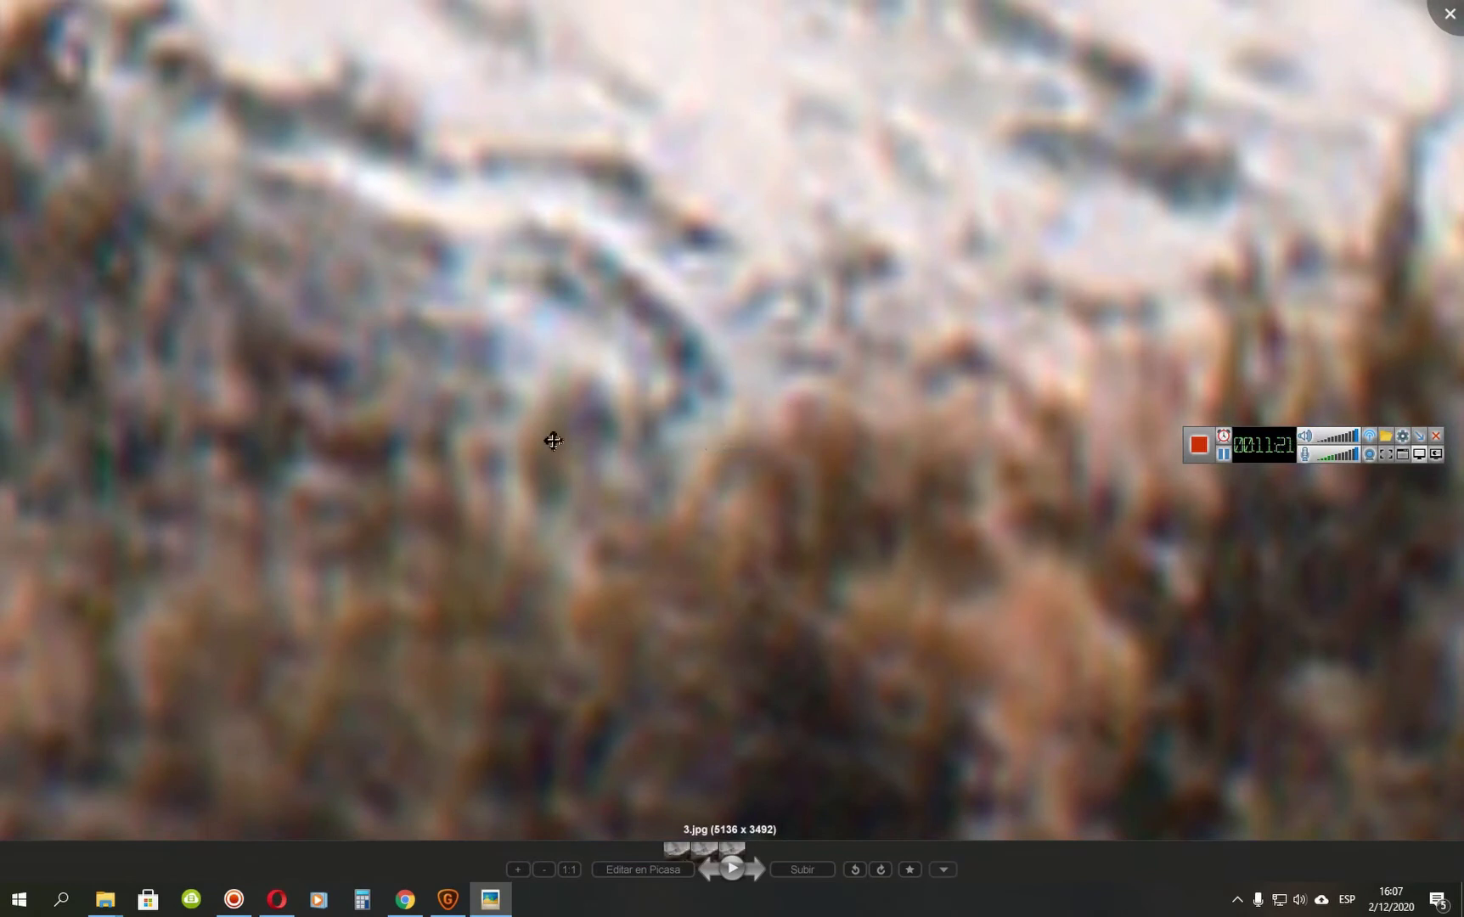
pyautogui.scroll(-7, 640, 574)
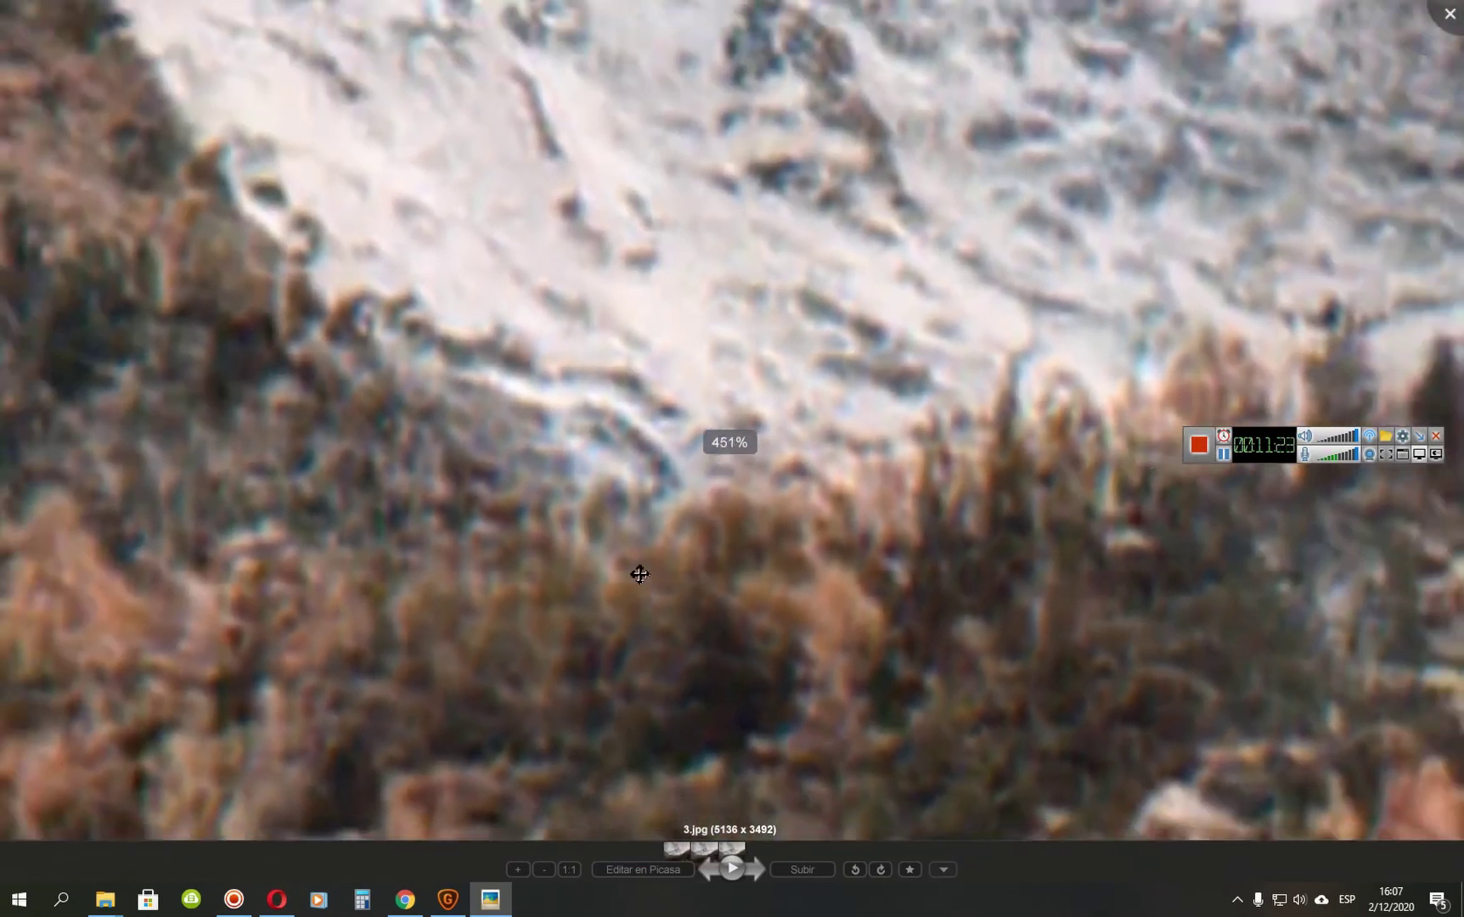
pyautogui.scroll(-1, 640, 574)
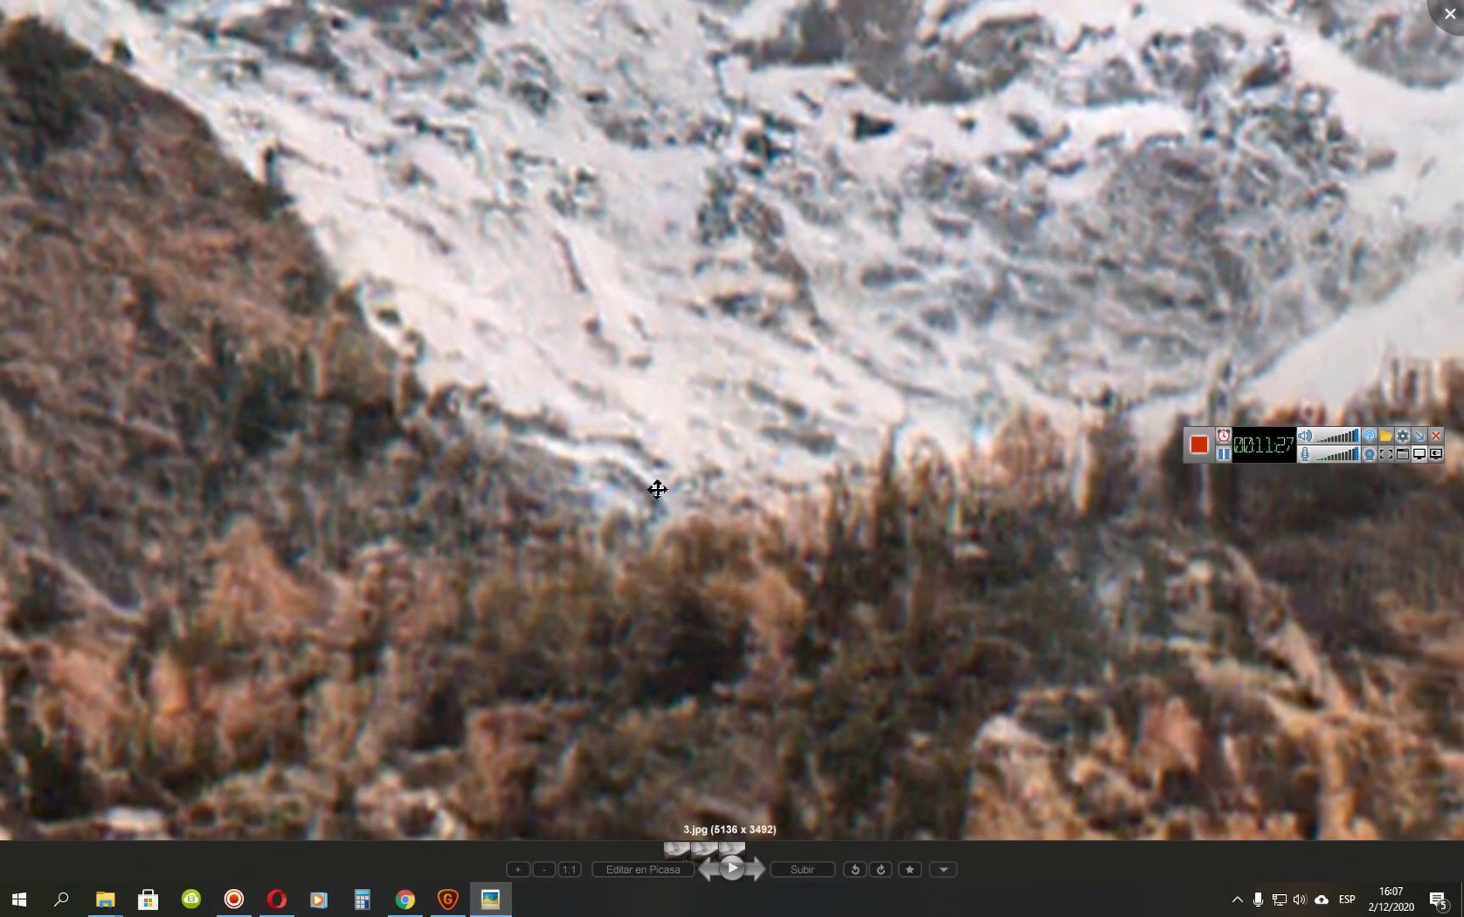
pyautogui.scroll(-3, 657, 488)
pyautogui.scroll(-7, 657, 489)
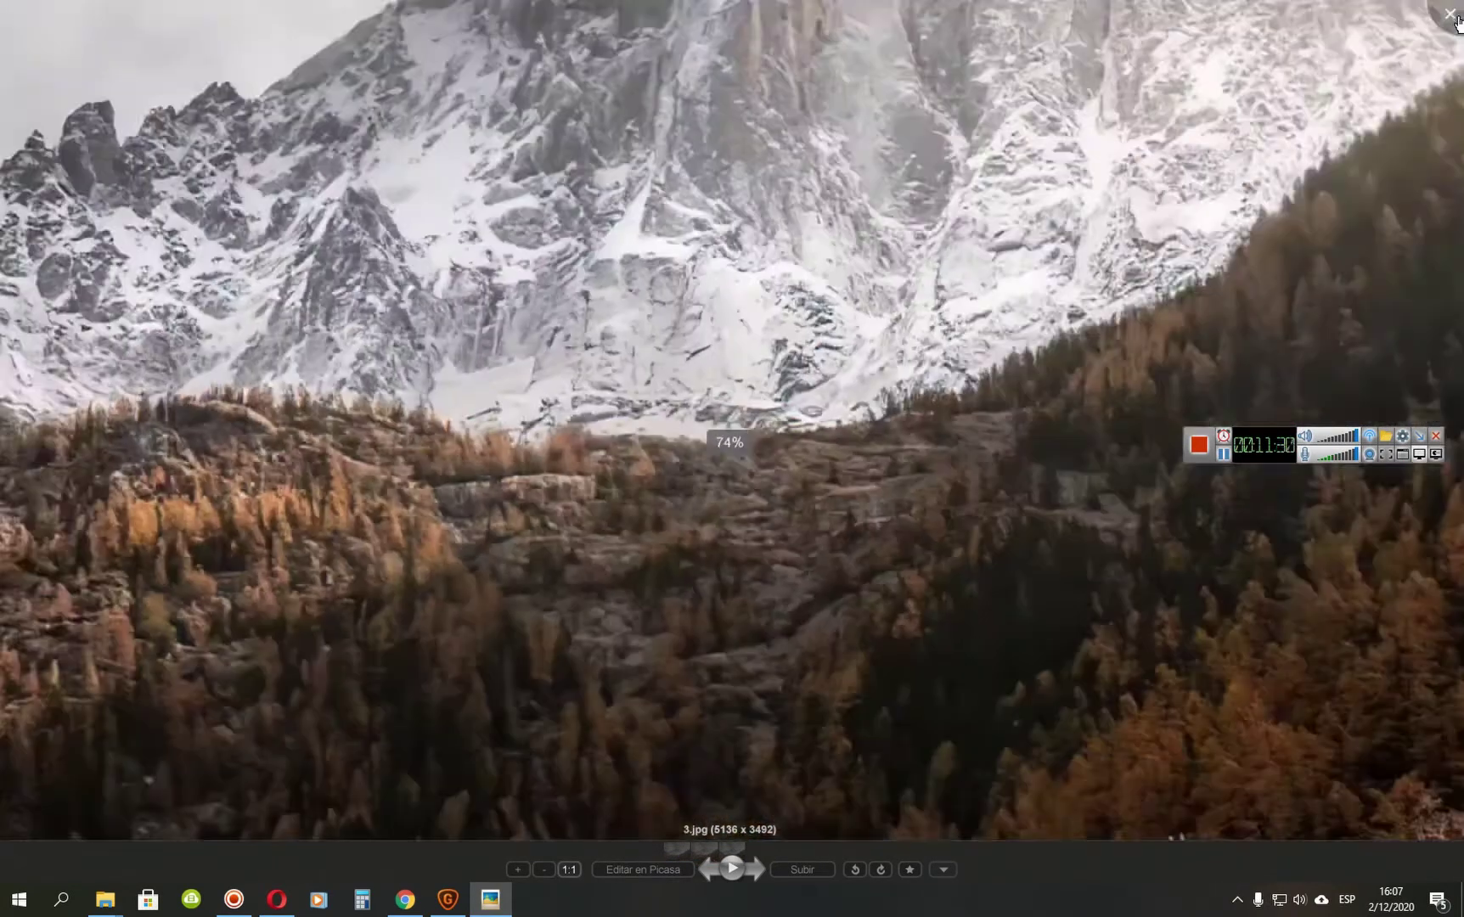
pyautogui.click(1450, 15)
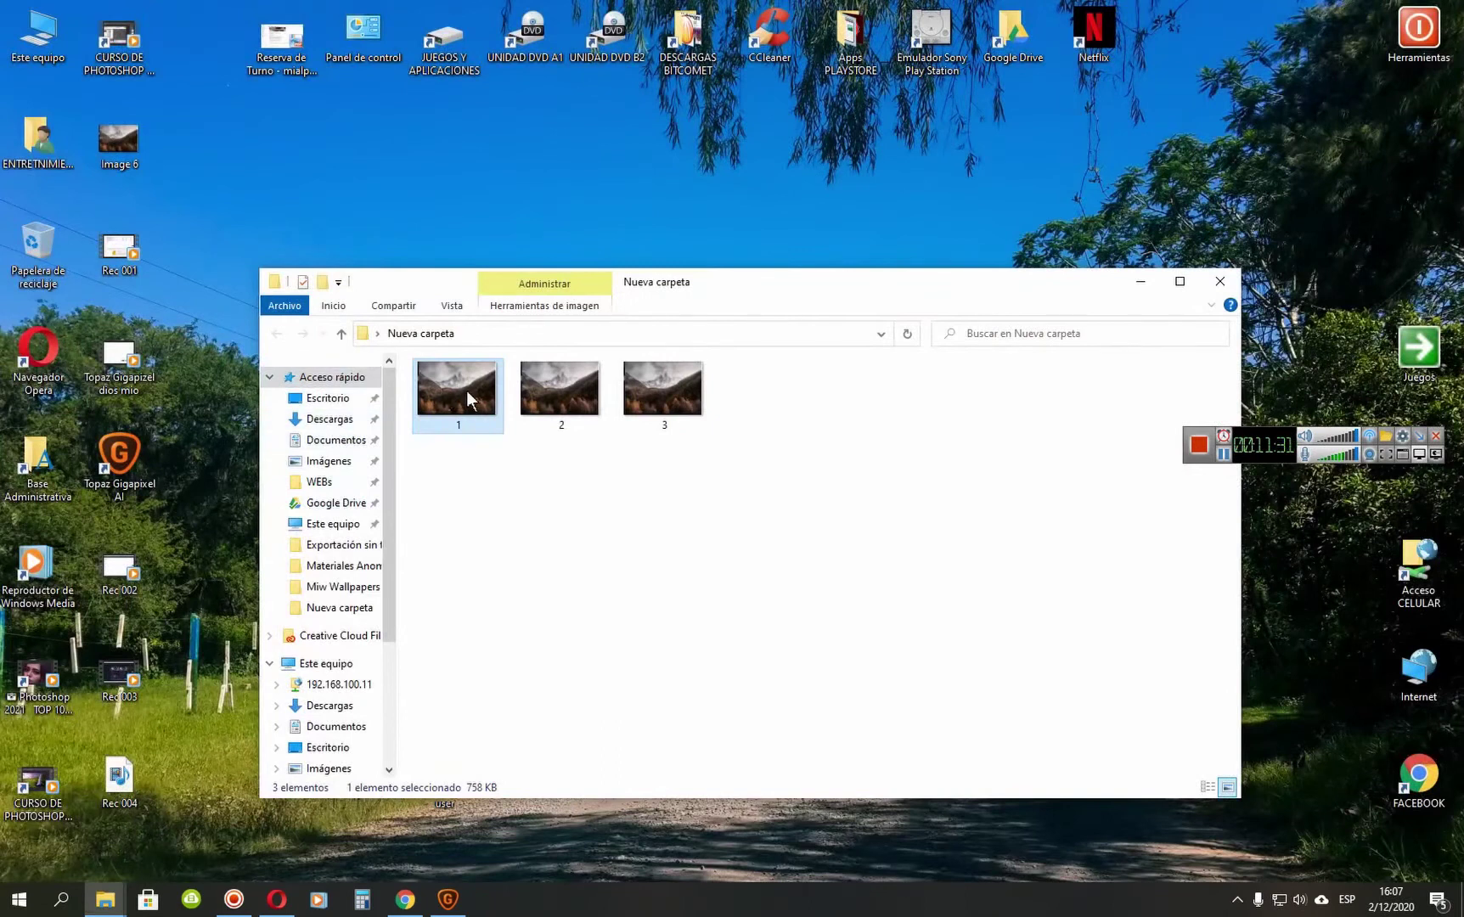
# Open image 1 from Nueva carpeta in the photo viewer and examine the same tree line below the snow enlarged.
pyautogui.rightClick(470, 380)
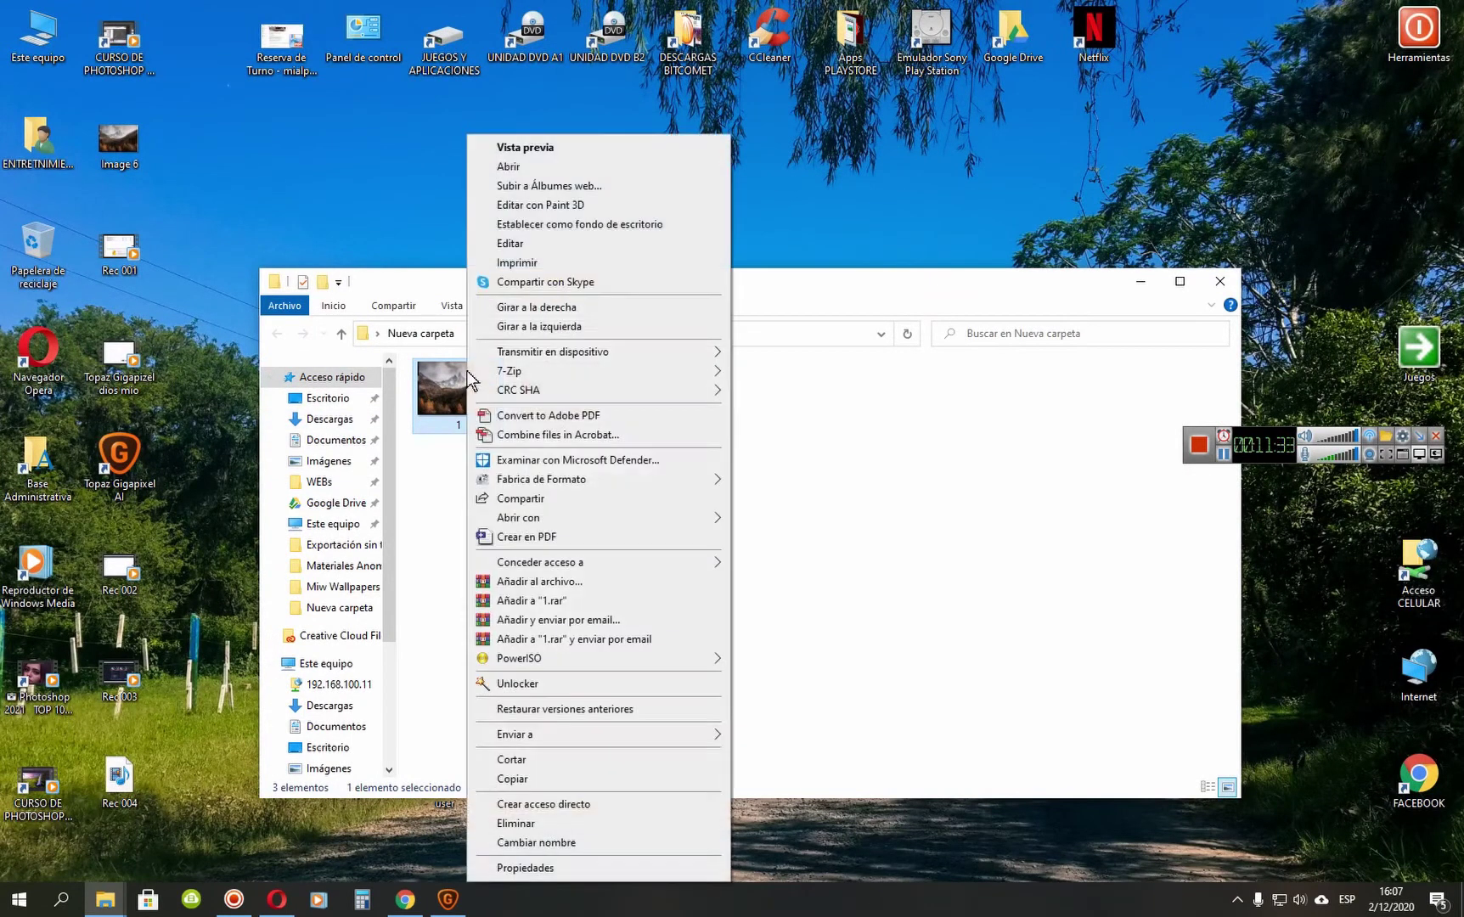
pyautogui.click(455, 379)
pyautogui.doubleClick(451, 376)
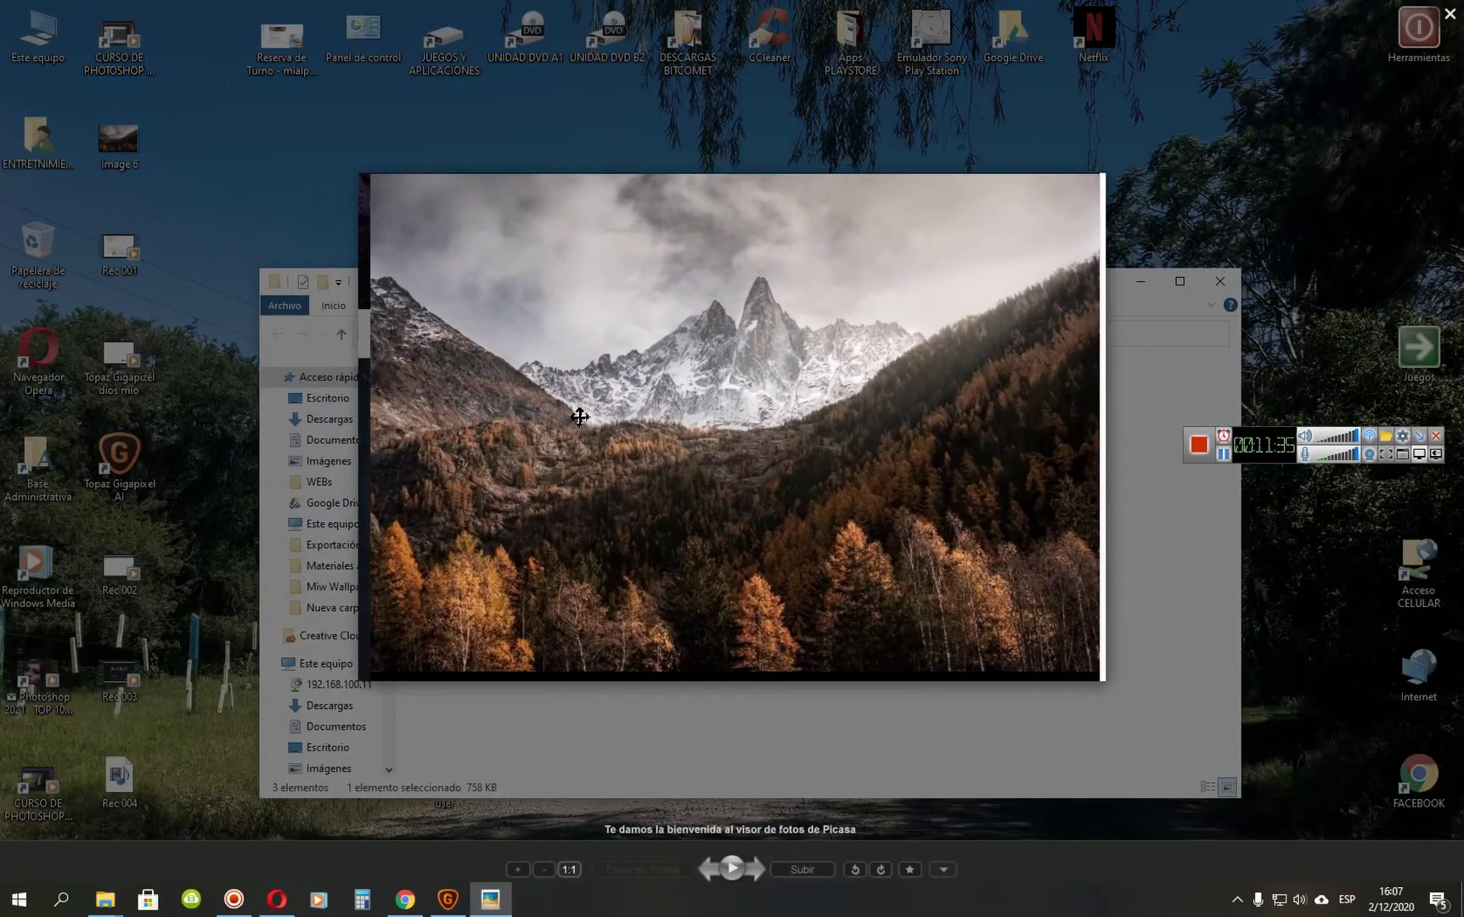
pyautogui.scroll(4, 584, 419)
pyautogui.scroll(2, 586, 421)
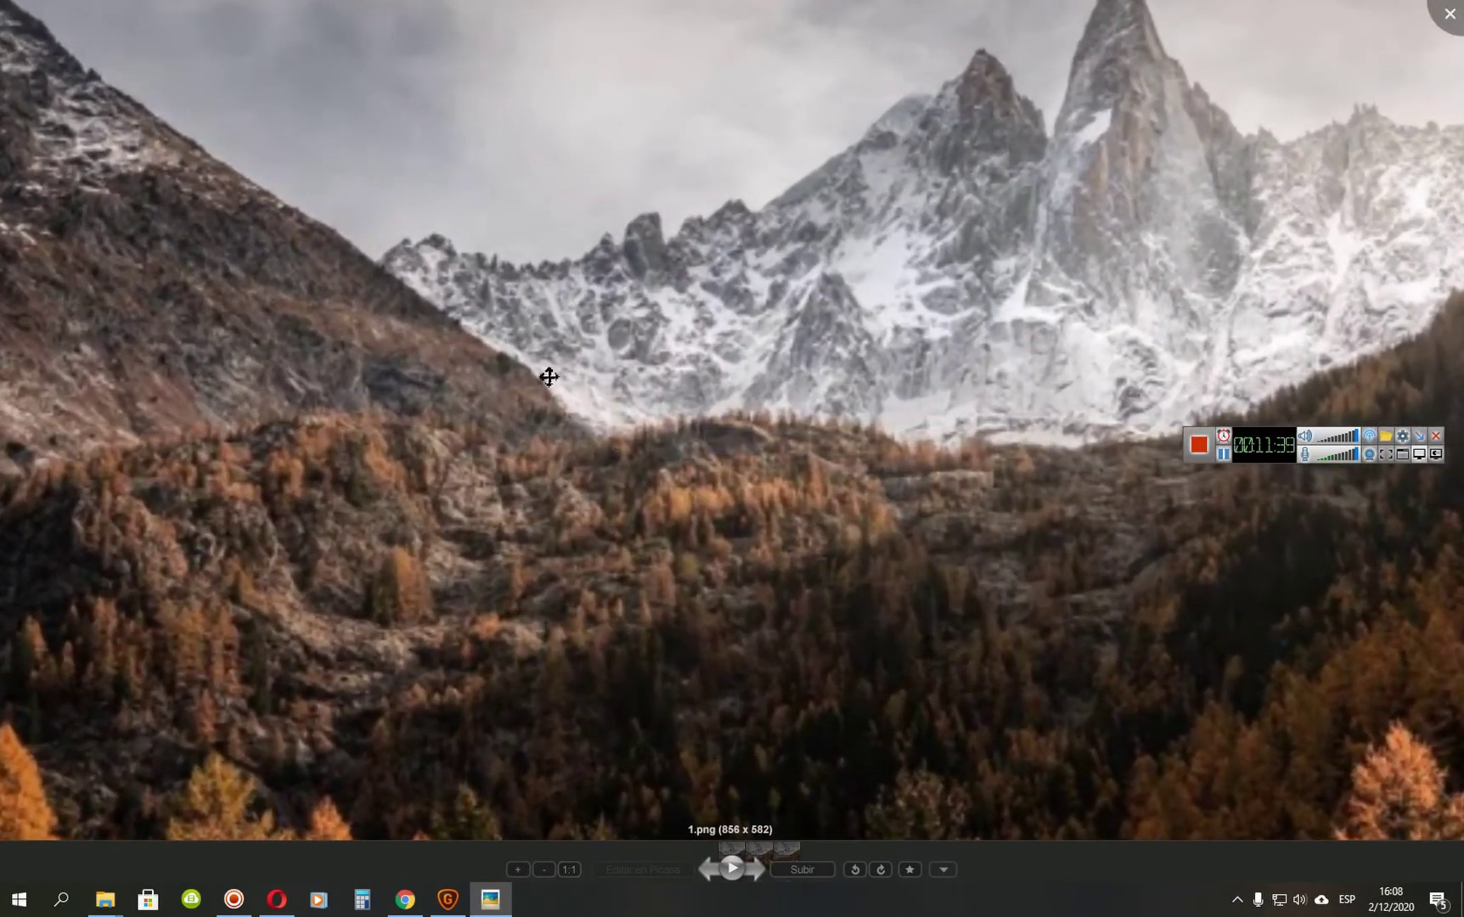
pyautogui.scroll(1, 625, 419)
pyautogui.scroll(5, 625, 419)
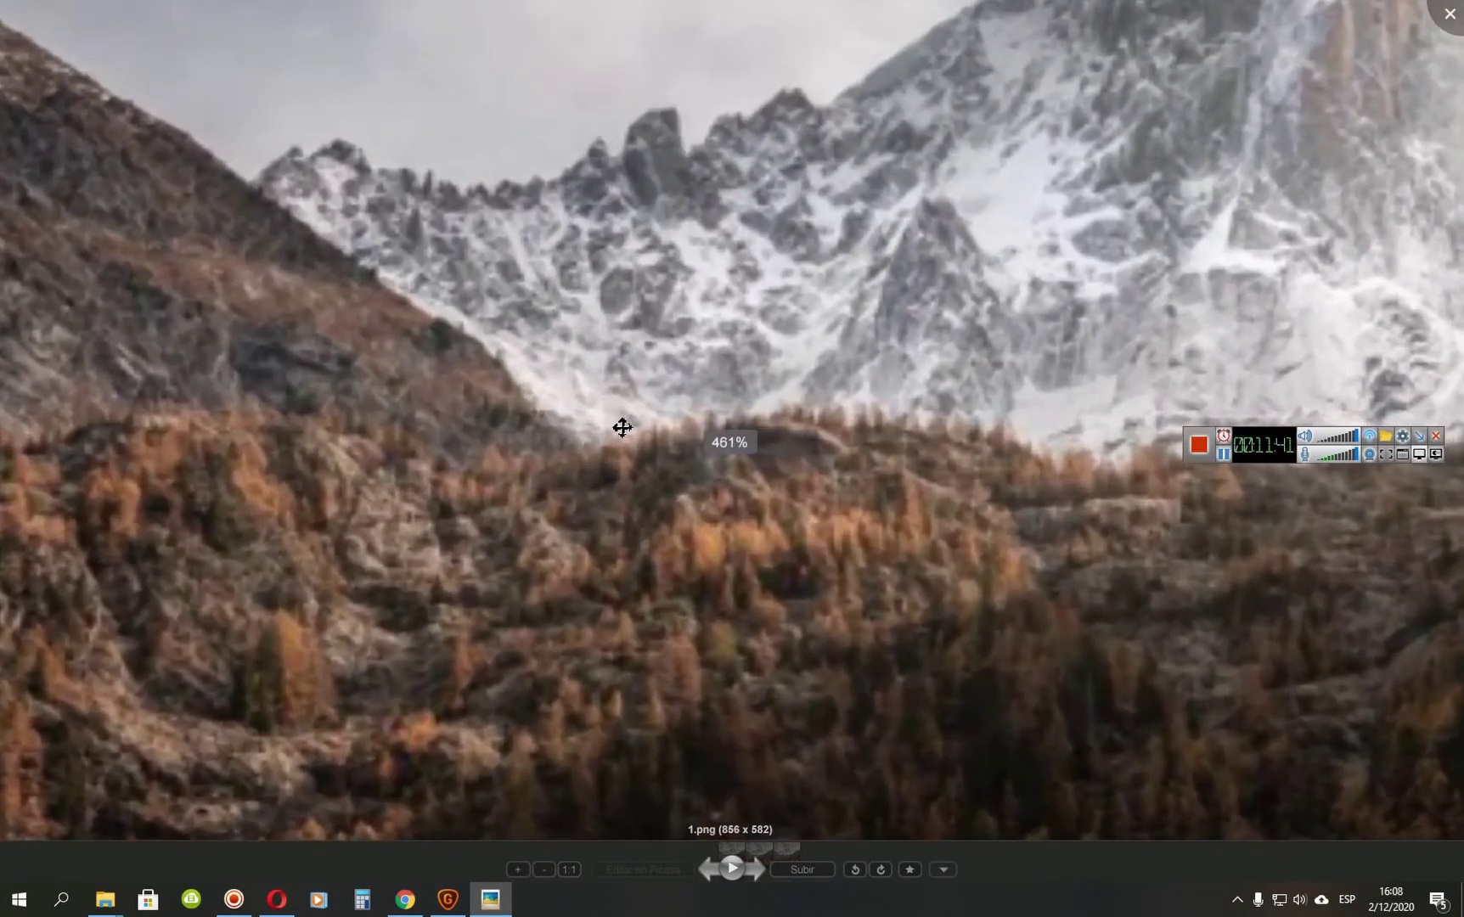
pyautogui.scroll(1, 615, 447)
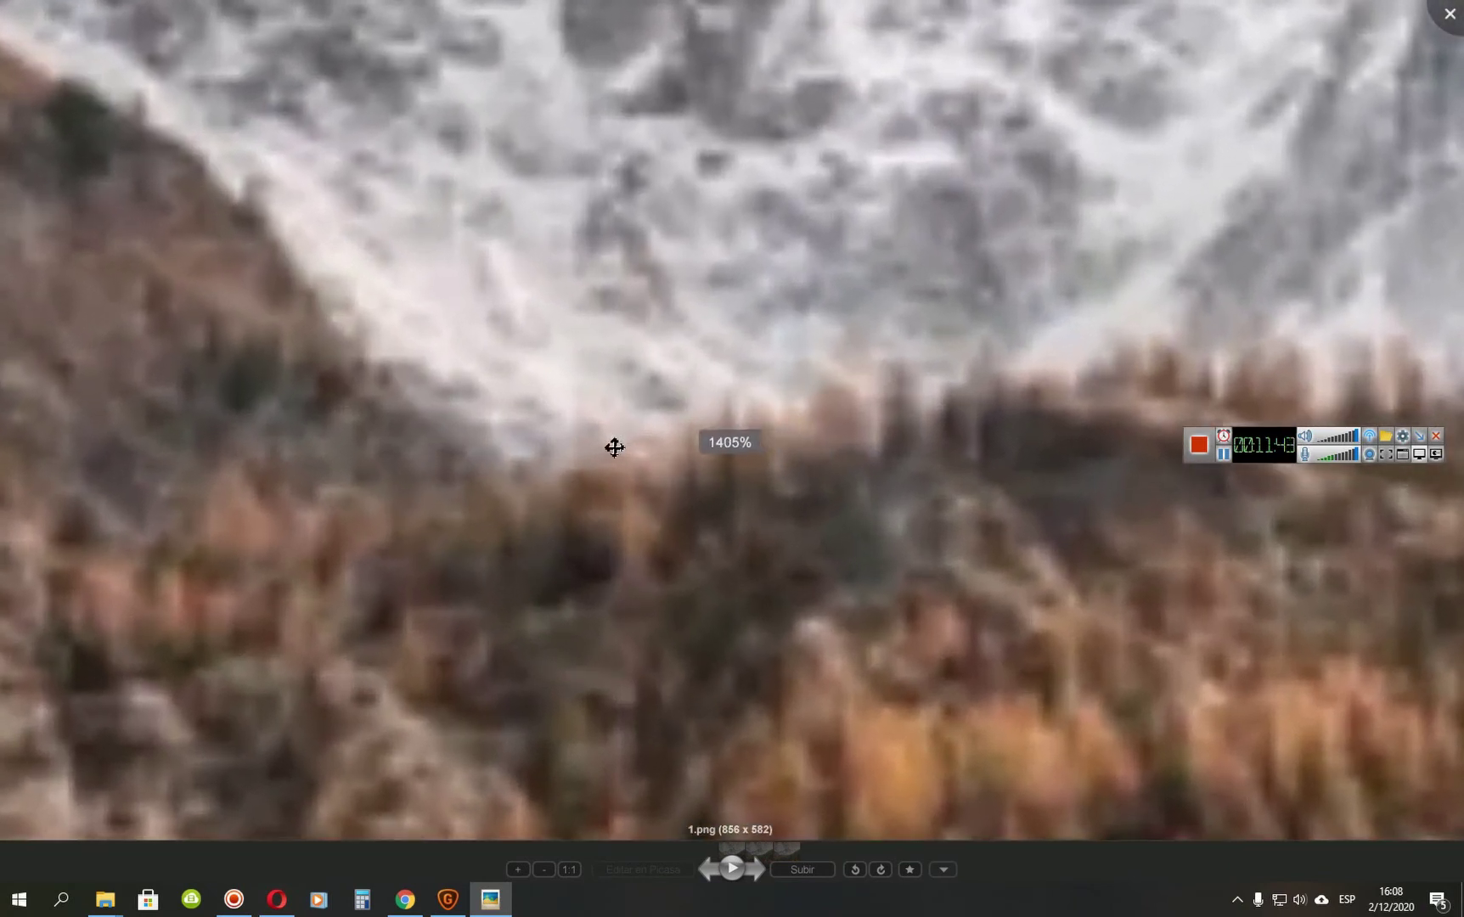
pyautogui.scroll(1, 598, 448)
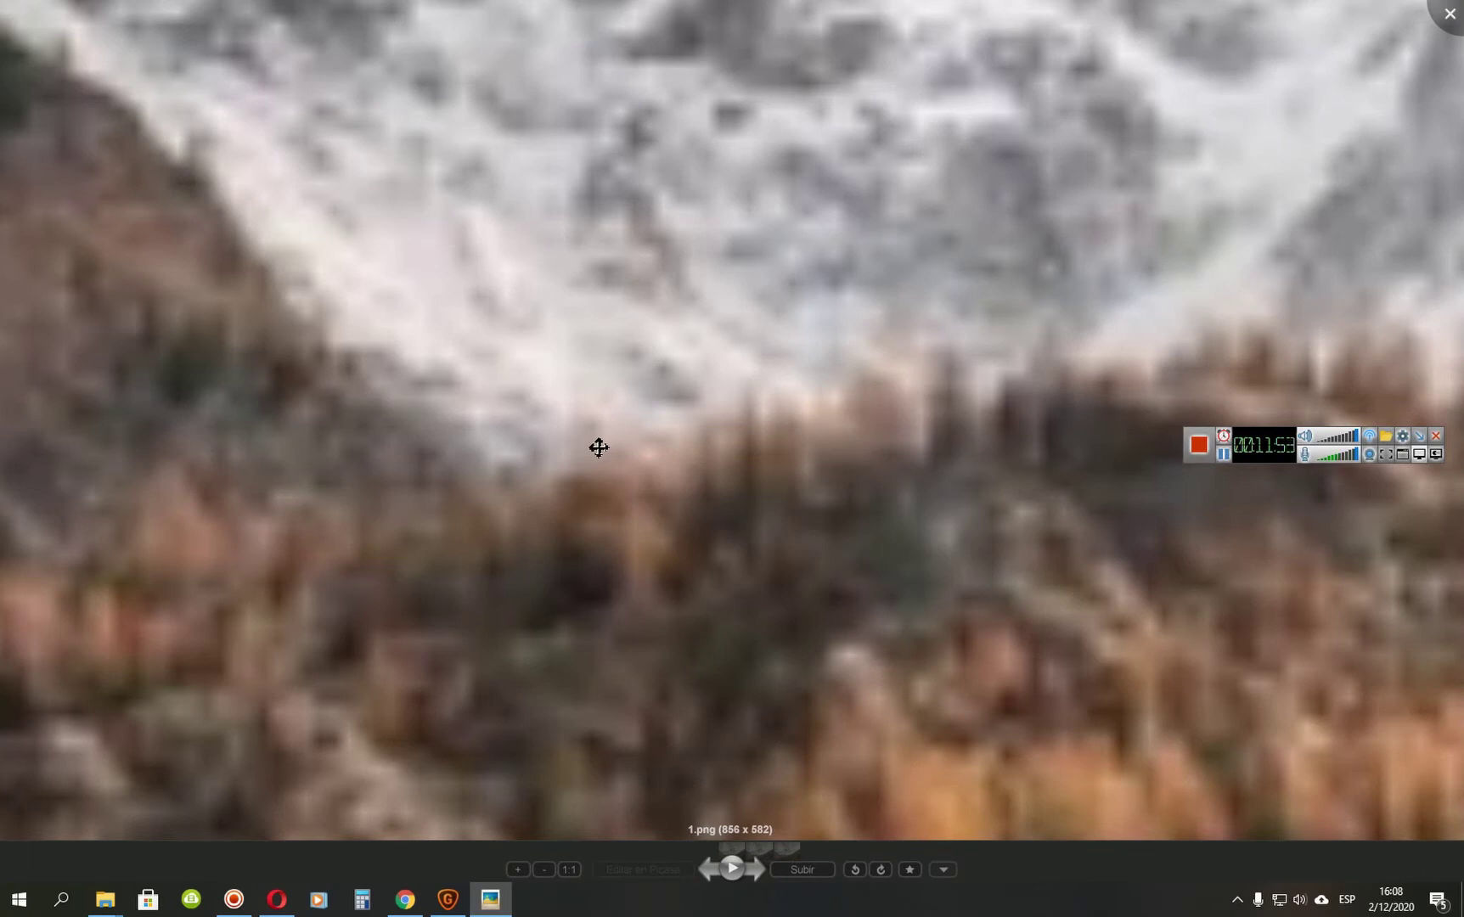
pyautogui.click(1199, 450)
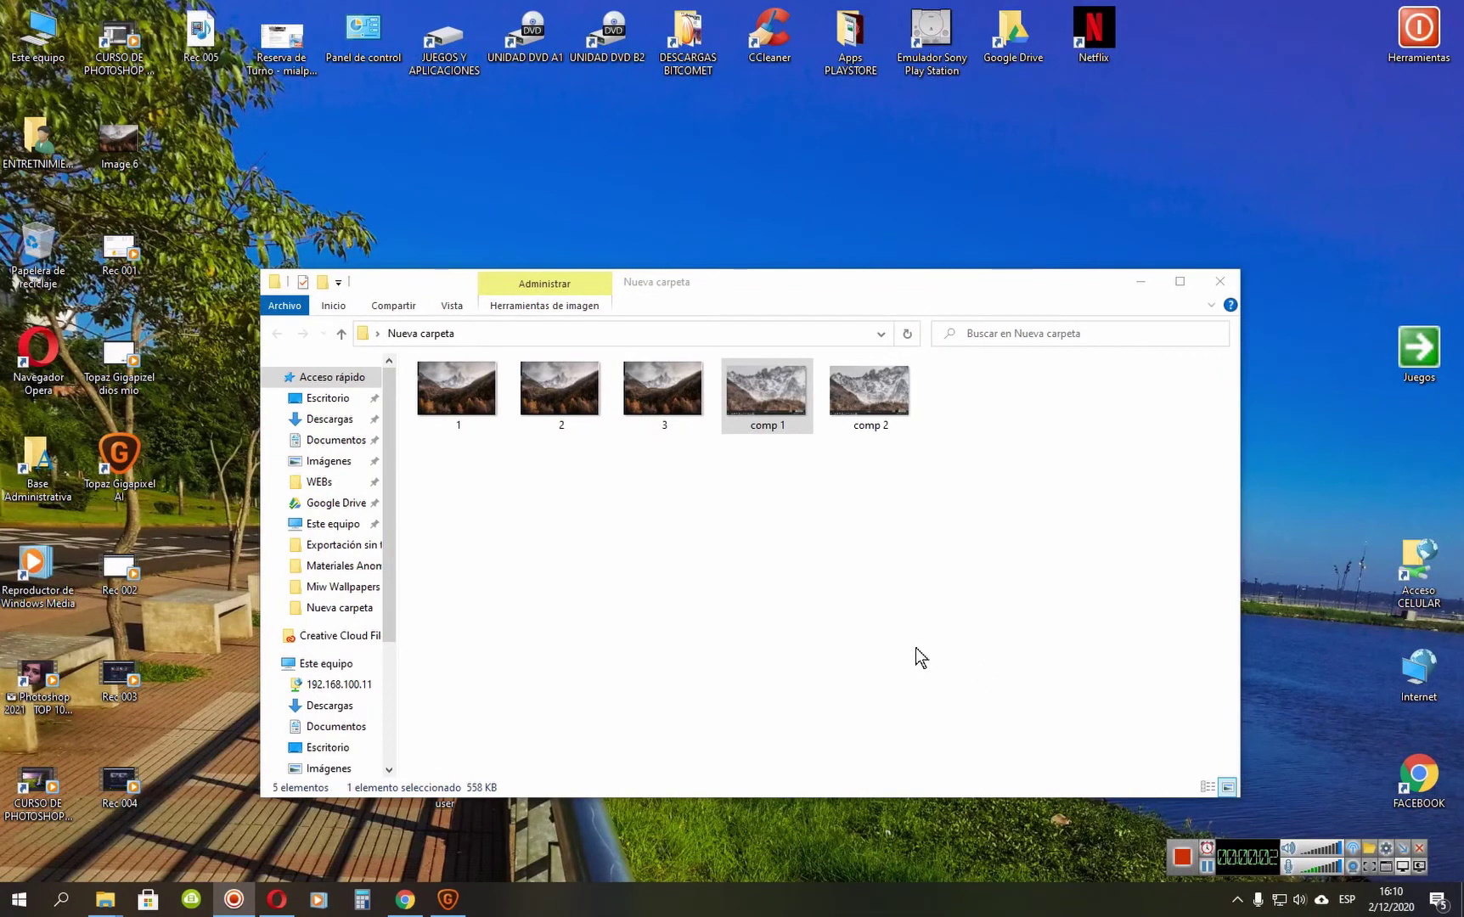
# Open comp 1 from Nueva carpeta and alternate repeatedly with comp 2 to compare the mountain detail.
pyautogui.doubleClick(750, 393)
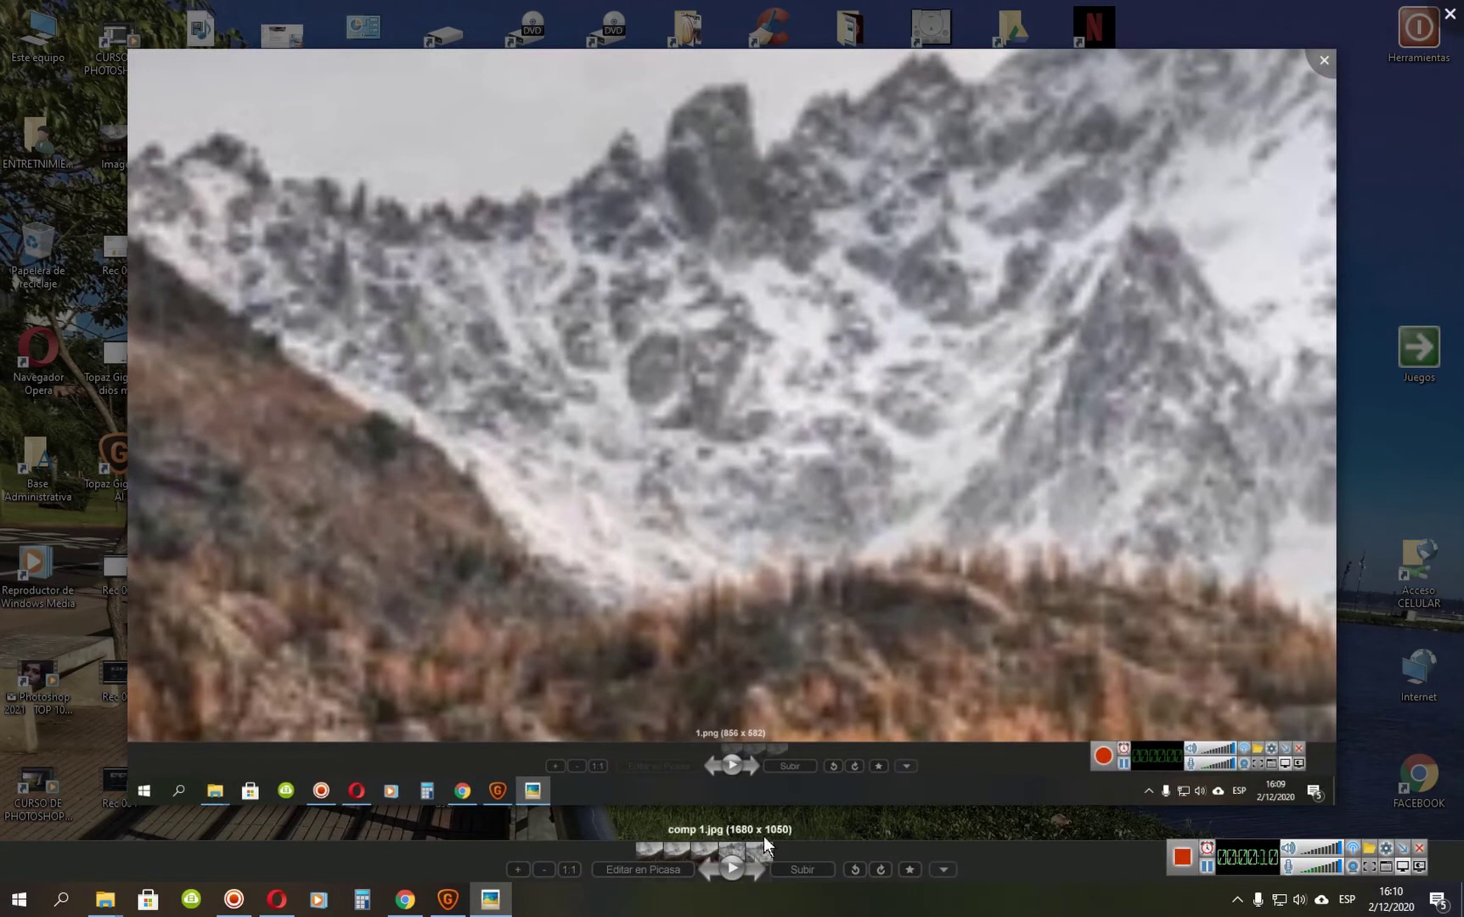
pyautogui.click(760, 872)
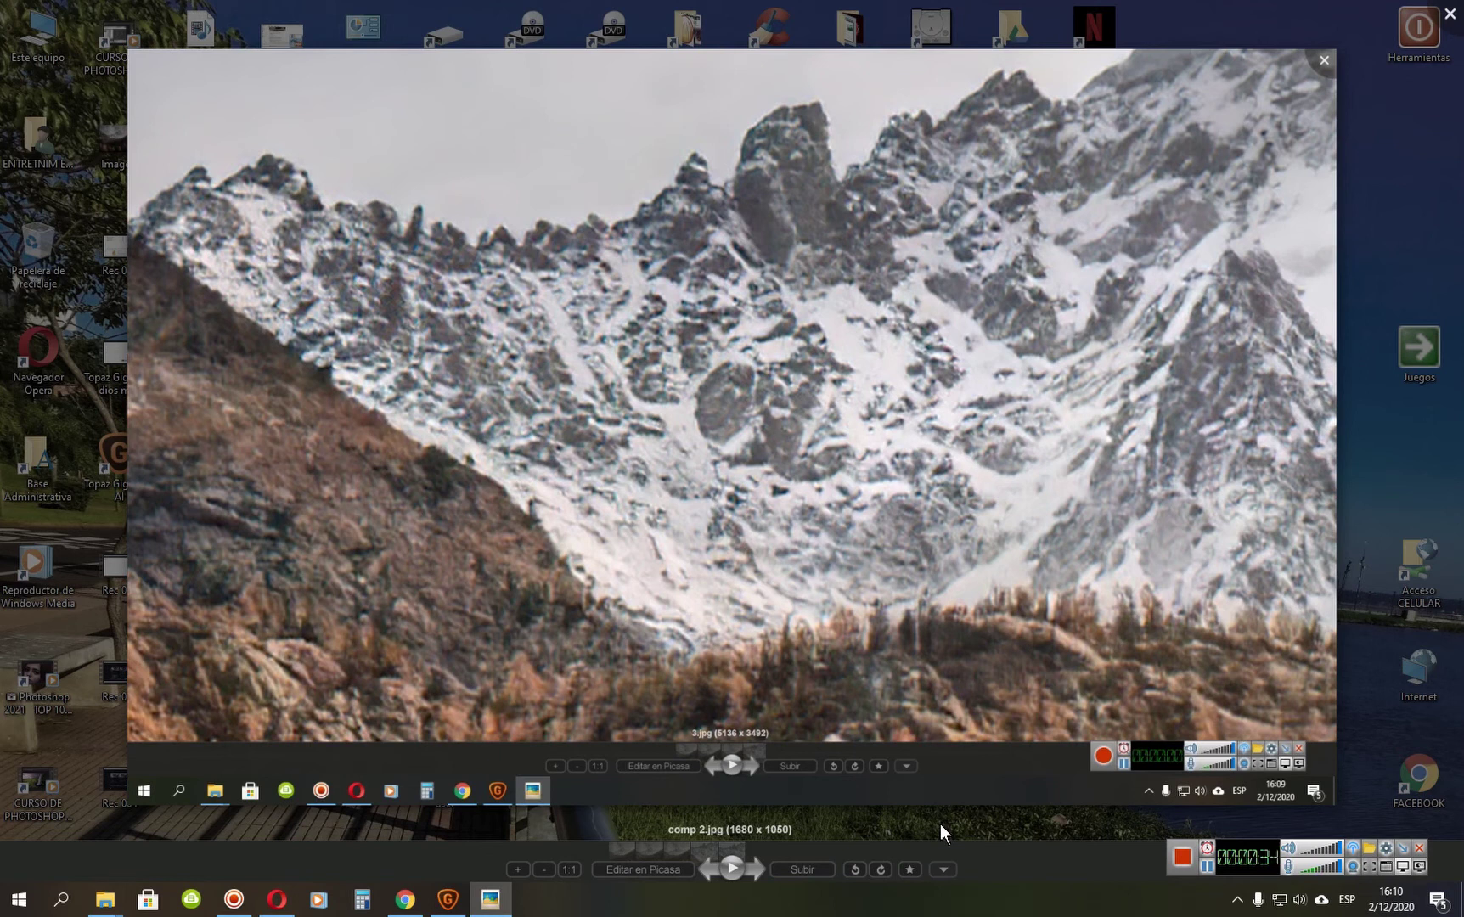
pyautogui.click(707, 869)
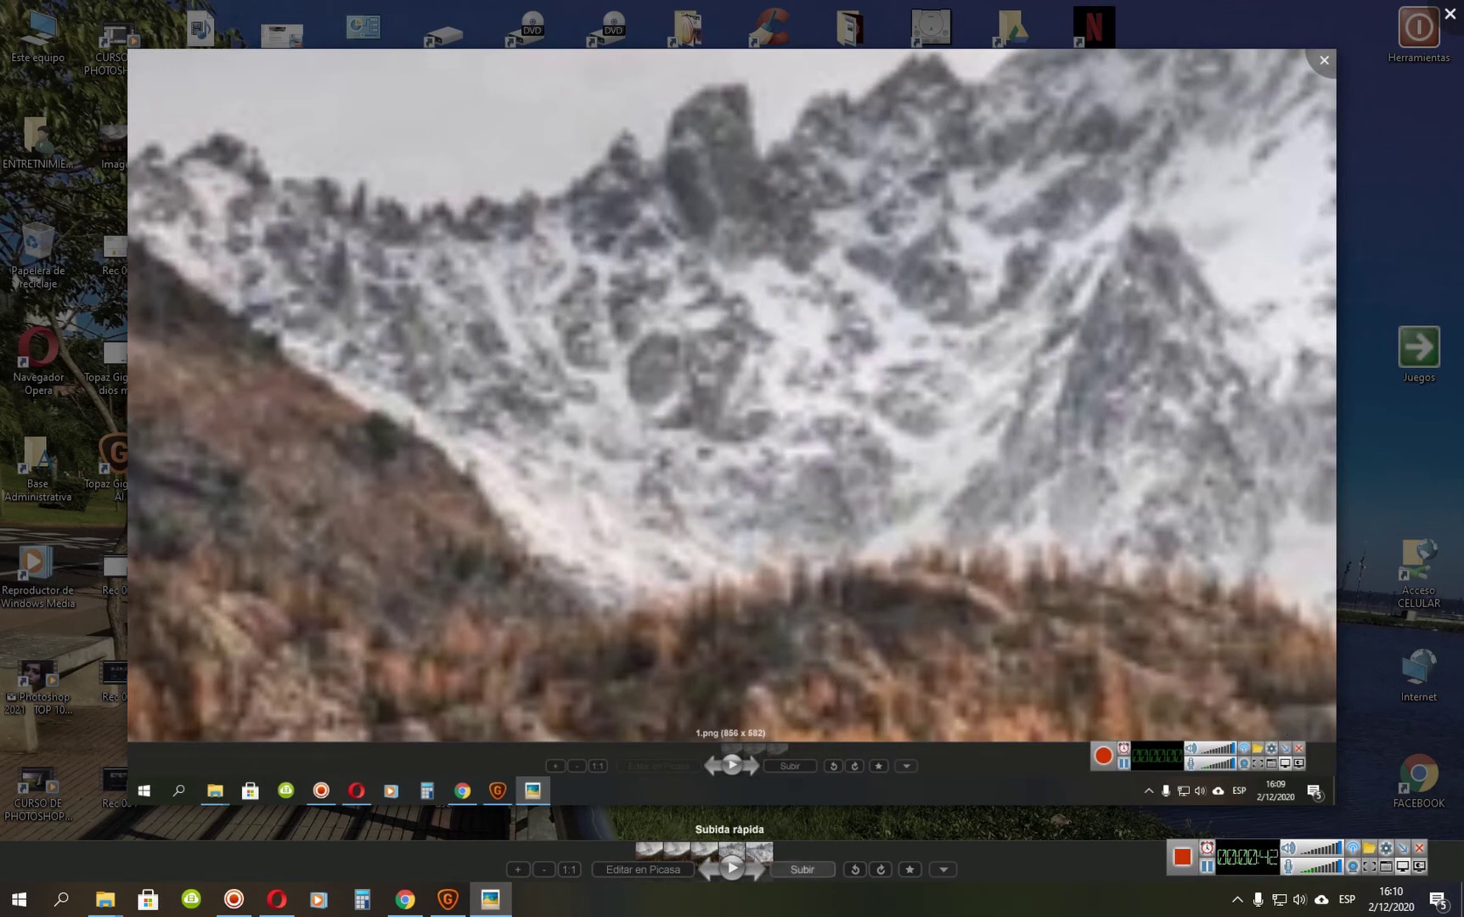
pyautogui.click(759, 872)
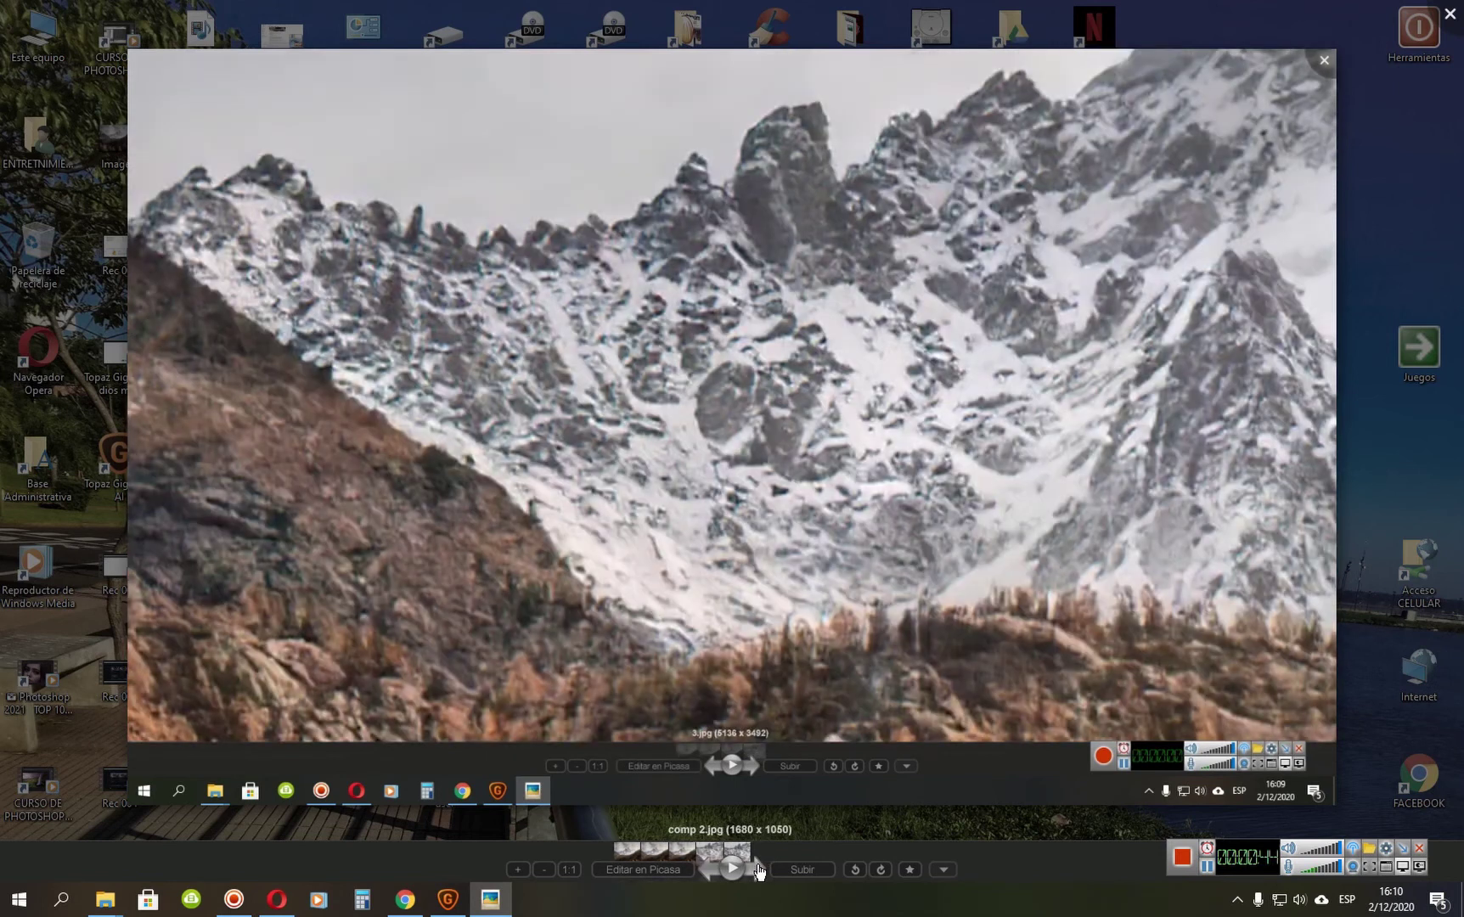
pyautogui.click(712, 875)
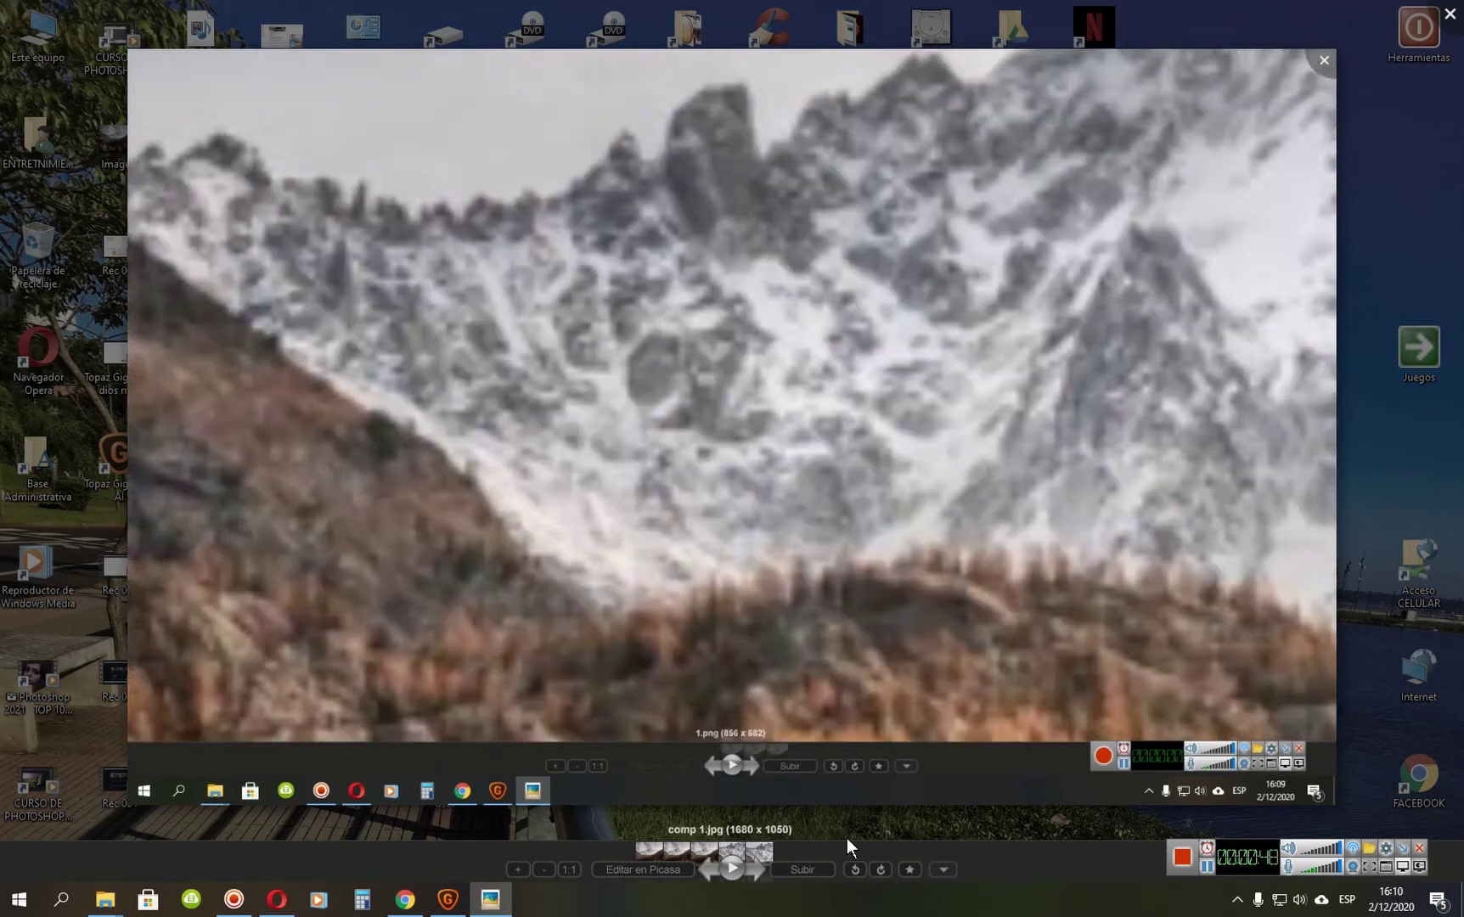
pyautogui.press('Left')
pyautogui.press('Right')
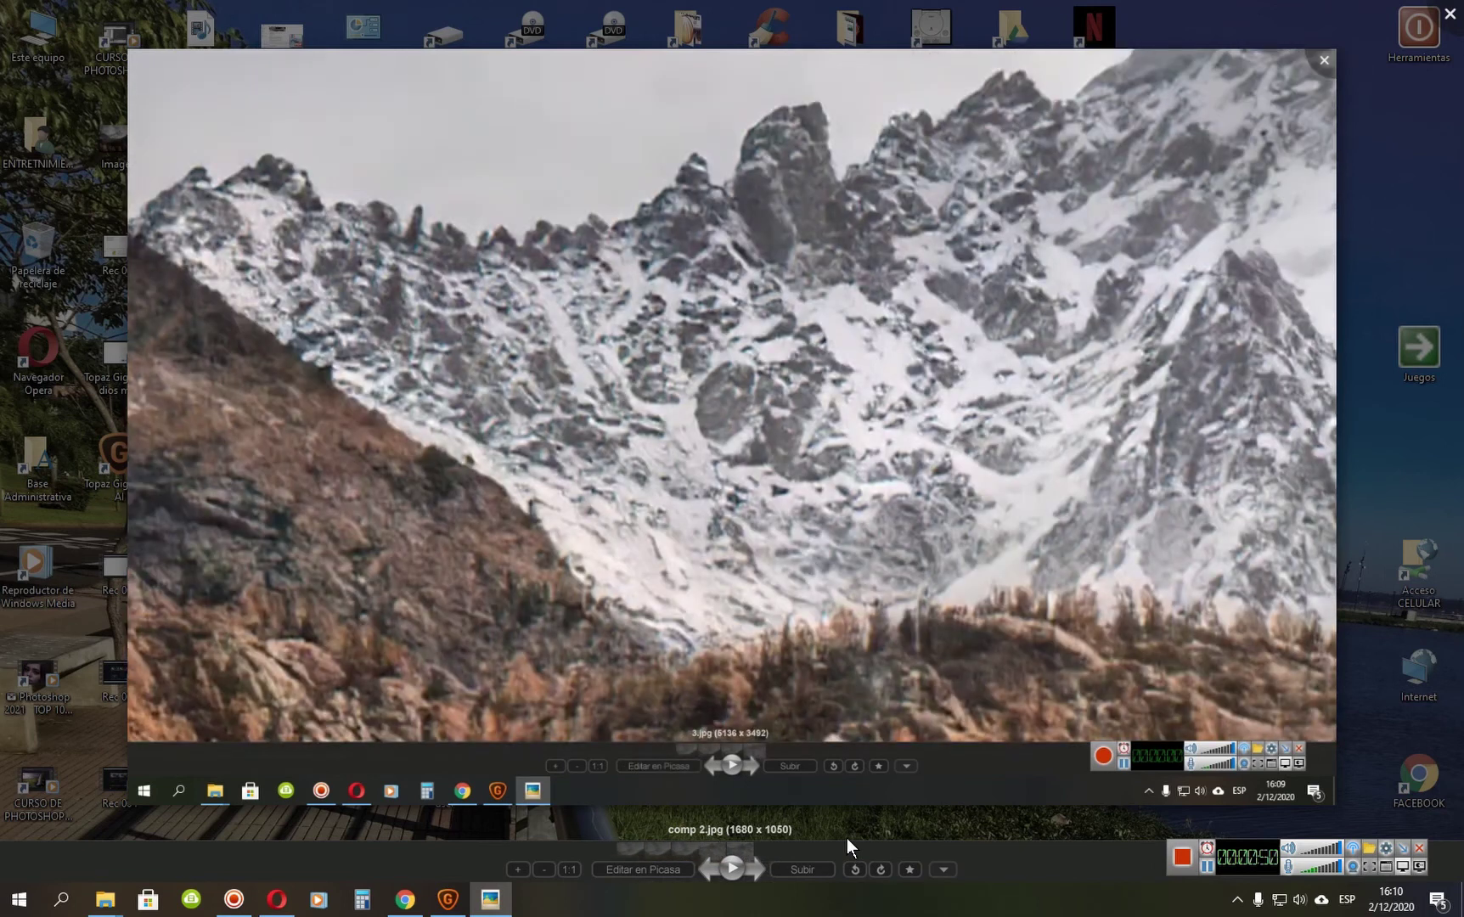
pyautogui.press('Left')
pyautogui.press('Right')
pyautogui.press('Left')
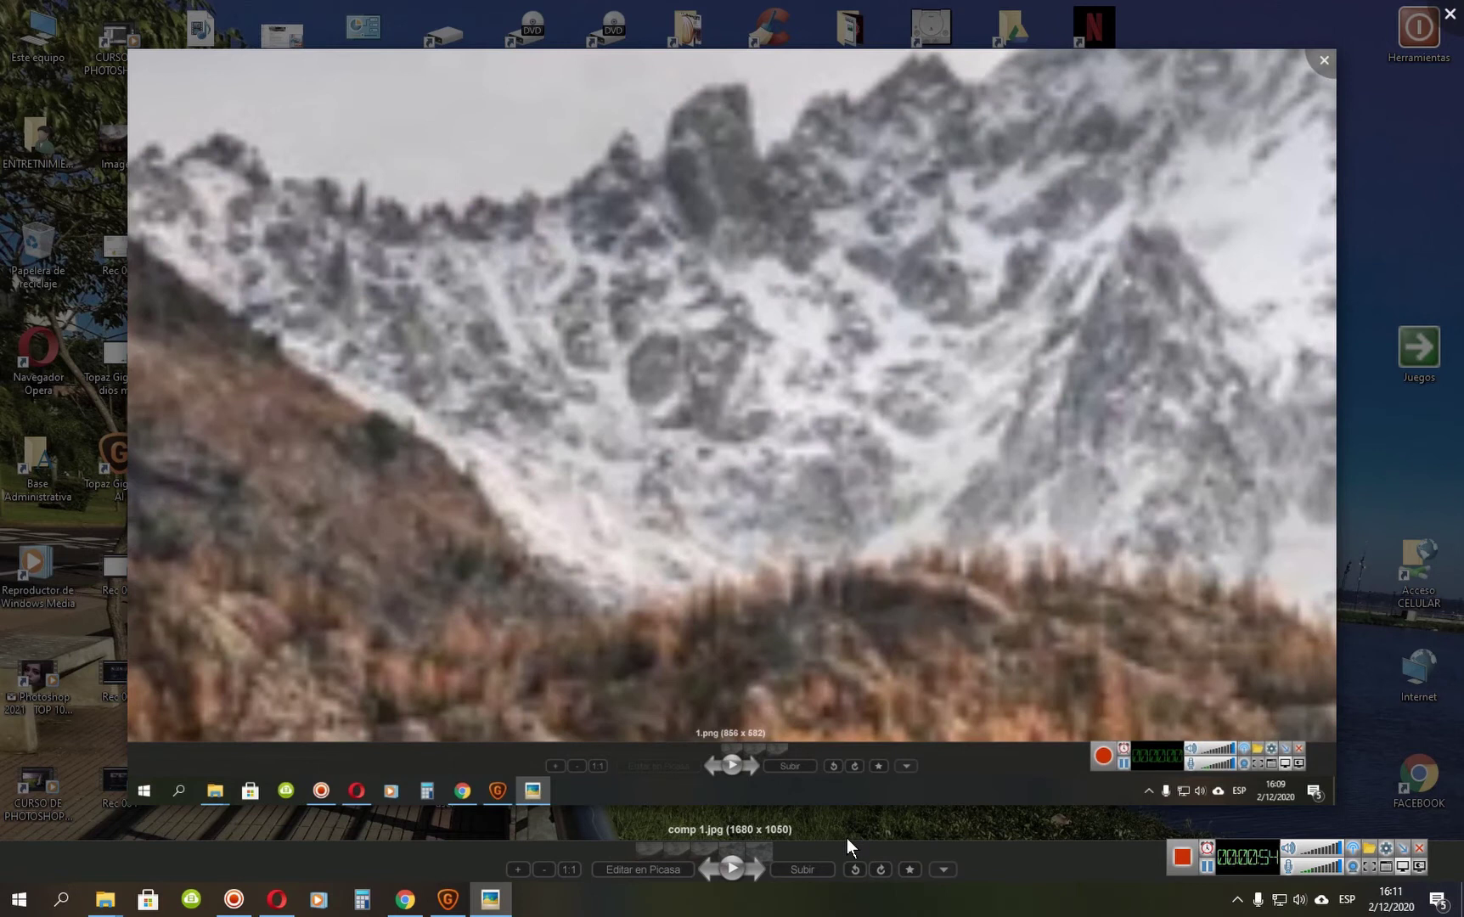
pyautogui.press('Right')
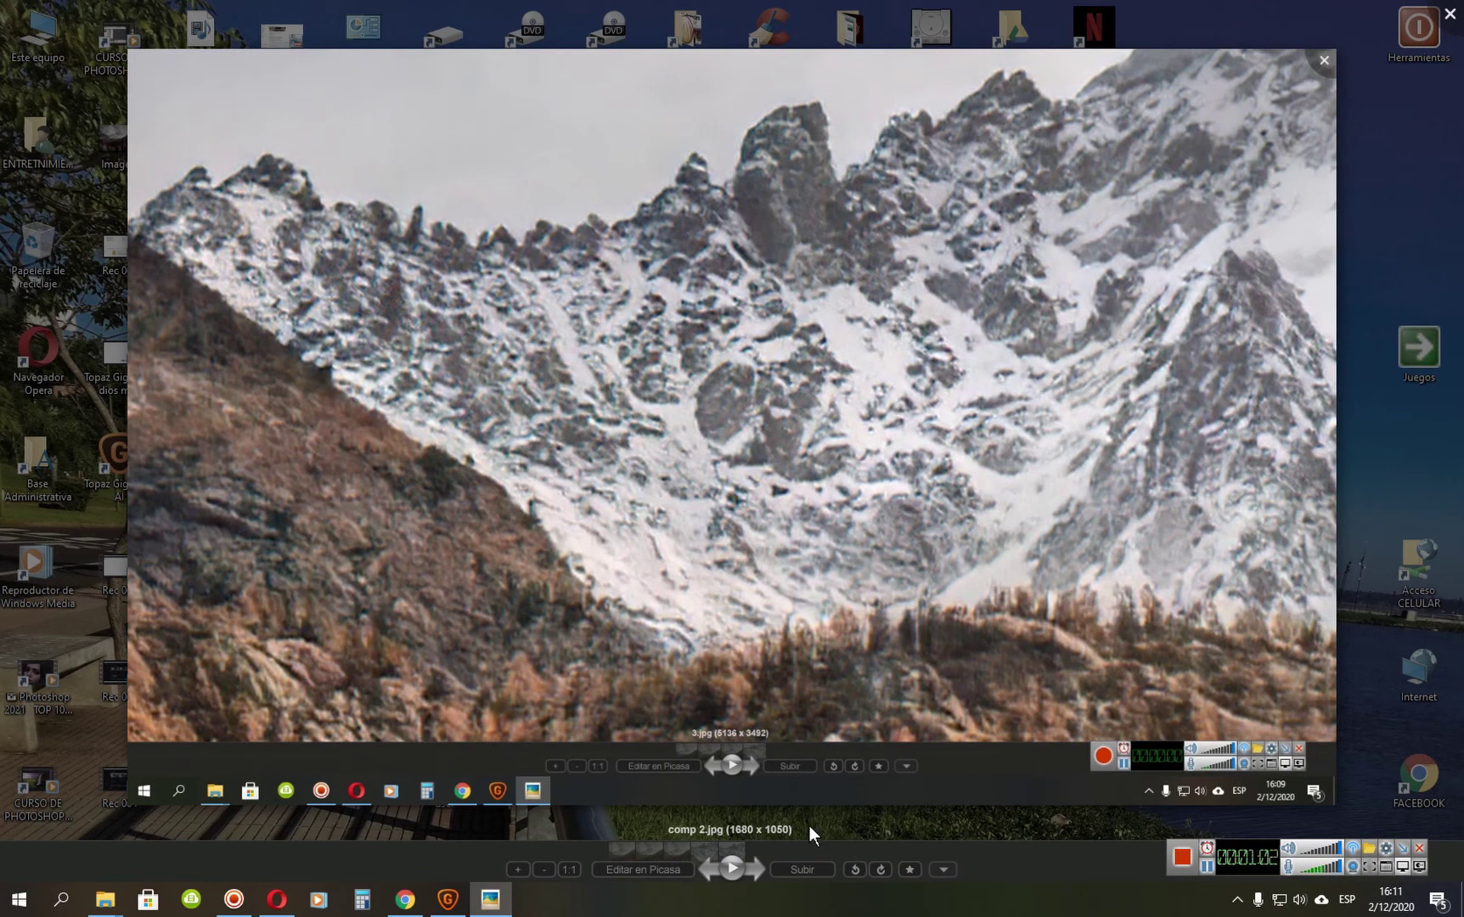
# Switch to the Opera browser and dismiss the video processing notice on the YouTube Studio page.
pyautogui.click(279, 902)
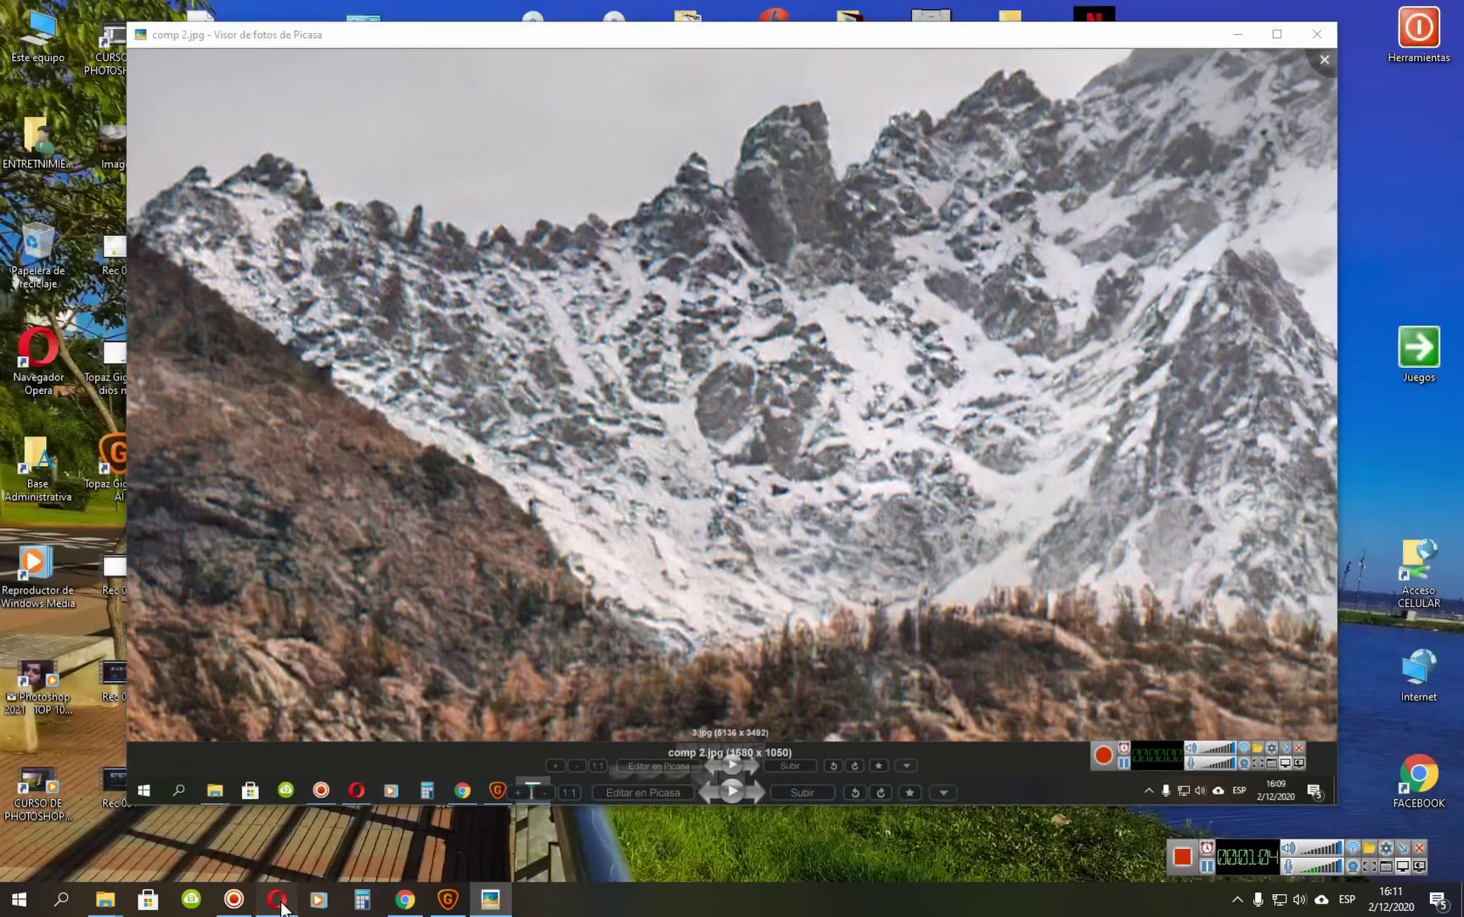
pyautogui.click(1049, 13)
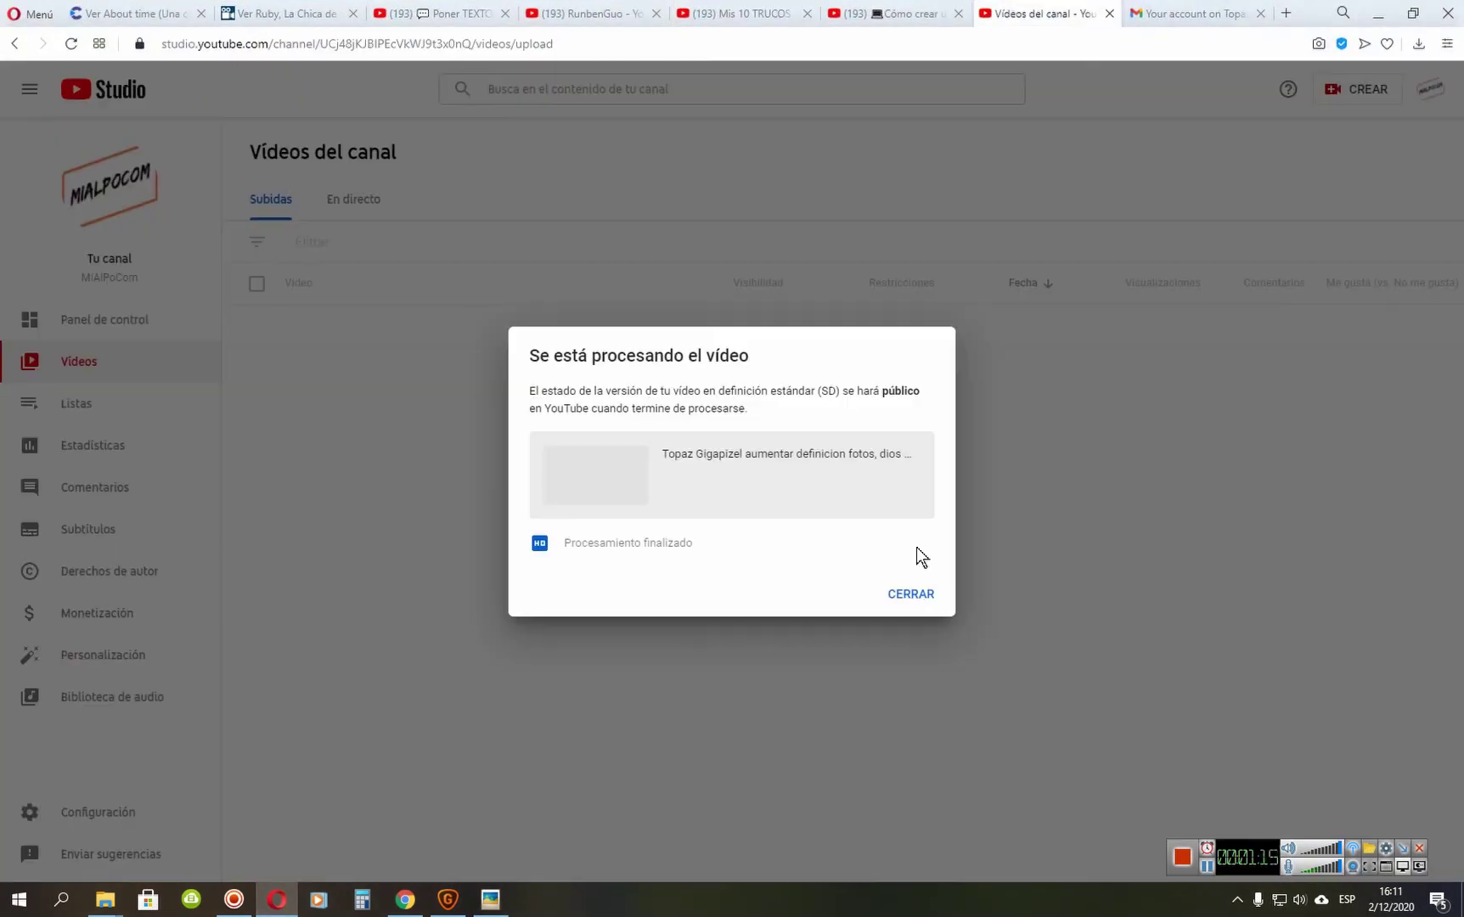
pyautogui.click(910, 594)
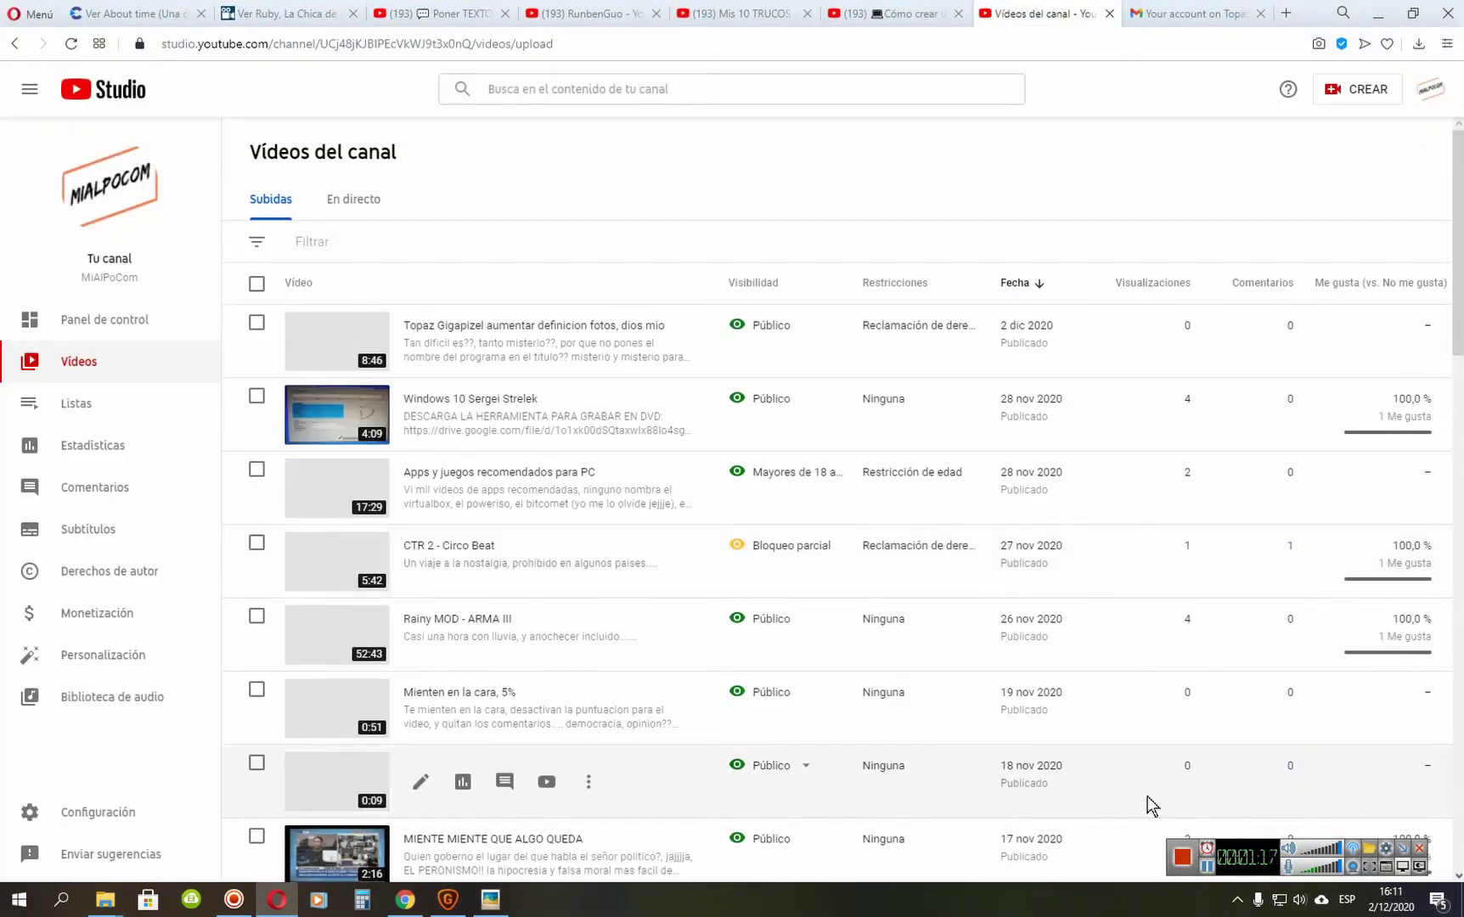
# Open the 1337x.to site in a new browser tab and activate its torrent search field.
pyautogui.click(1223, 12)
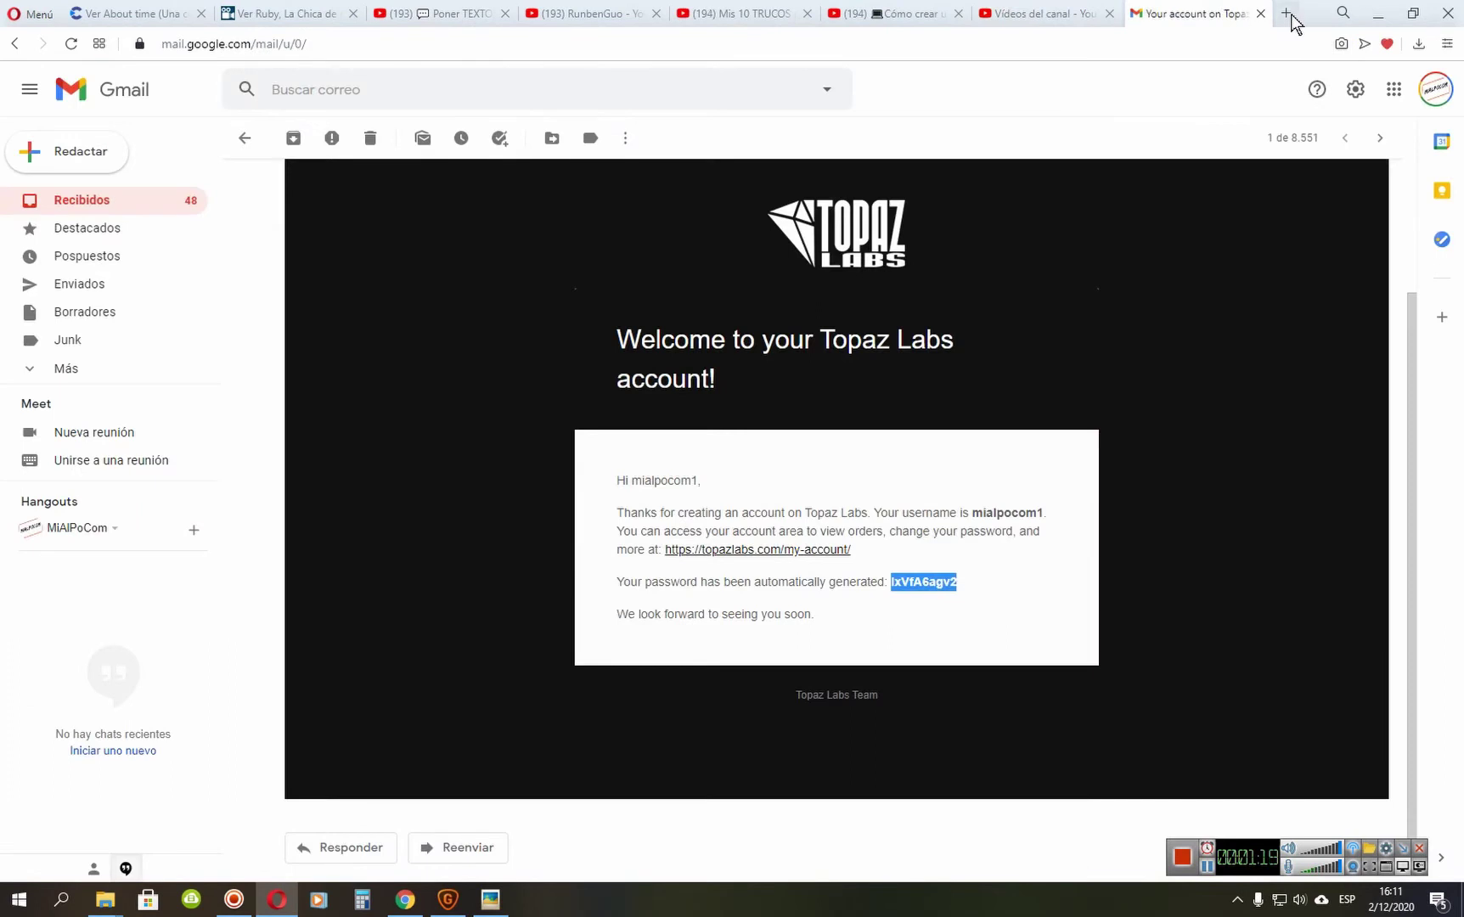
pyautogui.click(1288, 14)
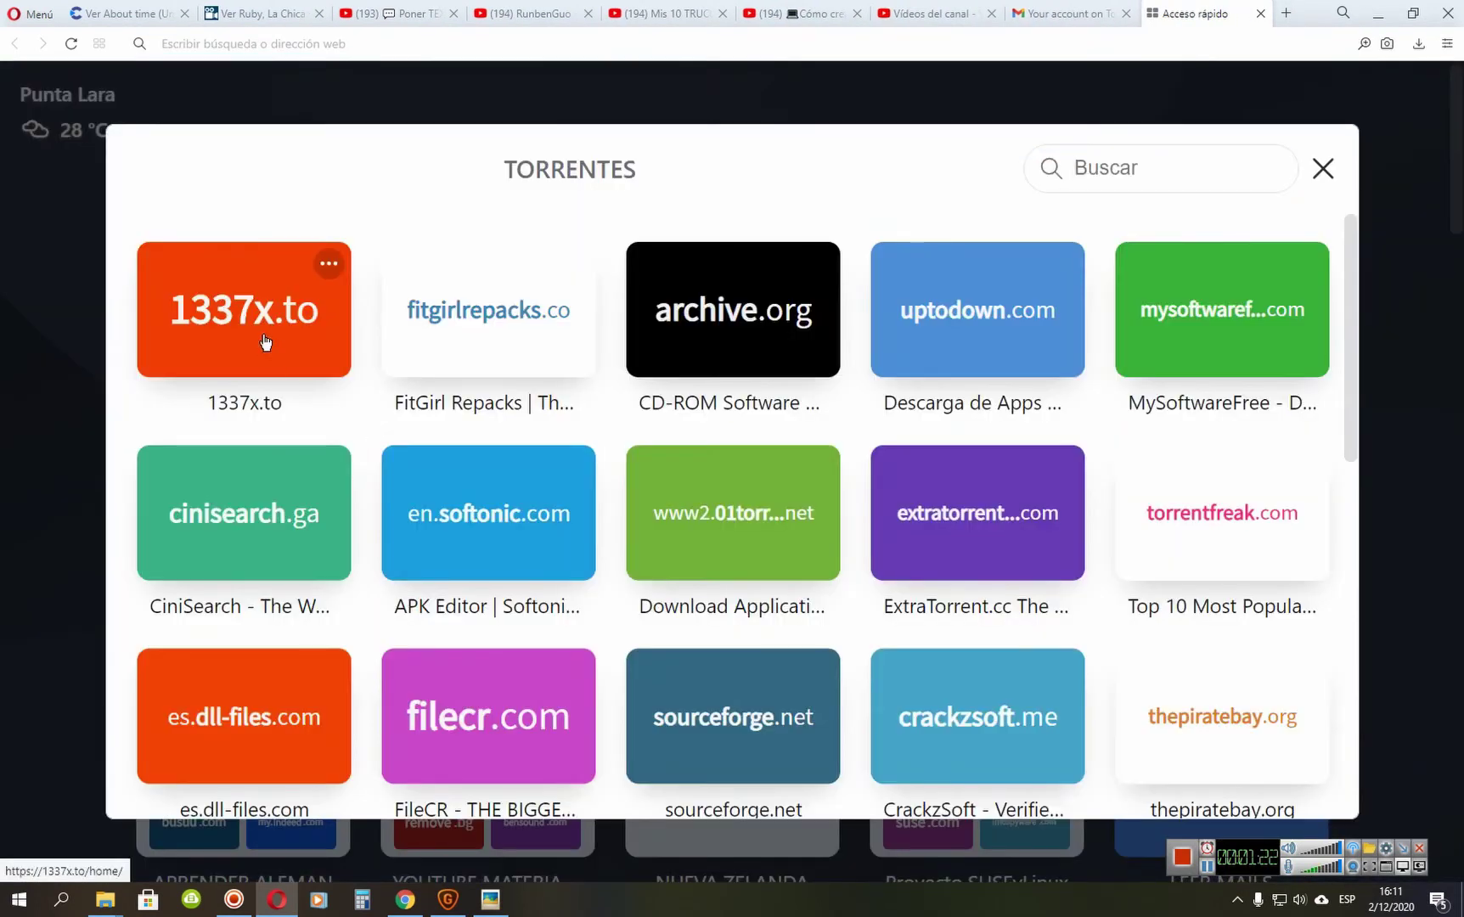
pyautogui.click(254, 313)
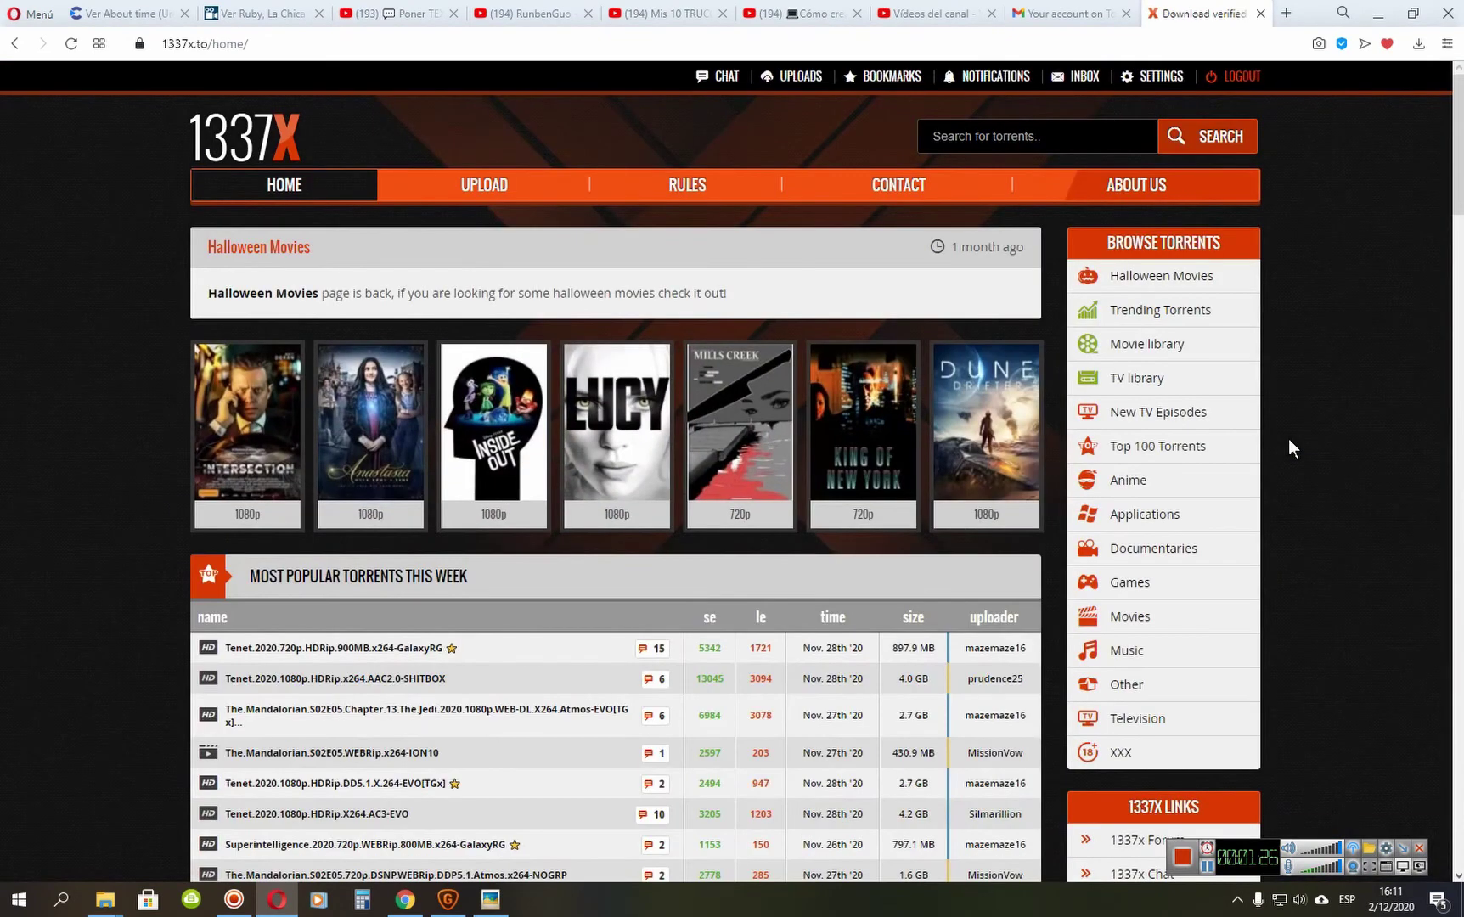
pyautogui.click(1008, 141)
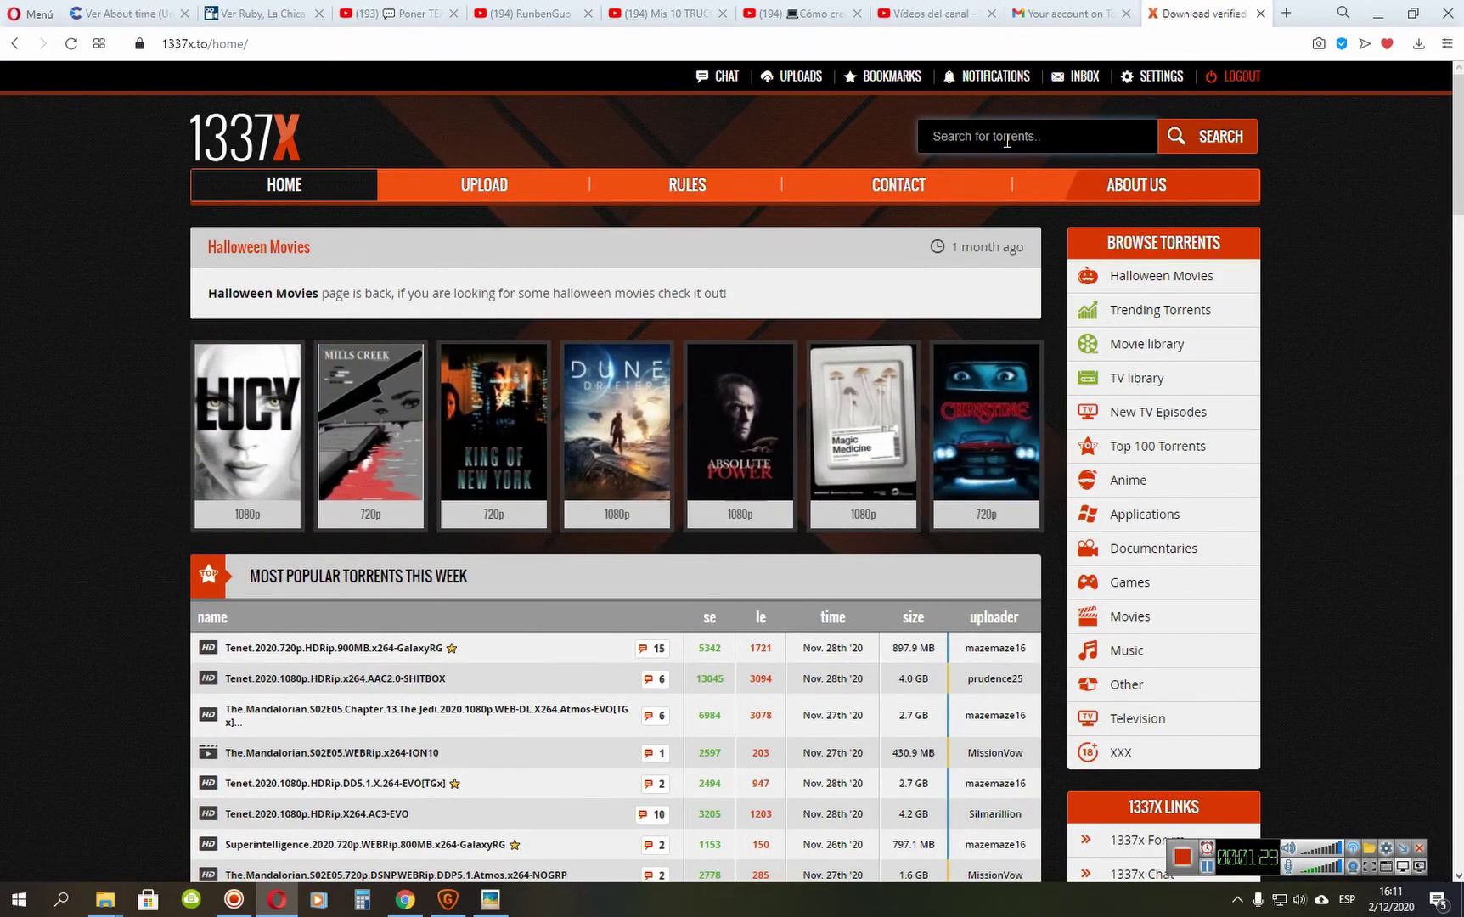
# Check the program name in the Topaz Gigapixel AI window and return to the 1337x.to search field.
pyautogui.click(447, 902)
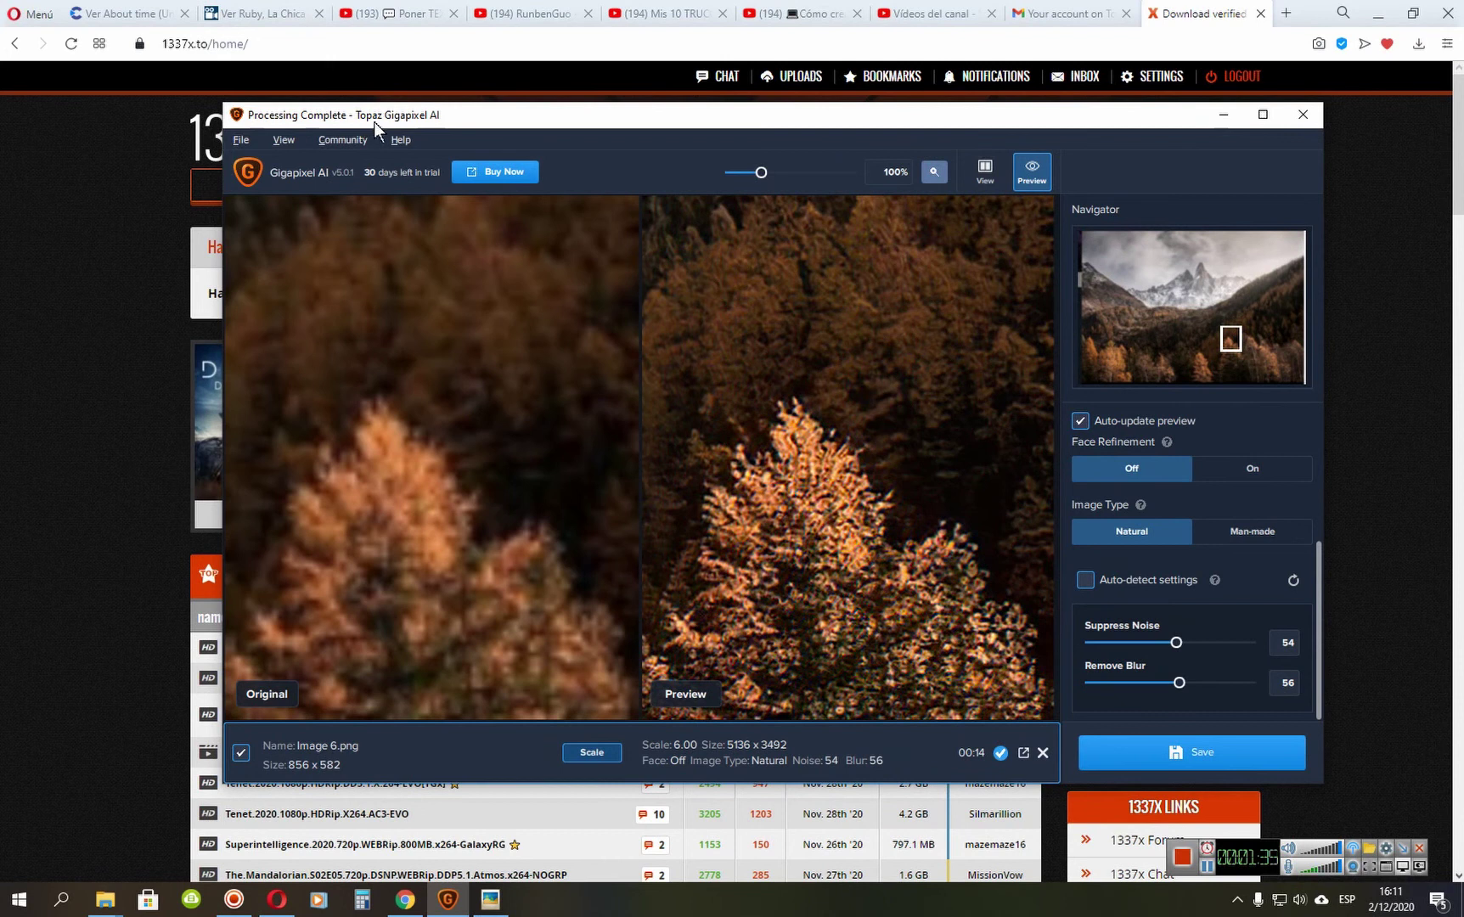
pyautogui.click(3, 577)
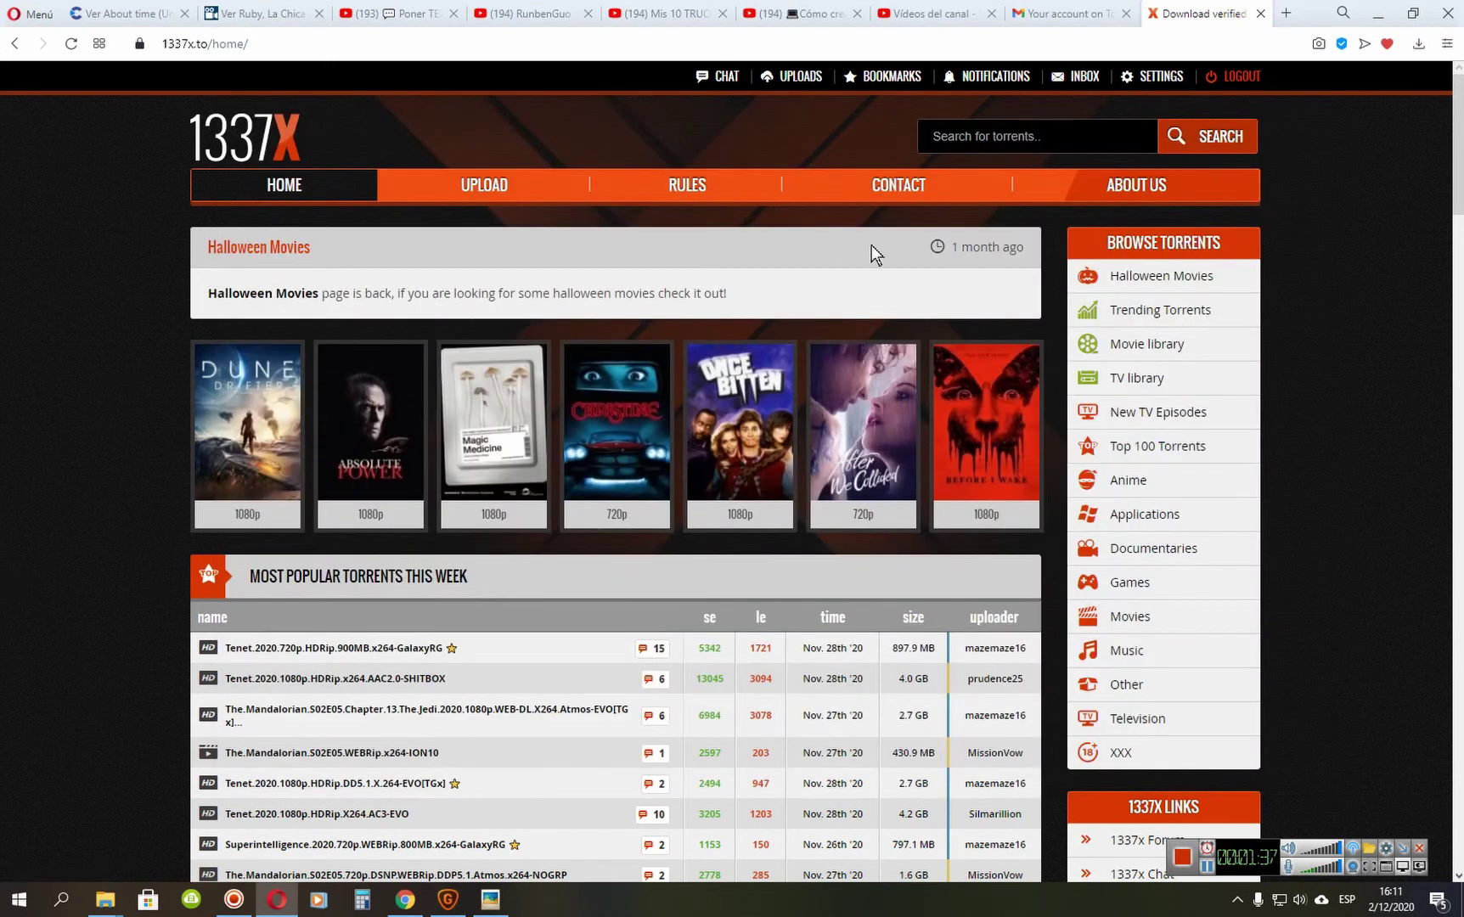
pyautogui.click(985, 138)
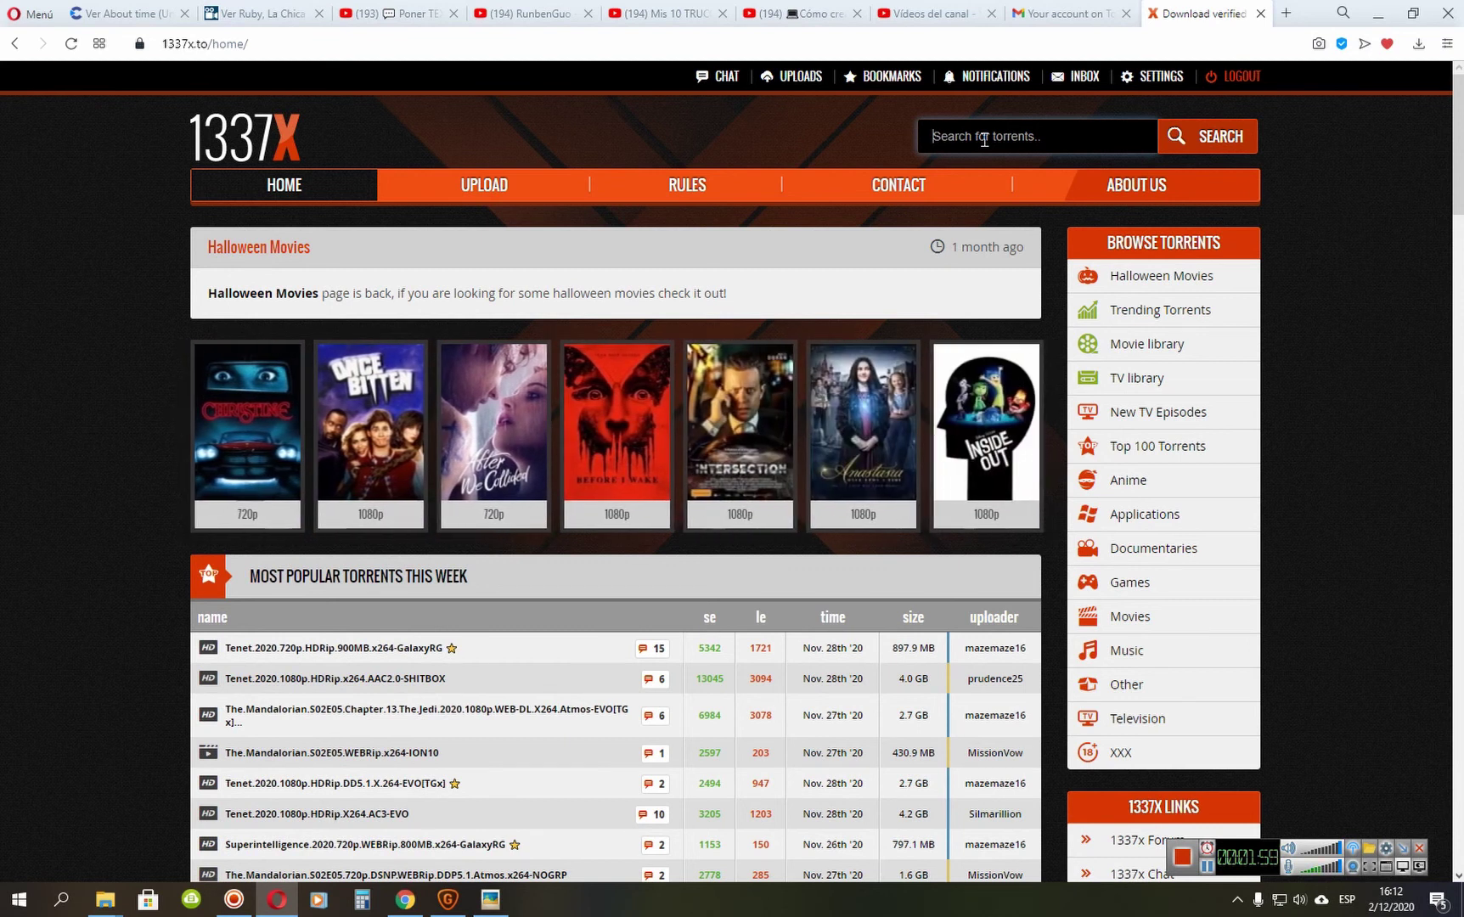
pyautogui.click(985, 139)
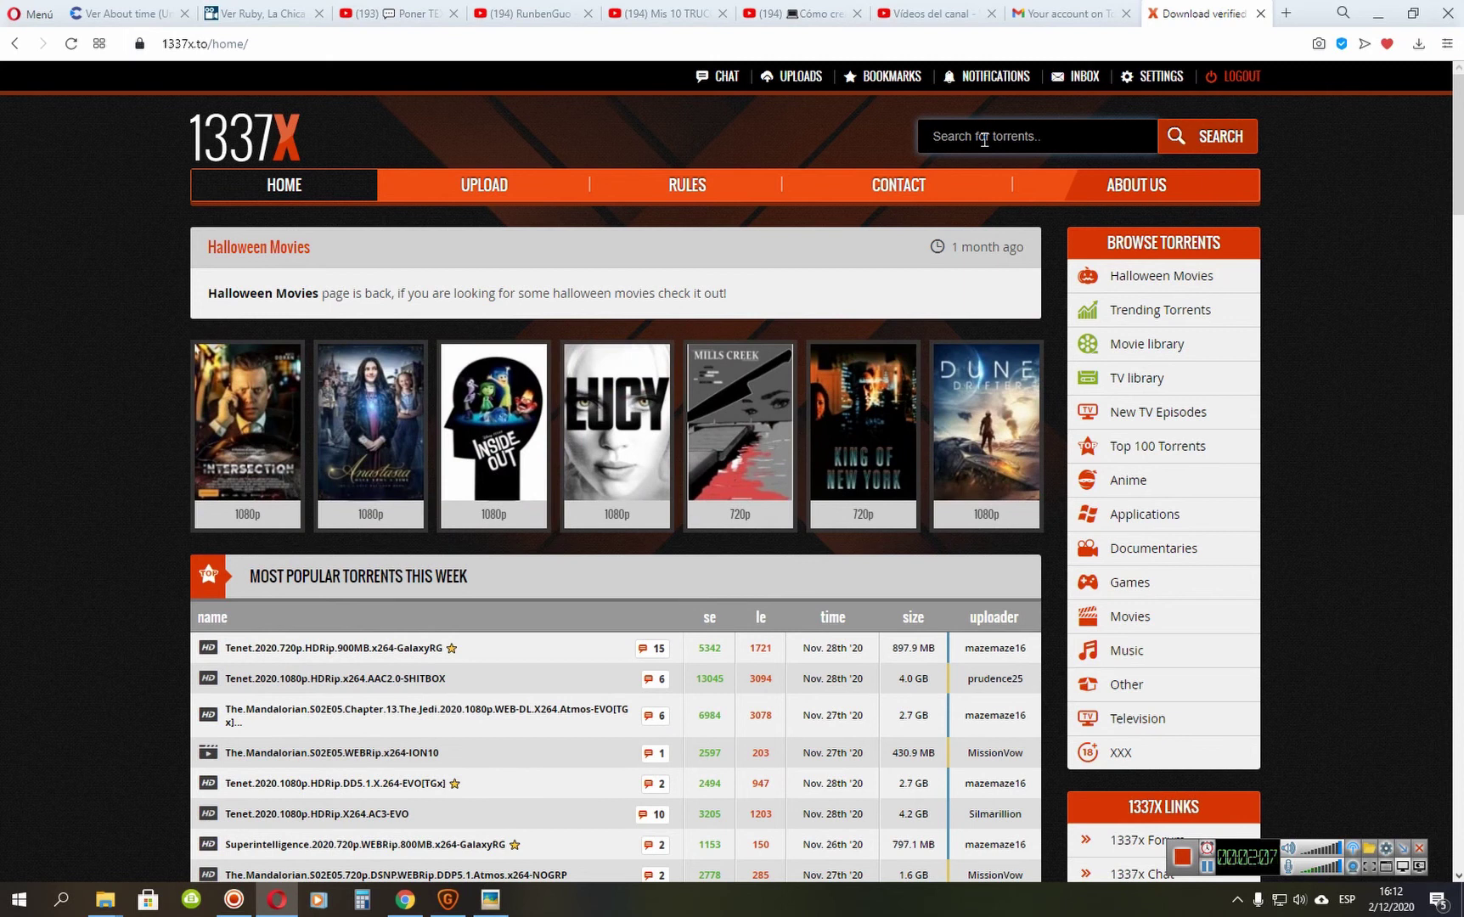
# Bring up the Topaz Gigapixel AI window again and return to comp 2 in the Picasa photo viewer.
pyautogui.click(447, 899)
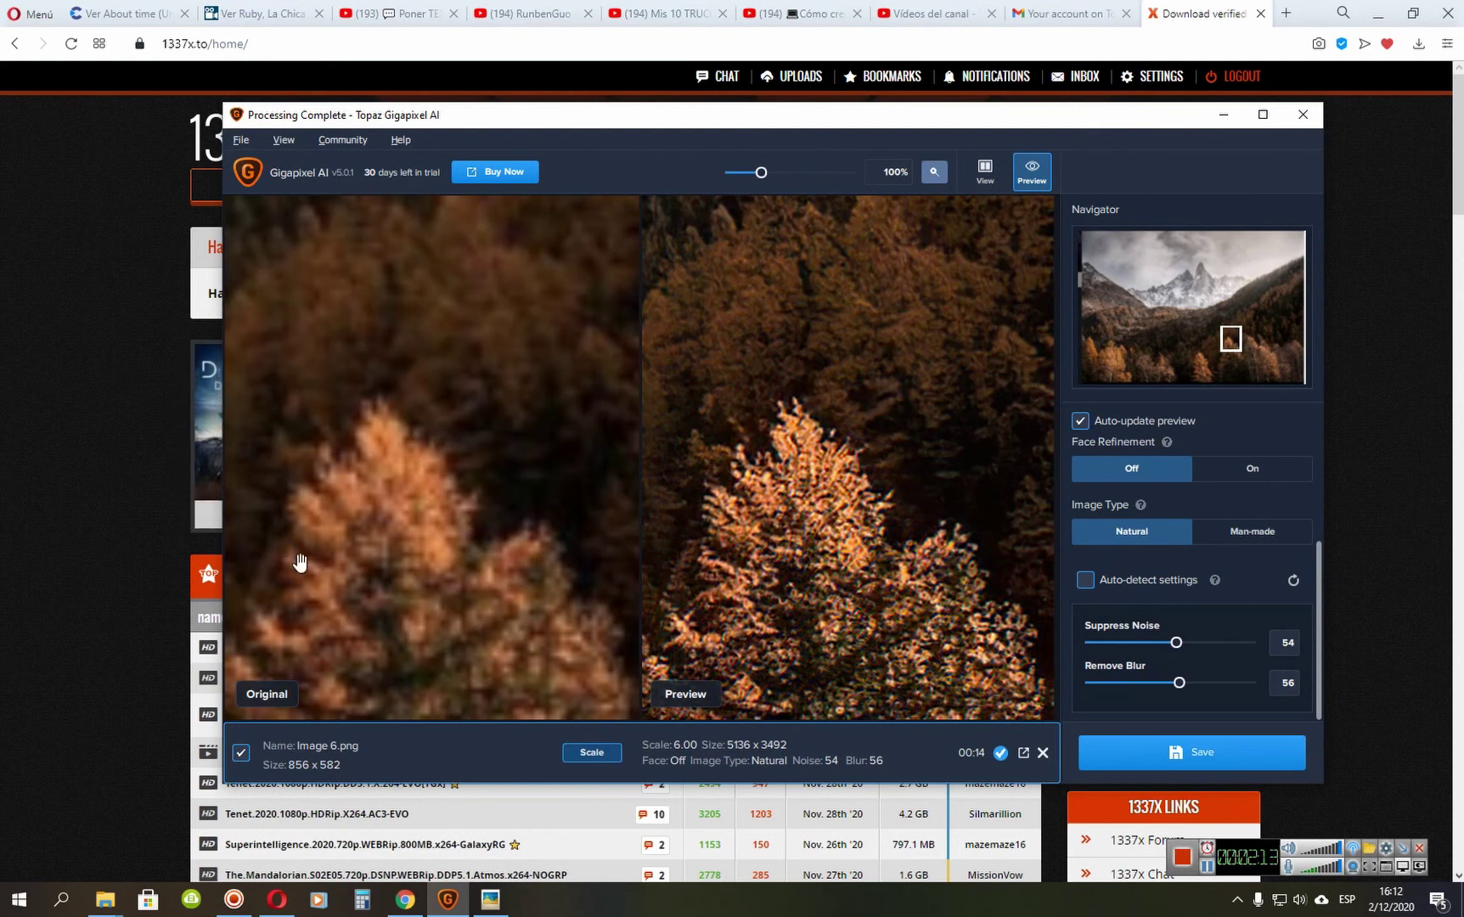
pyautogui.click(490, 899)
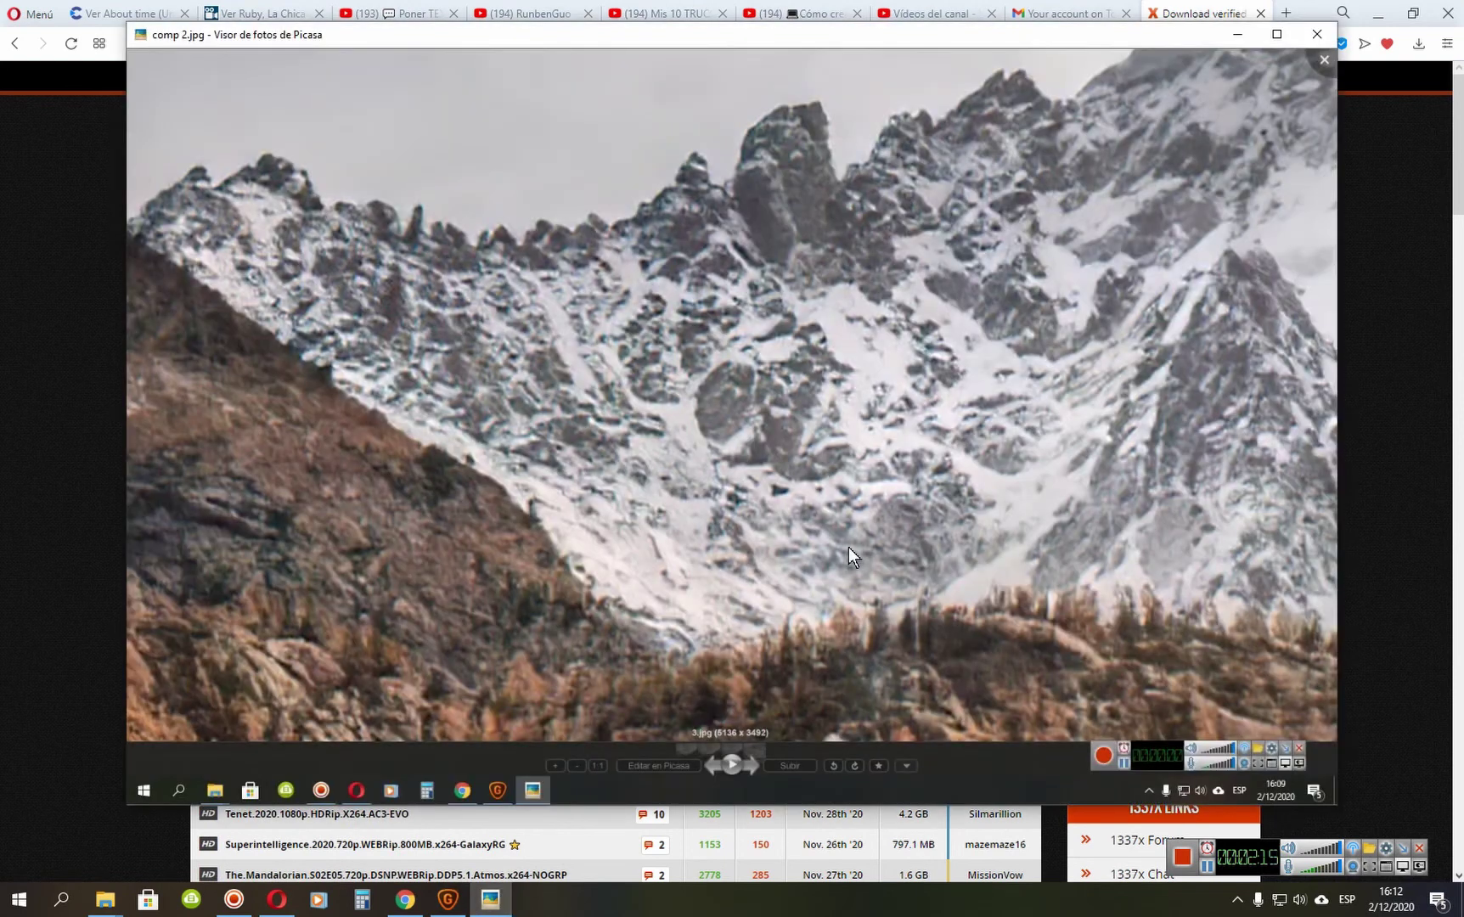